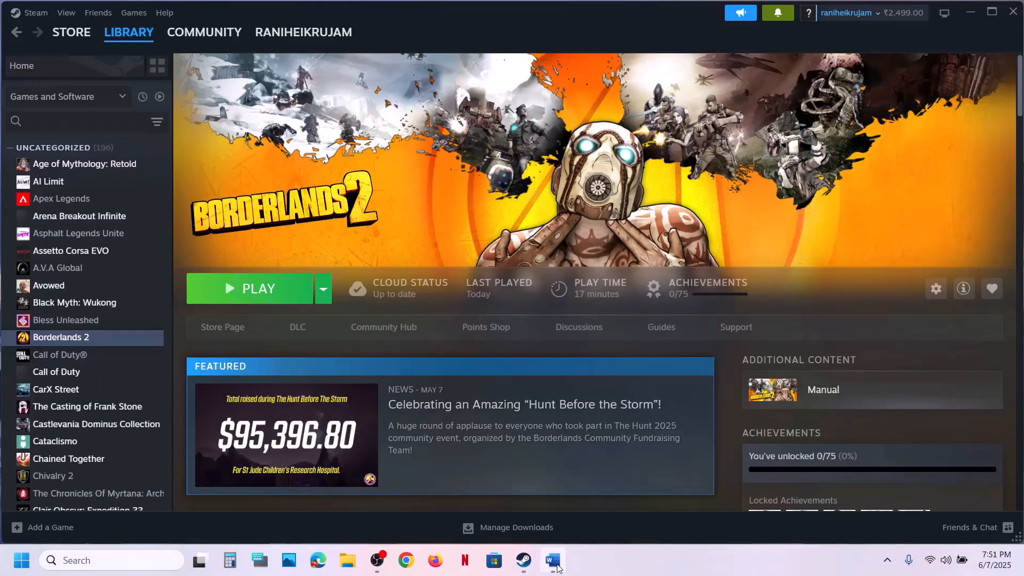
- Switch to the Word notes, highlight the Step 1 instruction about running the launcher, and return to Steam
left_click(553, 561)
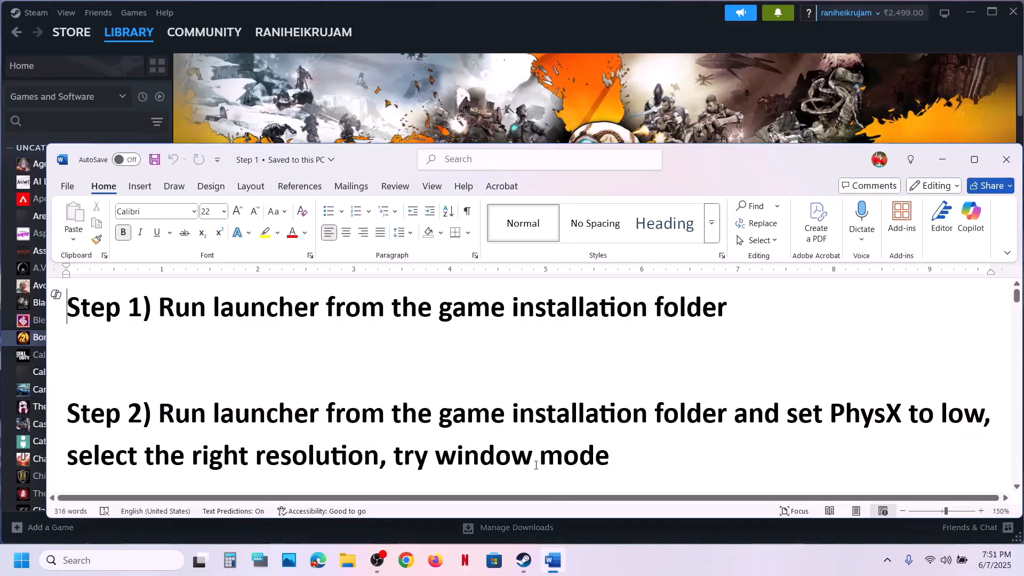
left_click_drag(160, 309, 675, 309)
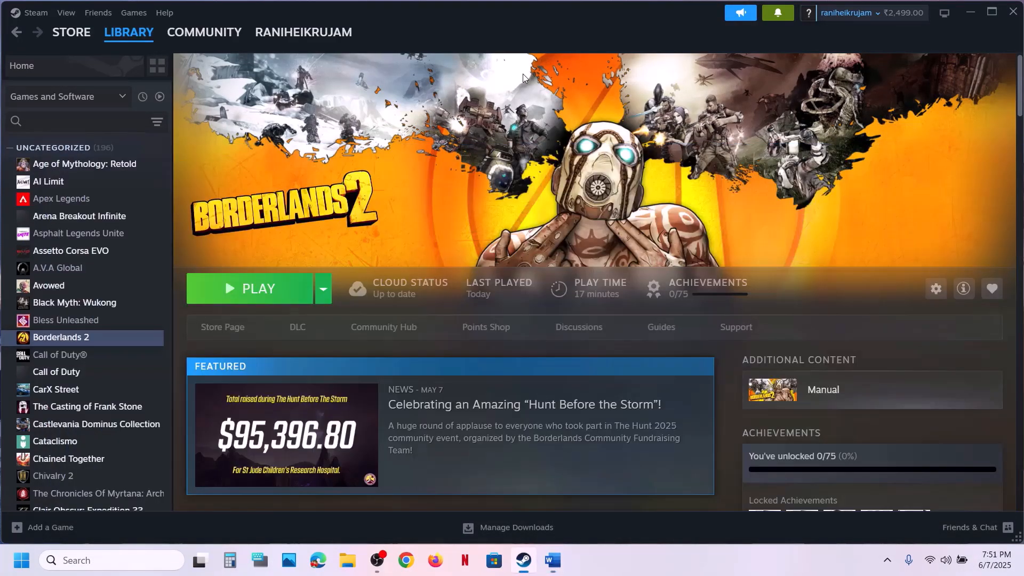
left_click(525, 80)
- Browse Borderlands 2's local files from the Steam library and open the Binaries\Win32 folder
right_click(102, 341)
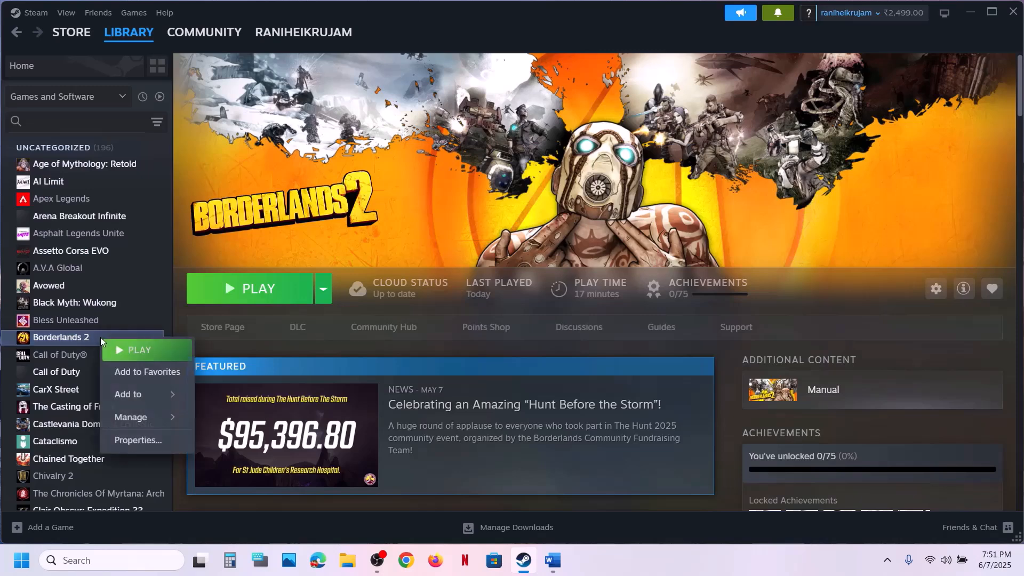
mouse_move(176, 418)
left_click(264, 439)
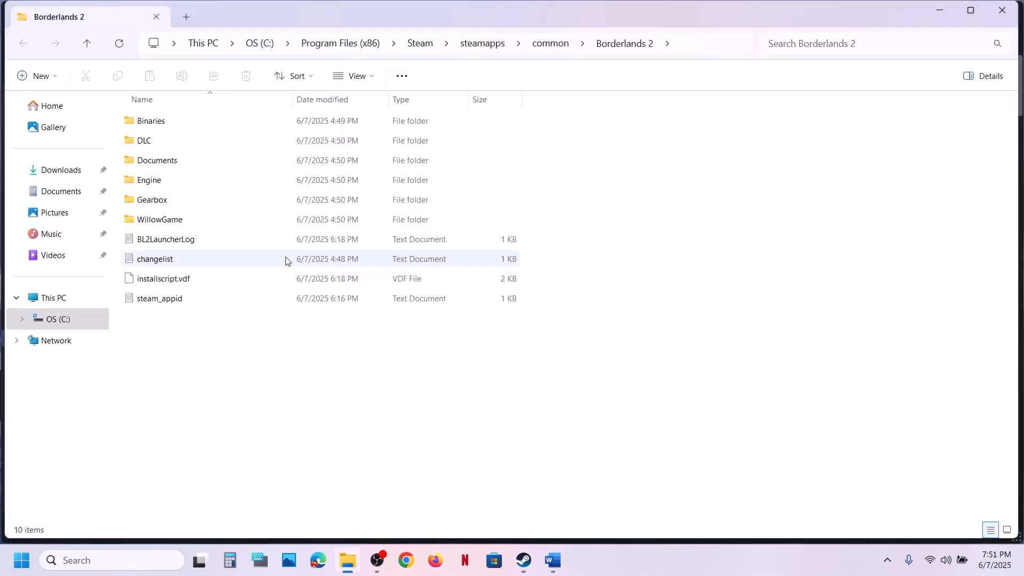
double_click(171, 121)
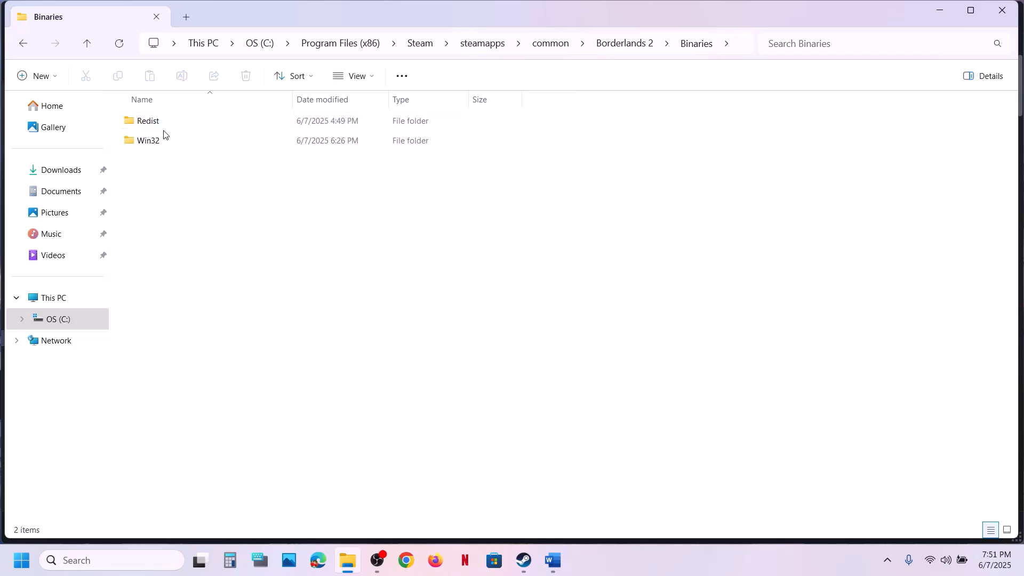
double_click(156, 141)
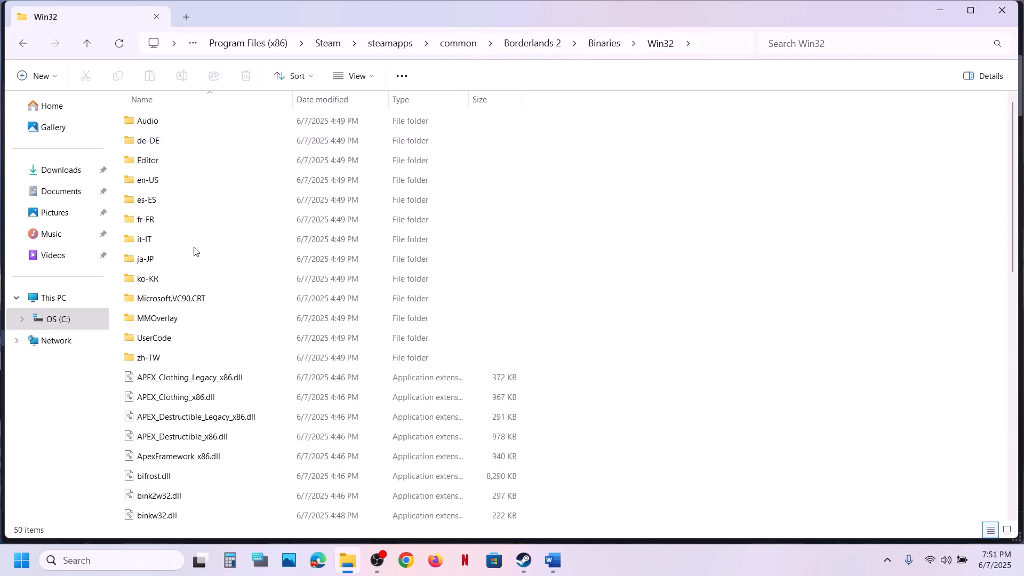
- Run the Launcher application from the Win32 folder, view its run options, and bring the launcher window forward
scroll(195, 251, "down", 8)
left_click(159, 192)
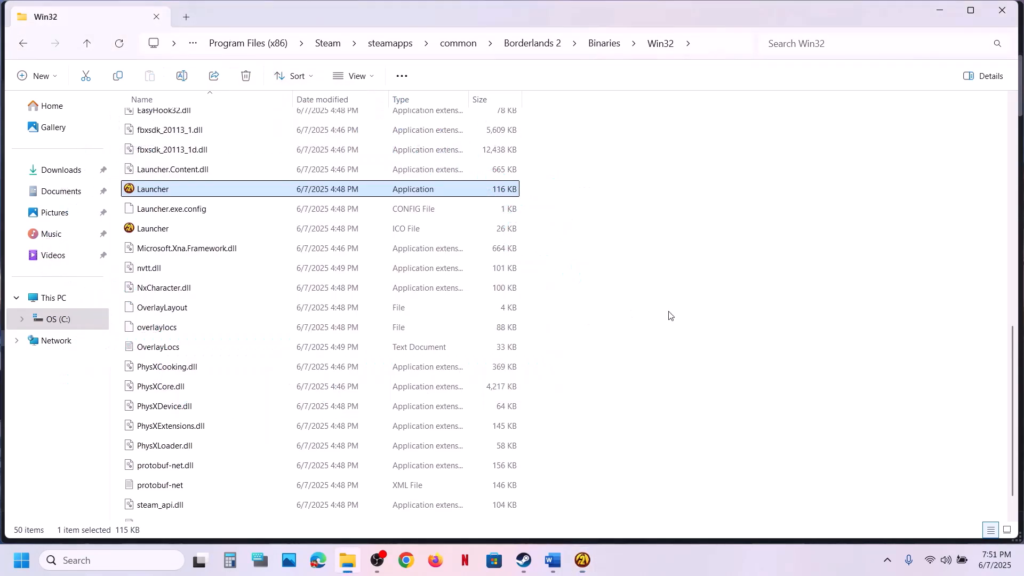
right_click(182, 197)
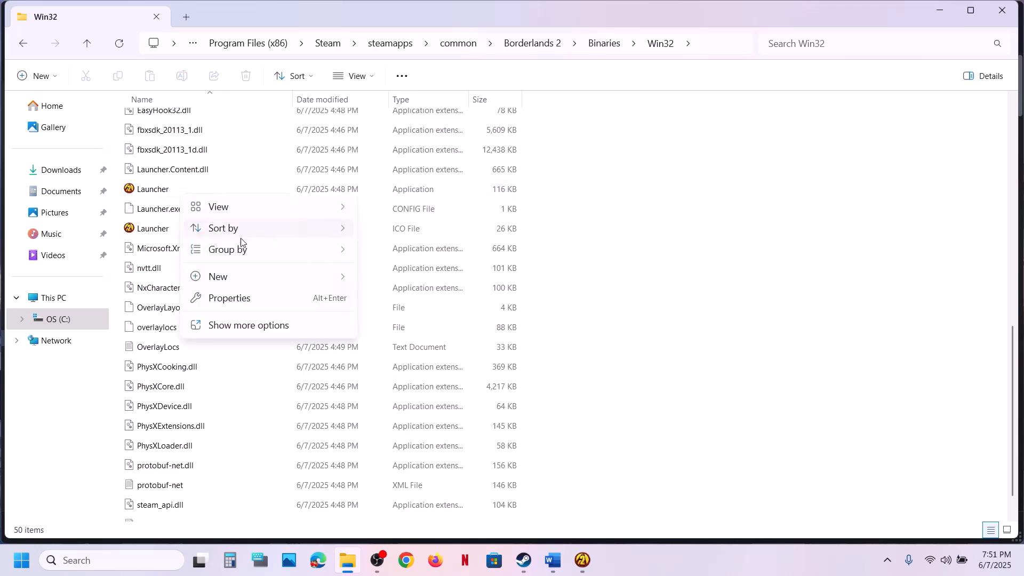
left_click(154, 189)
right_click(155, 189)
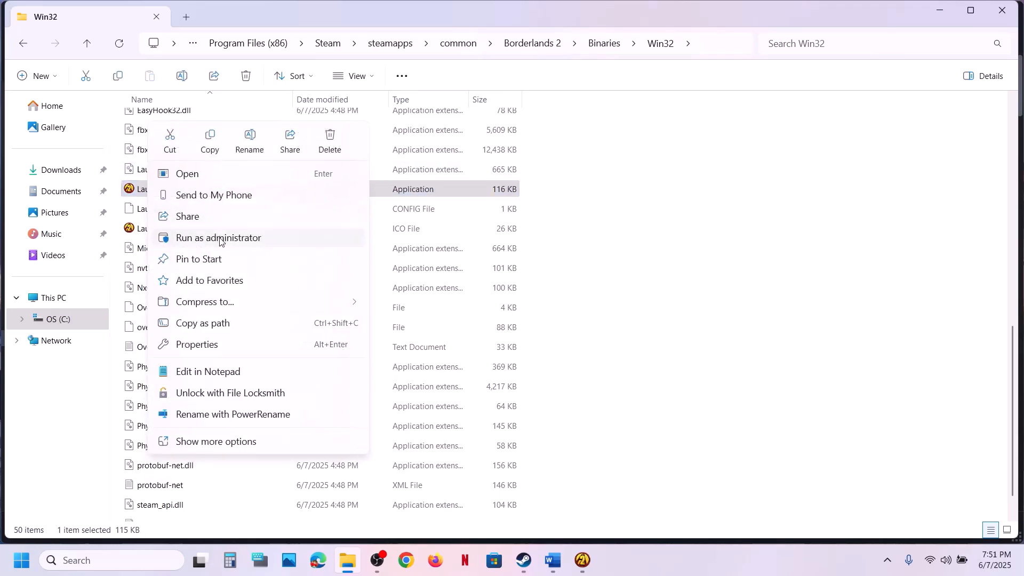
left_click(582, 560)
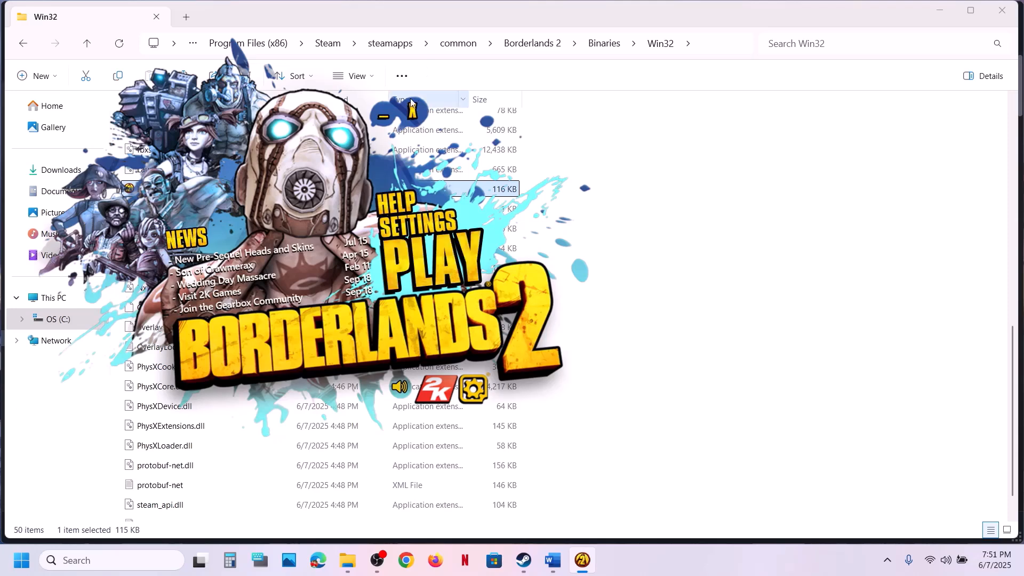
- Switch to the Word notes and highlight the Step 2 instructions on PhysX, resolution and window mode, then minimize them
left_click(554, 561)
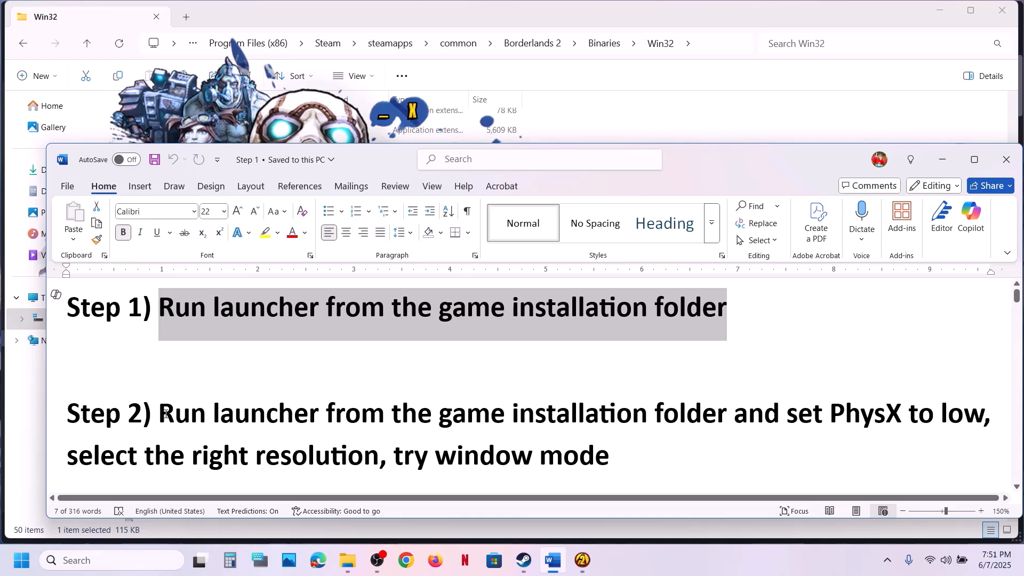
left_click_drag(180, 412, 870, 430)
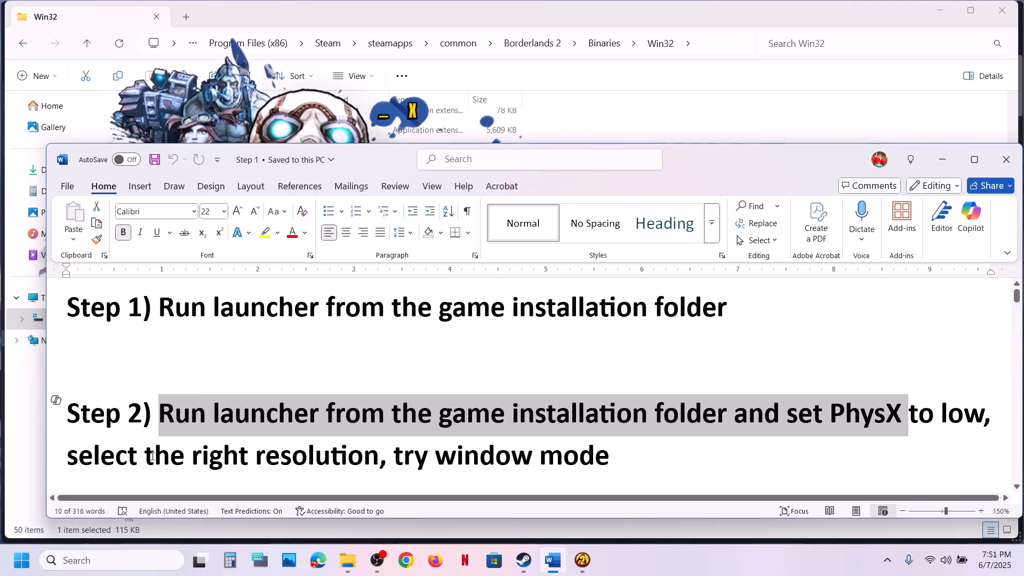
left_click_drag(166, 454, 611, 458)
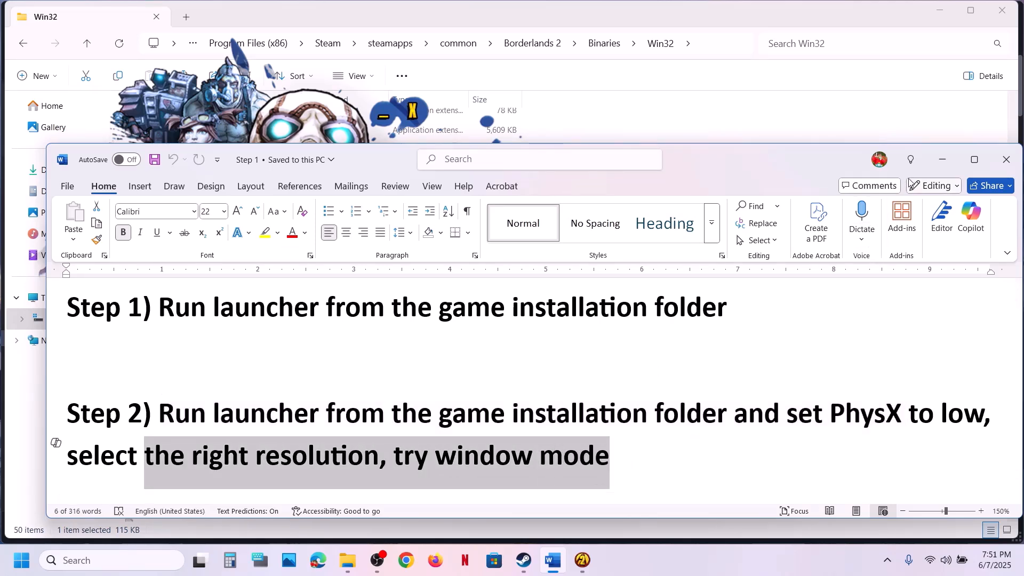
left_click(941, 168)
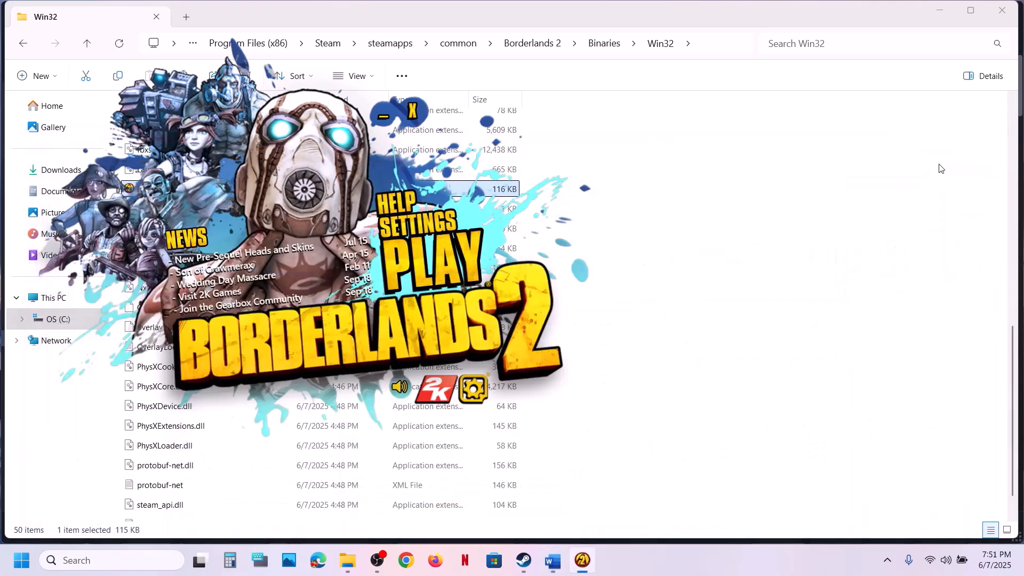
- Set Physx Effects to Low in the launcher's settings and apply the change
left_click(411, 230)
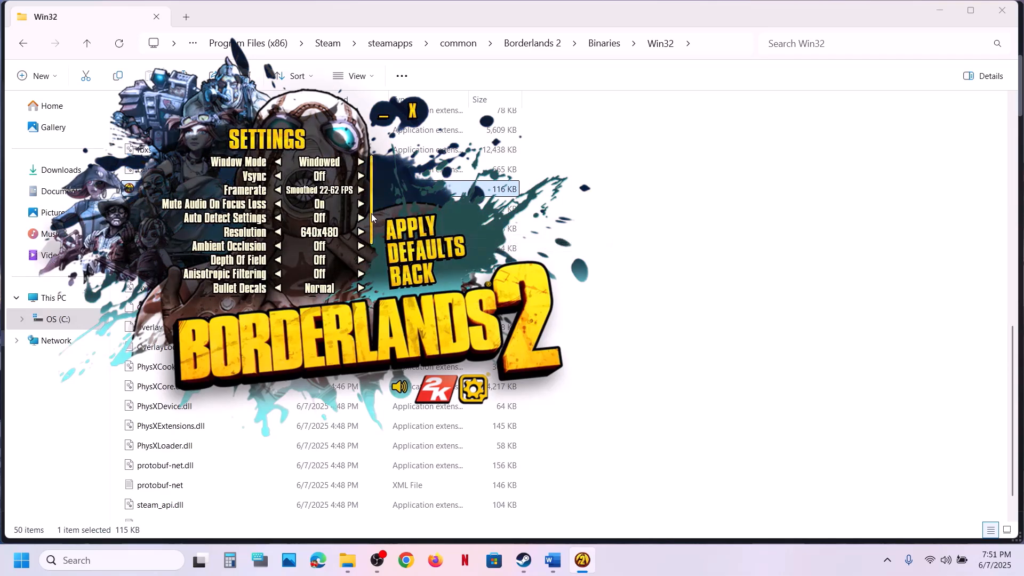
scroll(321, 238, "down", 3)
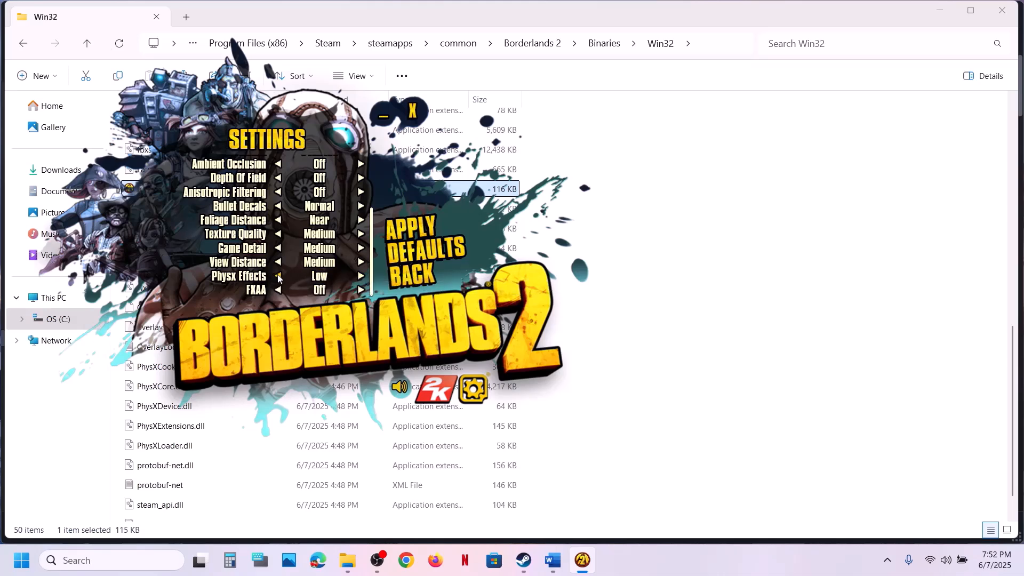
left_click(360, 277)
left_click(359, 276)
left_click(276, 277)
left_click(276, 277)
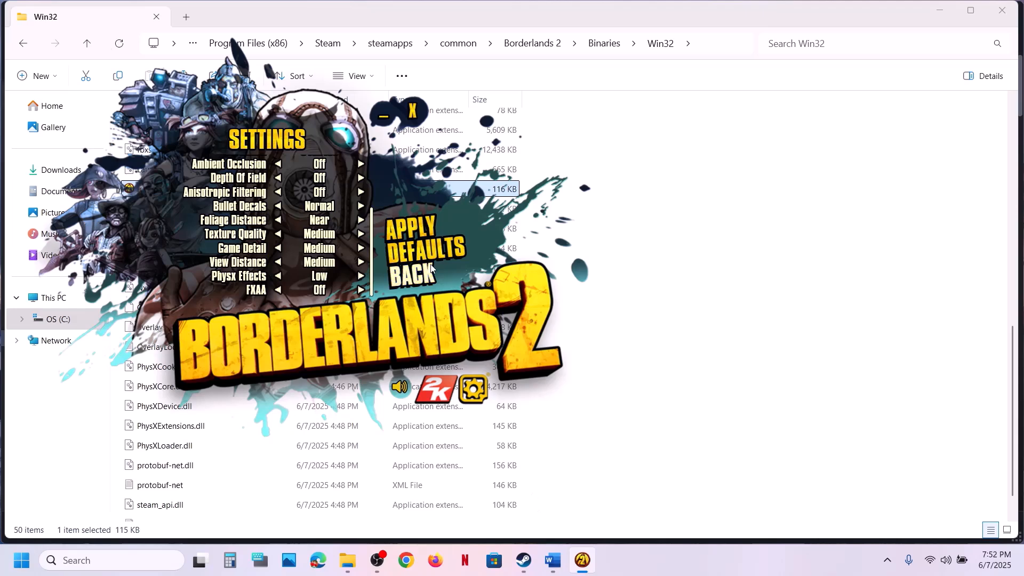
left_click(420, 230)
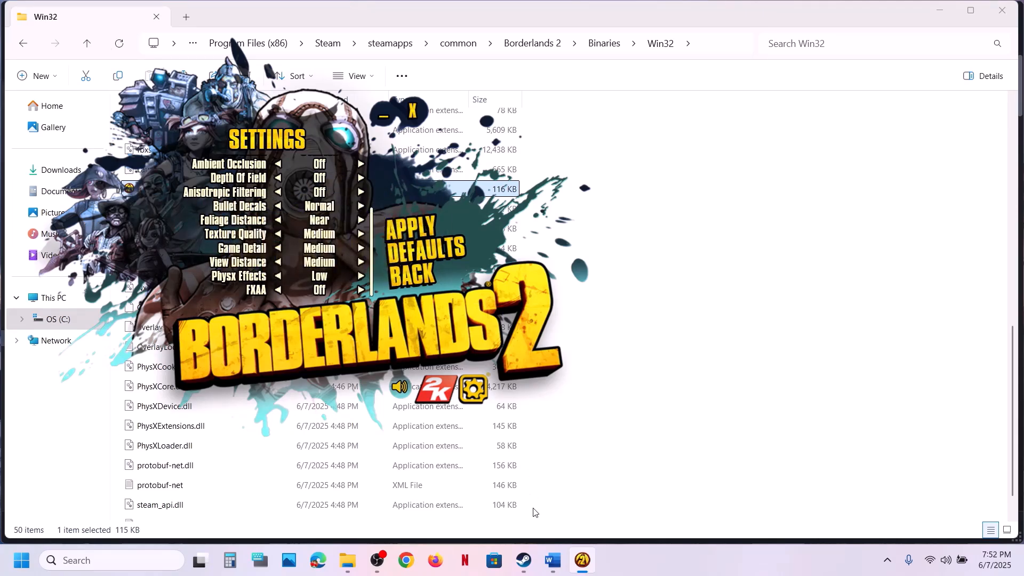
- Highlight "select the right resolution" in Step 2 of the Word notes and return to the launcher
left_click(553, 561)
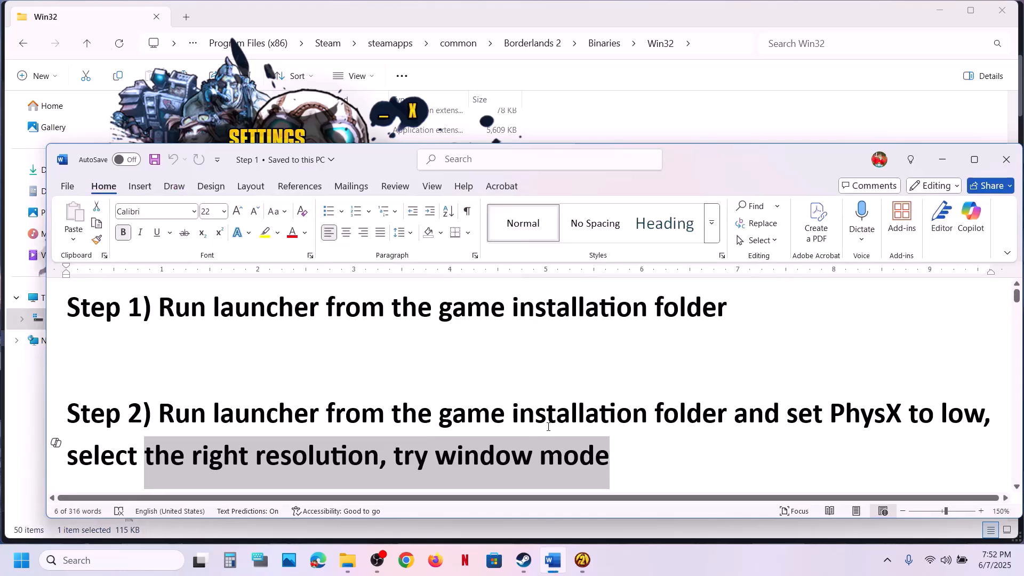
left_click(146, 456)
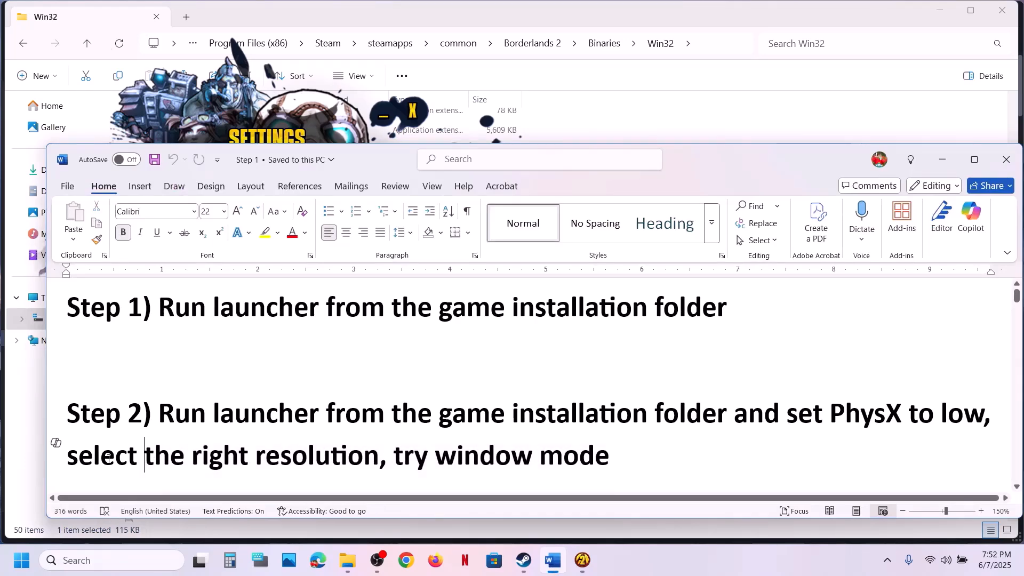
left_click_drag(108, 457, 377, 458)
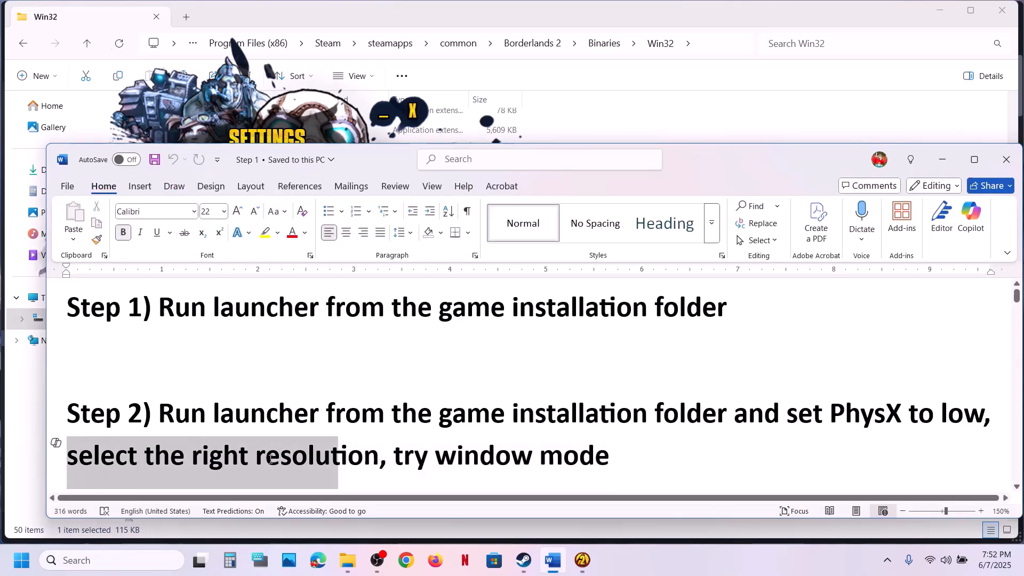
left_click(950, 165)
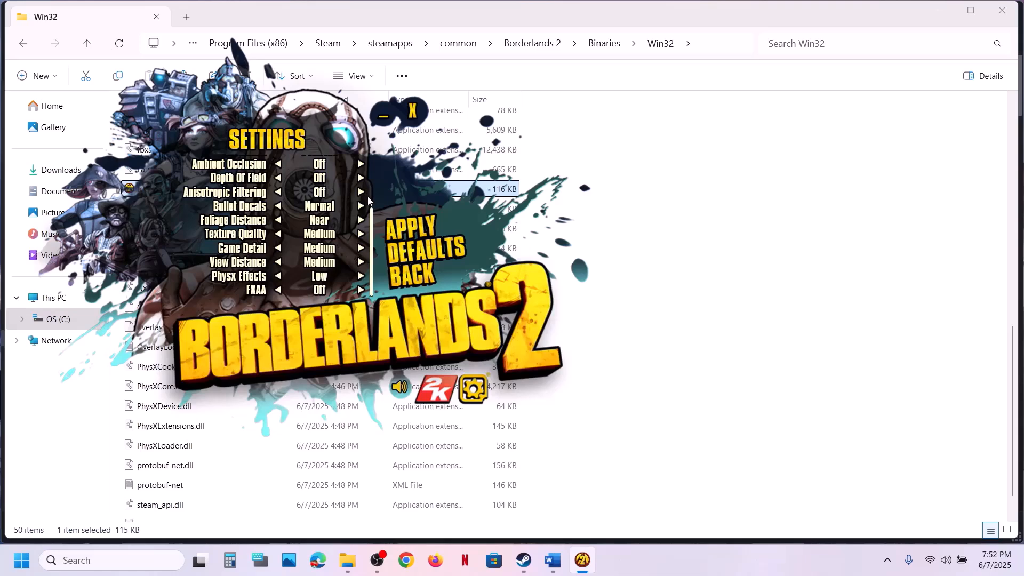
- Set the game resolution to 1920x1080 in the launcher's settings and apply it
left_click_drag(372, 213, 387, 127)
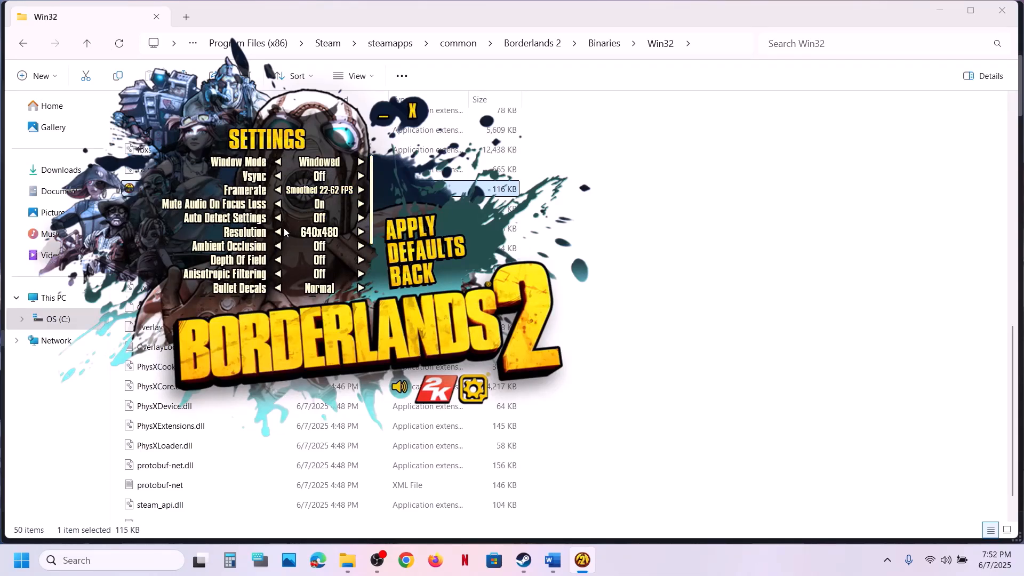
left_click(362, 233)
left_click(361, 233)
left_click(362, 233)
left_click(361, 233)
left_click(362, 233)
left_click(361, 233)
left_click(362, 235)
left_click(362, 236)
left_click(362, 236)
left_click(362, 235)
left_click(422, 229)
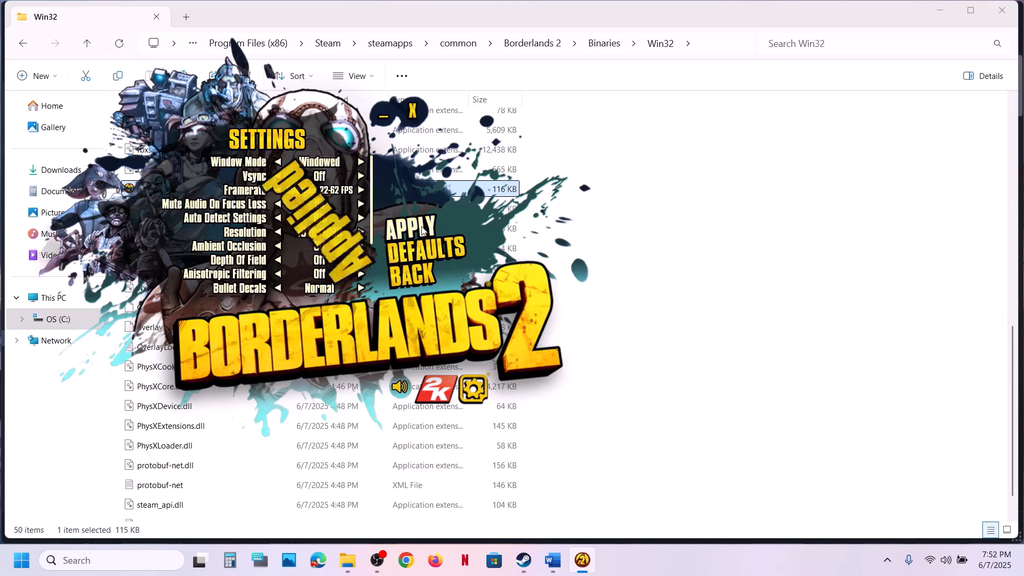
- Check the display resolution in Windows Settings, keep 1920 × 1080 (Recommended) selected, and close Settings
key("super+i")
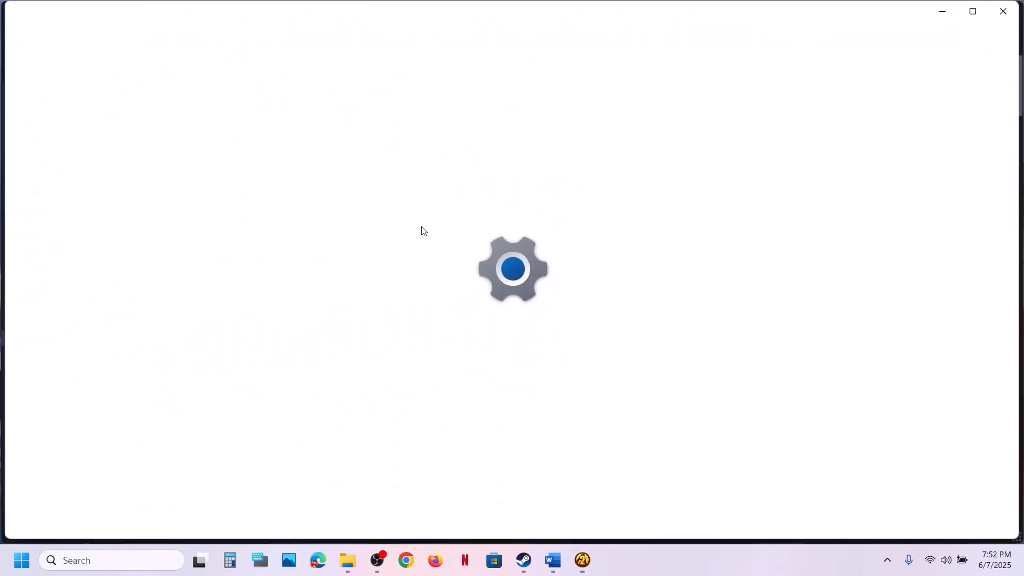
left_click(77, 173)
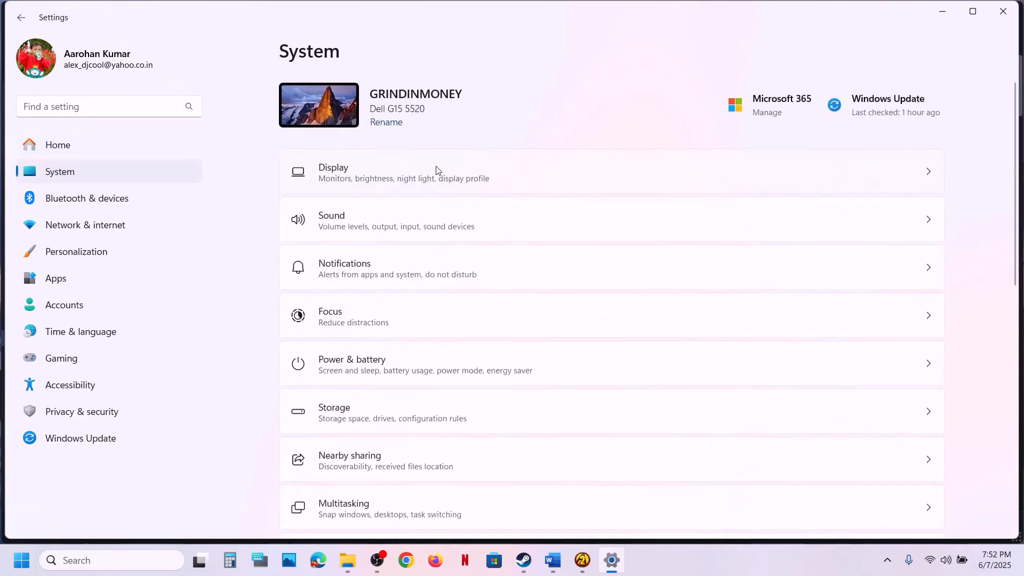
left_click(378, 169)
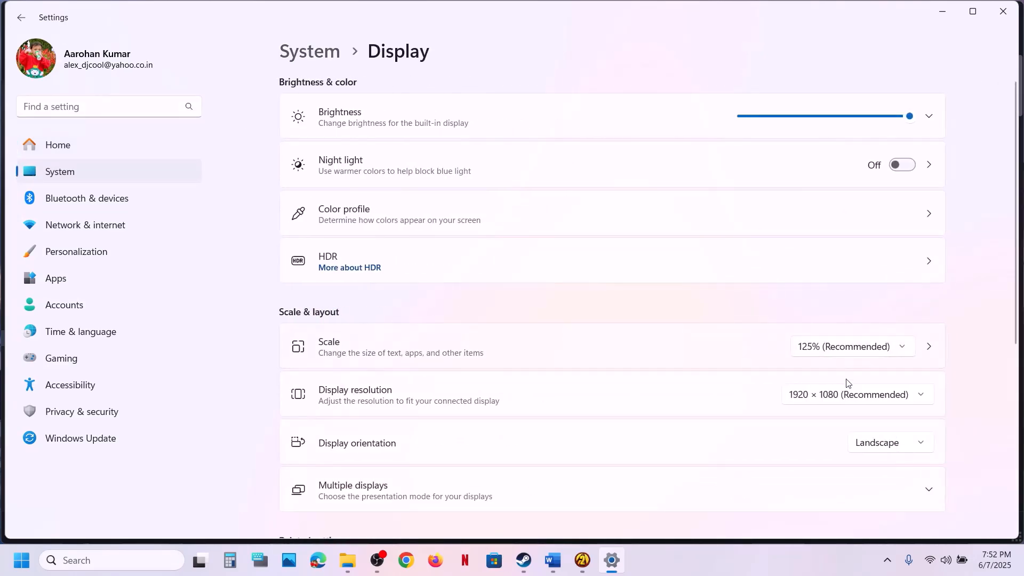
left_click(839, 395)
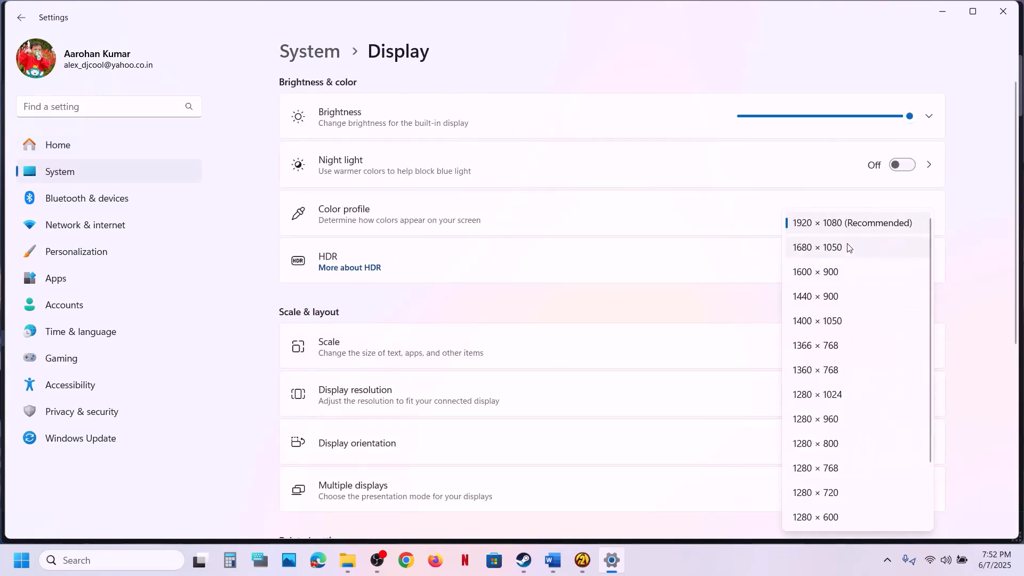
left_click(844, 228)
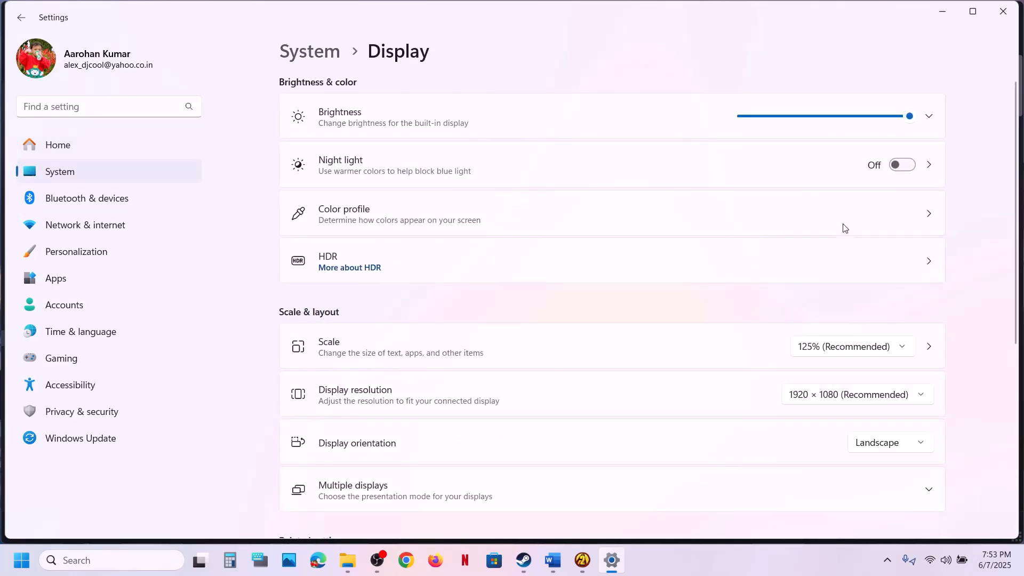
left_click(1014, 2)
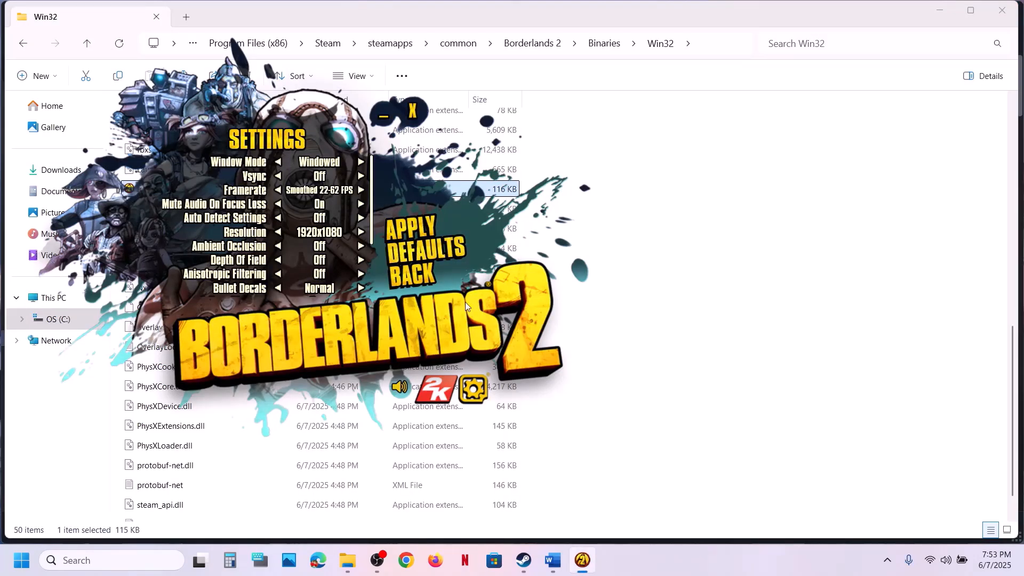
- Close the game launcher and highlight the Step 3 instruction about administrator and compatibility mode in the Word notes
left_click(417, 120)
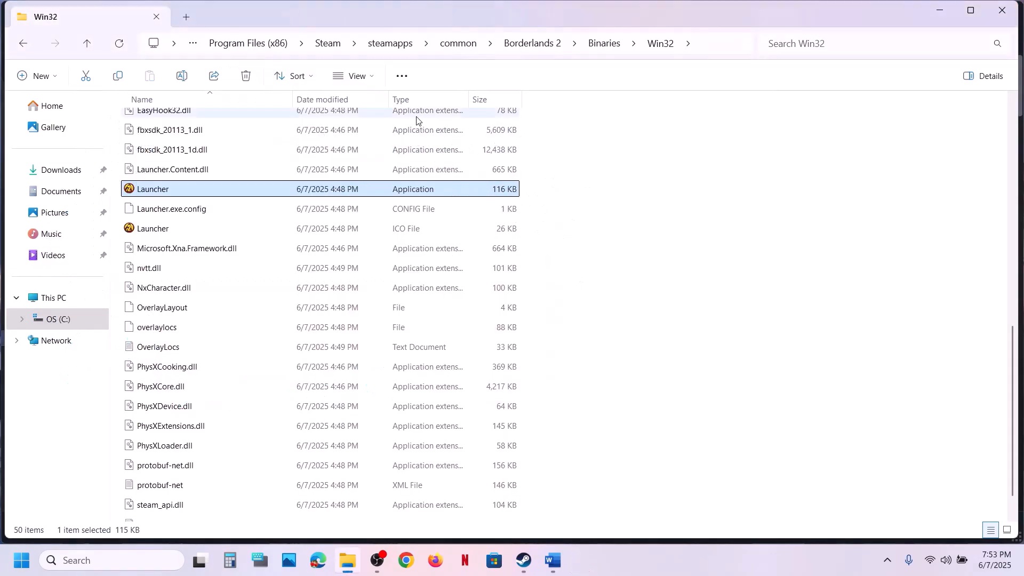
mouse_move(550, 563)
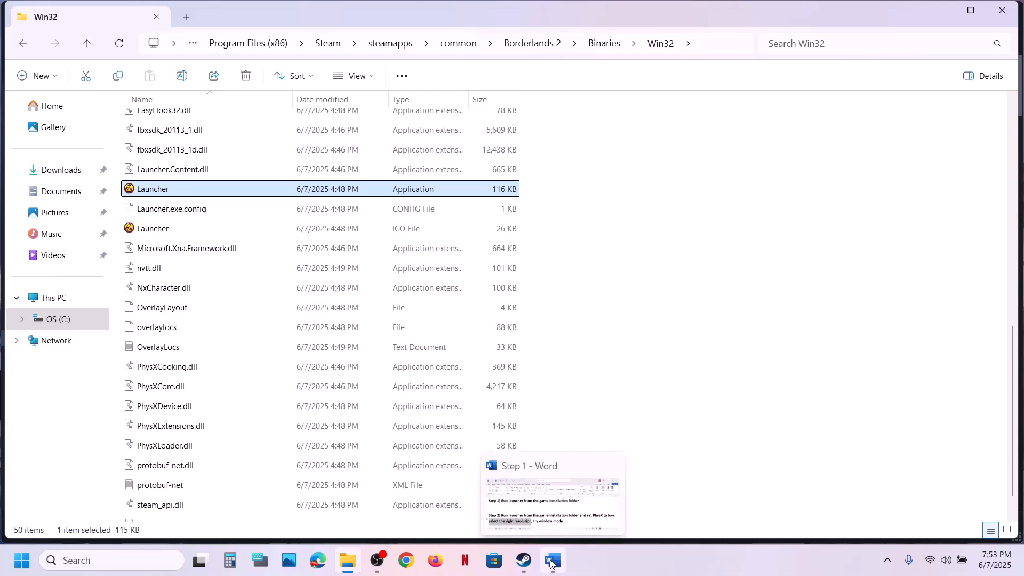
left_click(533, 473)
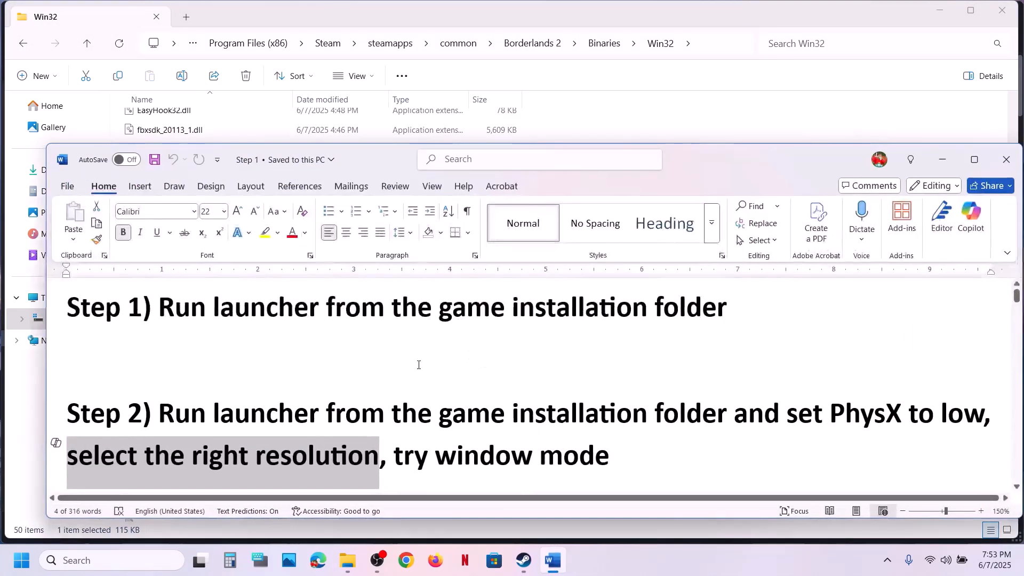
scroll(418, 362, "down", 4)
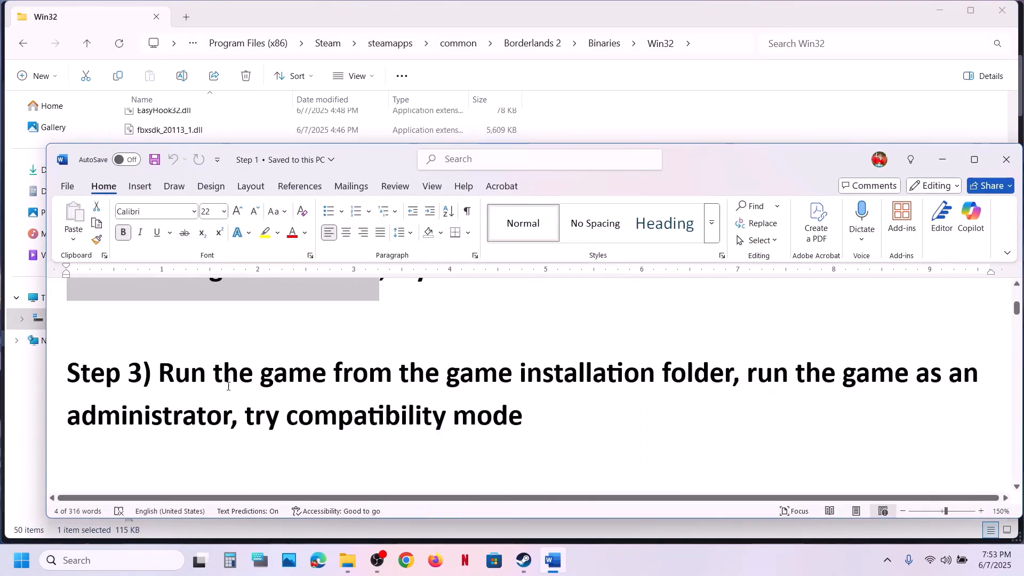
left_click_drag(160, 373, 595, 407)
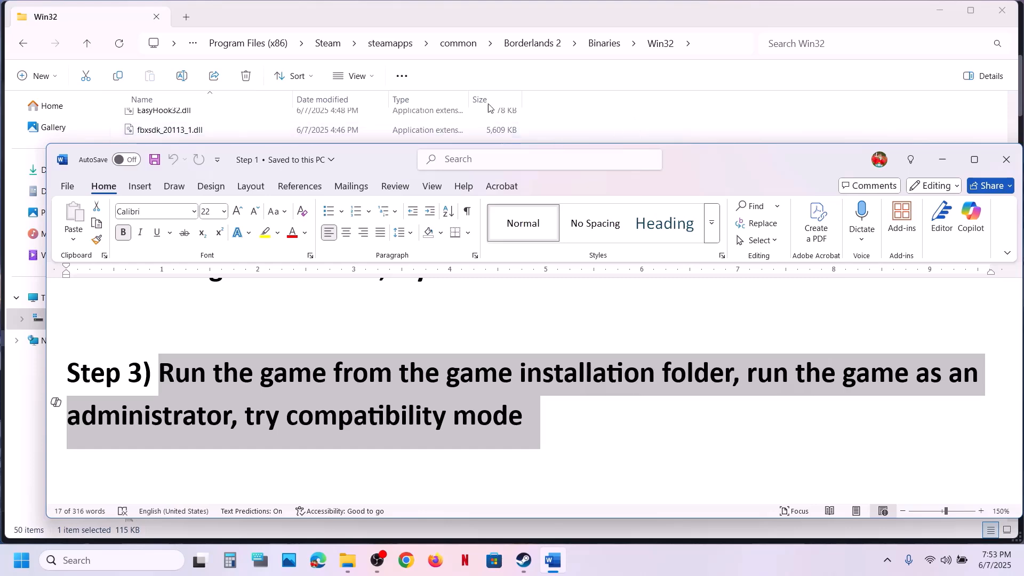
- Bring the Win32 game folder to the front and select the Borderlands2 application in it
left_click(615, 93)
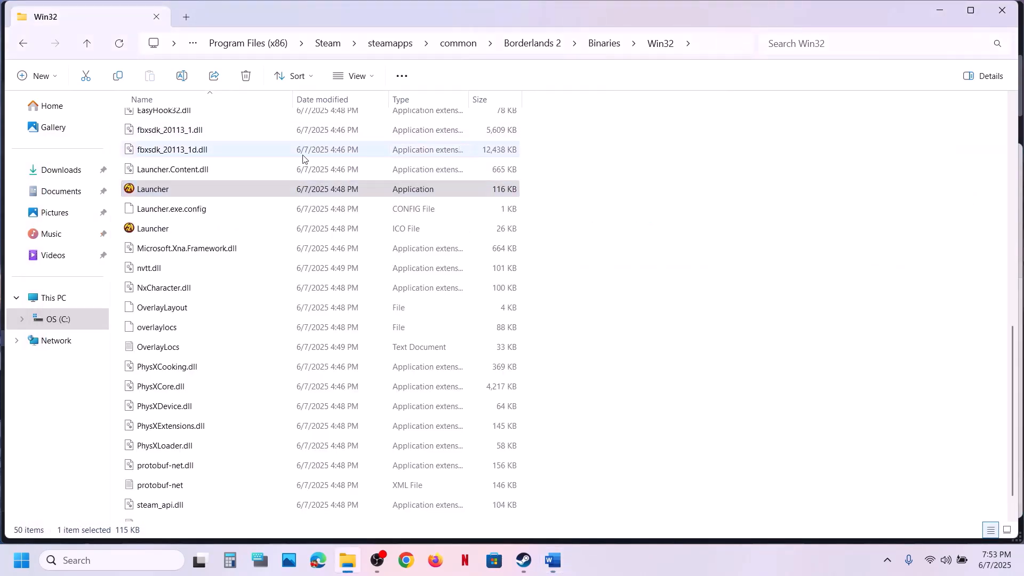
scroll(302, 160, "up", 8)
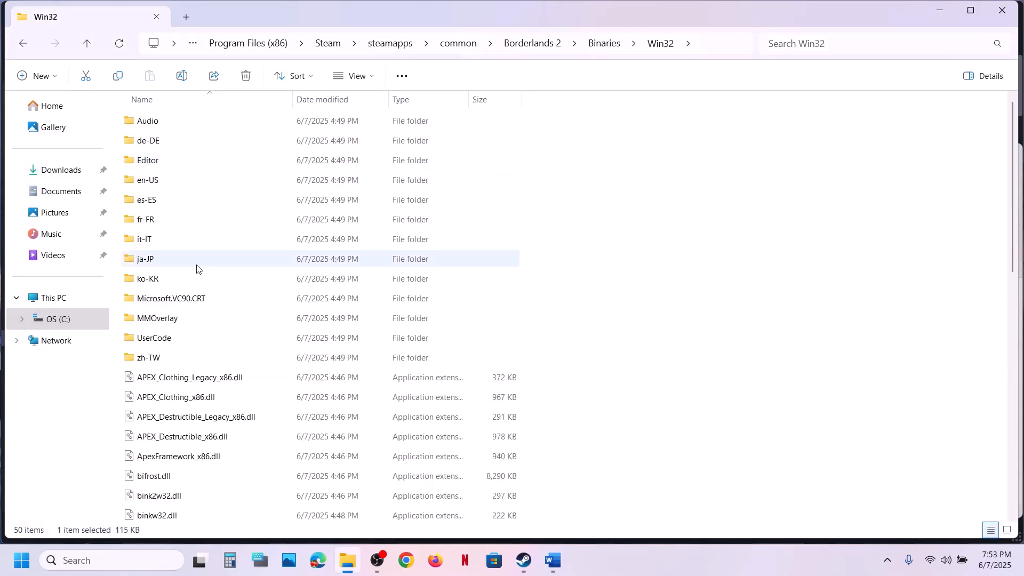
scroll(196, 264, "down", 4)
scroll(196, 268, "down", 1)
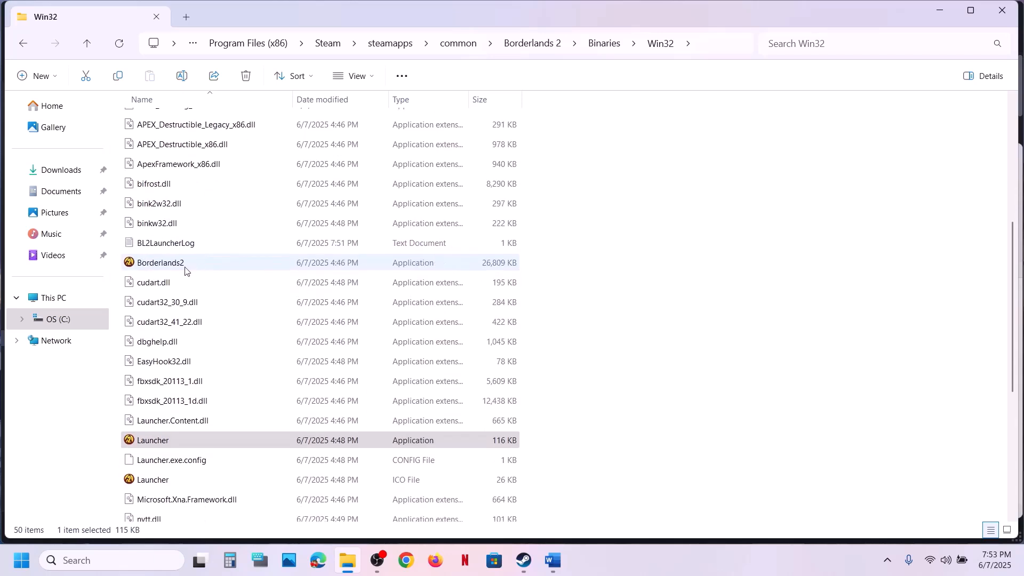
left_click(168, 266)
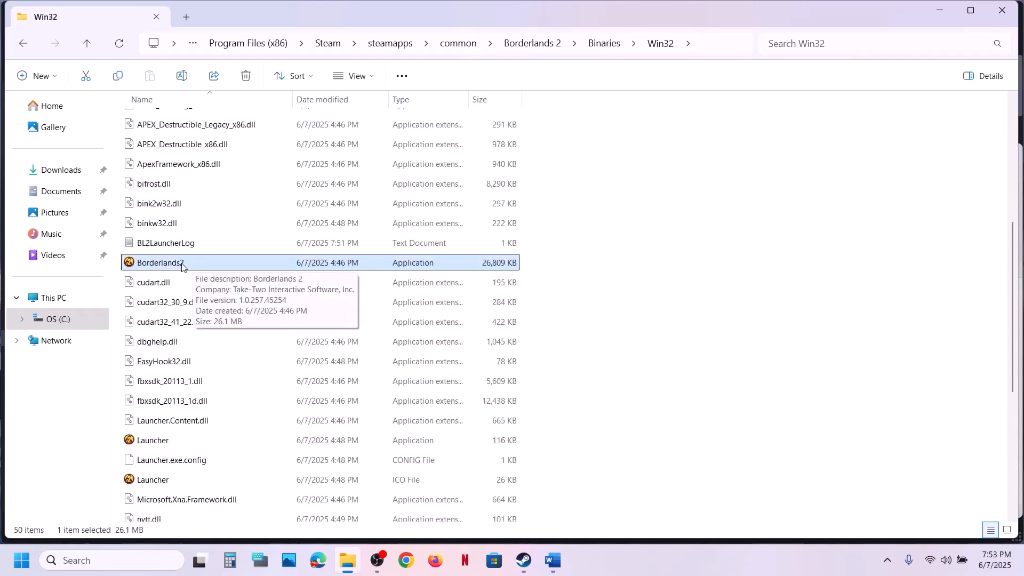
- Set the Borderlands2 application to run as an administrator in its compatibility properties and apply the change
right_click(182, 266)
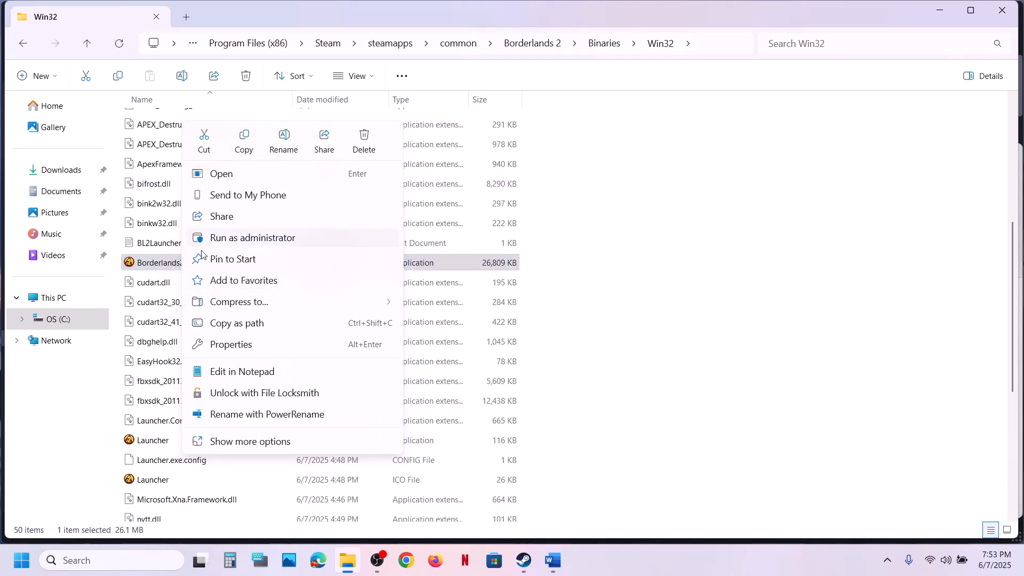
right_click(171, 264)
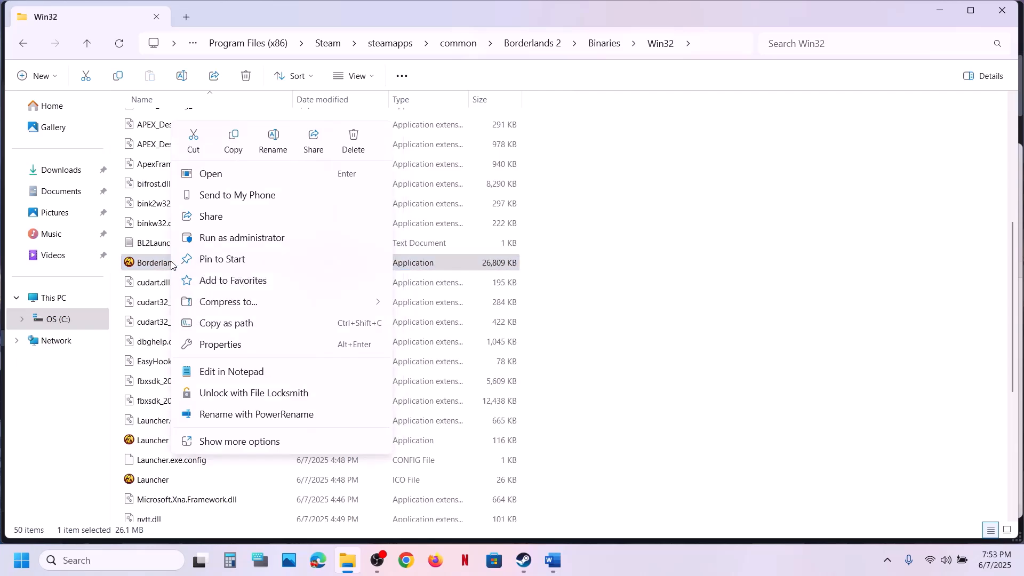
left_click(245, 352)
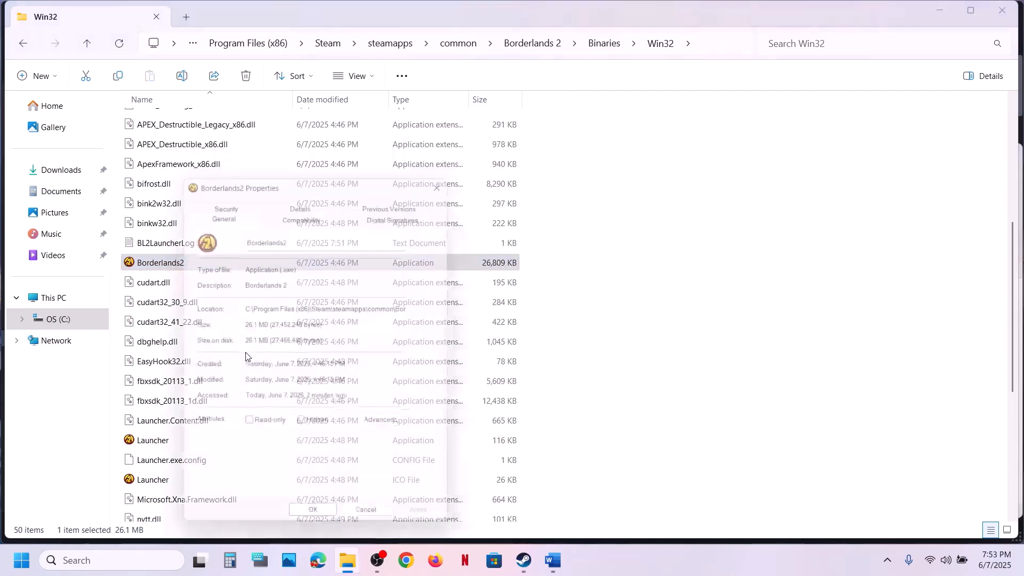
left_click(304, 213)
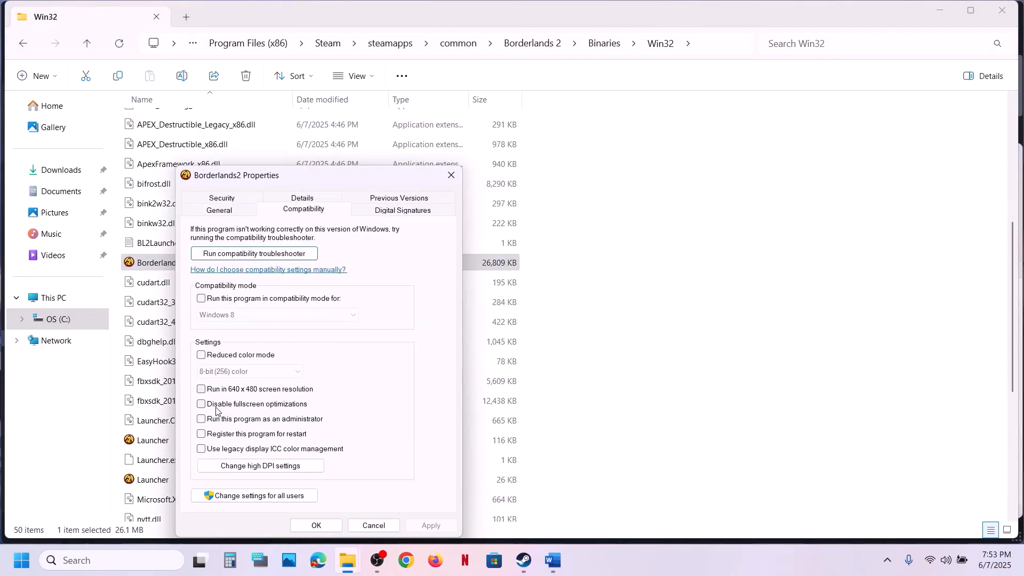
left_click(201, 419)
left_click(431, 525)
left_click(320, 526)
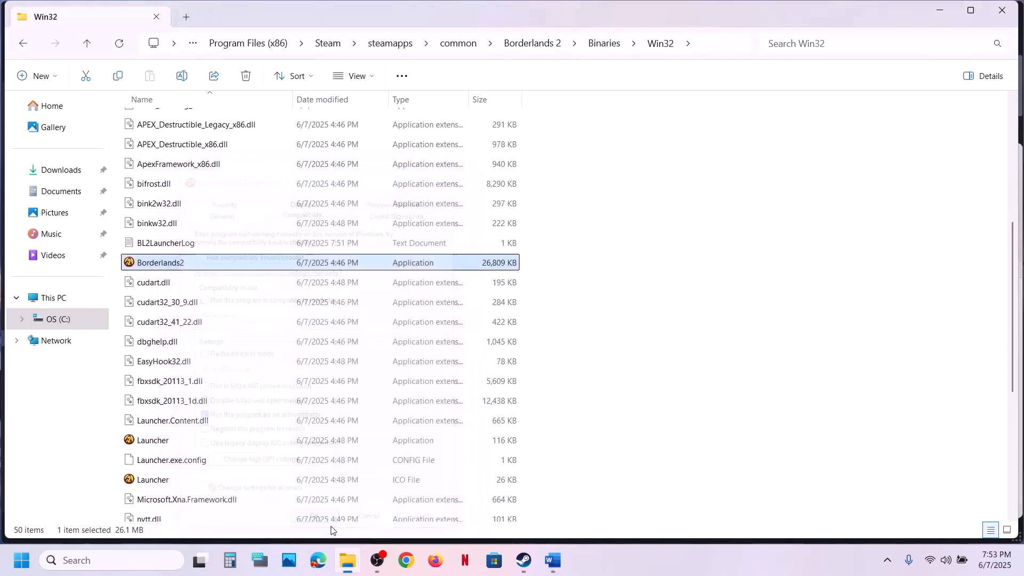
- Reopen the Borderlands2 application's compatibility properties and apply compatibility mode for Windows 8
right_click(169, 272)
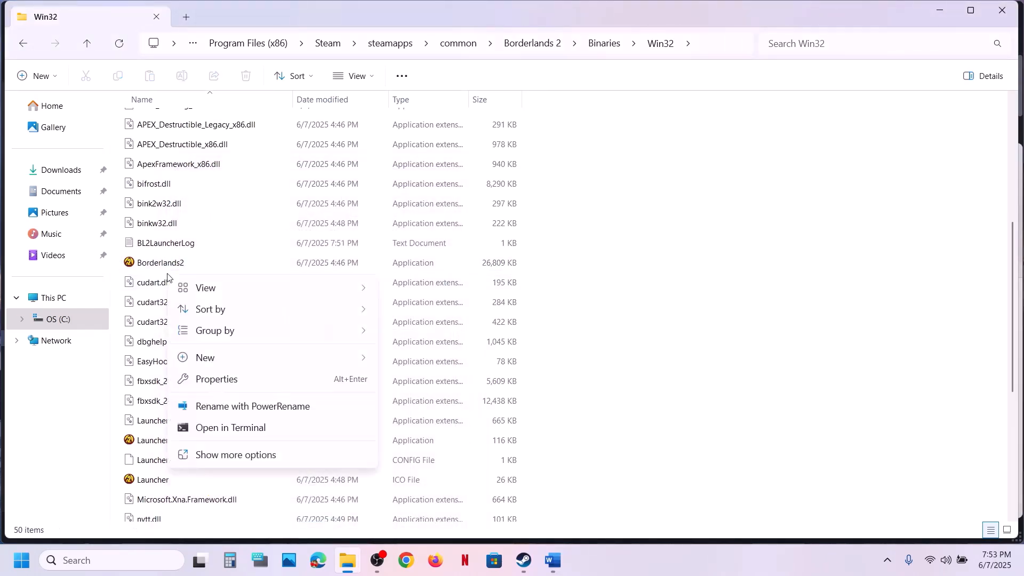
right_click(163, 266)
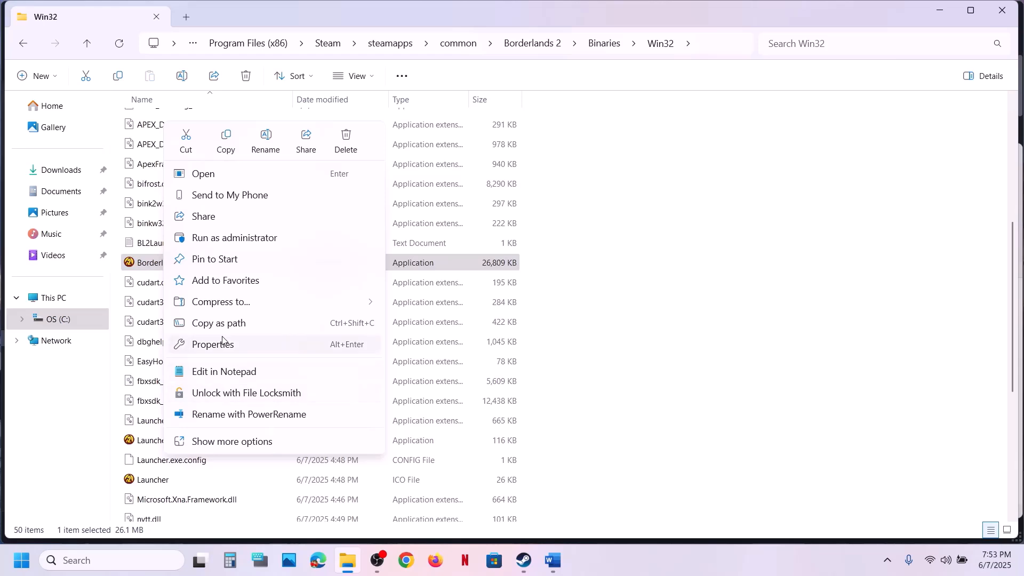
left_click(222, 341)
left_click(288, 211)
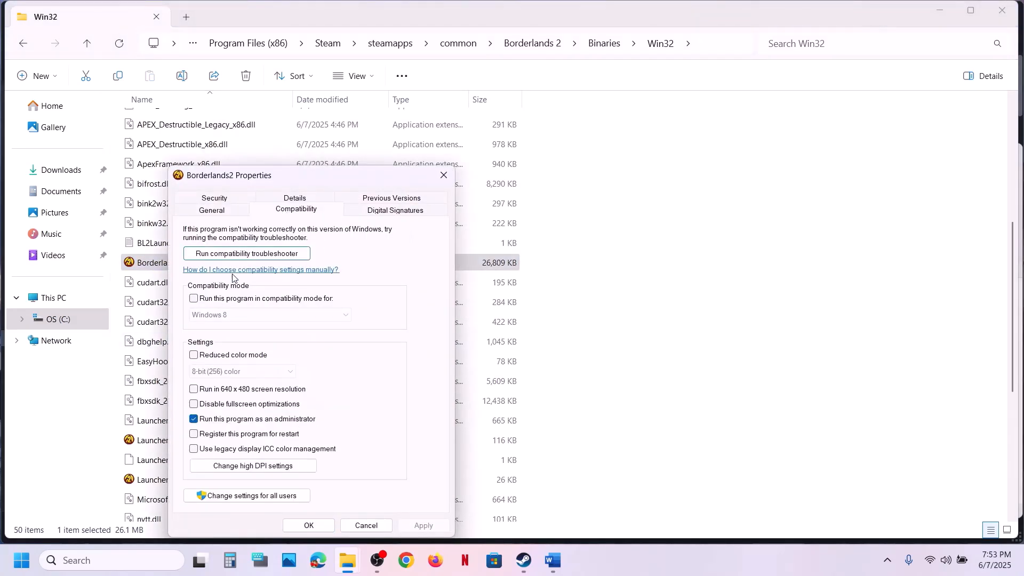
left_click(215, 300)
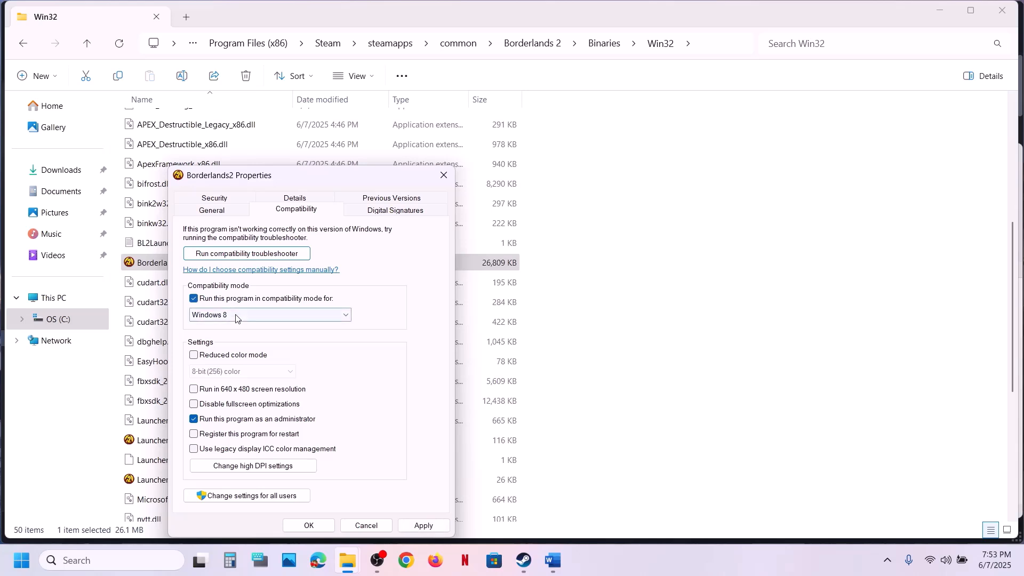
left_click(423, 525)
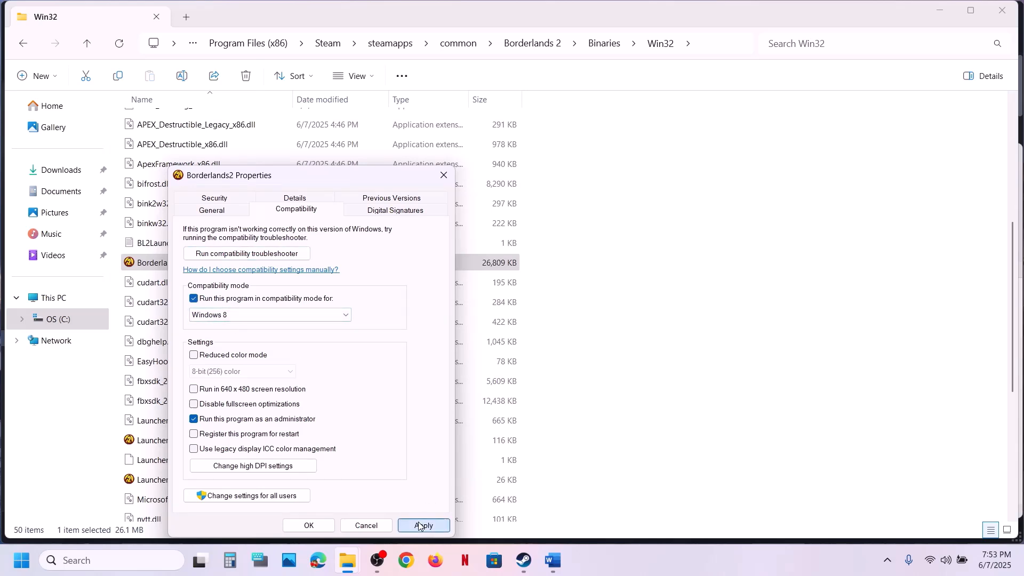
- Change the Borderlands2 compatibility mode to Windows 7 and apply it
left_click(236, 318)
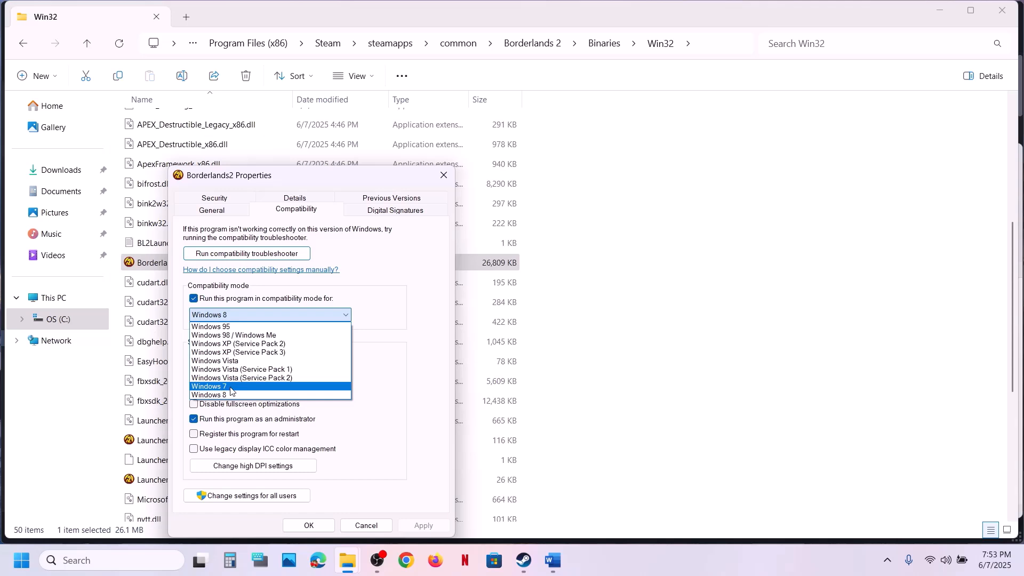
left_click(230, 388)
left_click(416, 529)
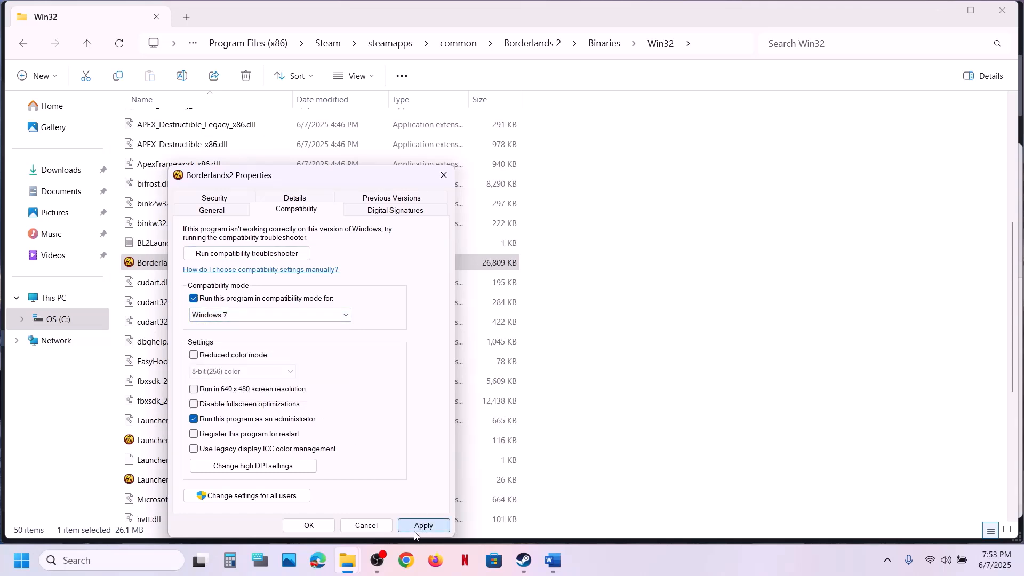
- Disable fullscreen optimizations for the Borderlands2 application, apply the change and close its properties
left_click(241, 407)
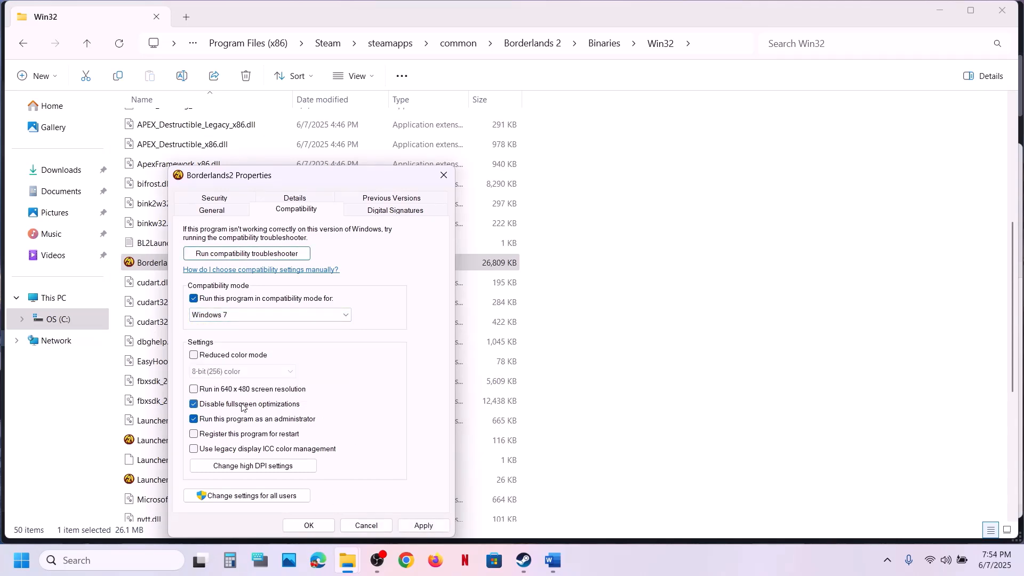
left_click(427, 528)
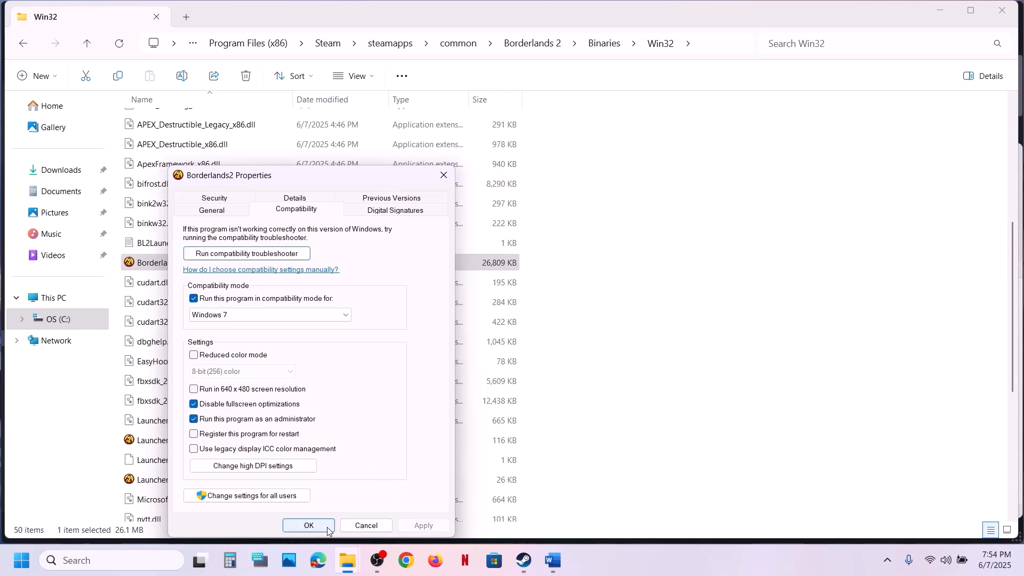
left_click(308, 526)
- Turn off compatibility mode, the fullscreen optimizations override and run as administrator for the Borderlands2 application, and apply
right_click(212, 269)
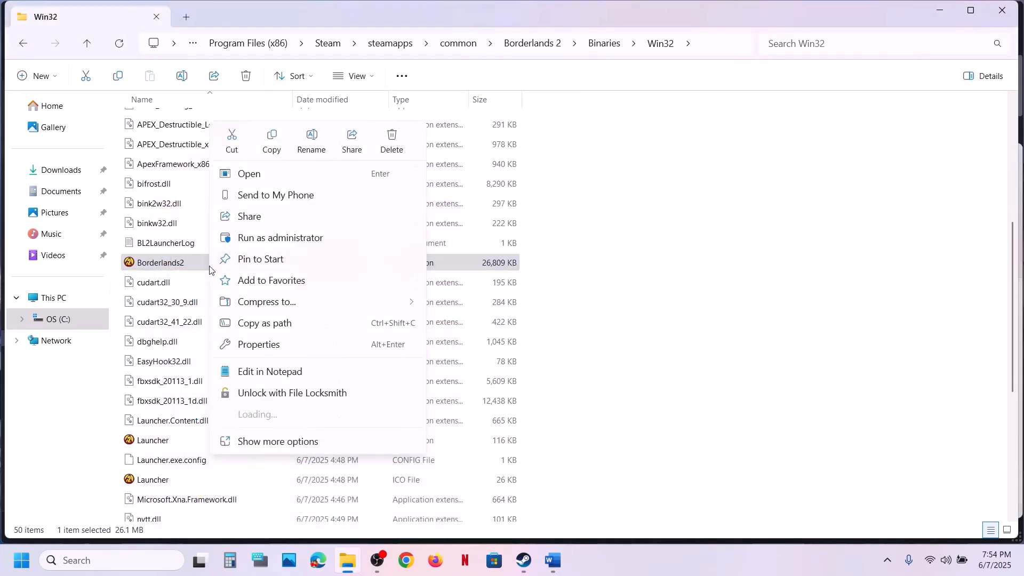
left_click(286, 346)
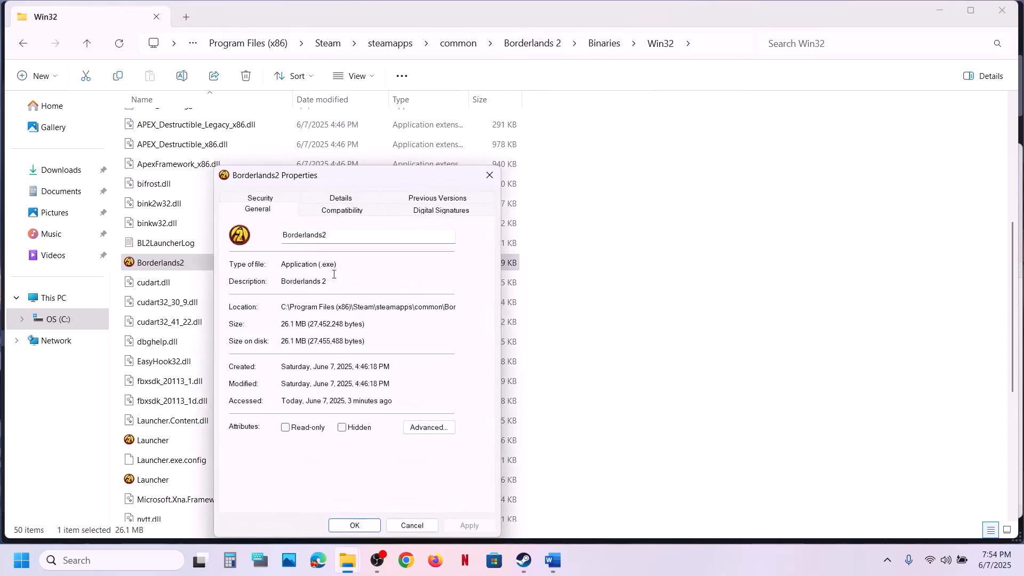
left_click(327, 213)
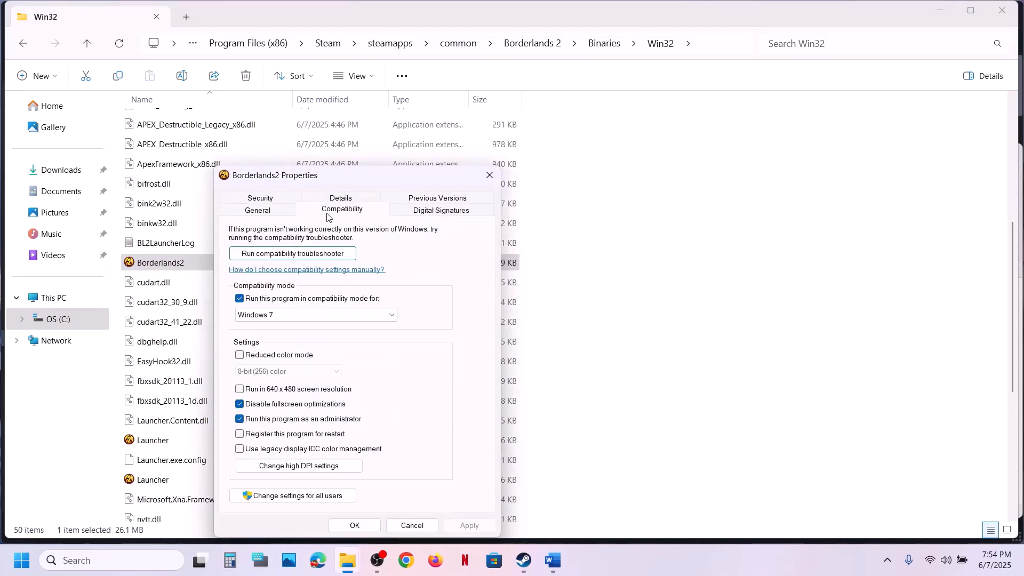
left_click(240, 299)
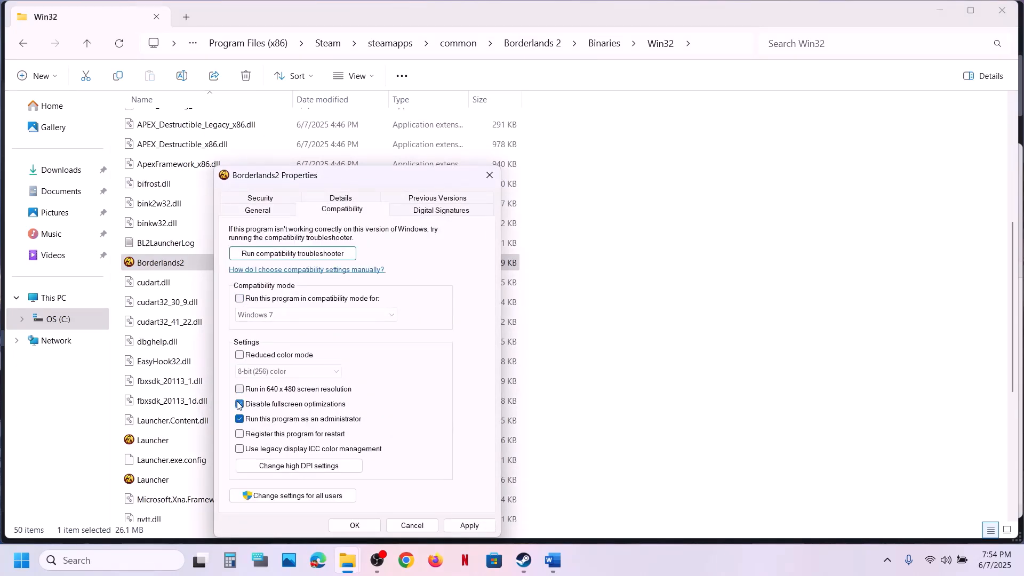
left_click(239, 405)
left_click(241, 419)
left_click(475, 529)
left_click(355, 526)
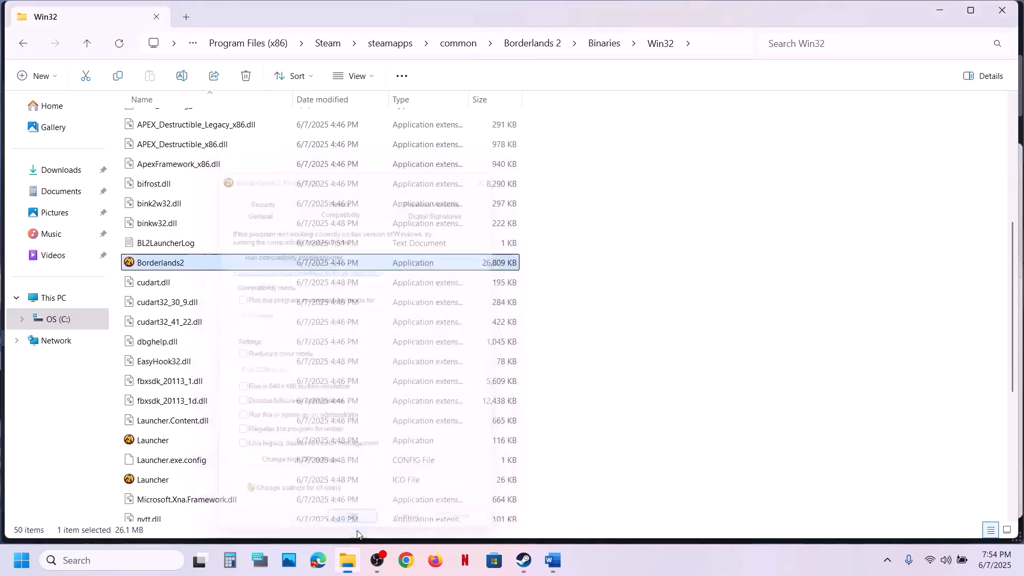
- Switch to the Word notes and shorten "Switching" to "Switch" in the Step 4 heading
left_click(527, 566)
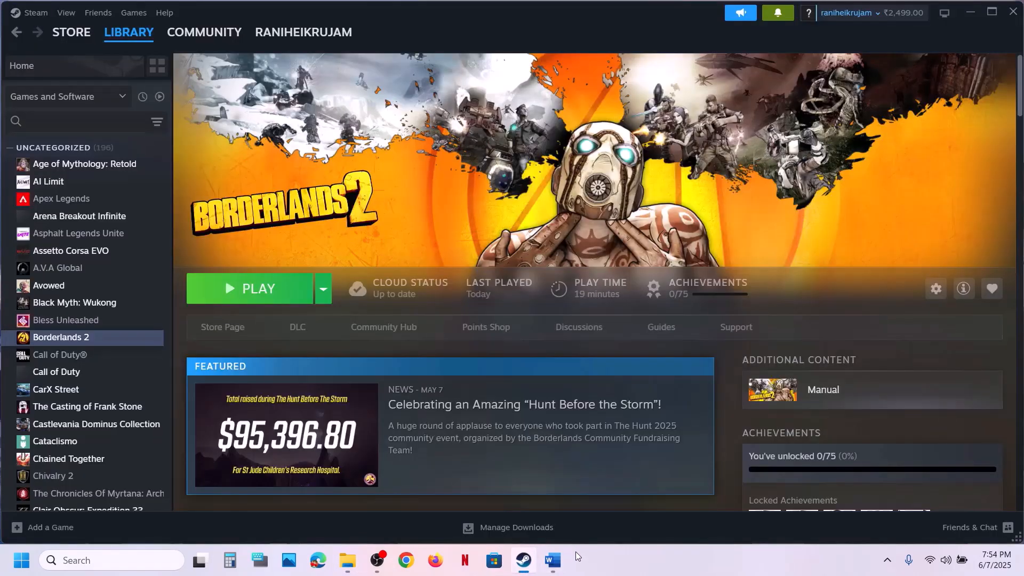
left_click(564, 567)
scroll(292, 358, "down", 4)
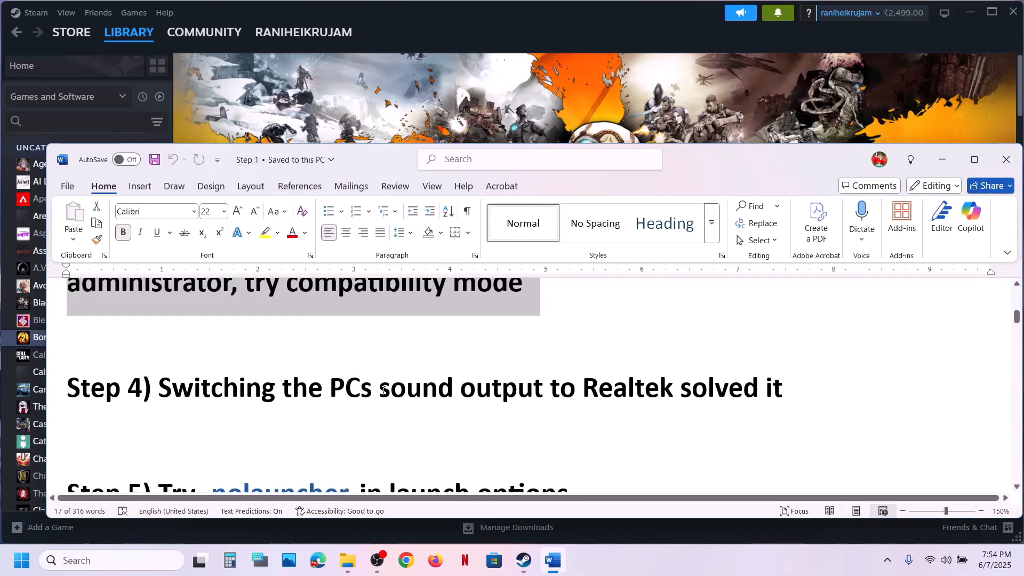
left_click(278, 390)
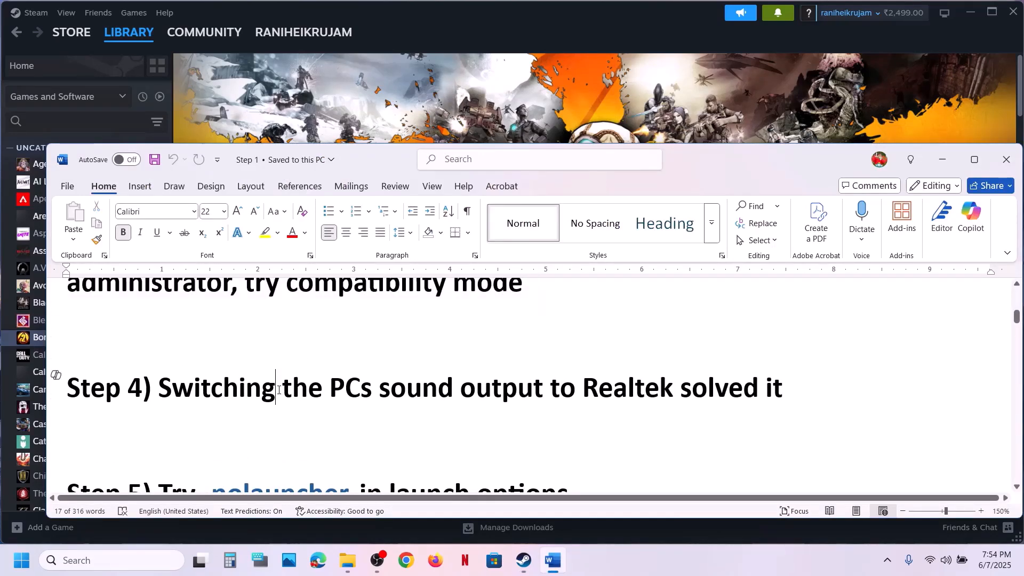
key("BackSpace")
key("BackSpace")
key("BackSpace")
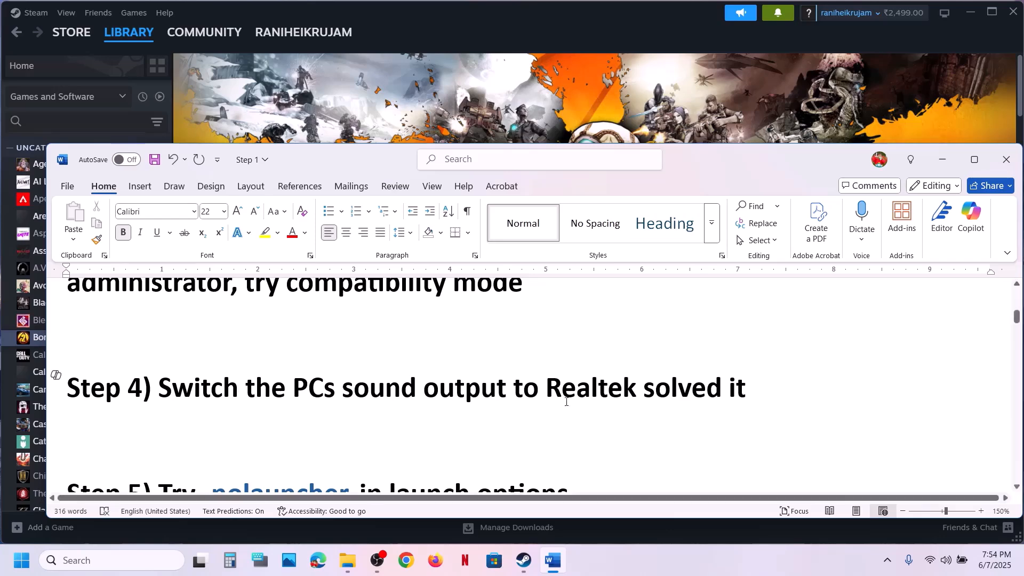
- Highlight "PCs sound output to Realtek solved" in Step 4, clear the selection and save the document
left_click(547, 392)
left_click_drag(336, 377, 726, 384)
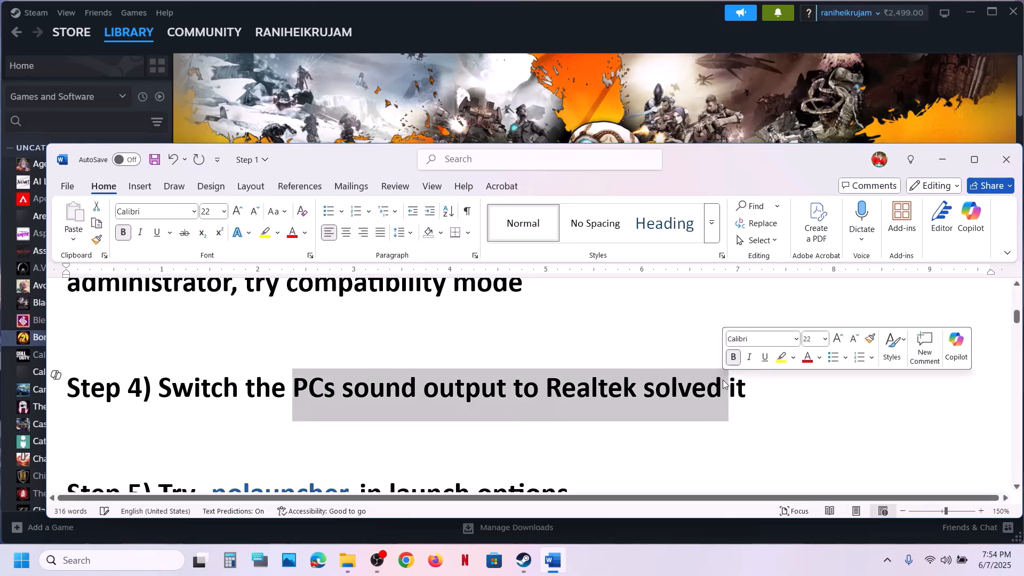
left_click(724, 383)
key("ctrl+s")
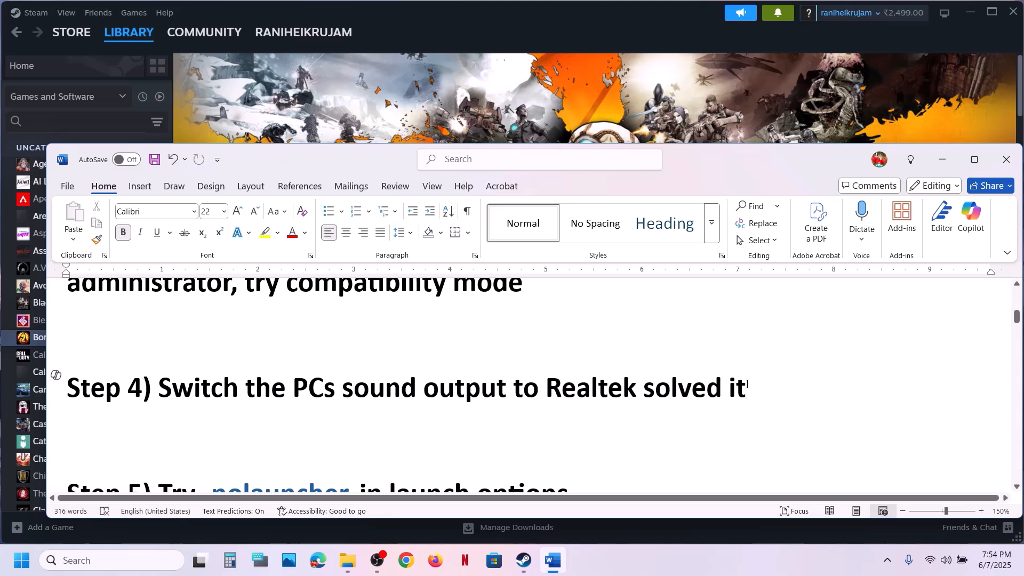
- Minimize Word and check in the Windows sound output list that Speakers (Realtek(R) Audio) is the output device
left_click(949, 165)
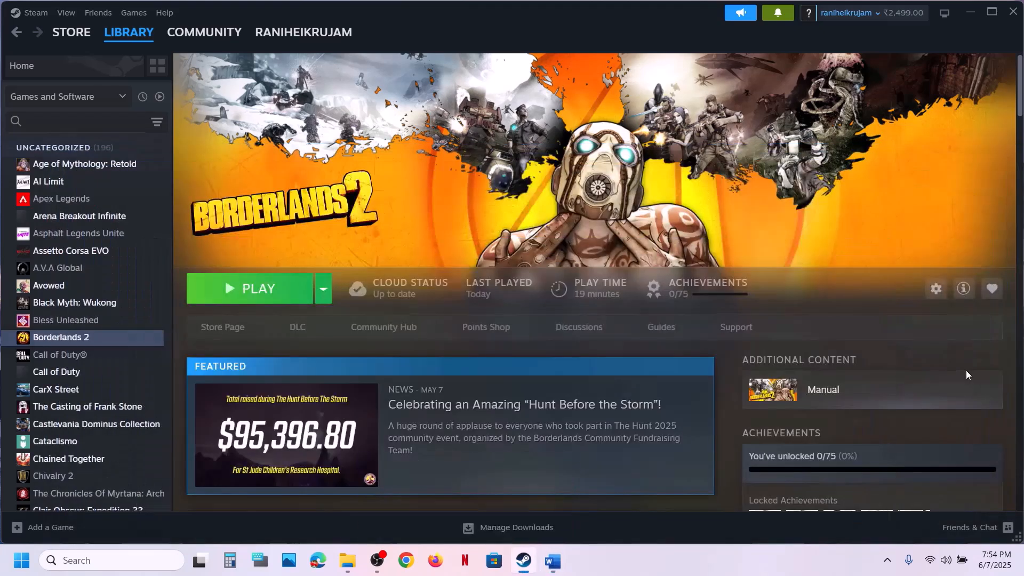
left_click(947, 564)
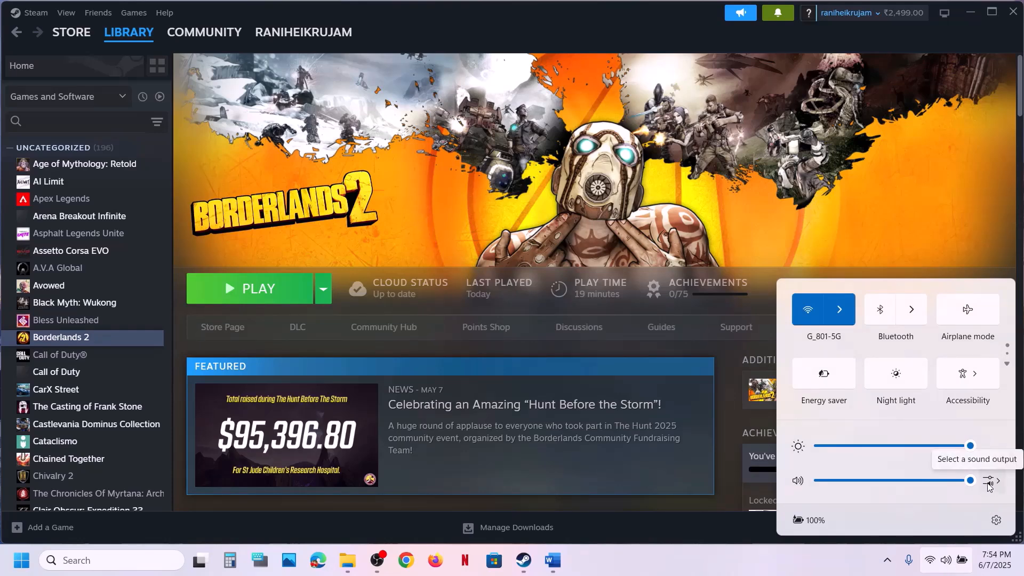
left_click(987, 482)
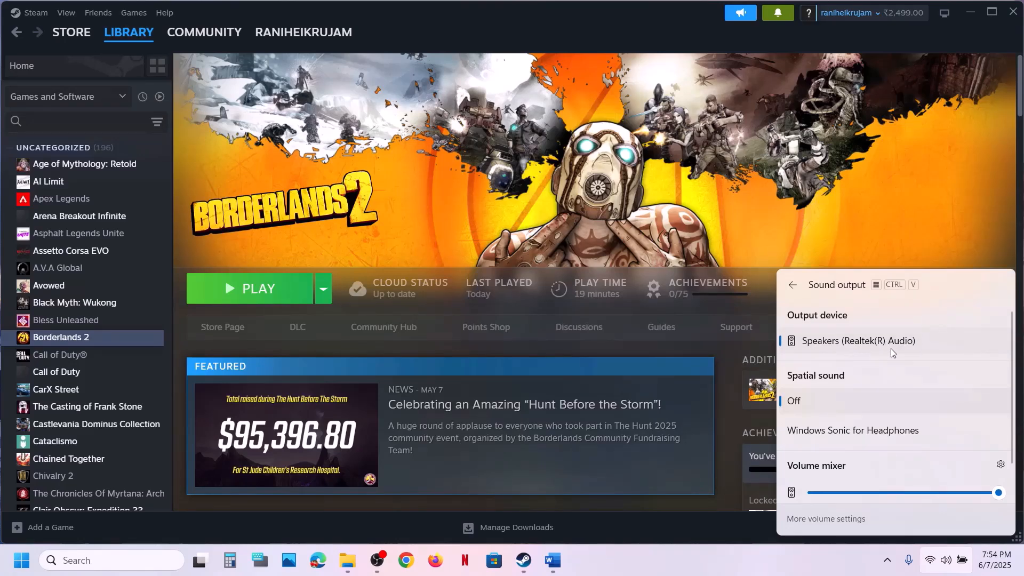
left_click(831, 223)
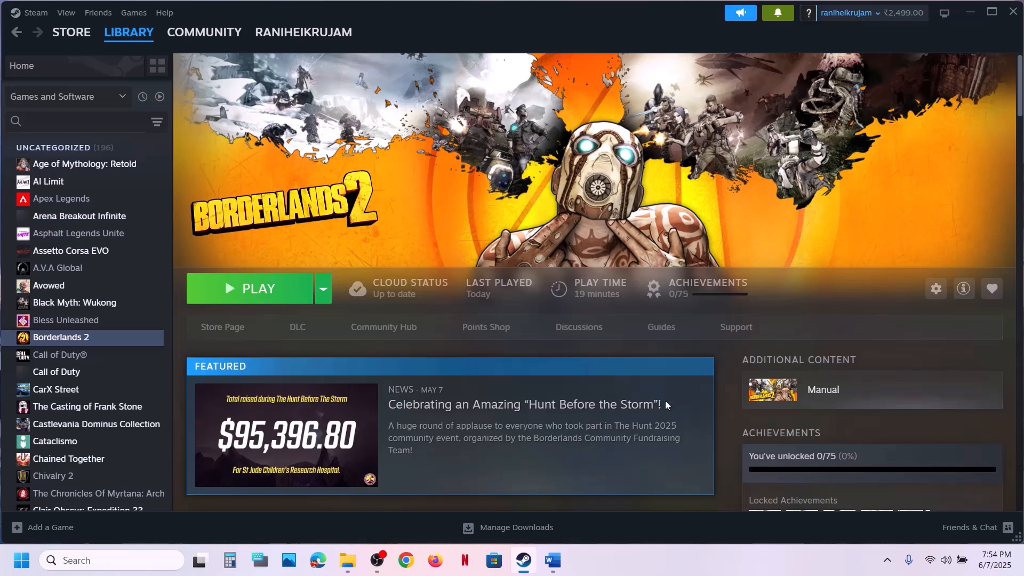
- Switch to the Word notes and copy the "-nolauncher" parameter from the Step 5 heading
left_click(560, 552)
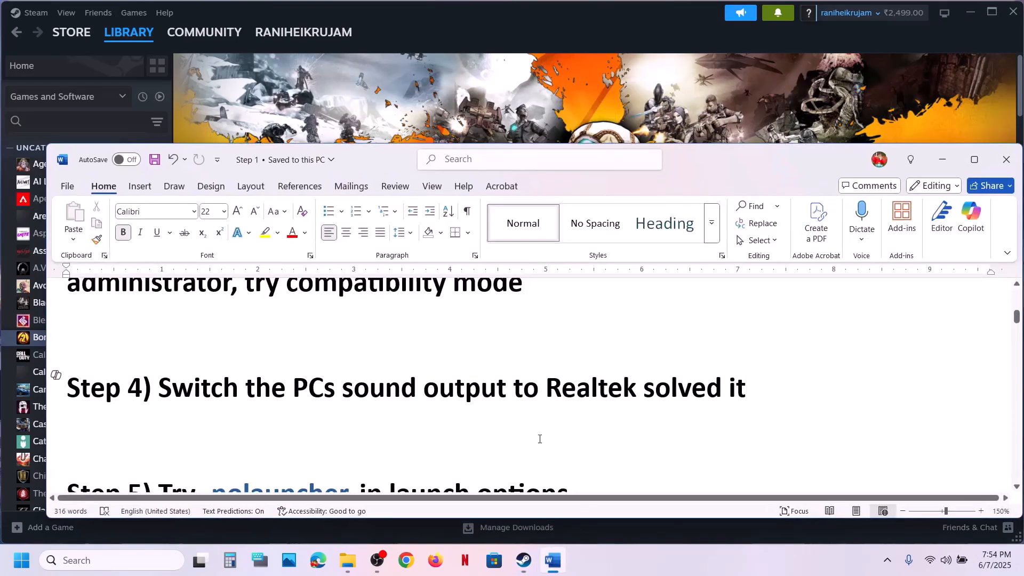
scroll(539, 439, "down", 2)
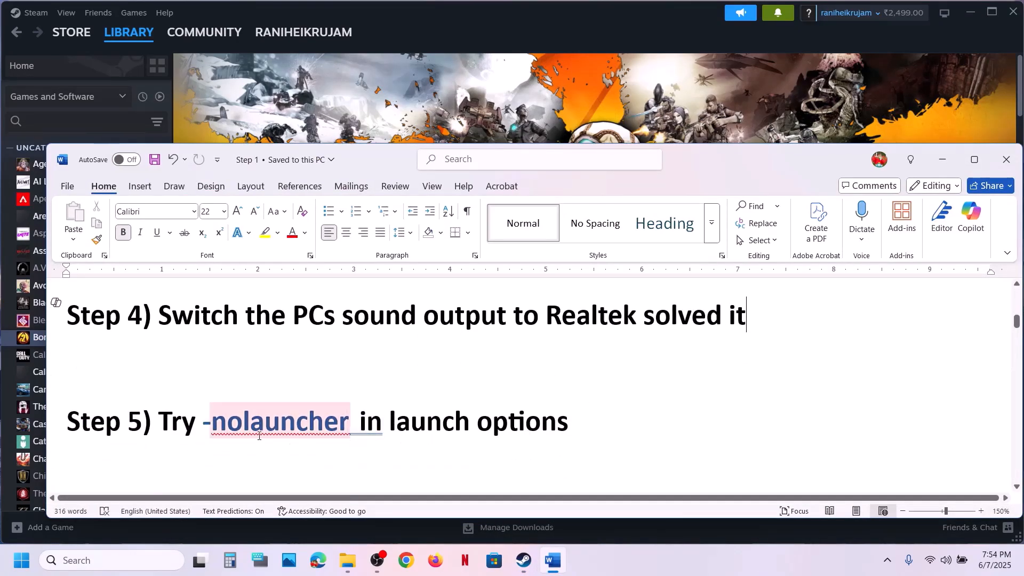
left_click_drag(206, 423, 325, 425)
key("ctrl+c")
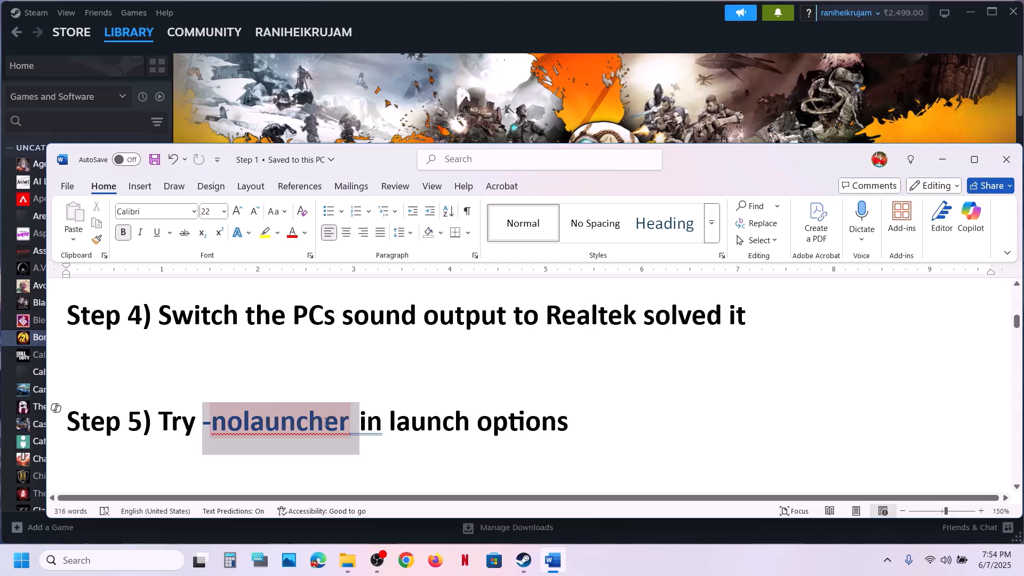
- Switch to Steam and paste -nolauncher into the launch options in Borderlands 2's properties, then close the properties
left_click(471, 118)
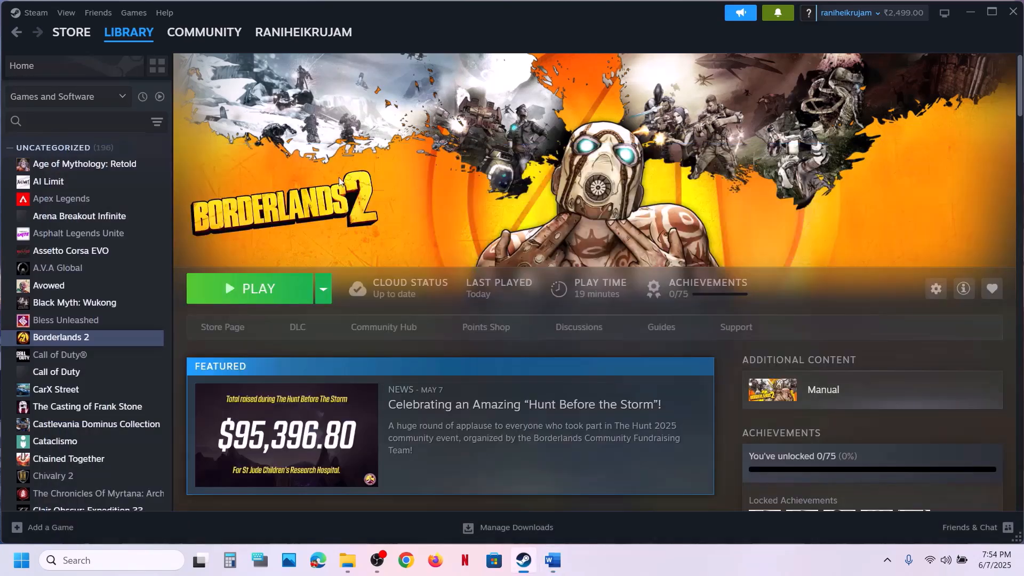
right_click(70, 339)
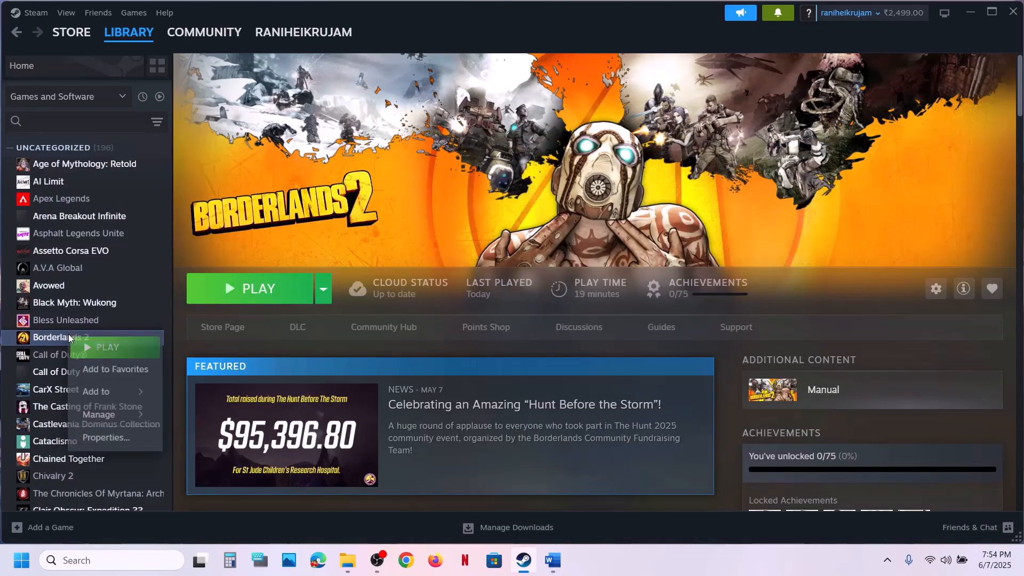
left_click(122, 444)
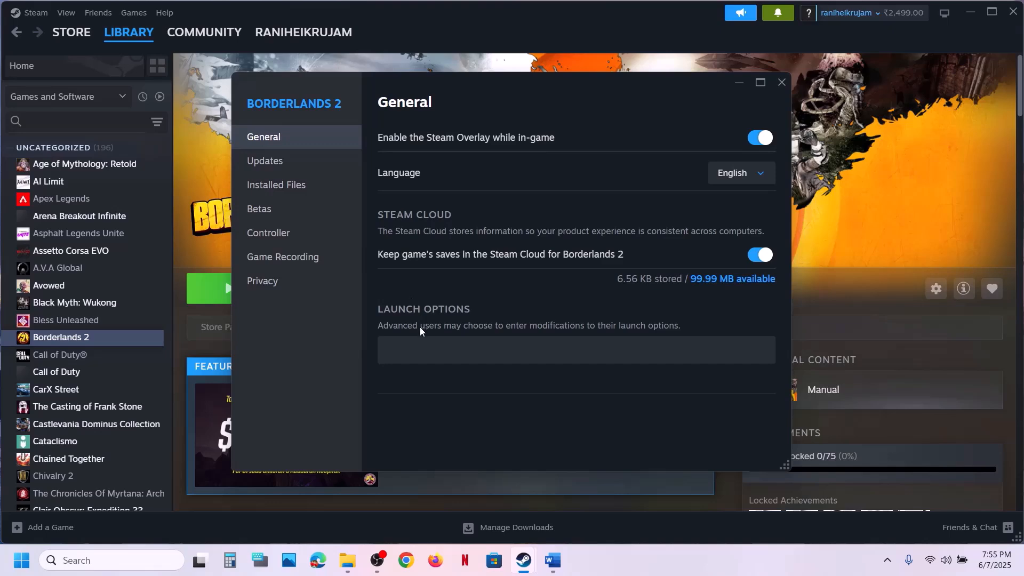
left_click(417, 342)
key("ctrl+v")
left_click(780, 83)
- Reopen Borderlands 2's properties, clear -nolauncher from the launch options and close the properties
right_click(135, 343)
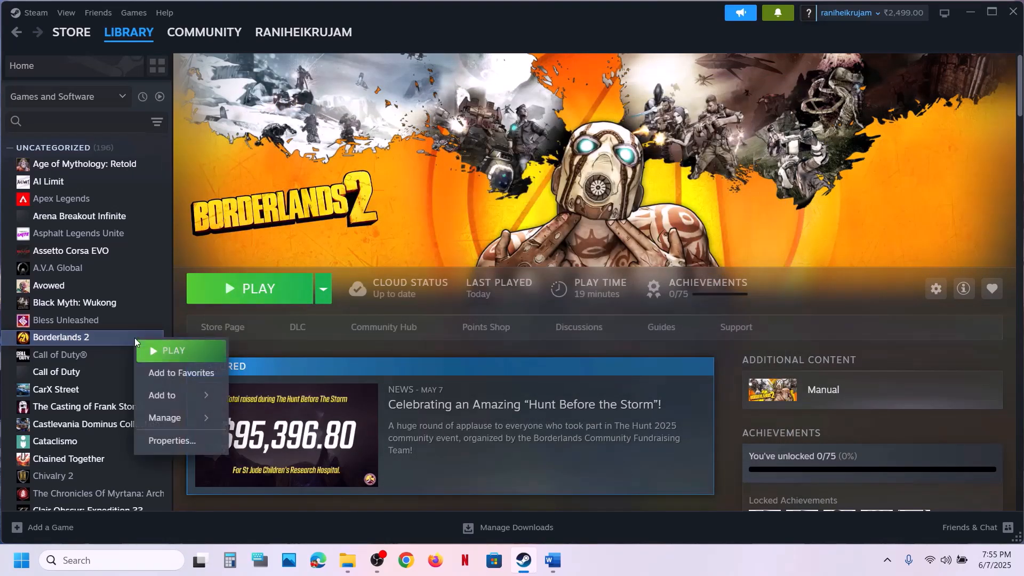
left_click(198, 441)
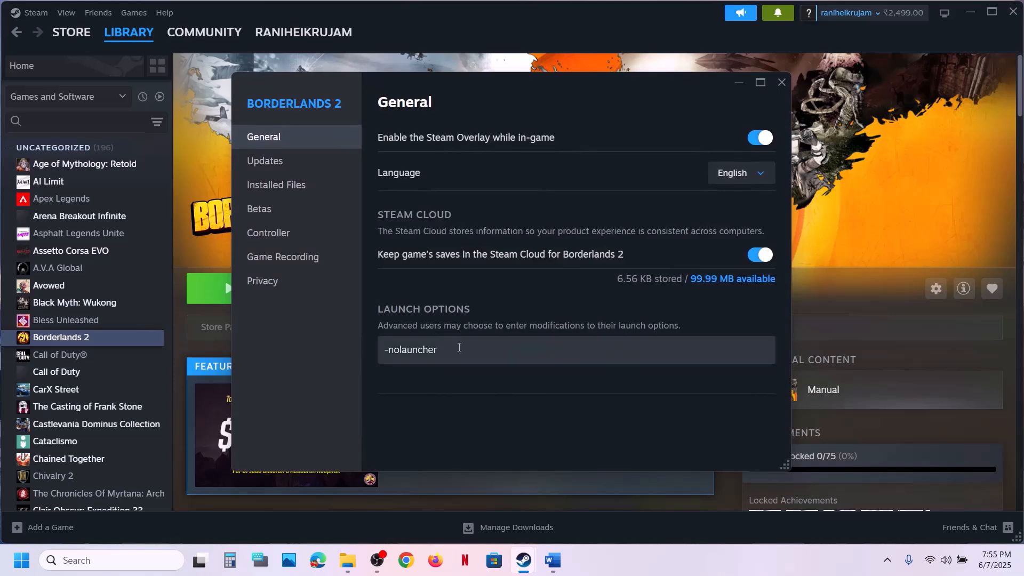
left_click_drag(441, 351, 365, 351)
key("BackSpace")
left_click(492, 408)
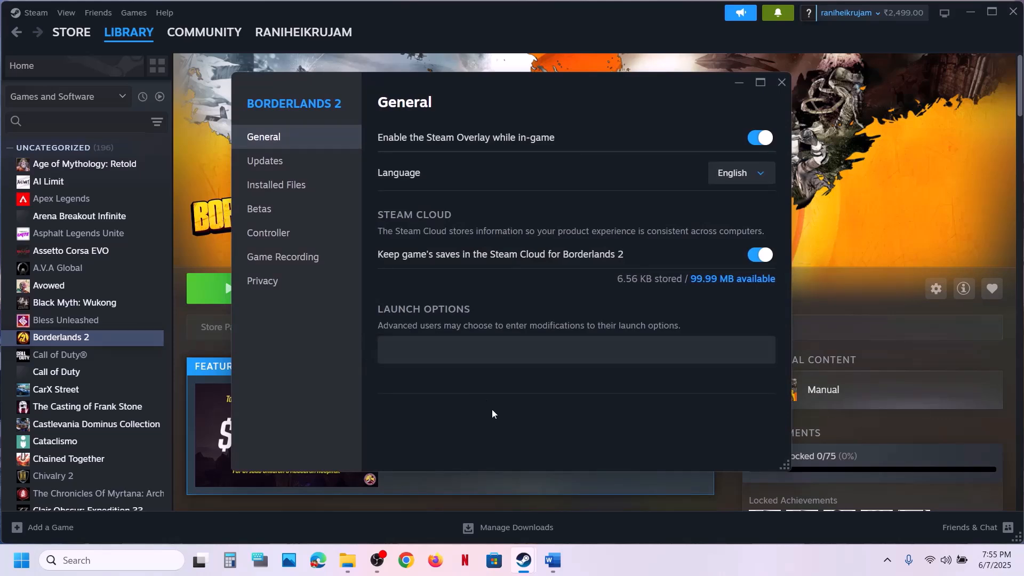
left_click(783, 83)
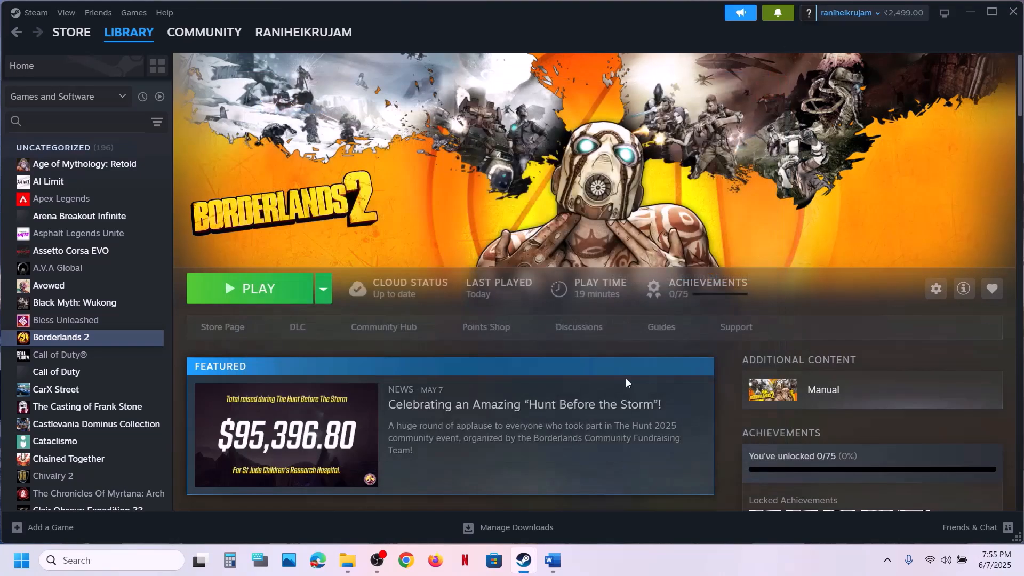
- Switch to the Word notes and highlight "vcredist files and DXSETUP" in the Step 6 heading
left_click(555, 560)
scroll(480, 418, "down", 4)
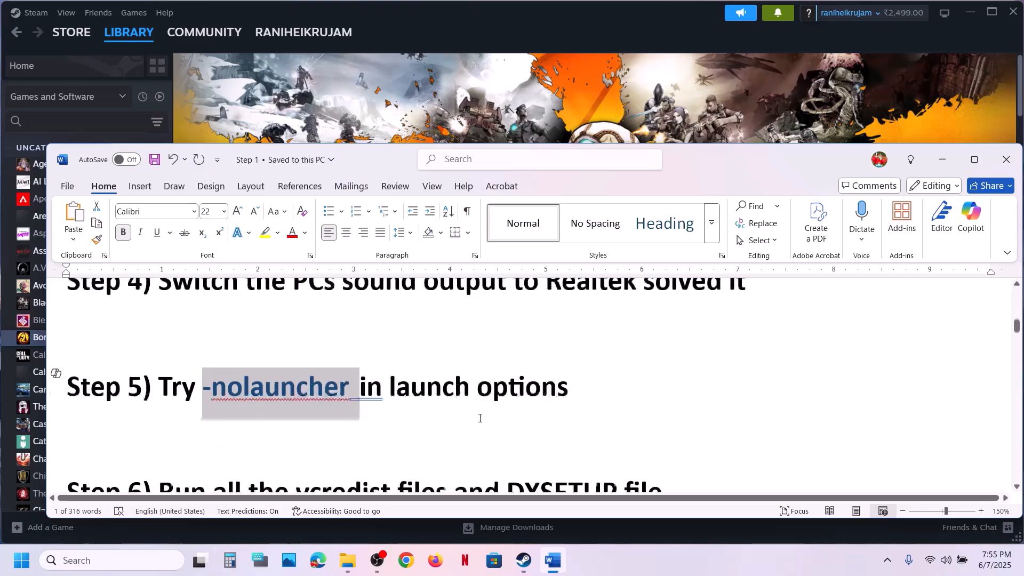
scroll(480, 418, "up", 1)
left_click_drag(297, 418, 621, 418)
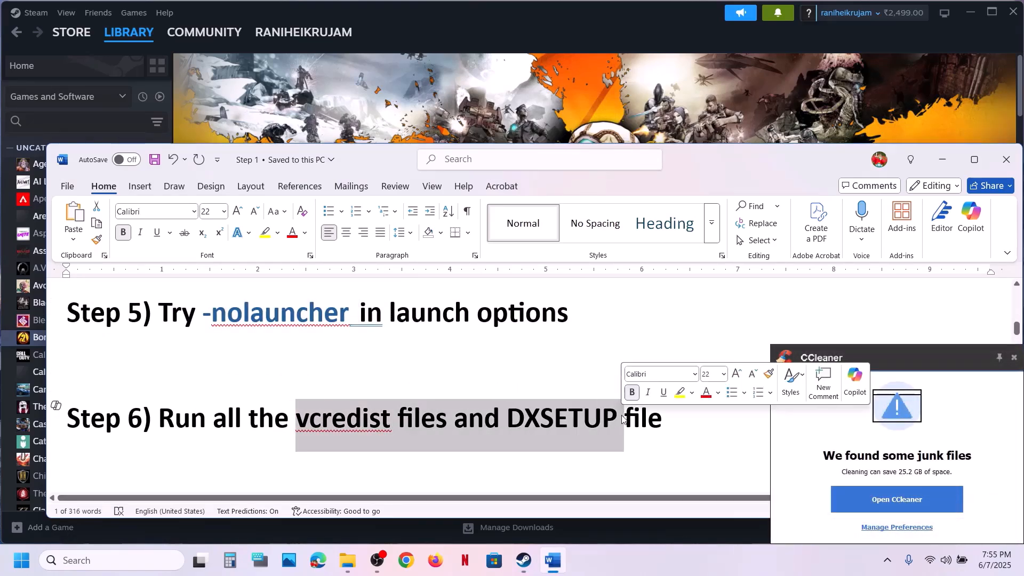
- Browse Borderlands 2's local files from the Steam library, dismiss the CCleaner notification and open the Binaries\Redist folder
left_click(617, 111)
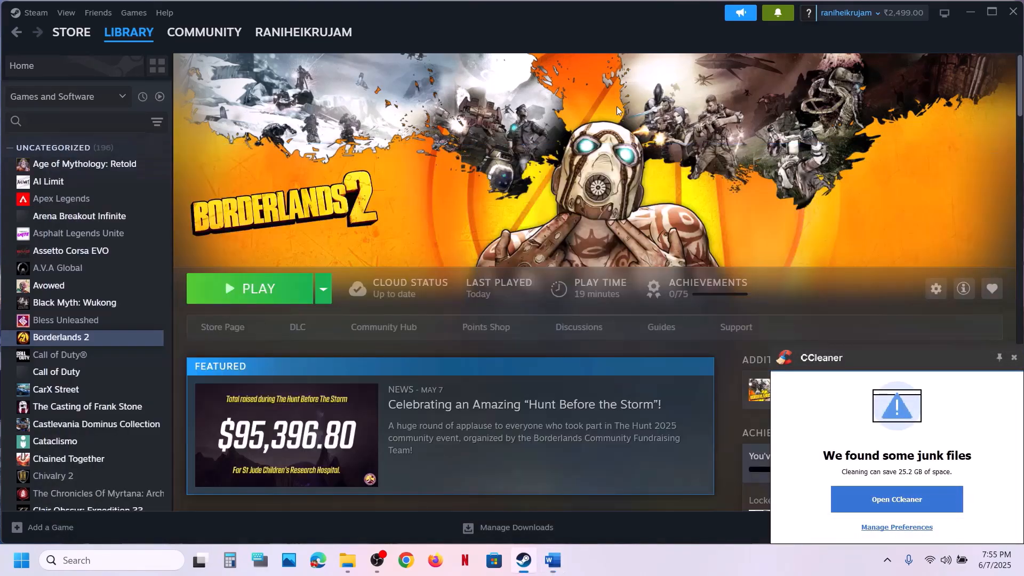
right_click(98, 341)
mouse_move(153, 429)
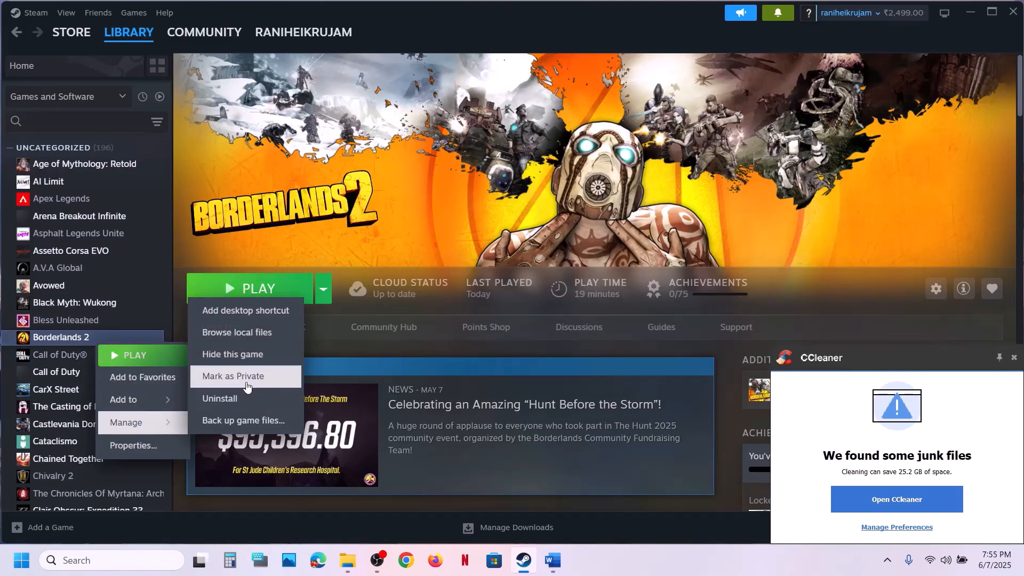
left_click(233, 333)
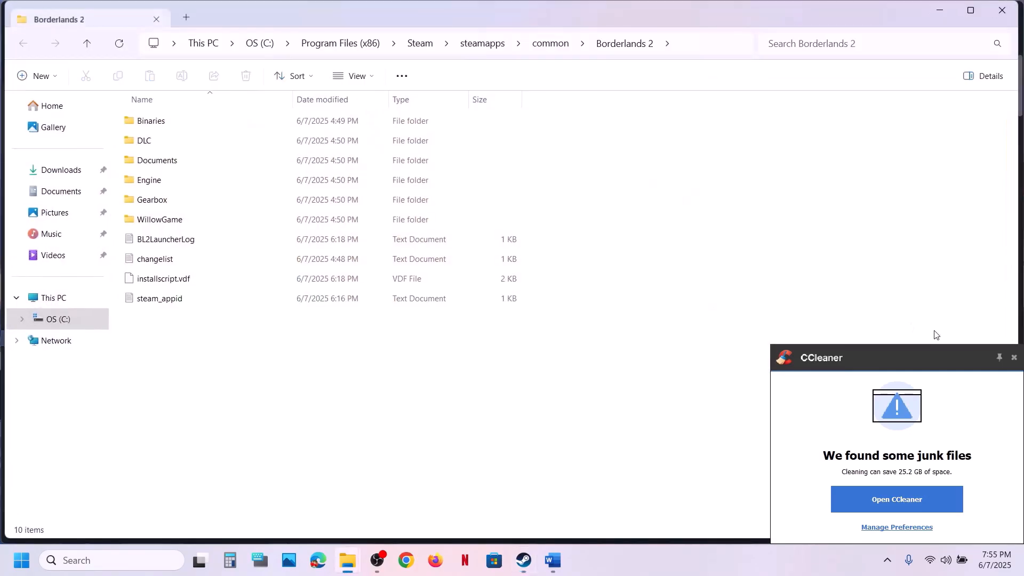
left_click(1013, 358)
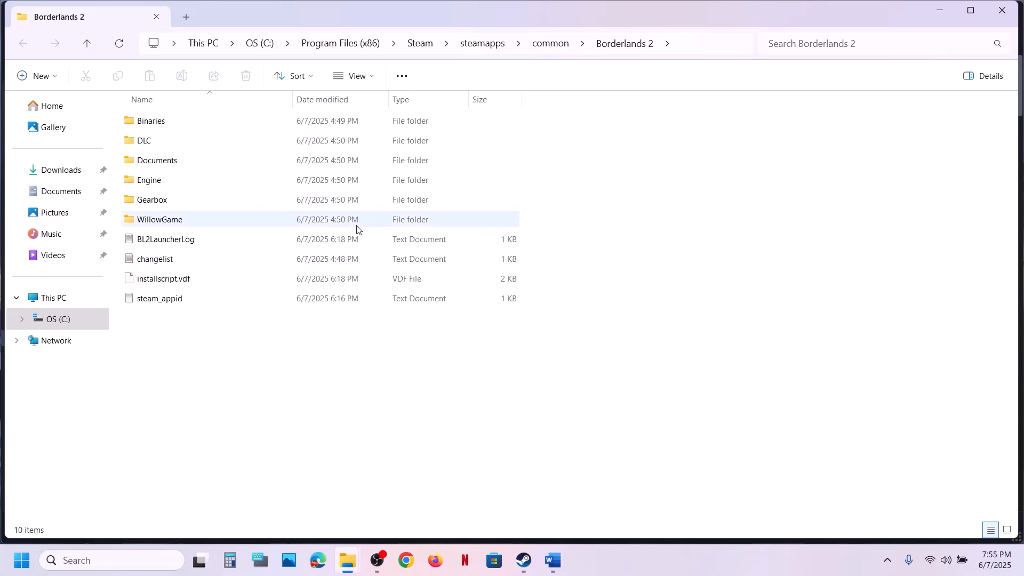
double_click(176, 118)
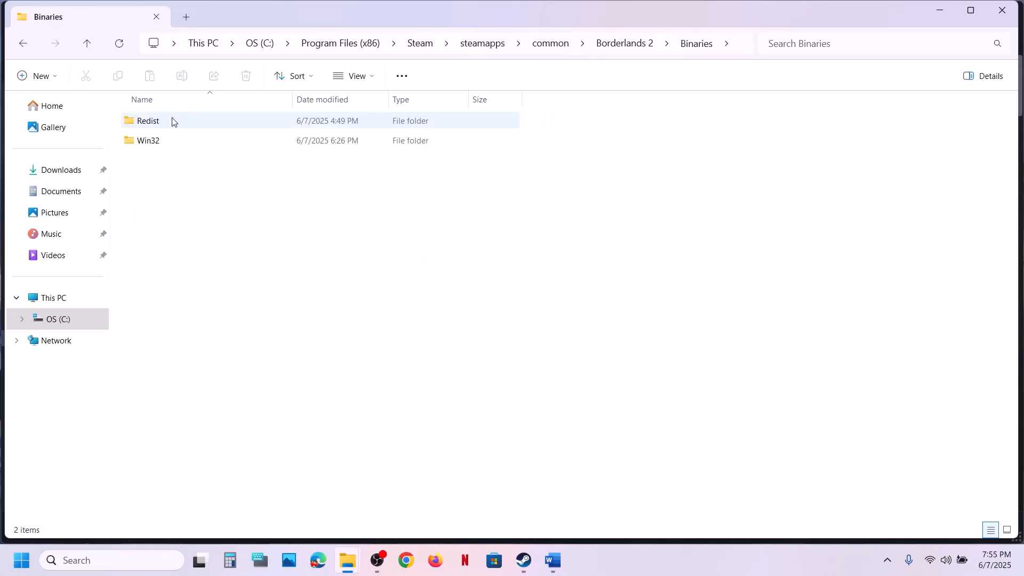
double_click(167, 124)
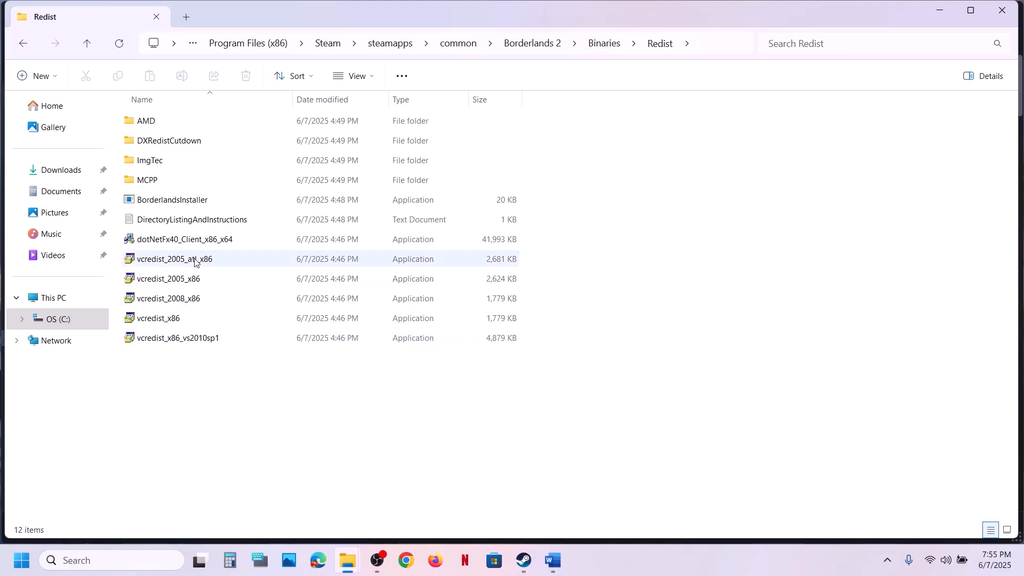
- Run dotNetFx40_Client_x86_x64 as administrator, allow it to make changes, and close the .NET Framework 4 setup
right_click(172, 243)
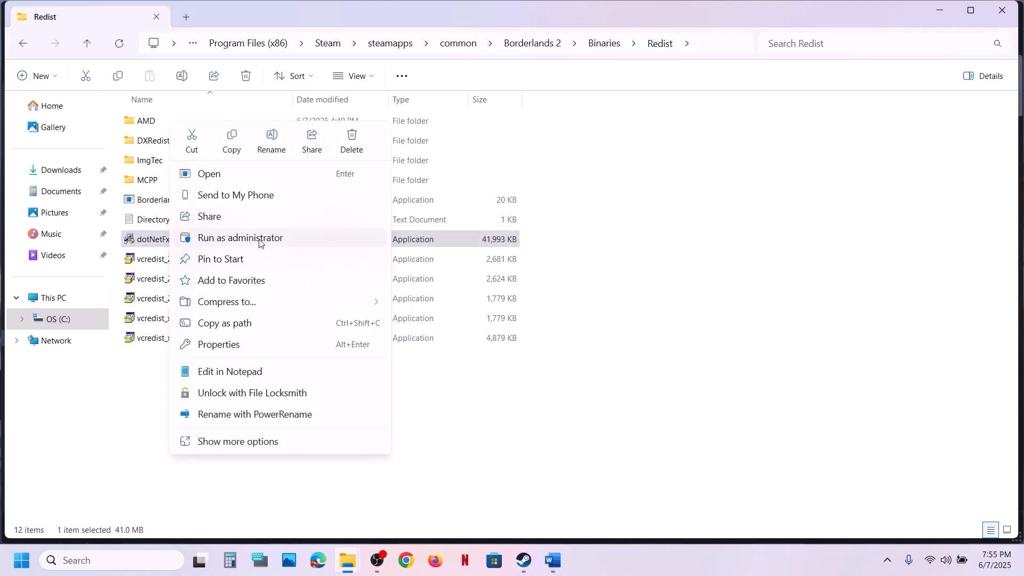
left_click(259, 239)
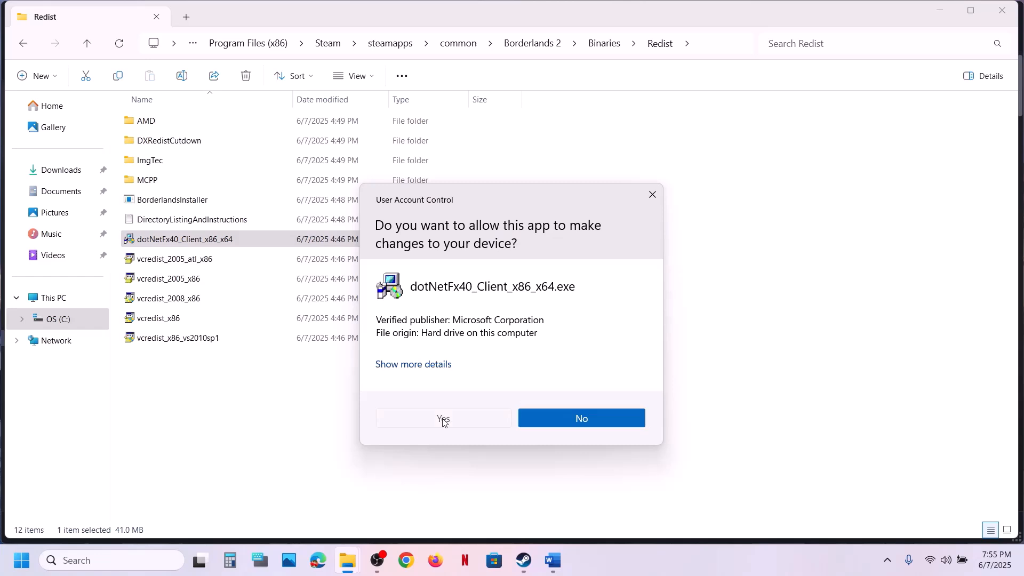
left_click(444, 419)
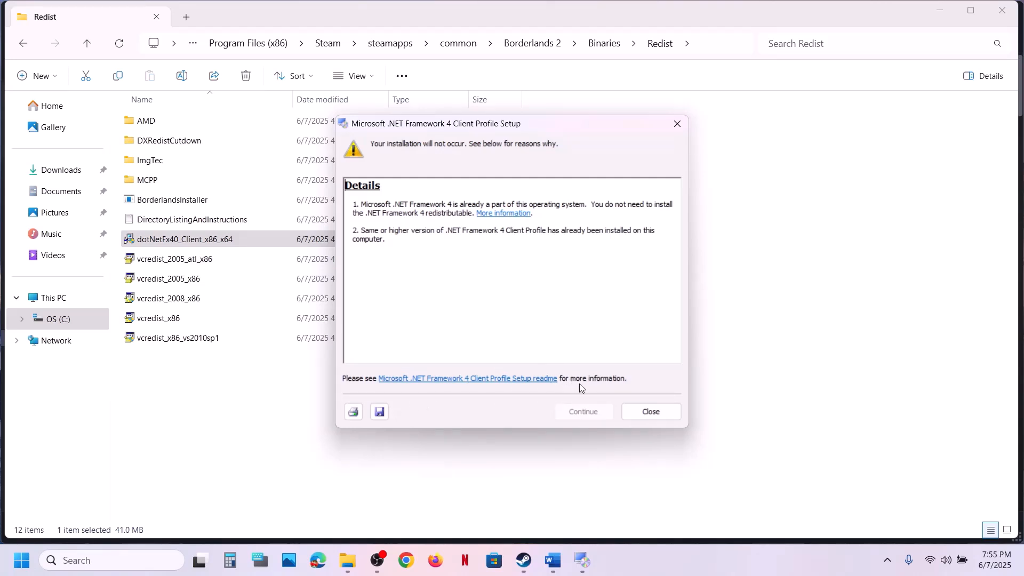
left_click(640, 418)
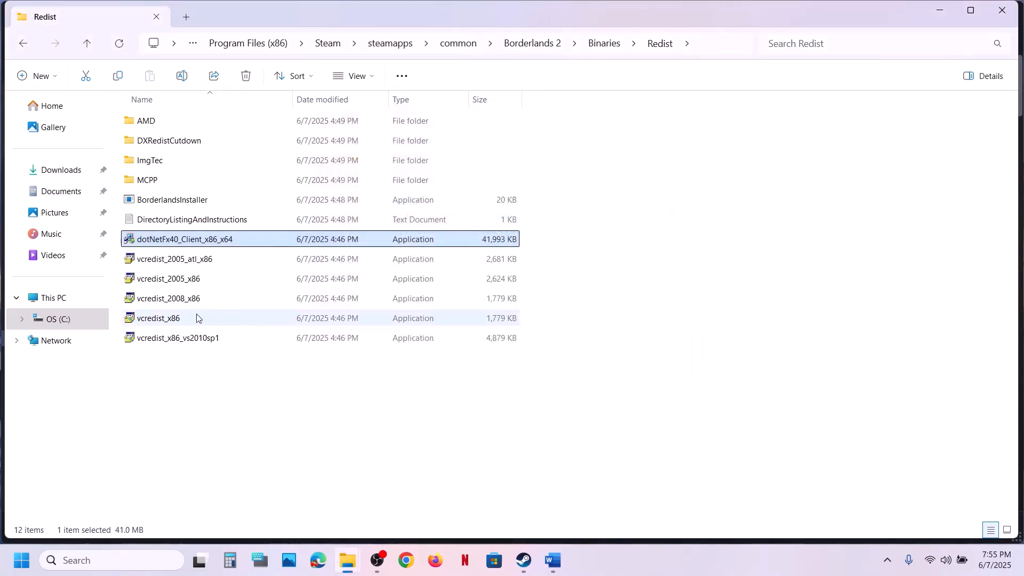
- Run vcredist_2005_atl_x86 as administrator, allow it to make changes, and accept the license agreement
right_click(196, 261)
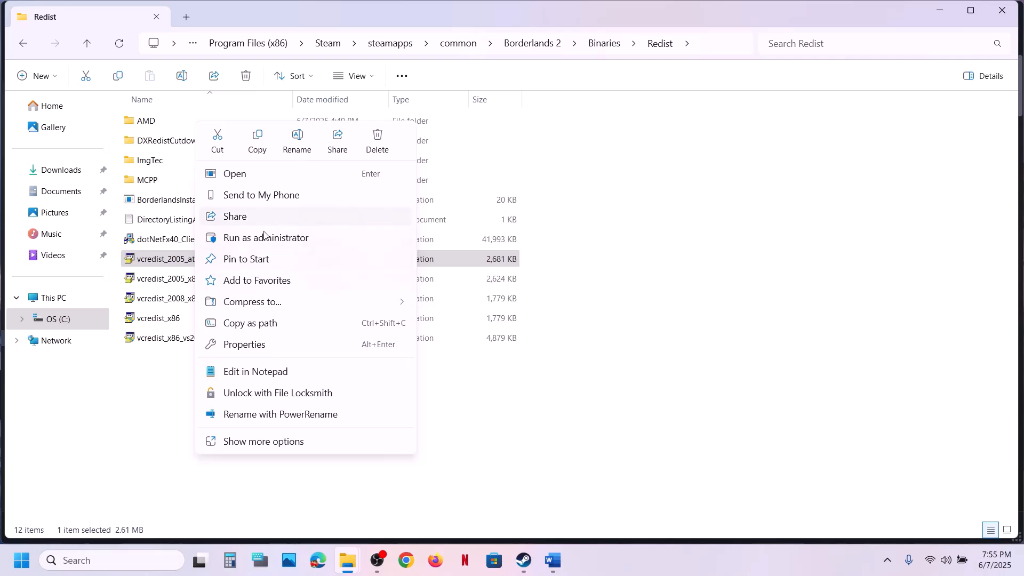
left_click(264, 238)
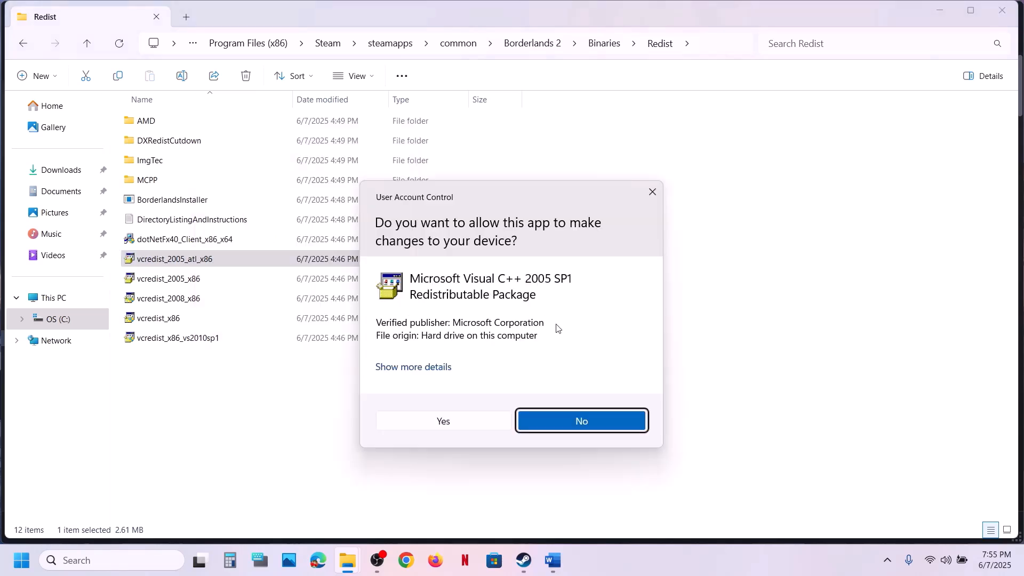
left_click(478, 422)
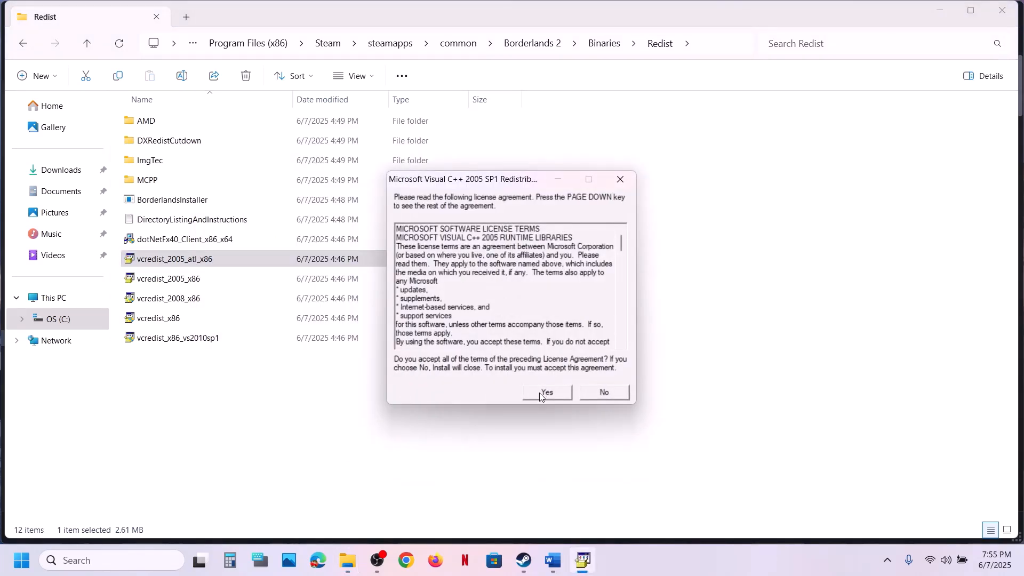
left_click(545, 393)
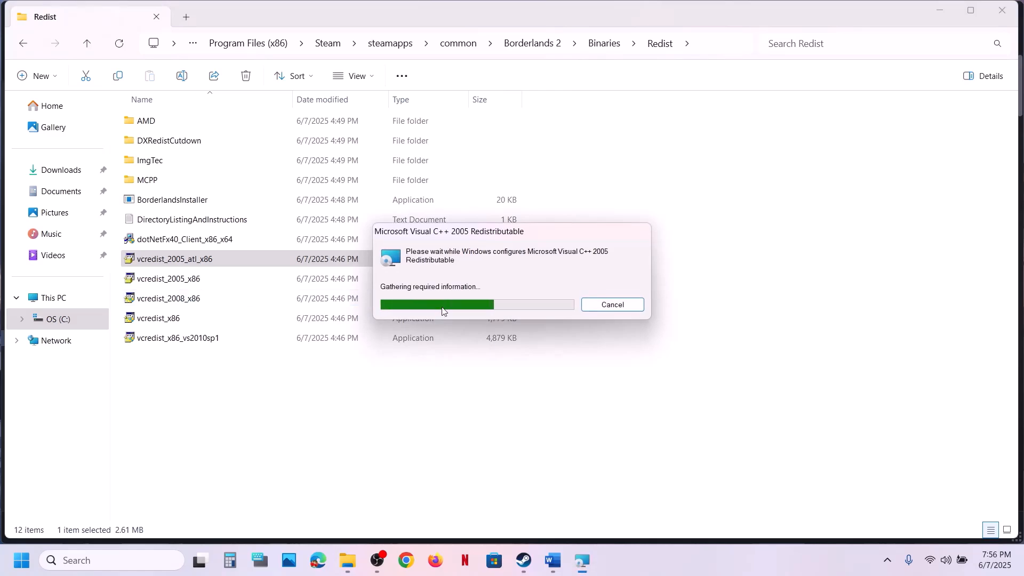
- Run vcredist_2005_x86 as administrator, allow it to make changes, and accept the license agreement
right_click(207, 286)
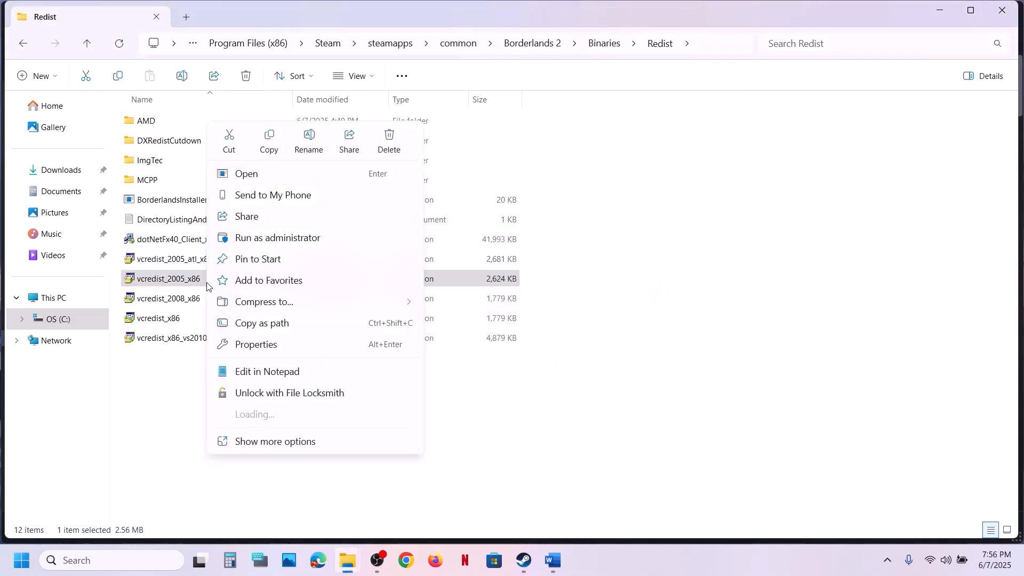
left_click(296, 238)
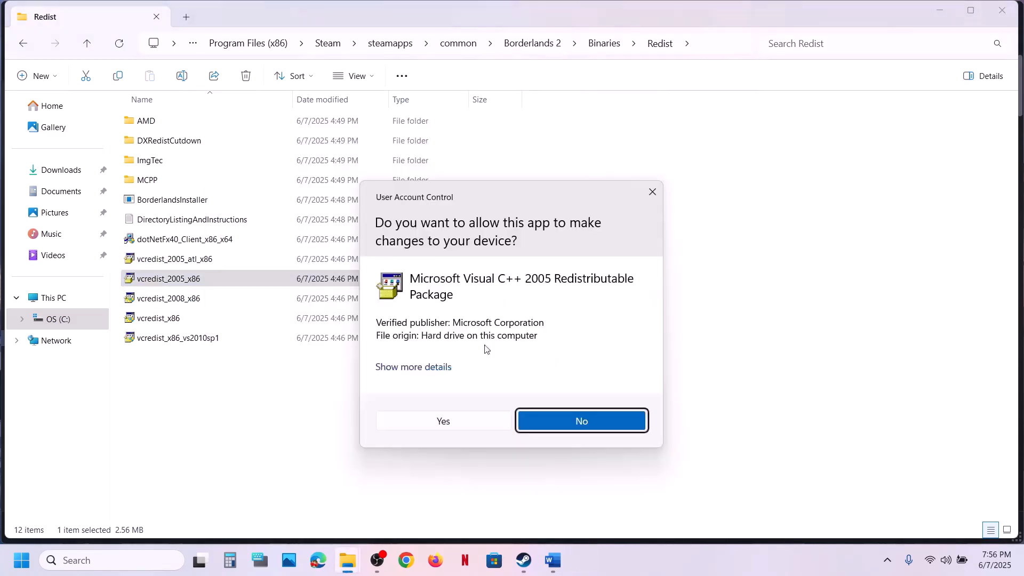
left_click(443, 420)
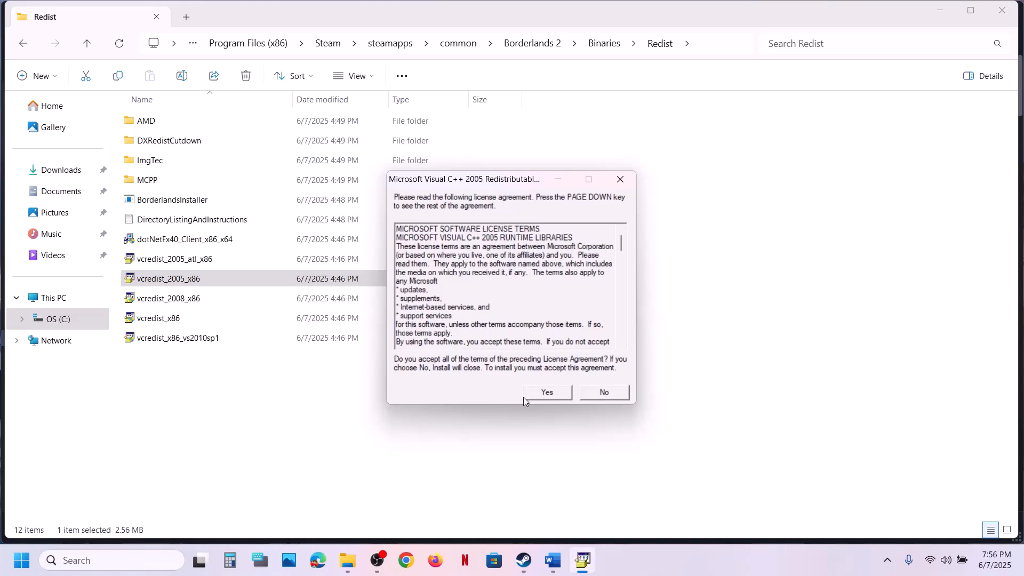
left_click(536, 394)
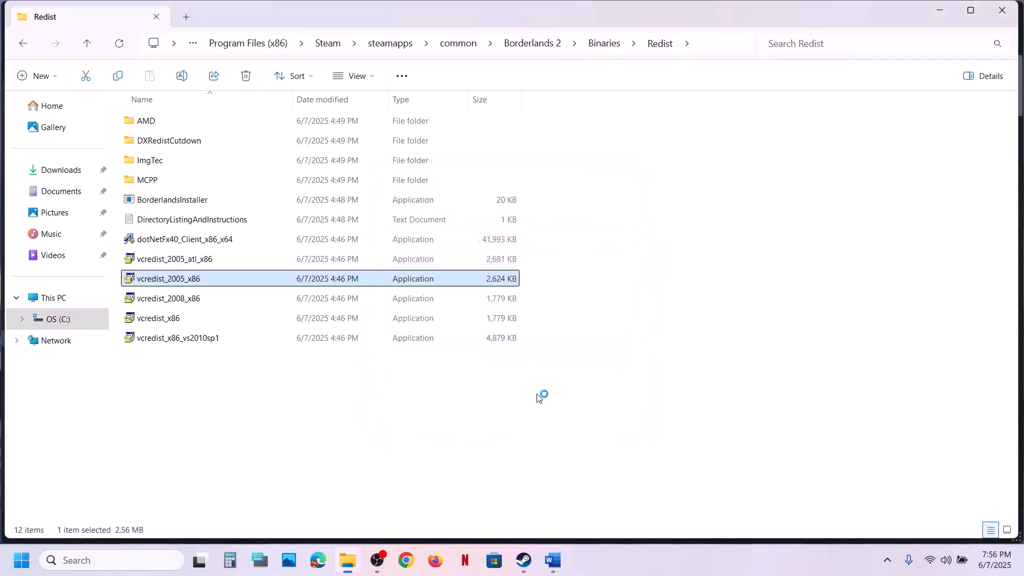
- Run vcredist_2008_x86 as administrator, allow it to make changes, and repair the Visual C++ 2008 Redistributable
left_click(195, 300)
right_click(194, 299)
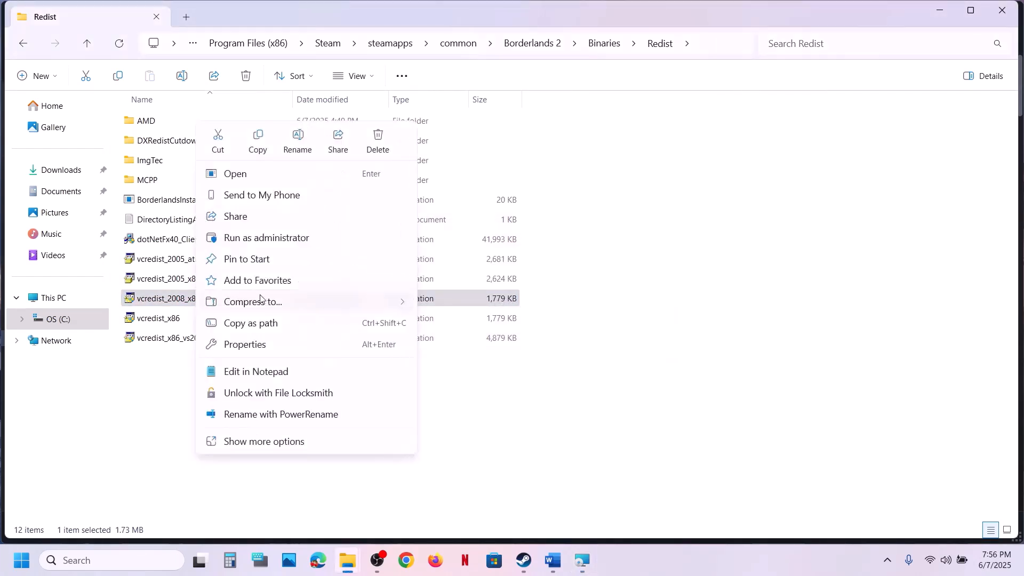
left_click(273, 238)
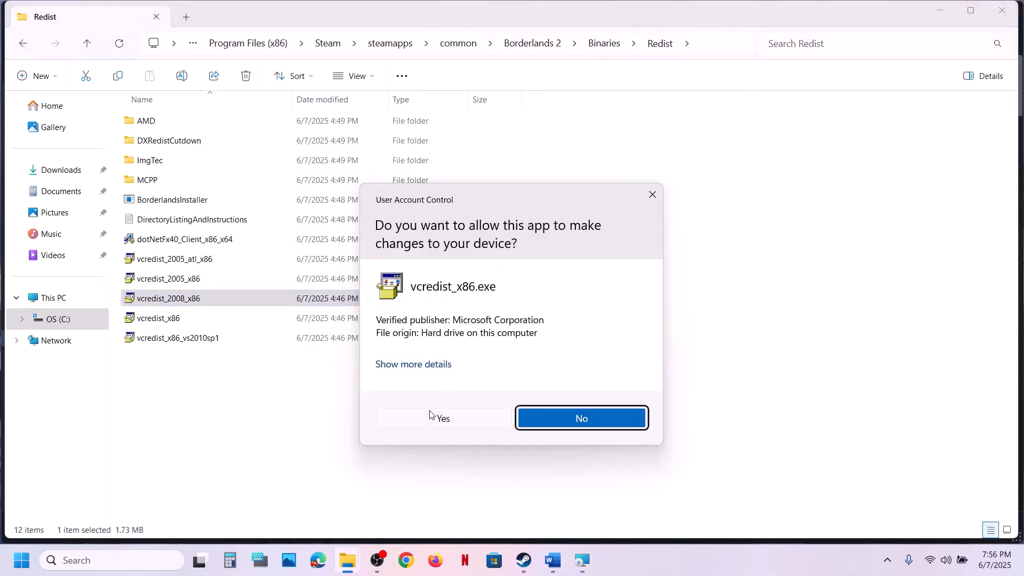
left_click(424, 419)
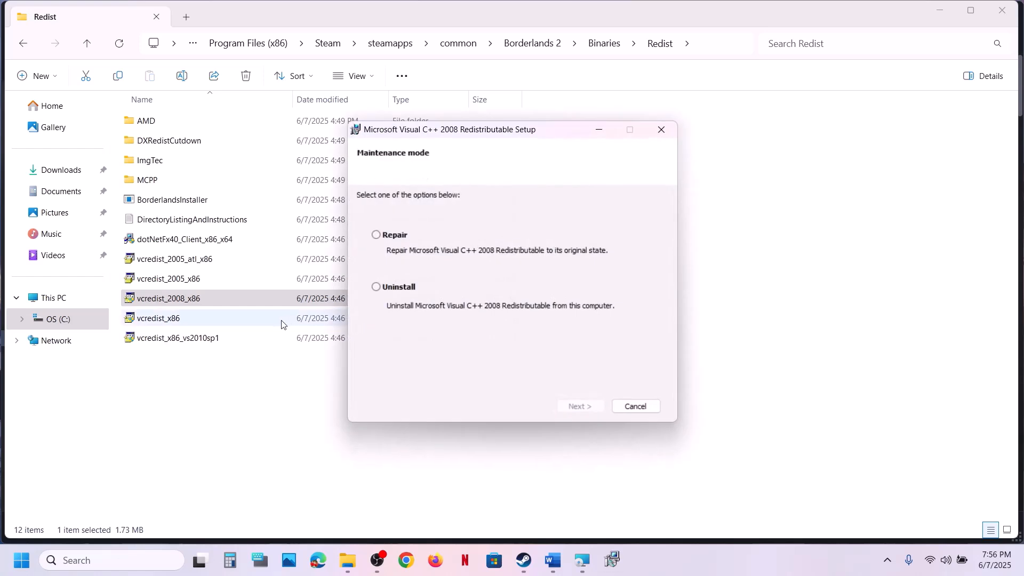
left_click(400, 238)
left_click(598, 407)
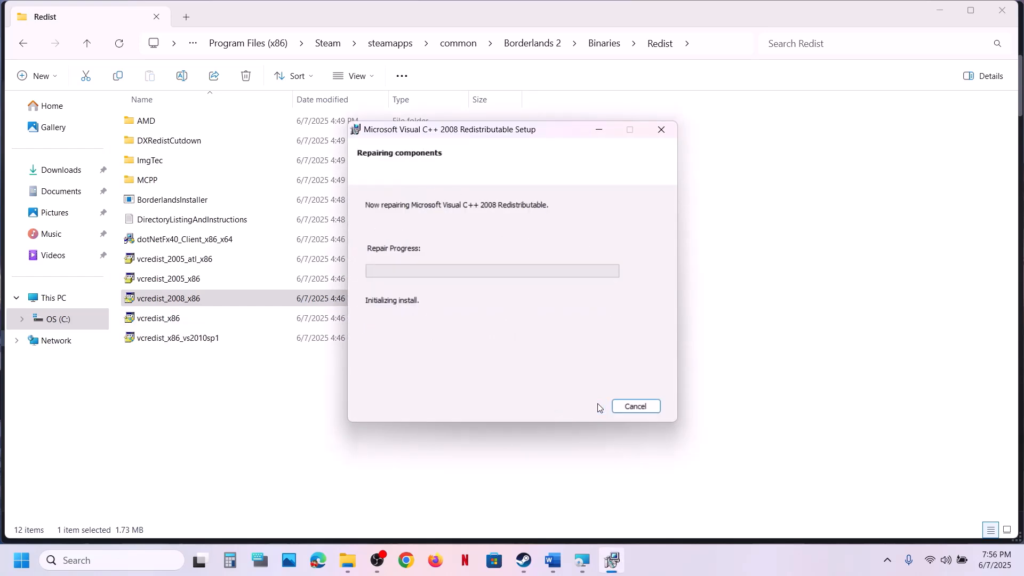
- Try to run vcredist_x86 as administrator, allow it to make changes, and exit its setup
left_click(178, 318)
right_click(178, 319)
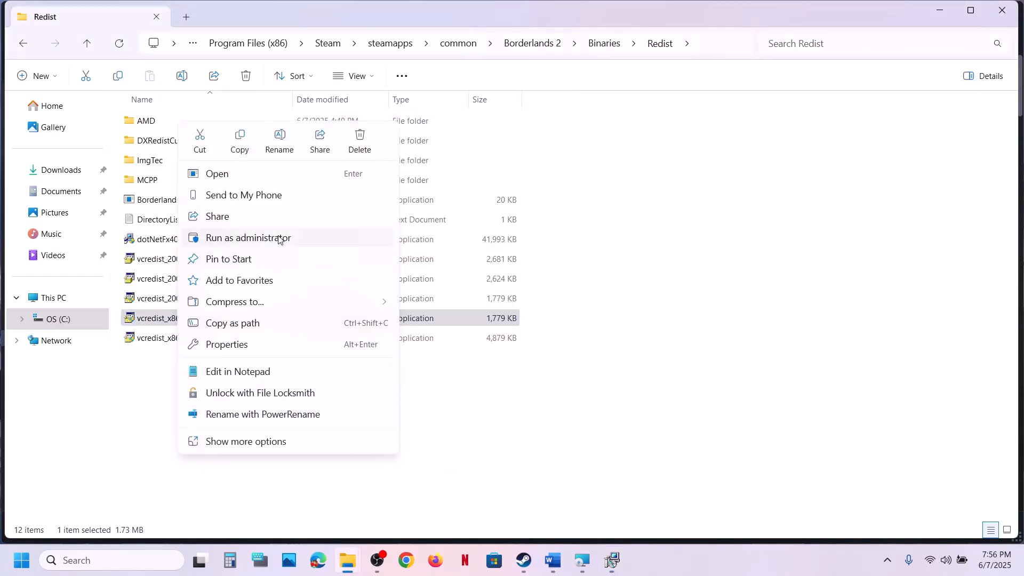
left_click(282, 237)
left_click(446, 418)
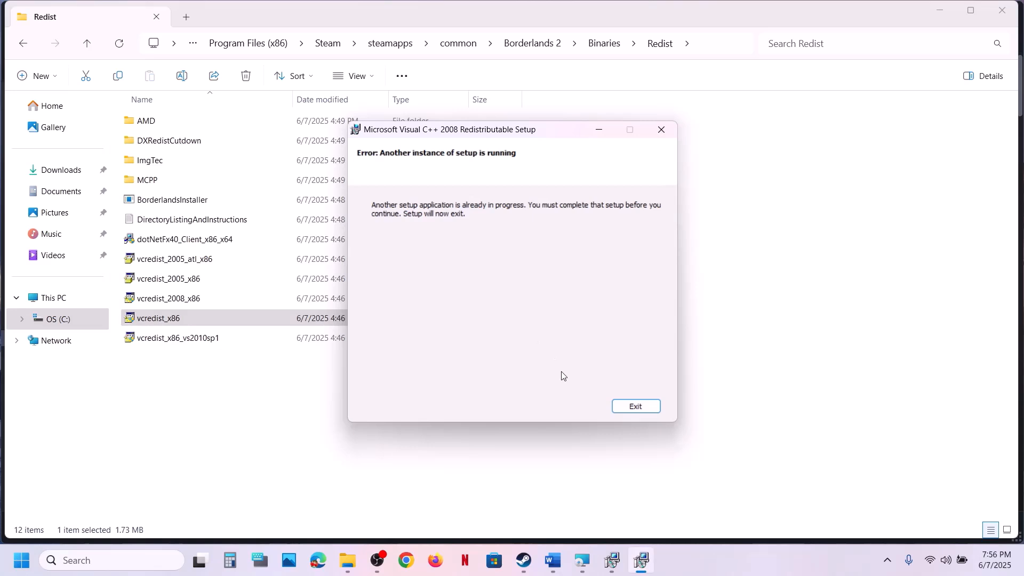
left_click(648, 410)
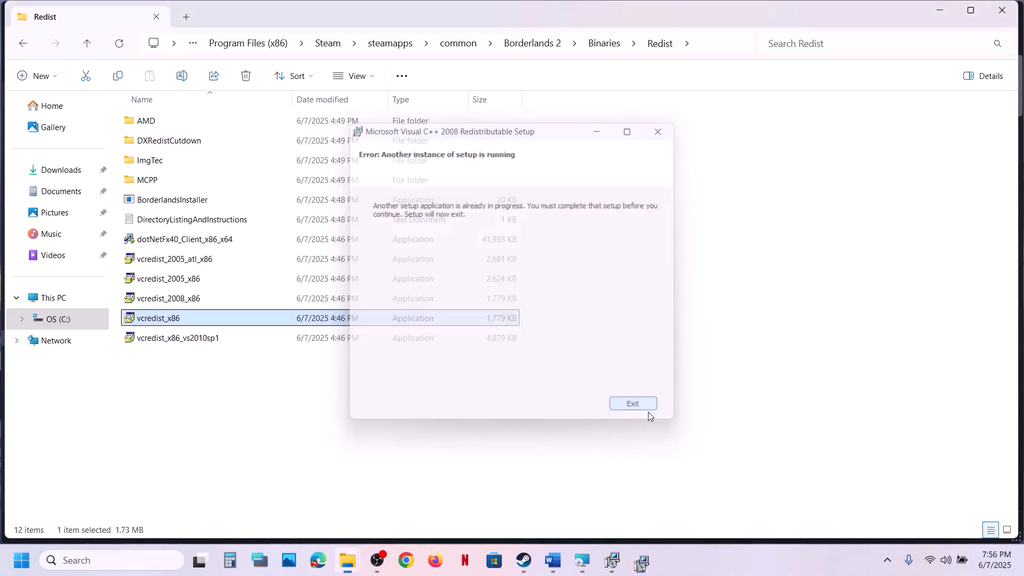
- Close the pending Visual C++ 2008 setup, run vcredist_x86 as administrator, and repair the Visual C++ 2008 Redistributable
left_click(613, 558)
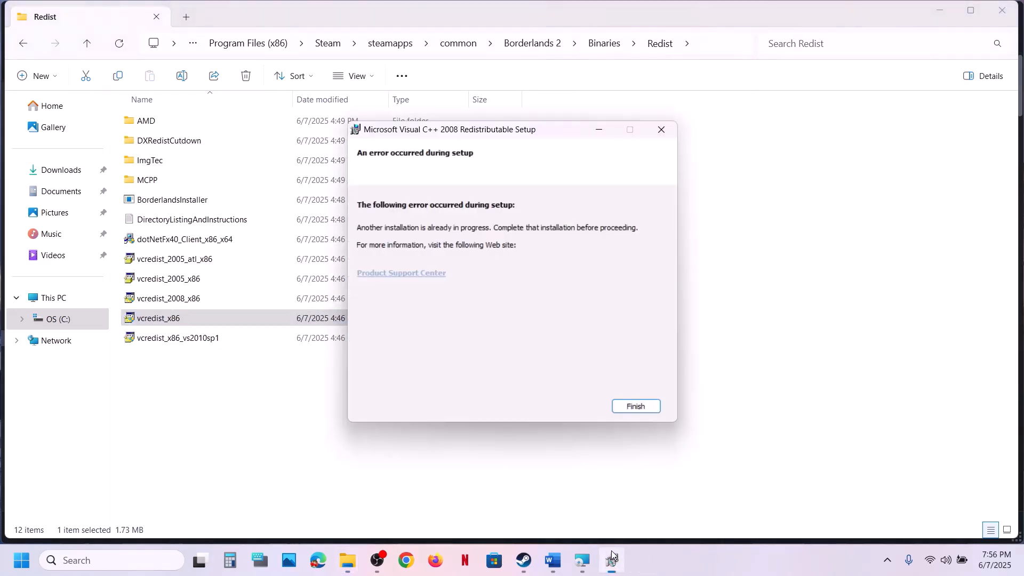
left_click(631, 407)
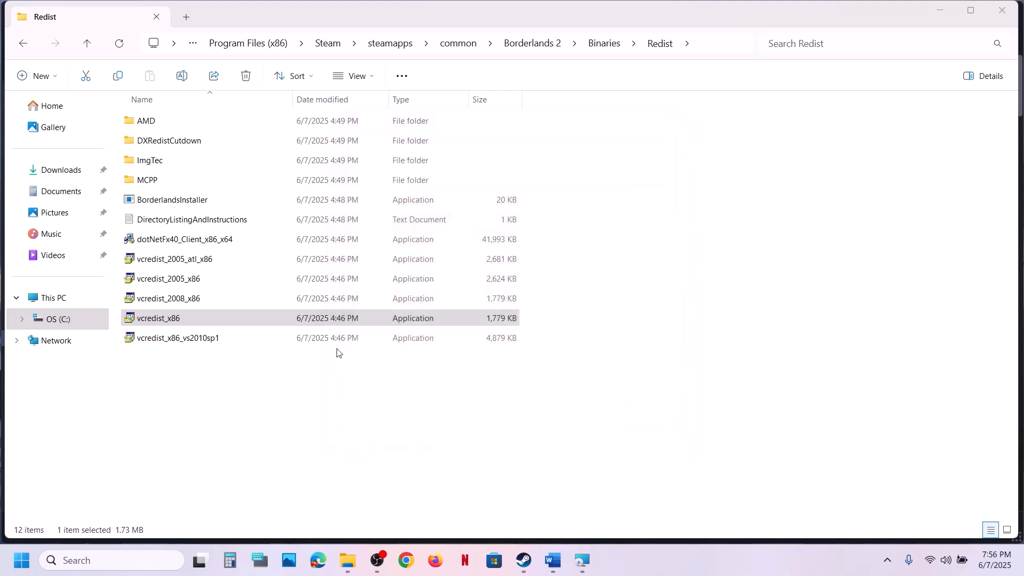
right_click(313, 325)
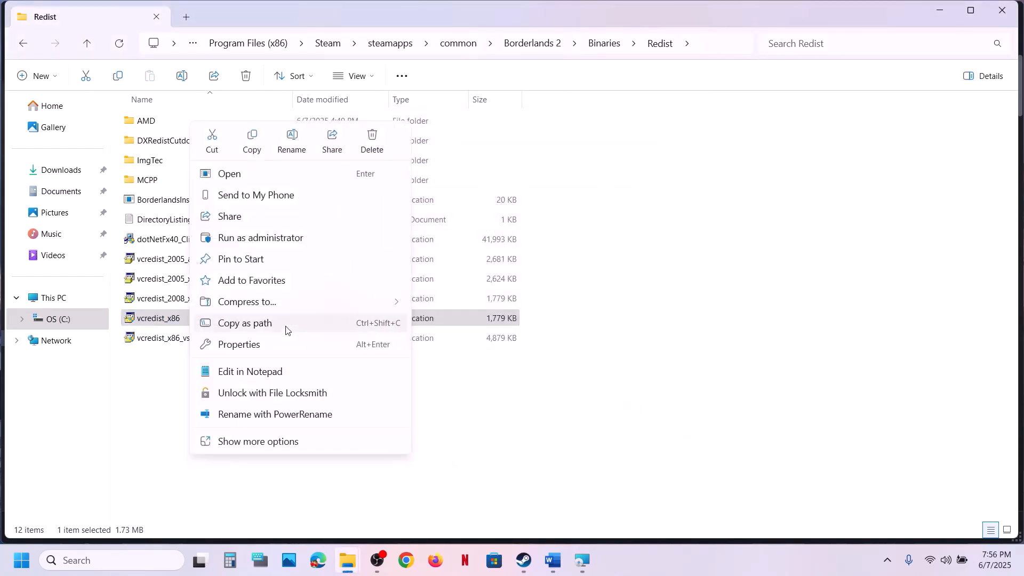
left_click(267, 237)
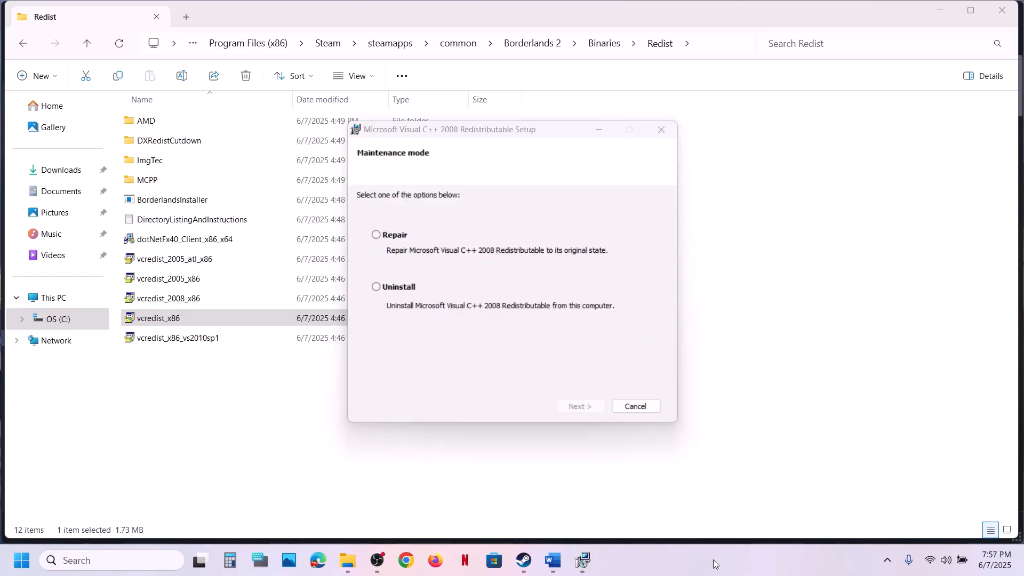
left_click(404, 238)
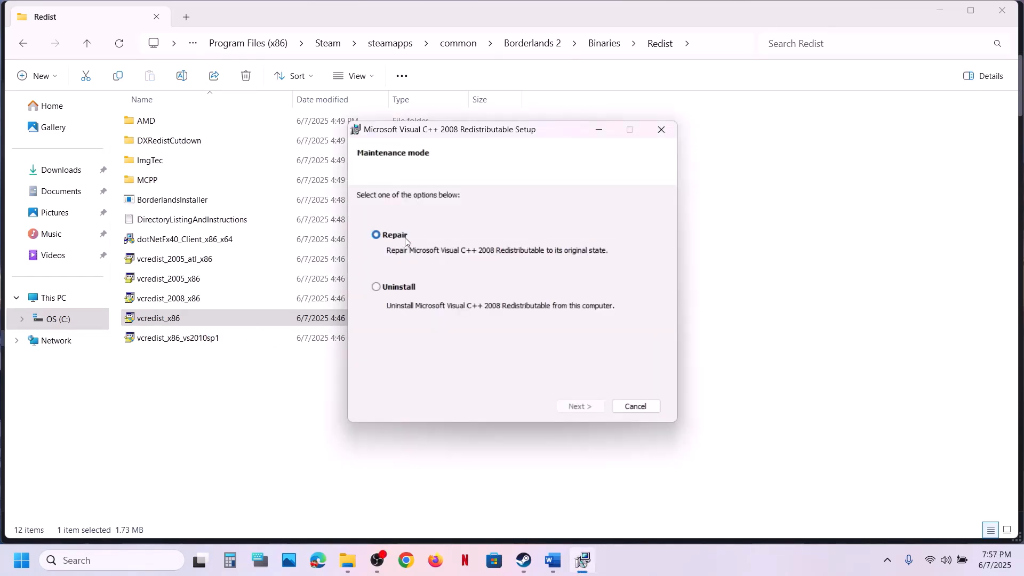
left_click(579, 408)
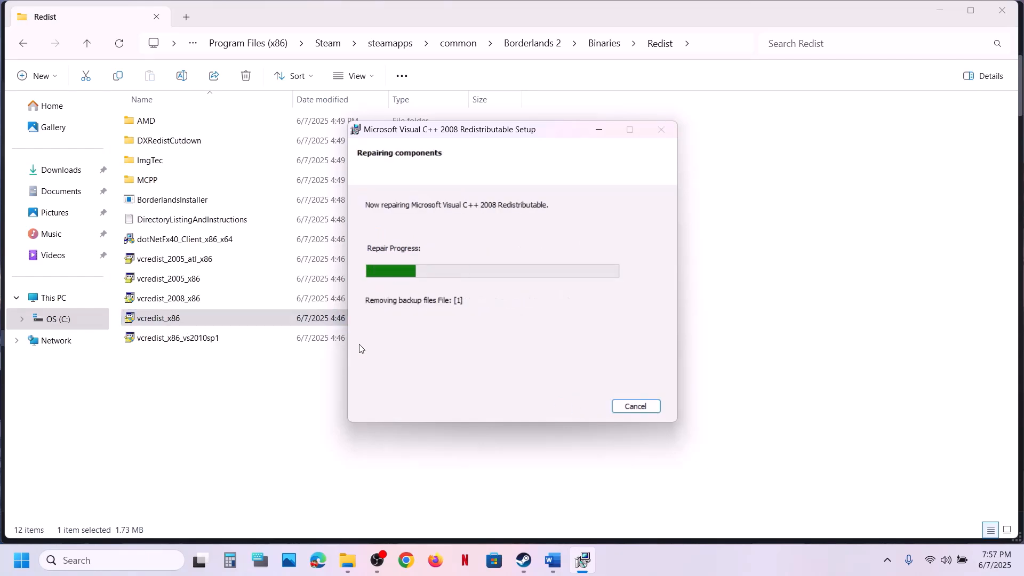
left_click(636, 407)
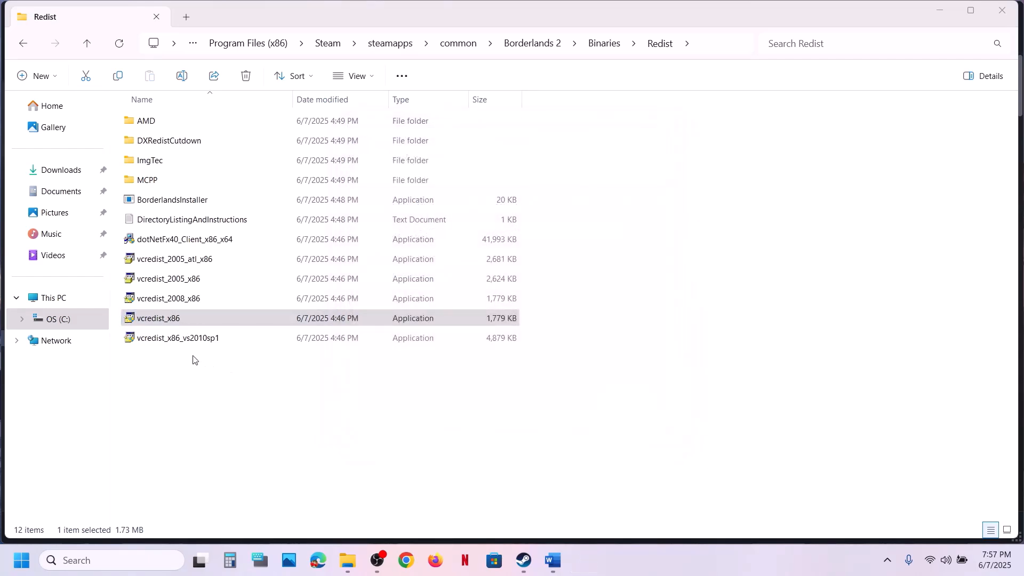
- Run vcredist_x86_vs2010sp1 as administrator, allow it to make changes, and repair the Visual C++ 2010 x86 Redistributable
left_click(185, 338)
right_click(185, 338)
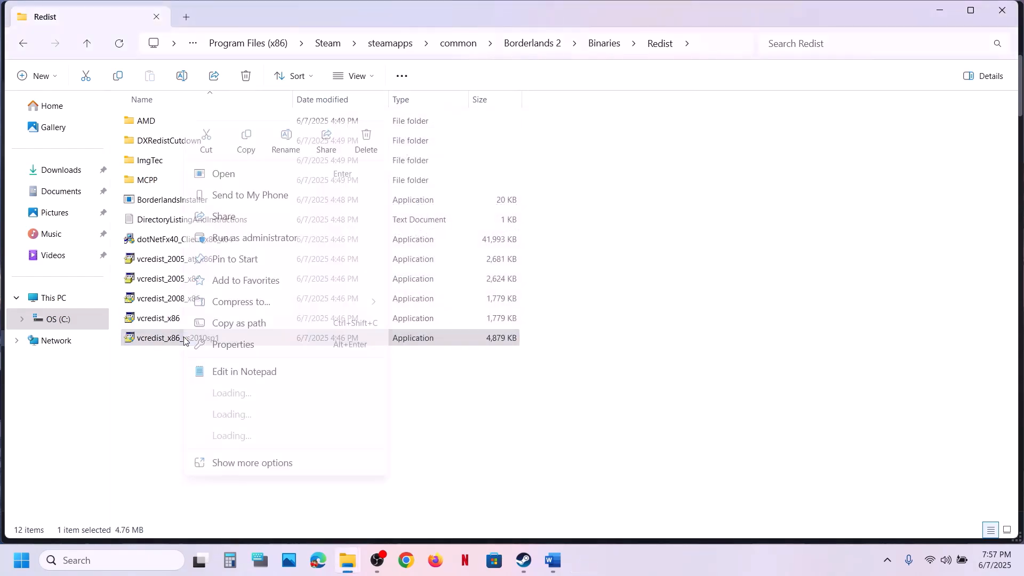
left_click(267, 237)
left_click(453, 419)
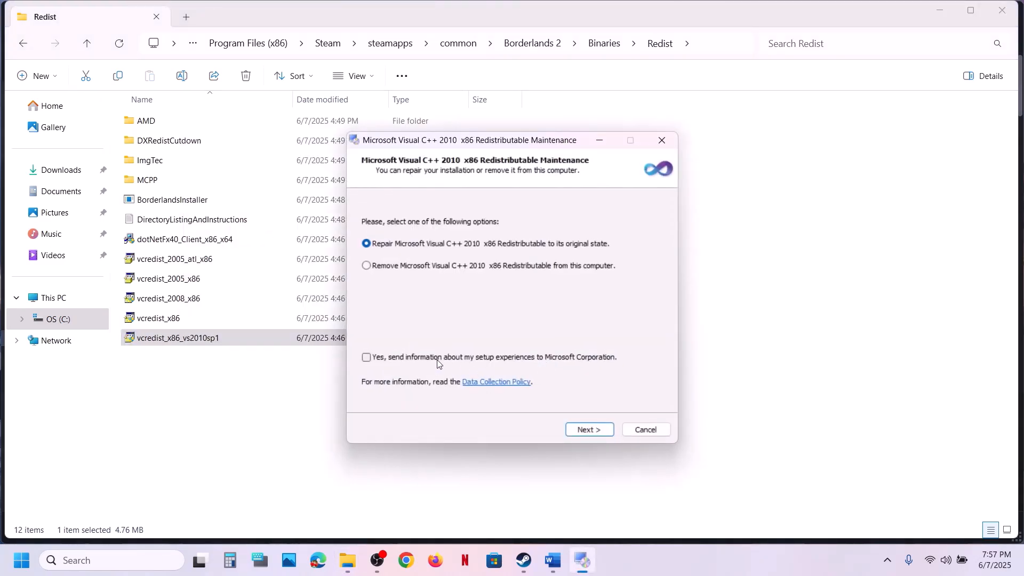
left_click(598, 429)
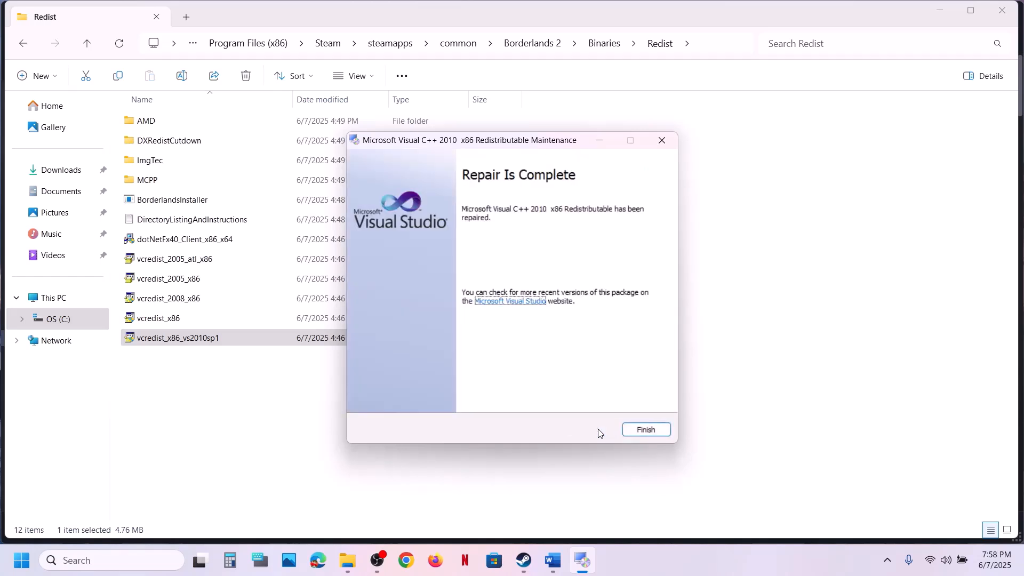
left_click(646, 430)
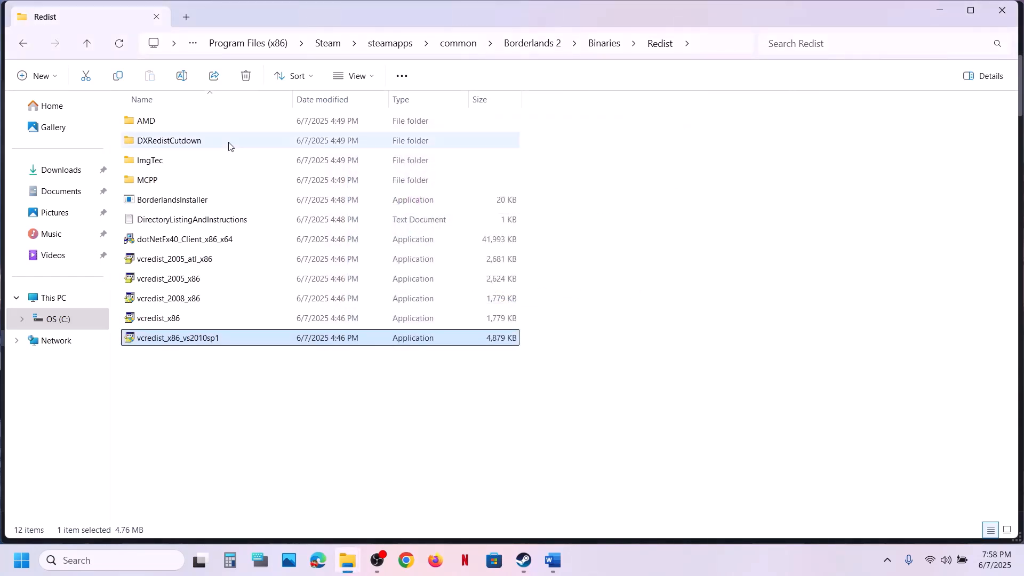
- Run DXSETUP from the DXRedistCutdown folder as administrator and allow it to make changes
left_click(168, 147)
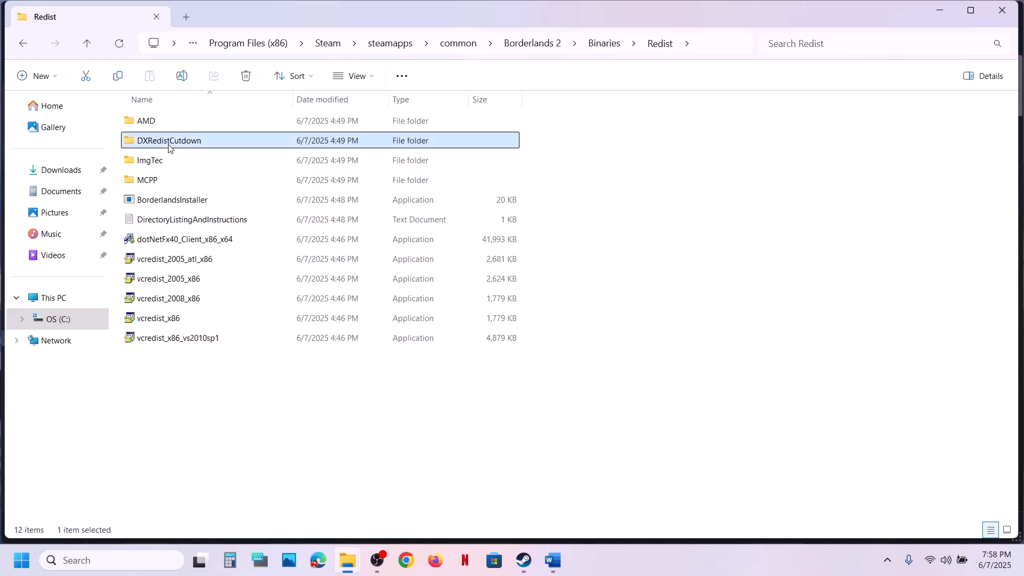
double_click(187, 148)
left_click(164, 202)
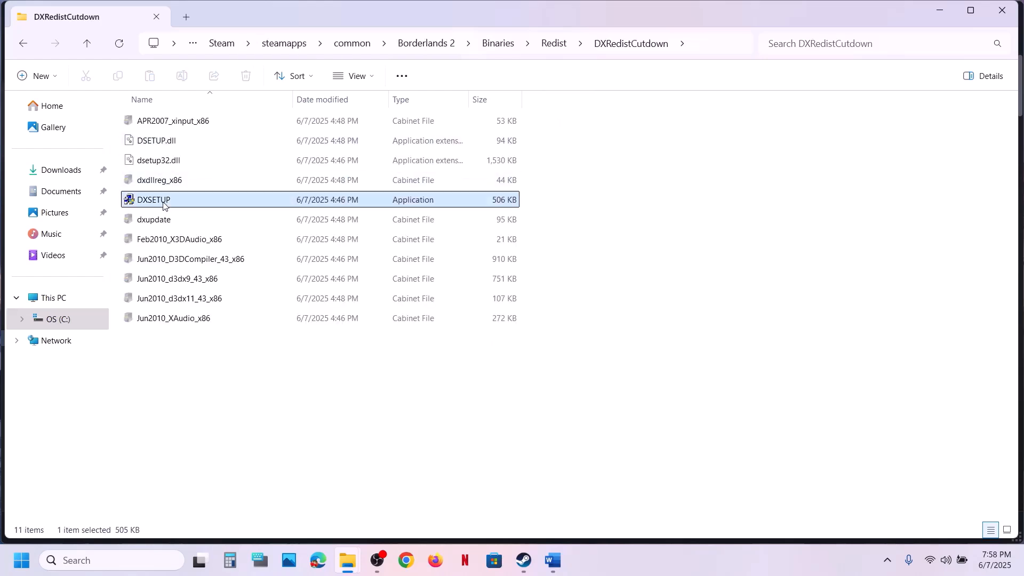
right_click(163, 206)
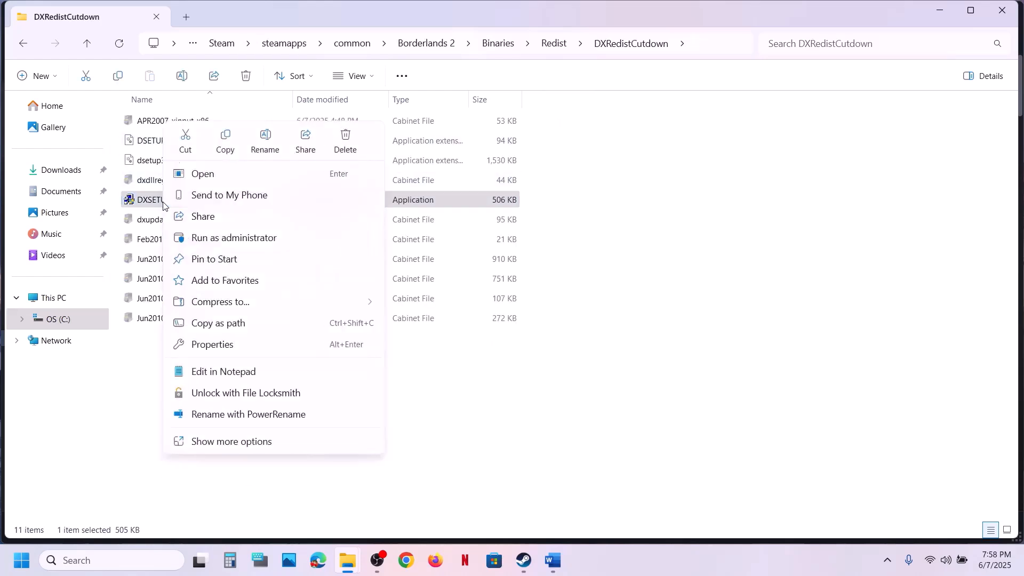
left_click(233, 238)
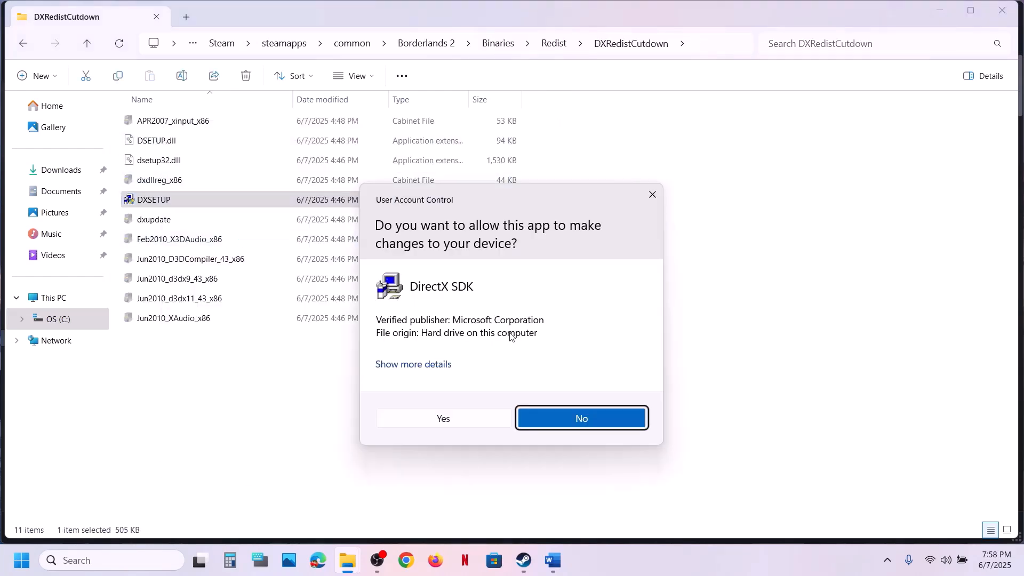
left_click(430, 419)
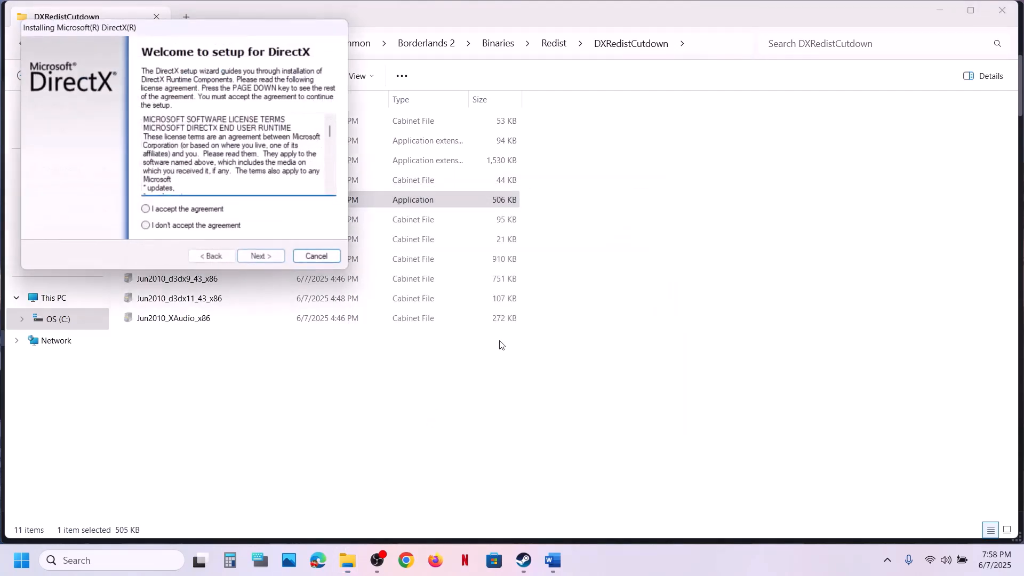
- Accept the DirectX license agreement, install the runtime components, and finish the setup
left_click(184, 210)
left_click(257, 258)
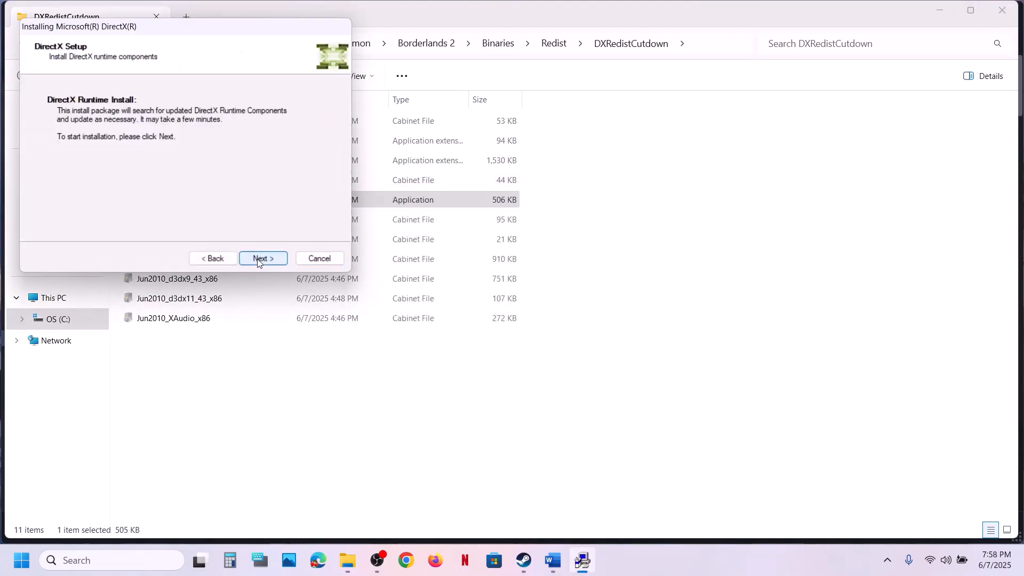
left_click(257, 258)
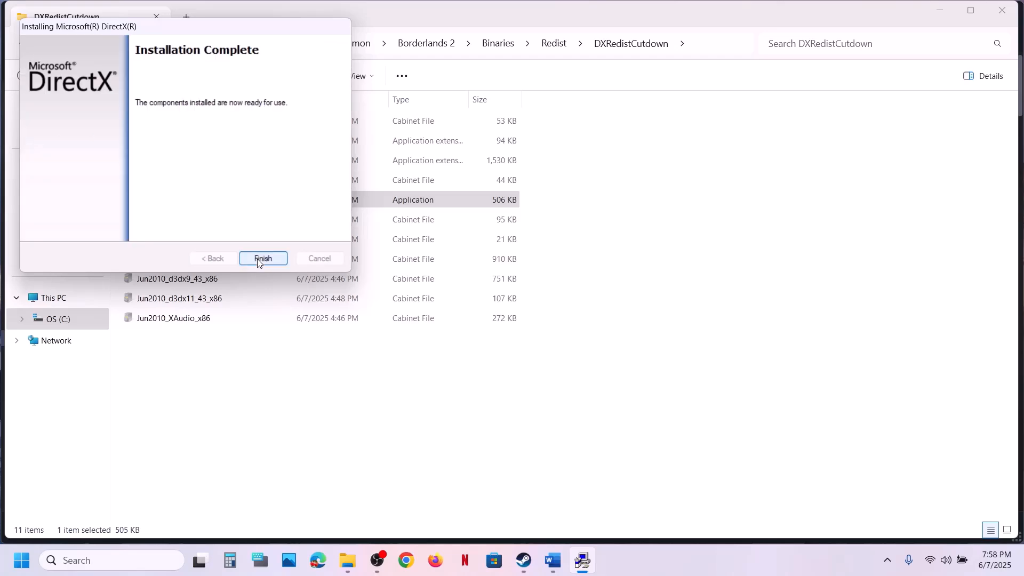
left_click(258, 258)
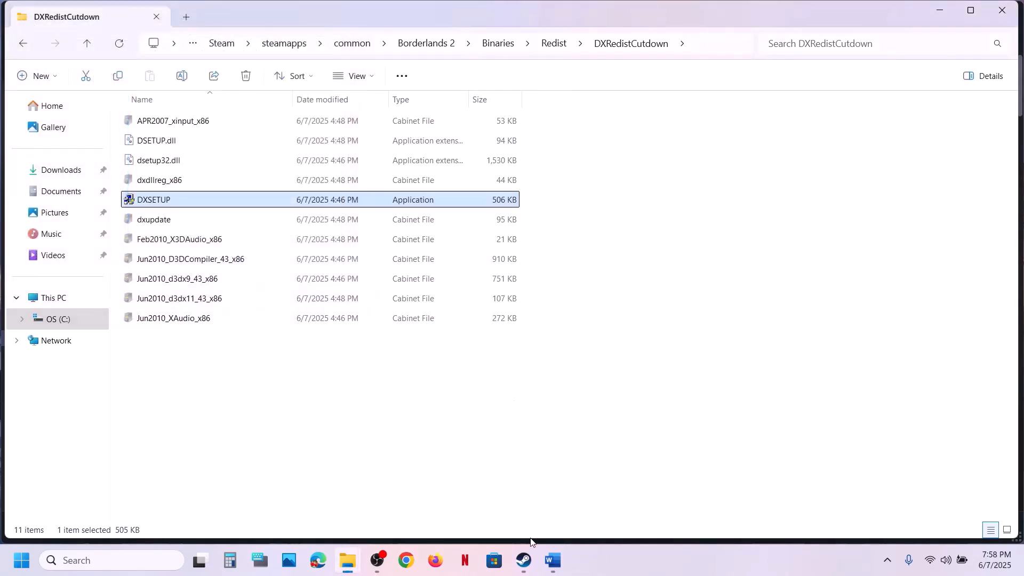
- Switch to the Word document and highlight the Step 7 instruction "Remove all the mods"
left_click(524, 560)
left_click(553, 560)
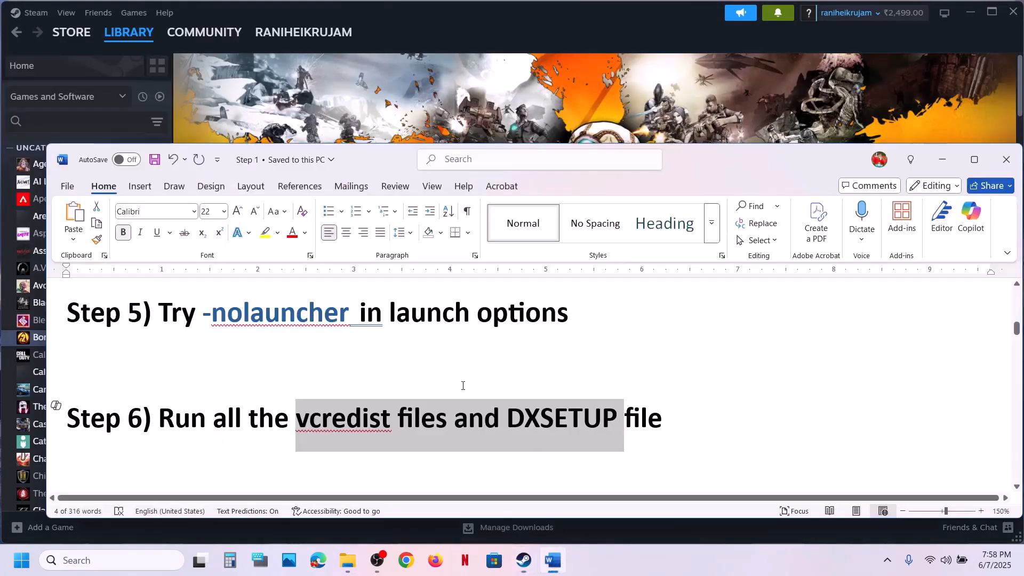
scroll(462, 385, "down", 3)
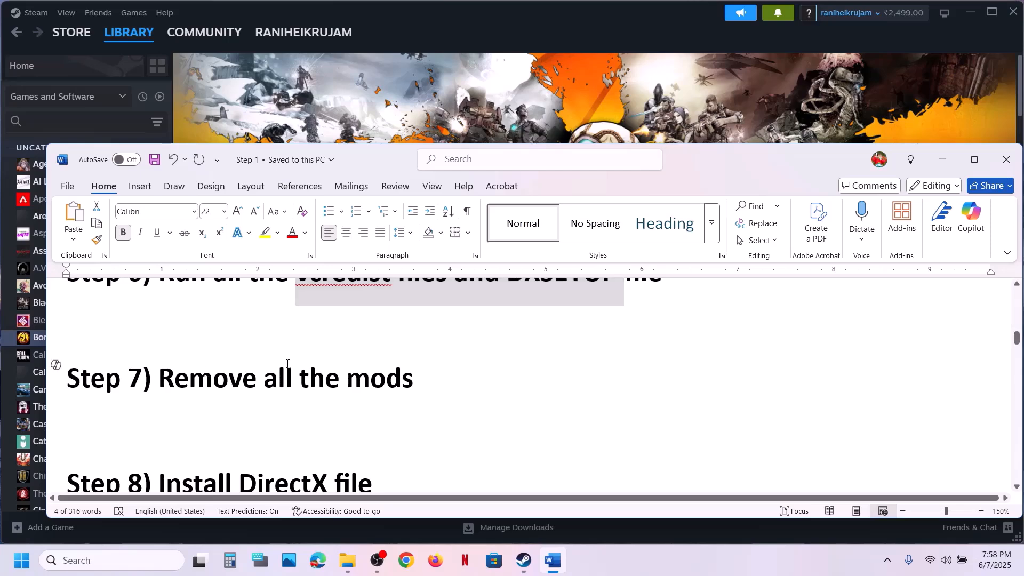
mouse_move(159, 378)
left_mouse_down()
mouse_move(413, 377)
mouse_move(159, 379)
left_mouse_up()
left_click(391, 368)
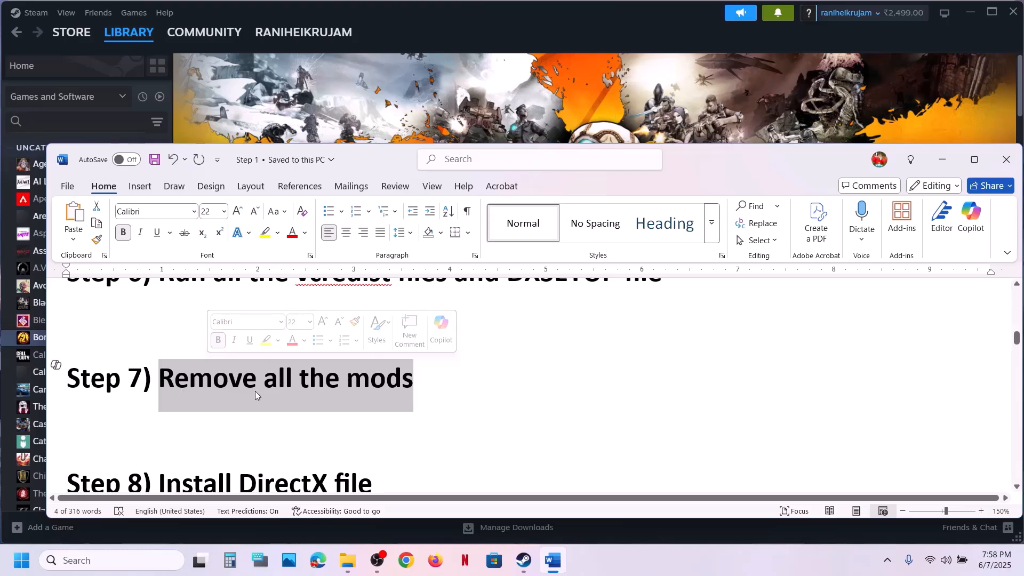
left_click(357, 416)
scroll(352, 418, "down", 3)
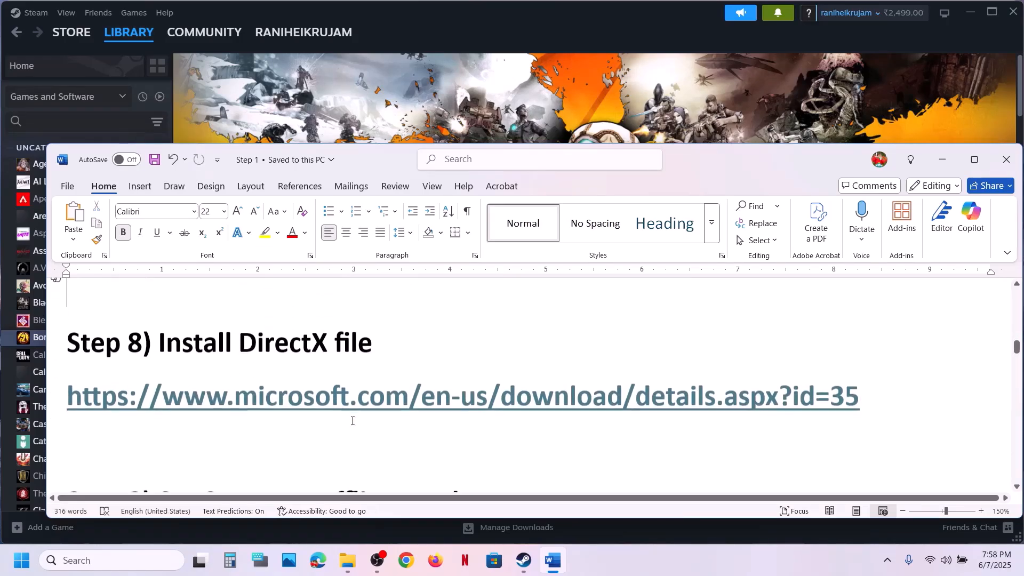
triple_click(778, 395)
key("ctrl+c")
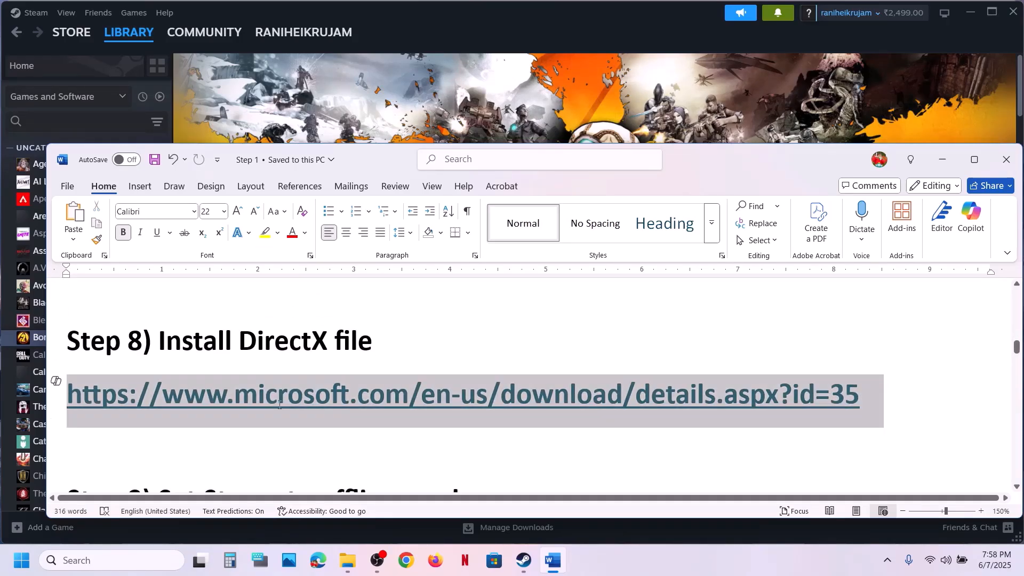
left_click(418, 571)
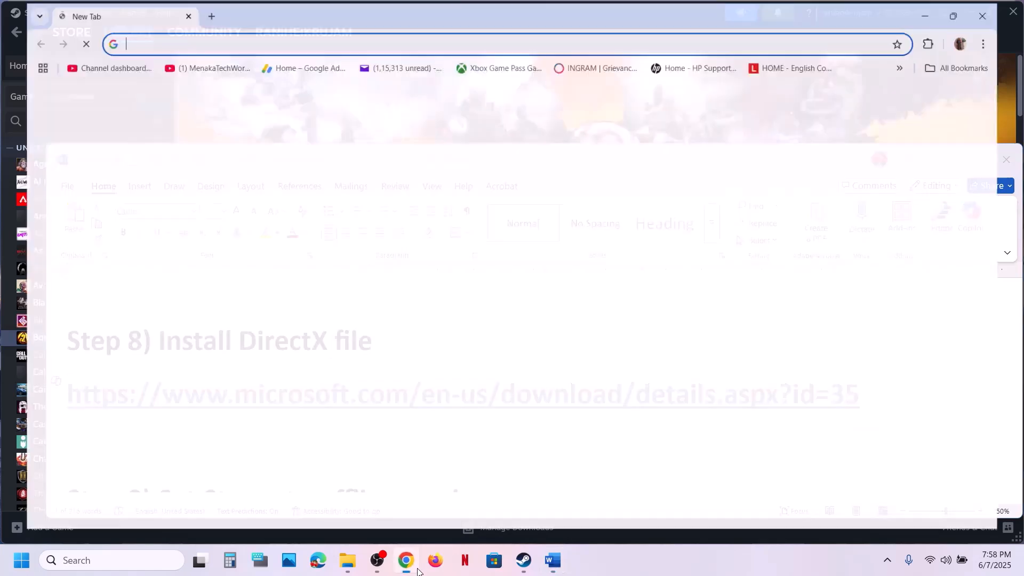
key("ctrl+v")
key("Return")
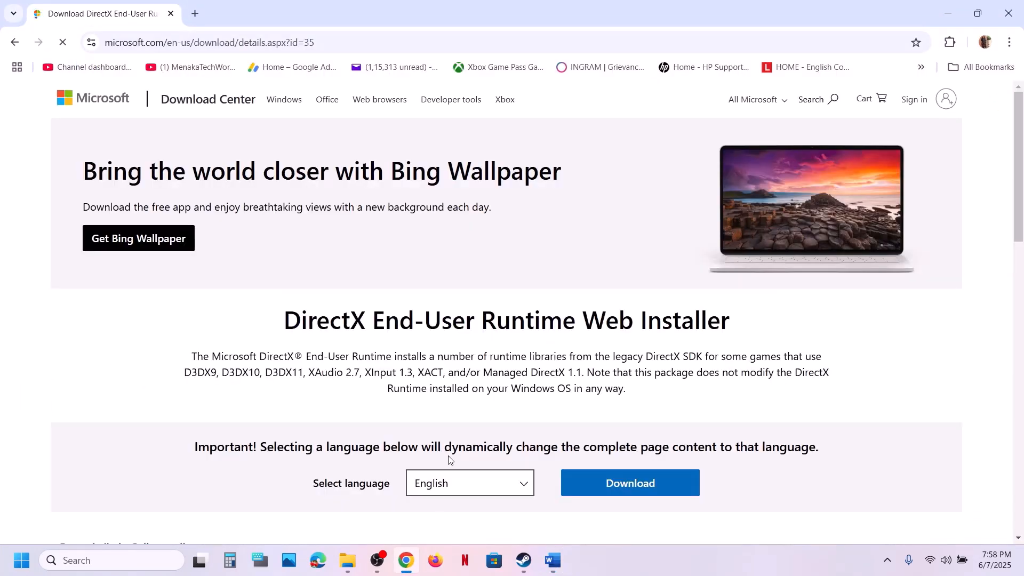
- Download the DirectX End-User Runtime Web Installer, launch dxwebsetup.exe, and allow it to make changes
left_click(593, 483)
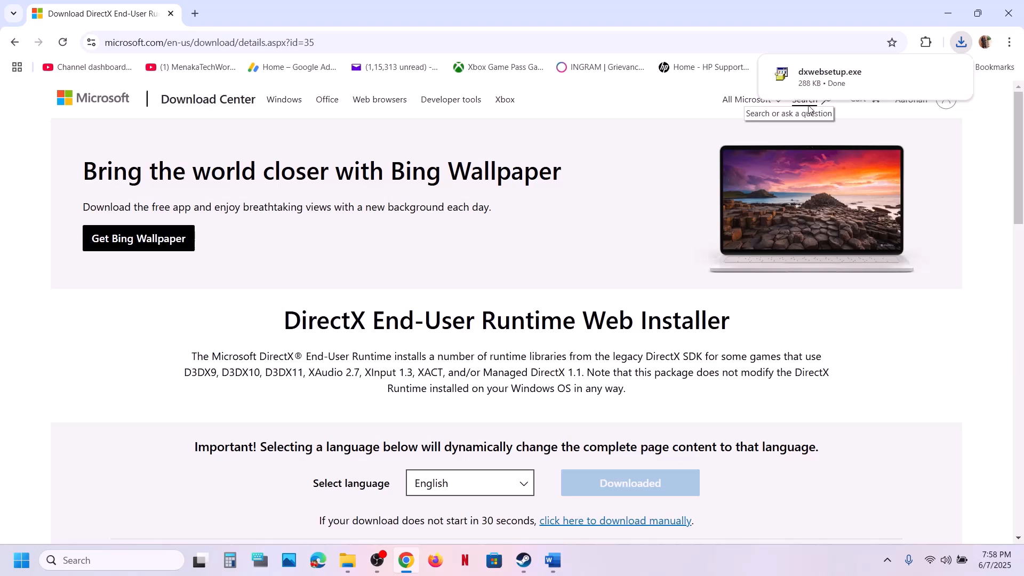
left_click(822, 79)
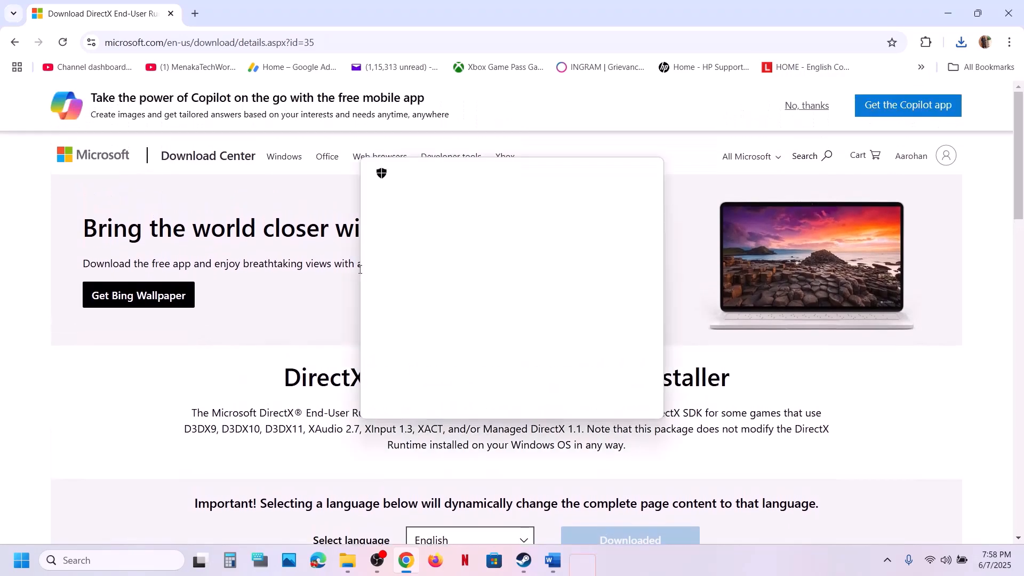
left_click(400, 396)
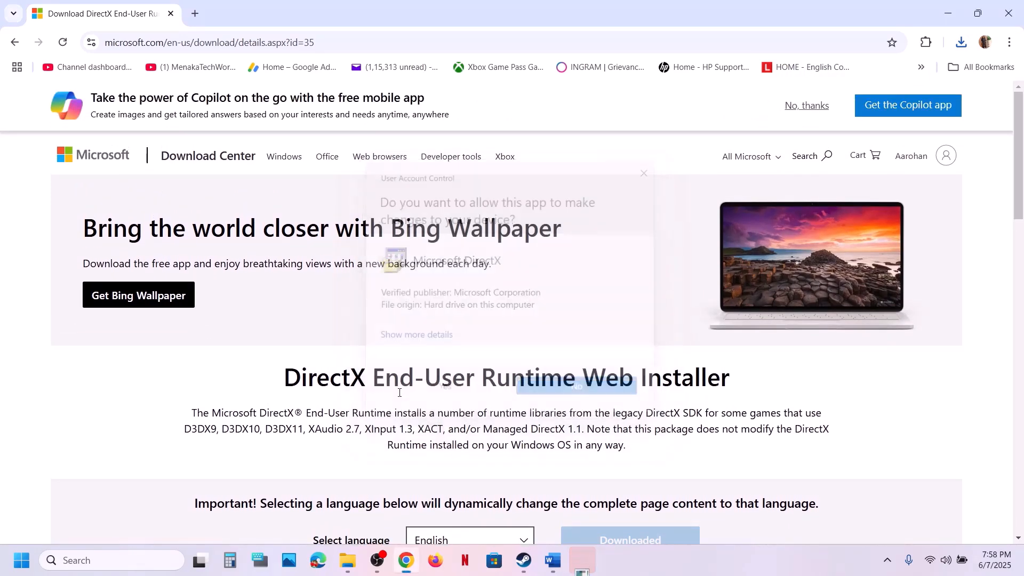
- Accept the DirectX license agreement, leave the Bing Bar out, and complete the End-User Runtime installation
left_click(218, 230)
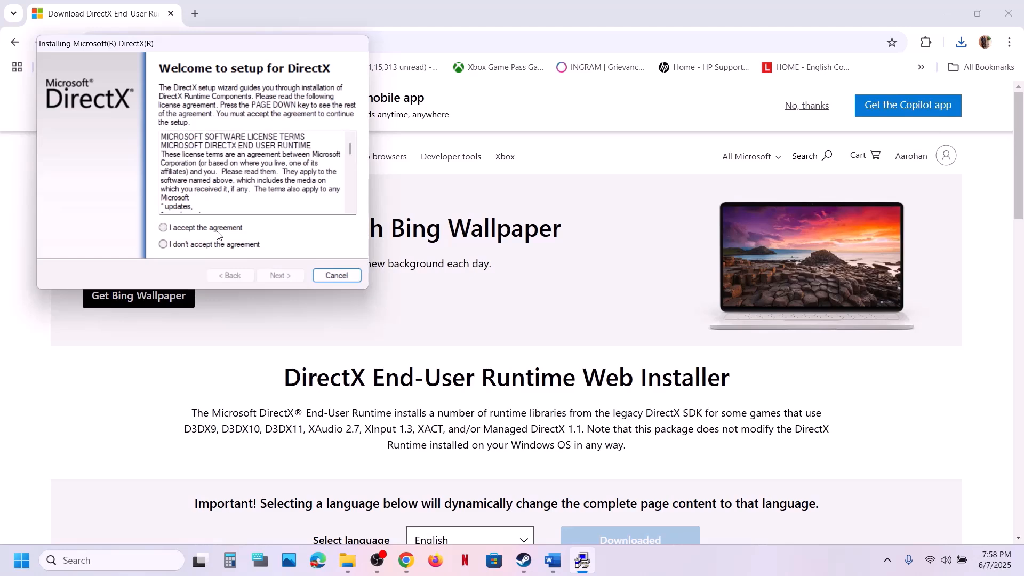
left_click(269, 275)
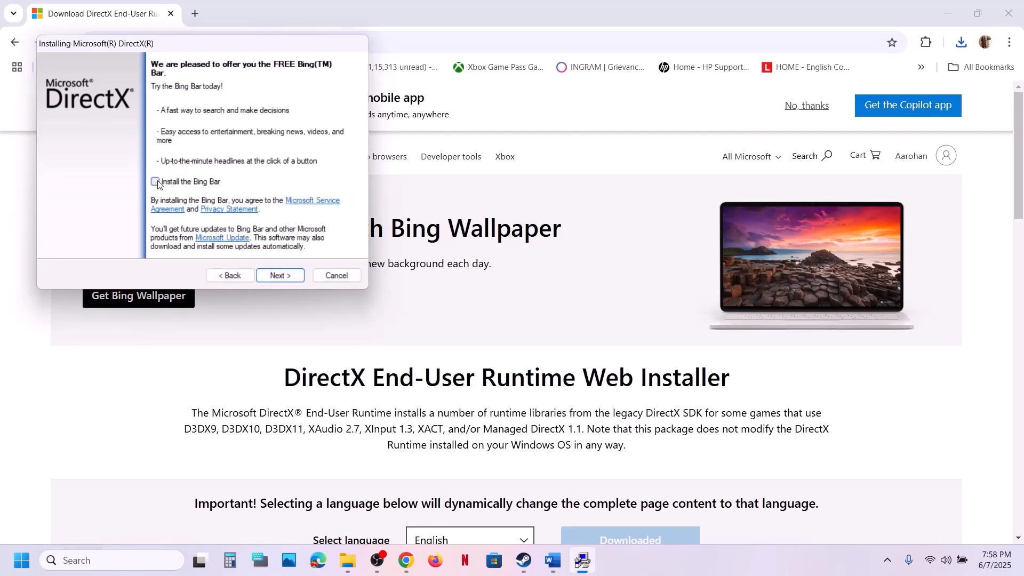
left_click(281, 274)
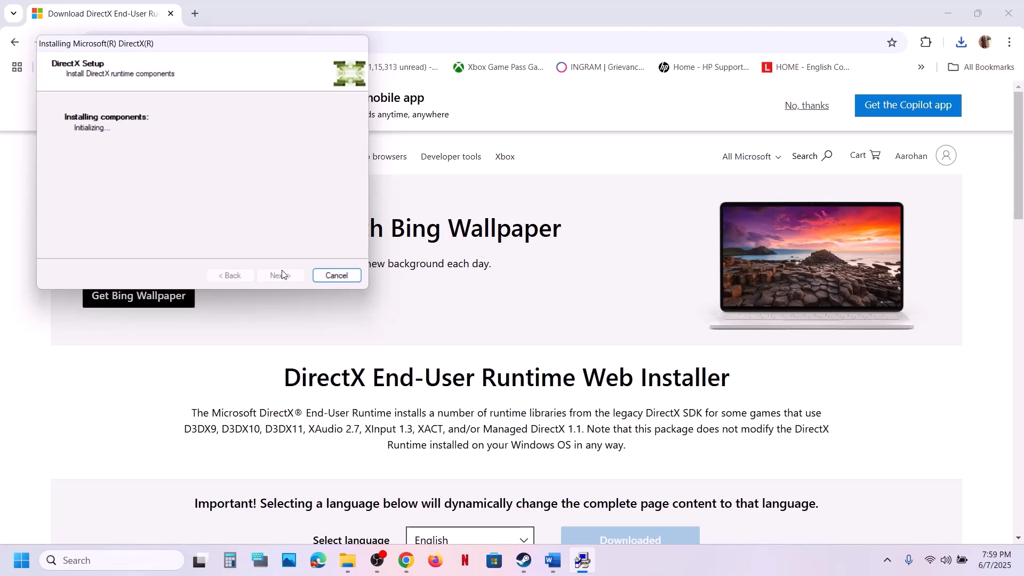
left_click(277, 276)
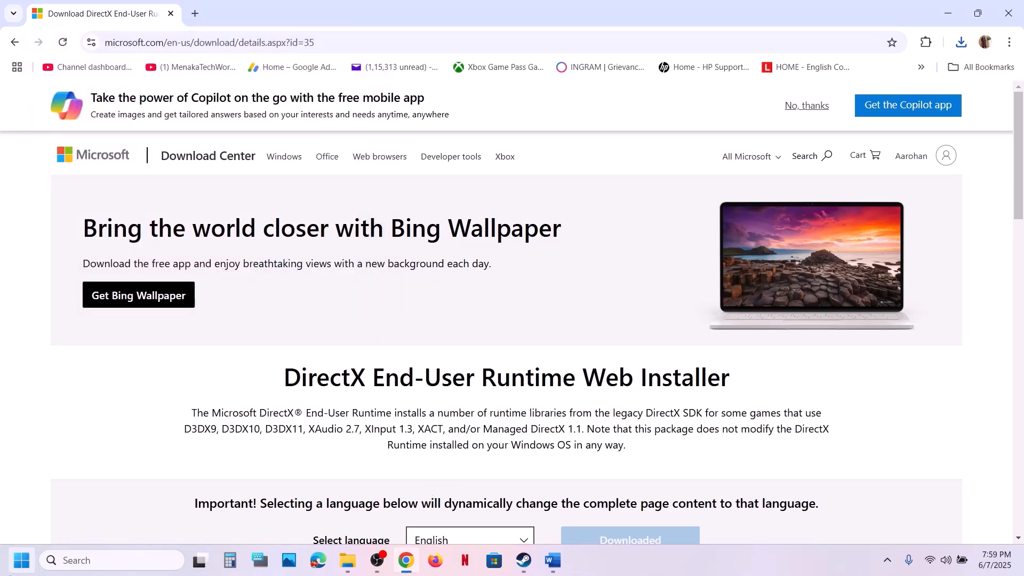
- Bring up the Windows power options to locate Restart, and close them
key("super")
left_click(388, 514)
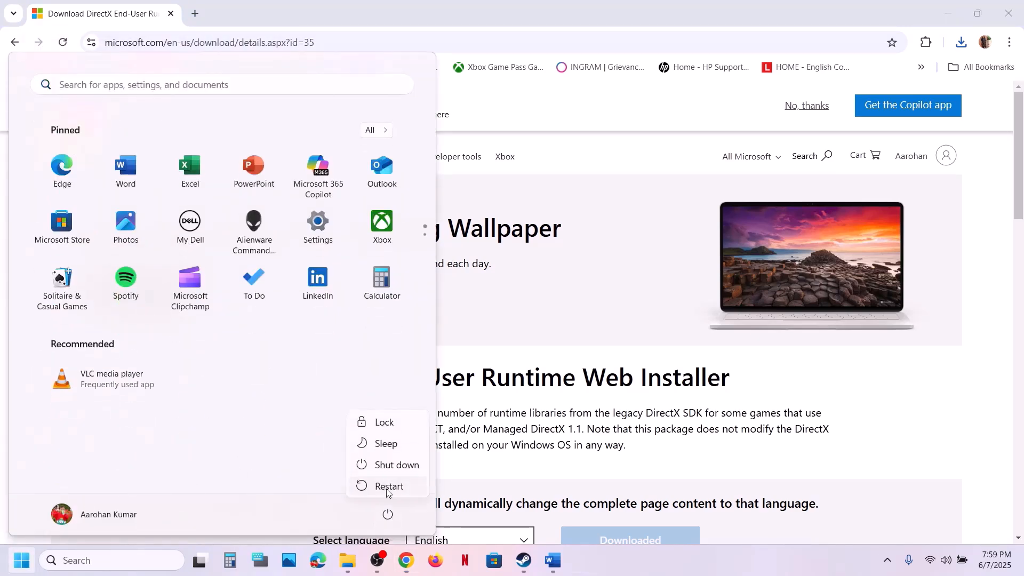
key("Escape")
key("Escape")
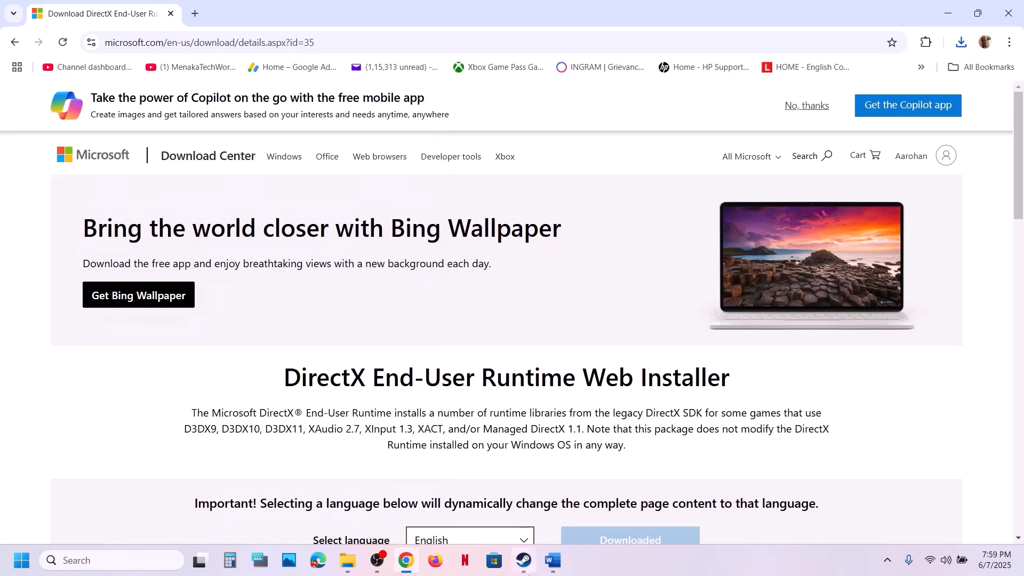
- Switch to the Word document and highlight the start of the instruction "Step 9) Set Steam to offline mode"
left_click(528, 572)
left_click(552, 570)
scroll(406, 346, "down", 3)
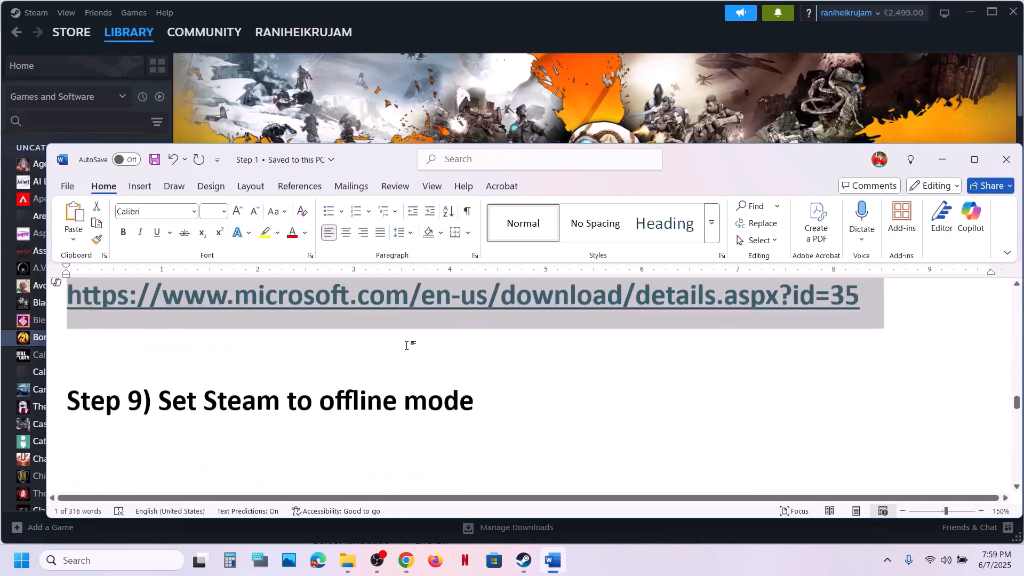
left_click_drag(207, 362, 207, 363)
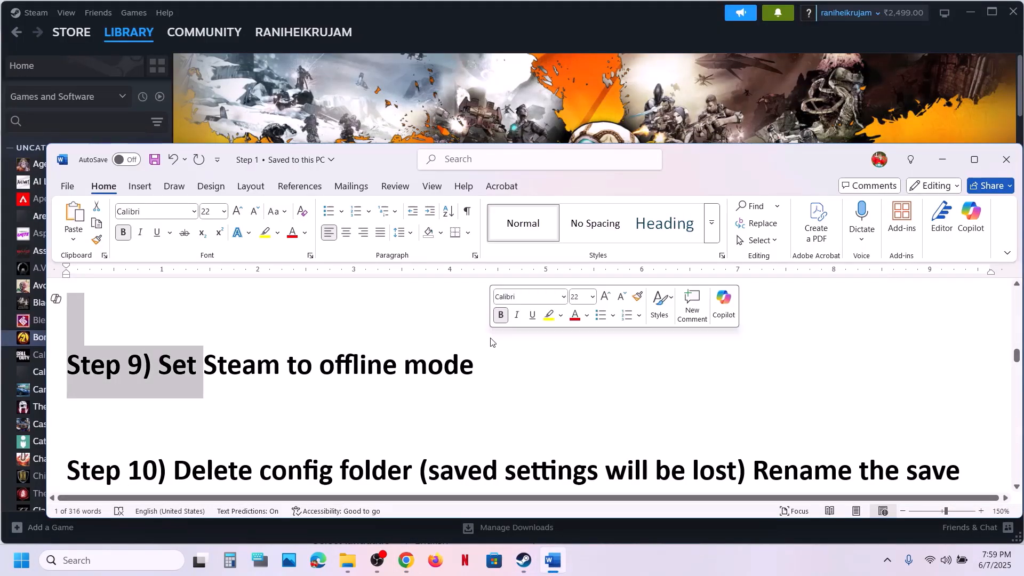
- Switch to Steam, locate the Go Offline command, and dismiss the command list
left_click(438, 70)
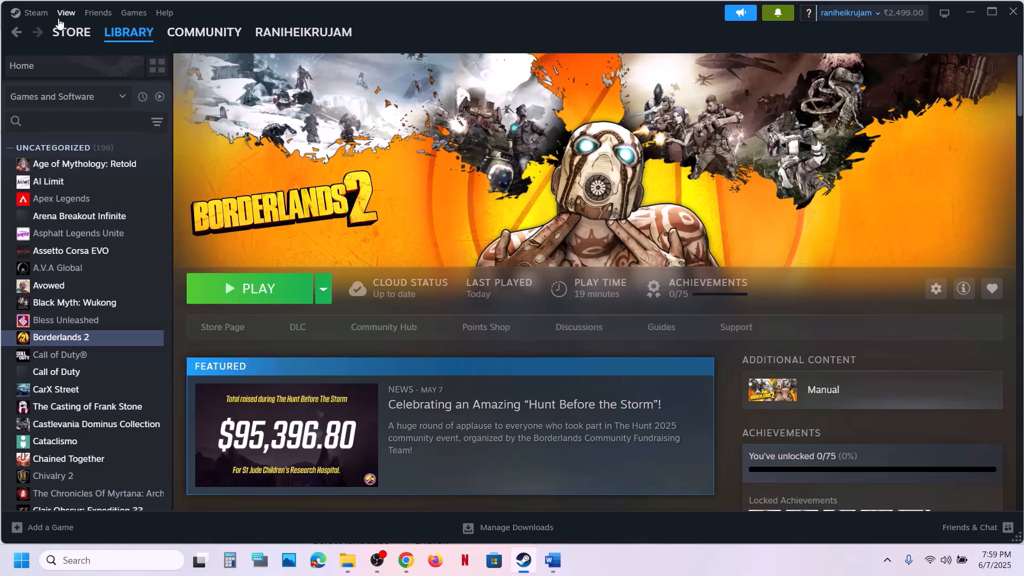
left_click(35, 13)
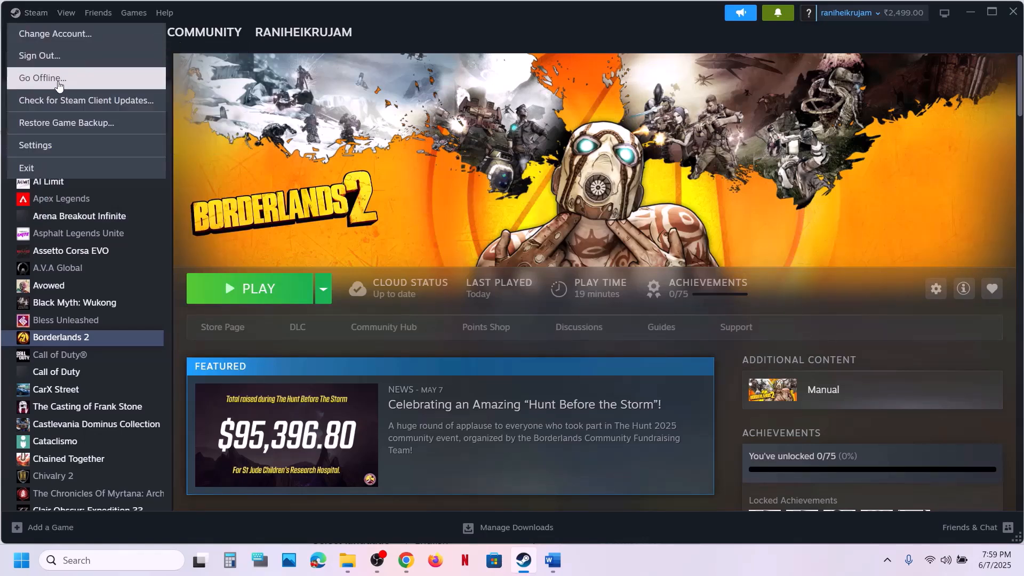
left_click(421, 156)
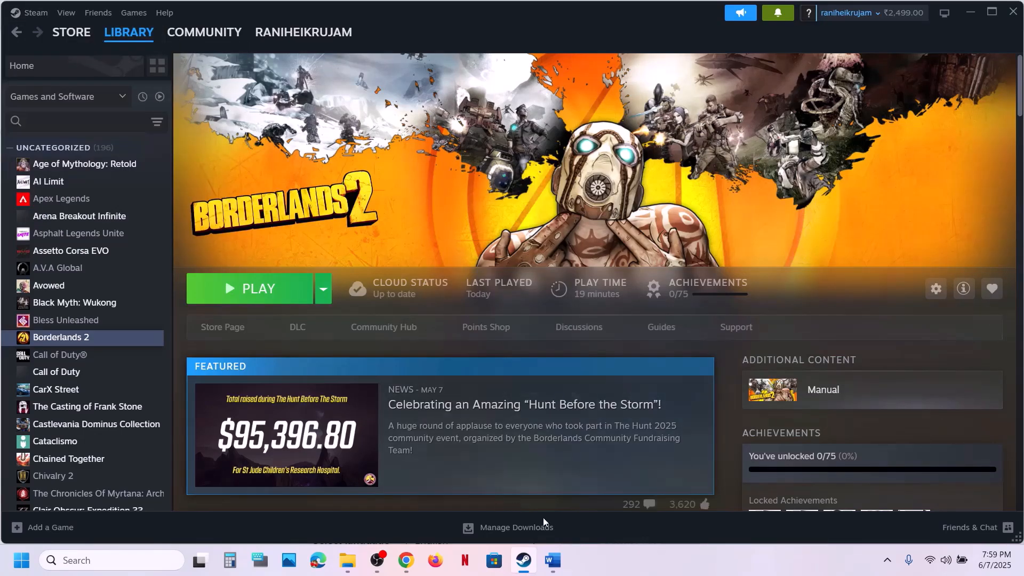
- Return to the Word document and highlight the Step 10 instruction to delete the config folder
left_click(556, 549)
scroll(396, 361, "down", 3)
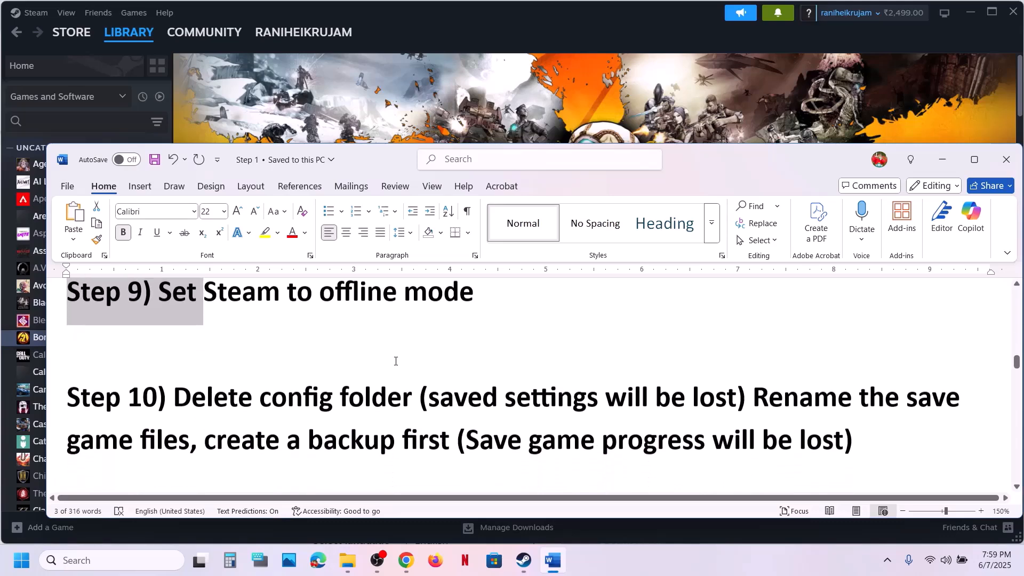
left_click_drag(175, 357, 717, 353)
- Switch to File Explorer and open the Documents > My Games > Borderlands 2 > WillowGame folder
left_click(297, 542)
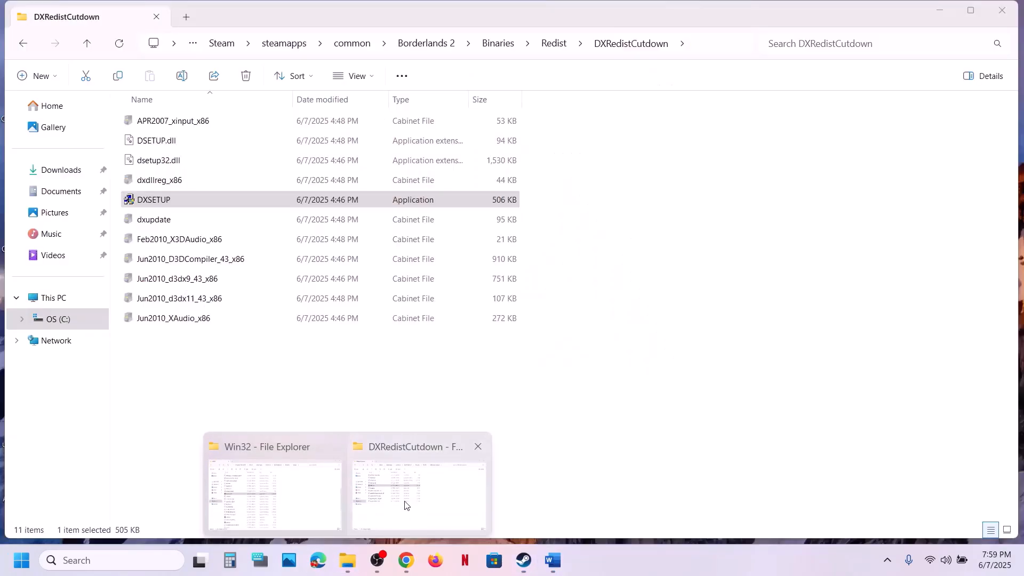
left_click(406, 511)
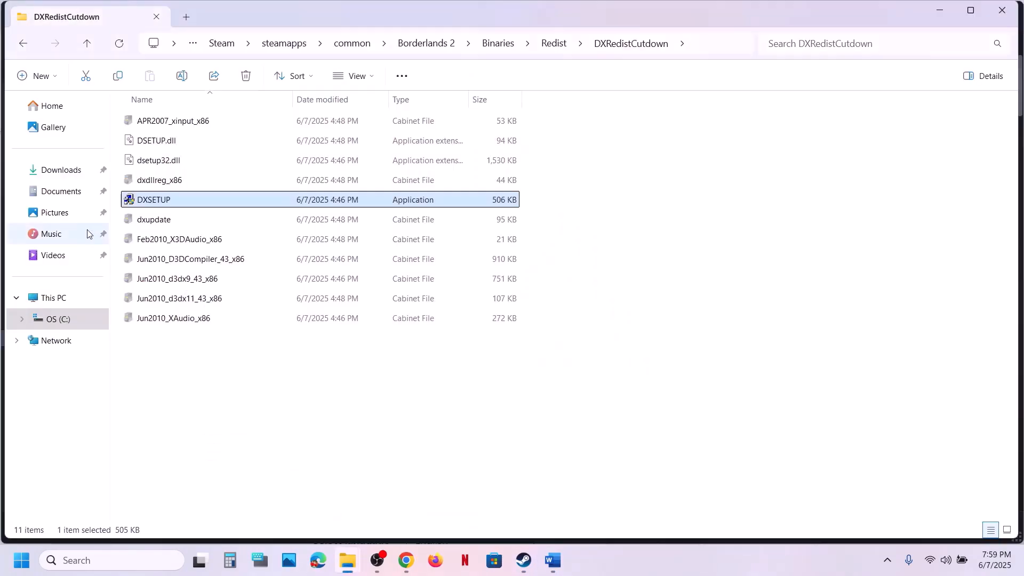
left_click(60, 195)
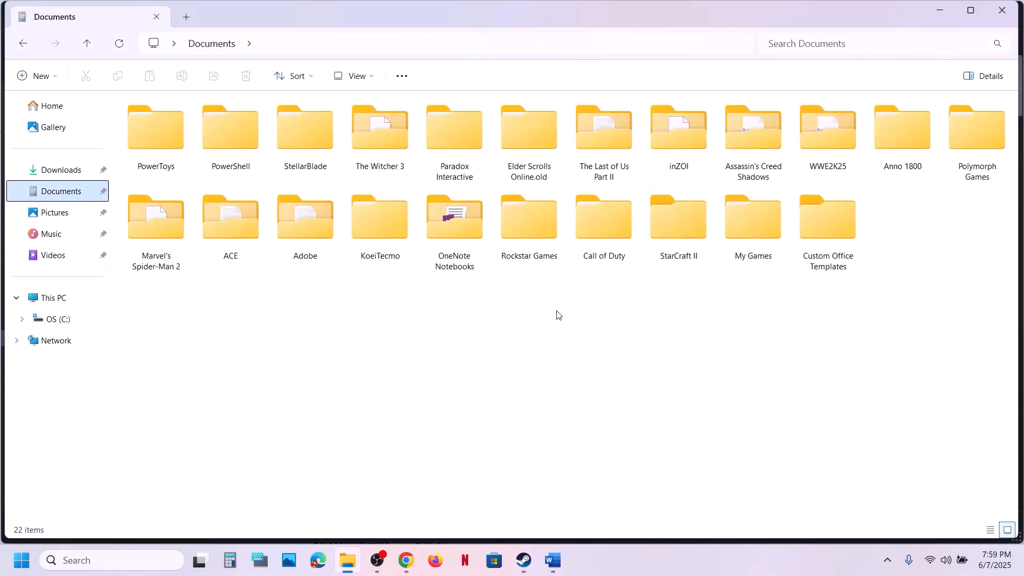
double_click(750, 235)
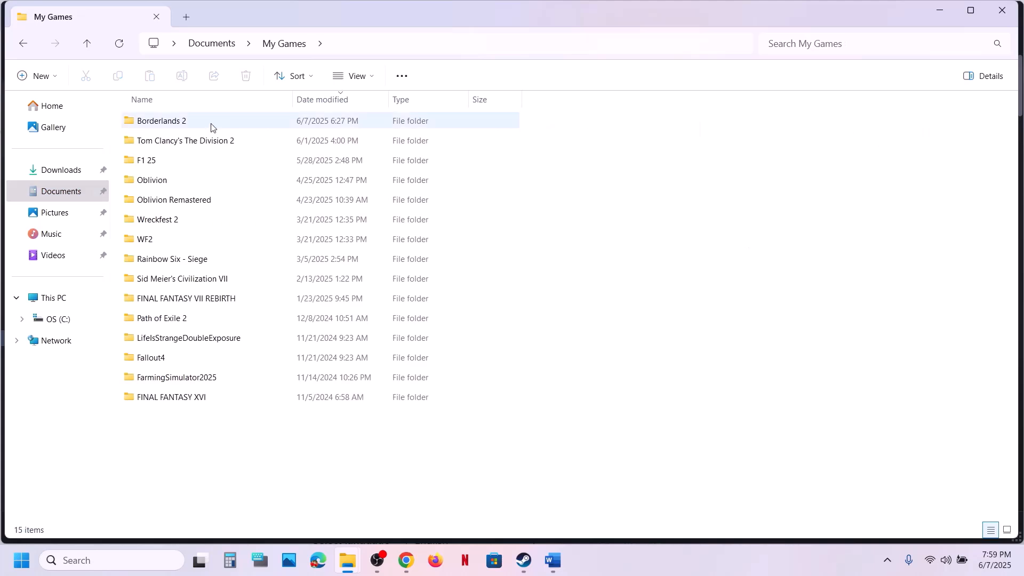
left_click(187, 131)
right_click(186, 130)
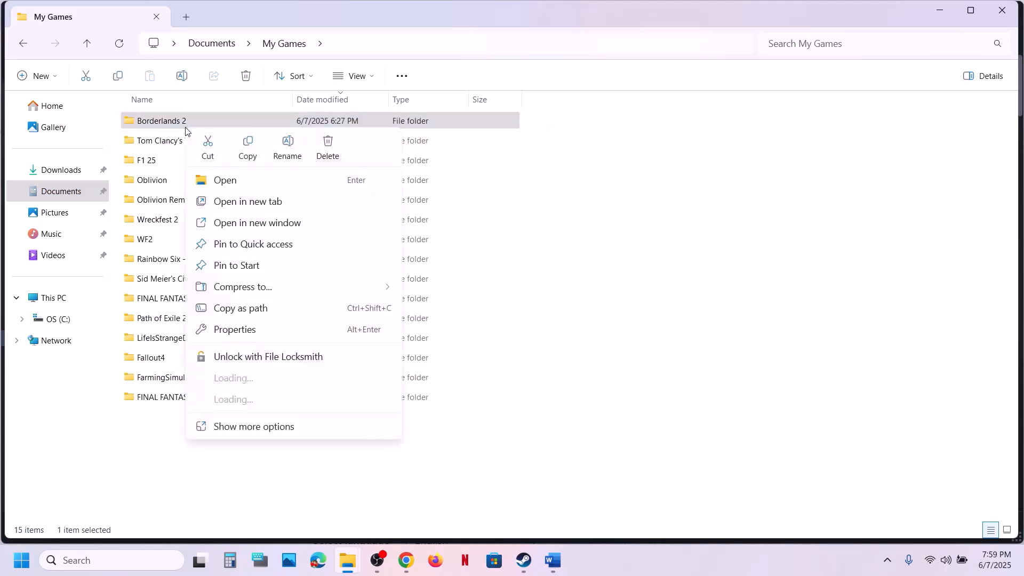
left_click(183, 126)
double_click(179, 126)
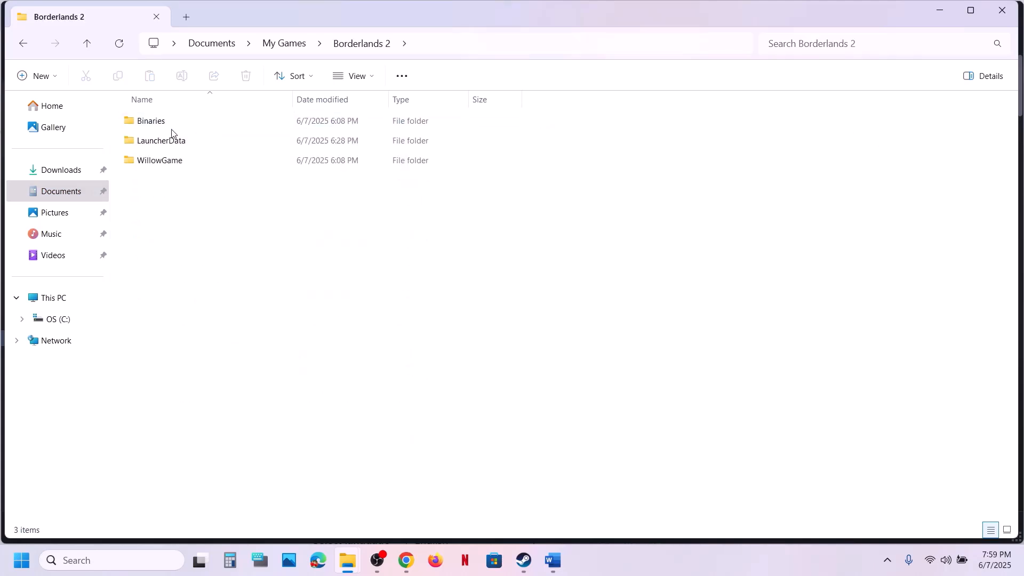
double_click(162, 165)
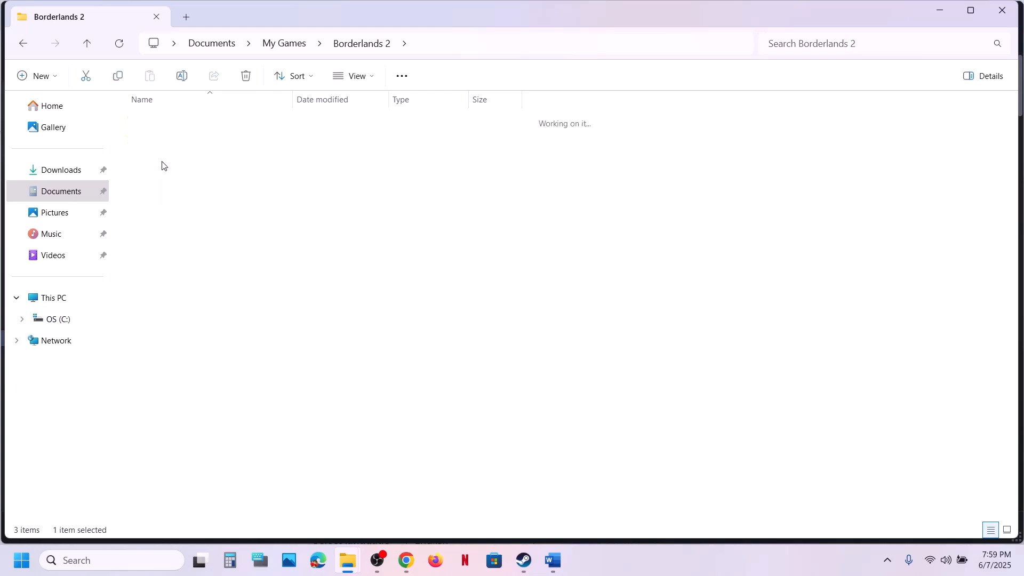
- Select the Config folder, locate its Delete command, and dismiss the available commands
left_click(149, 126)
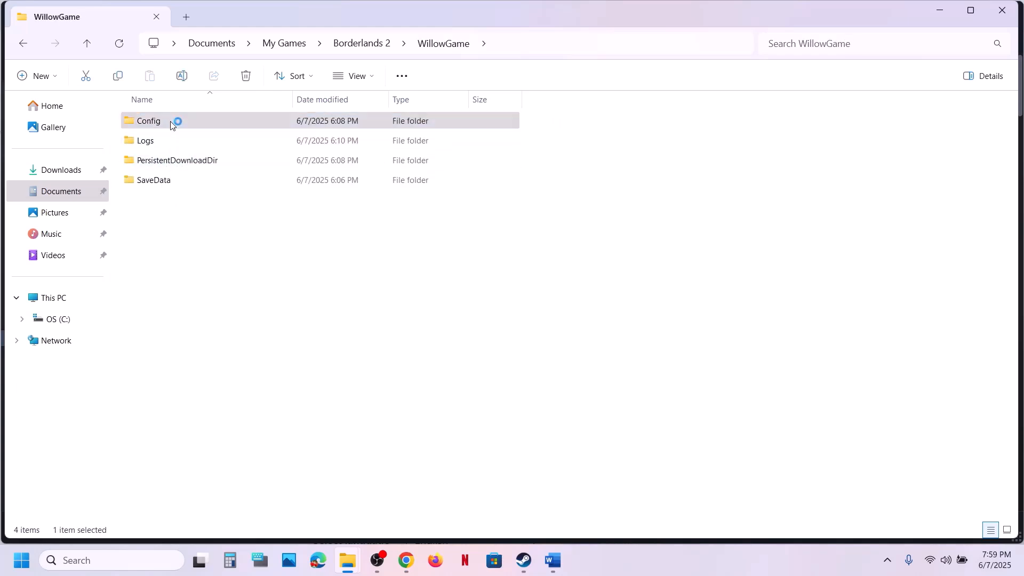
right_click(171, 124)
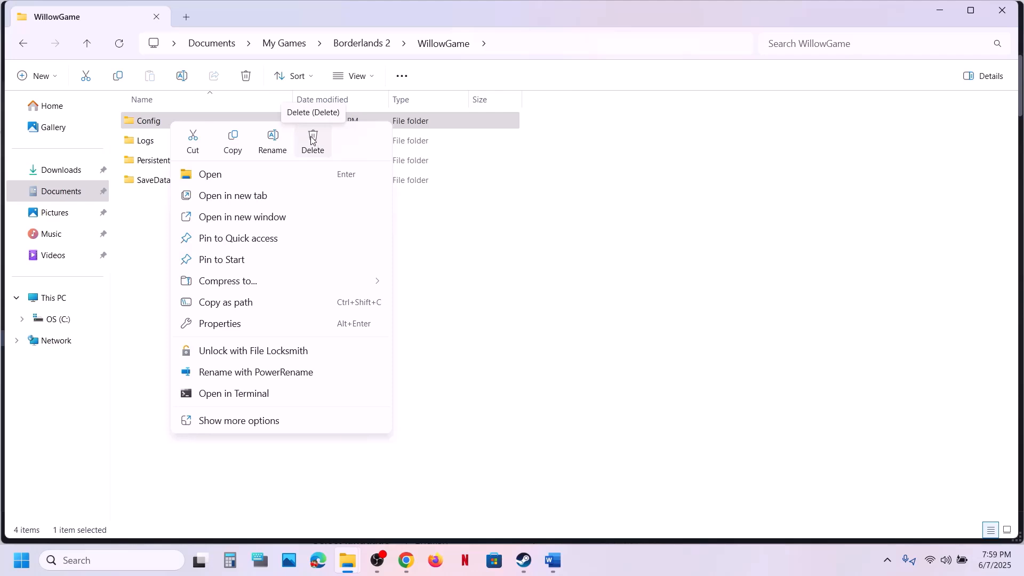
left_click(503, 455)
left_click(503, 455)
- Switch to the Word document and highlight the Step 10 instruction to rename the save game files after creating a backup
left_click(553, 560)
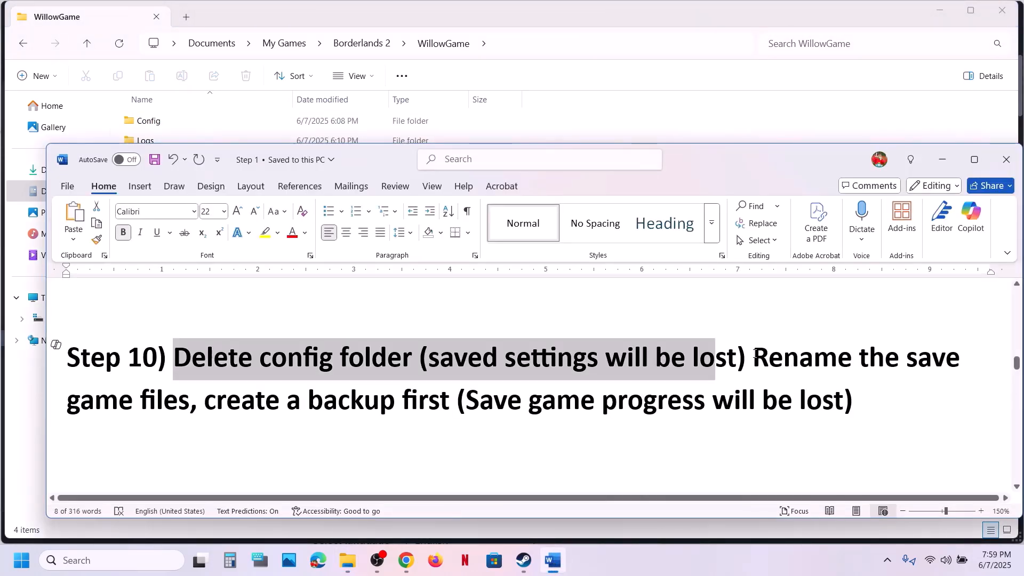
left_click_drag(754, 357, 854, 411)
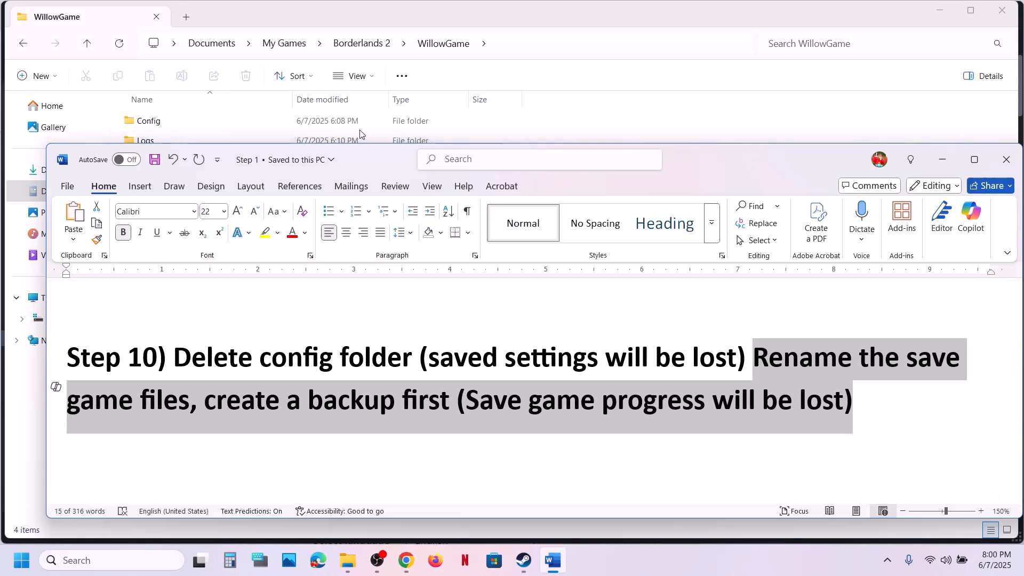
- Back up the Borderlands 2 folder from My Games by copying it to the desktop, and place the copy in an open area
left_click(214, 113)
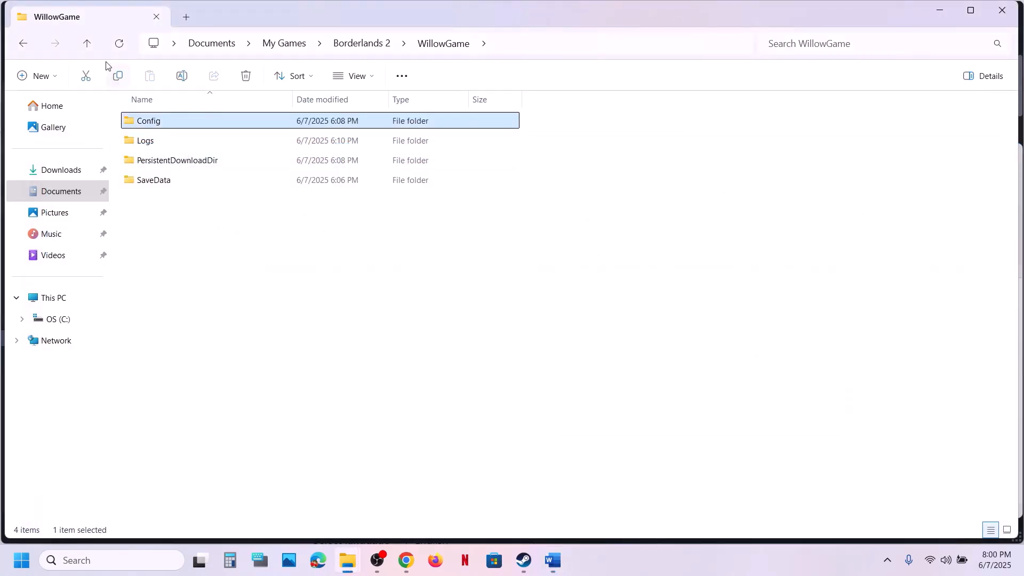
left_click(88, 45)
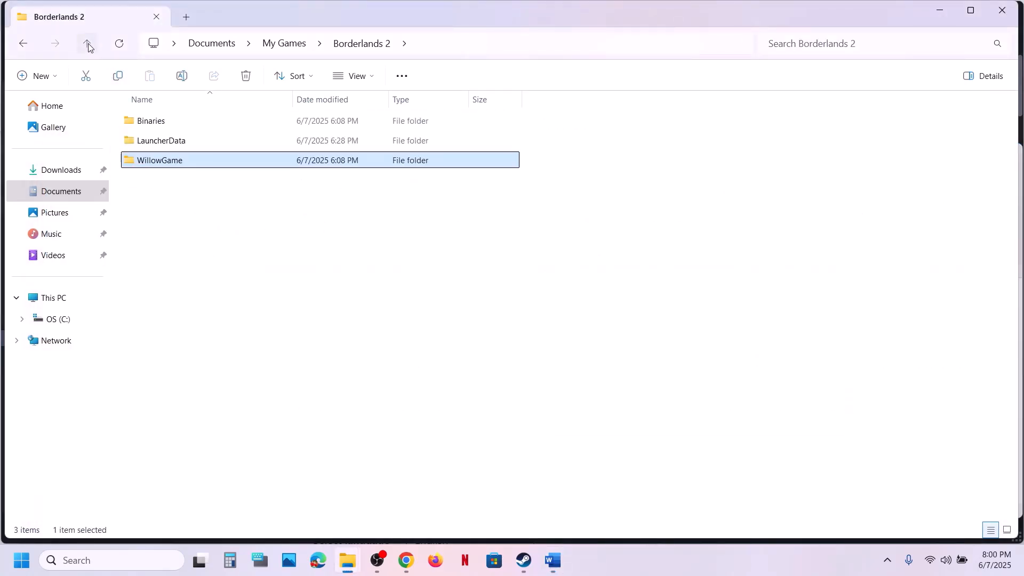
left_click(88, 44)
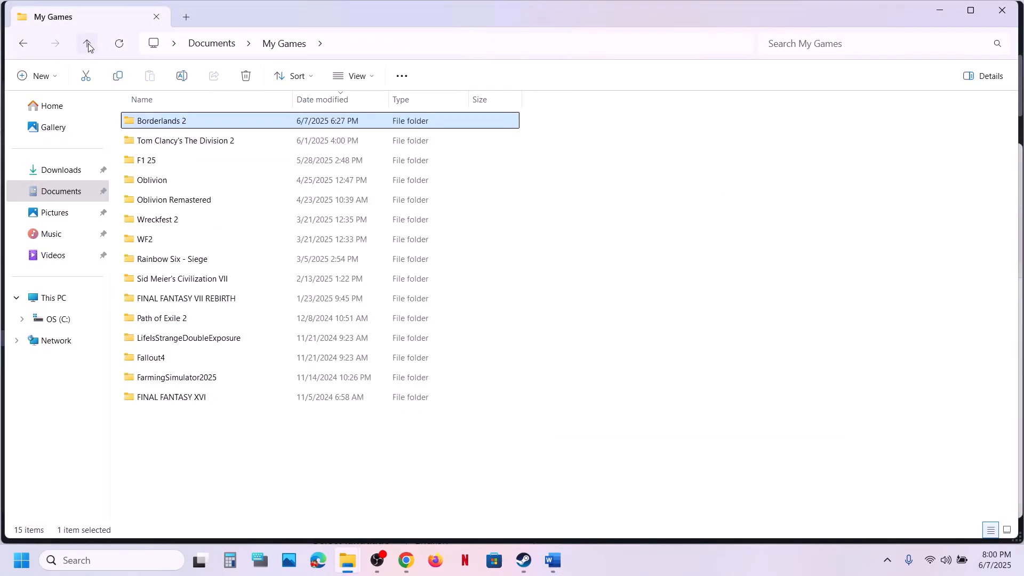
right_click(175, 124)
left_click(243, 143)
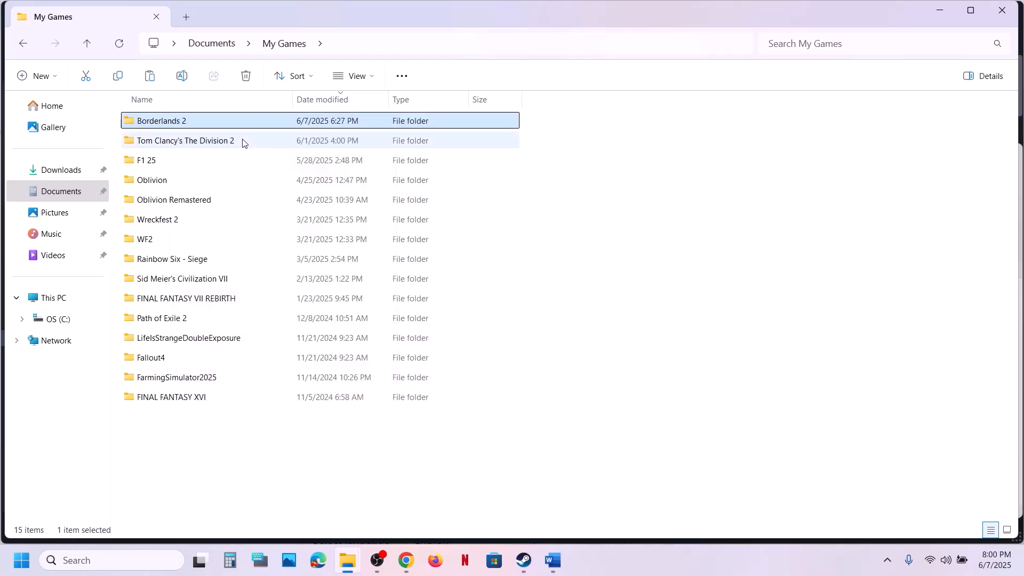
key("super+d")
key("ctrl+v")
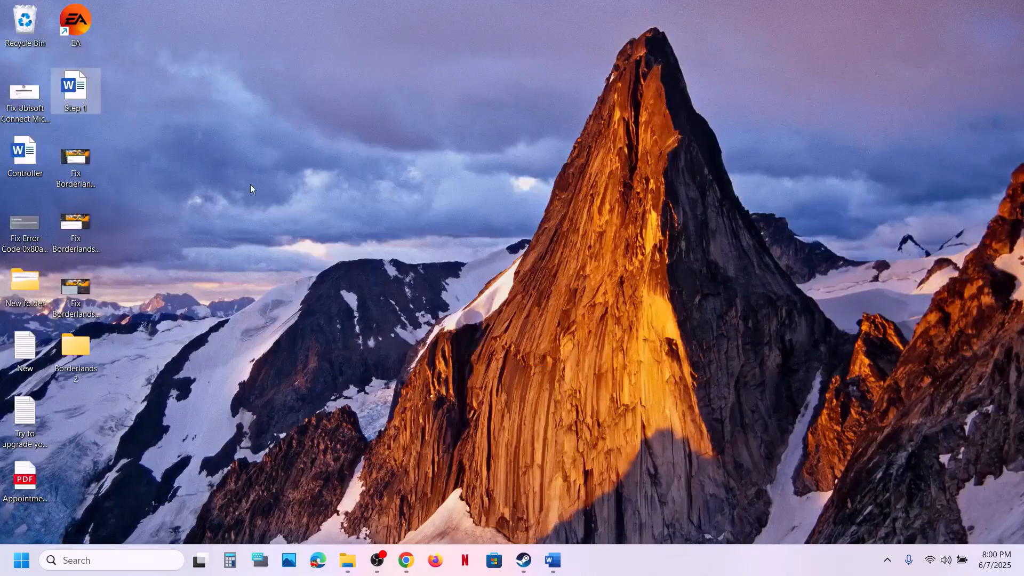
left_click_drag(99, 341, 557, 237)
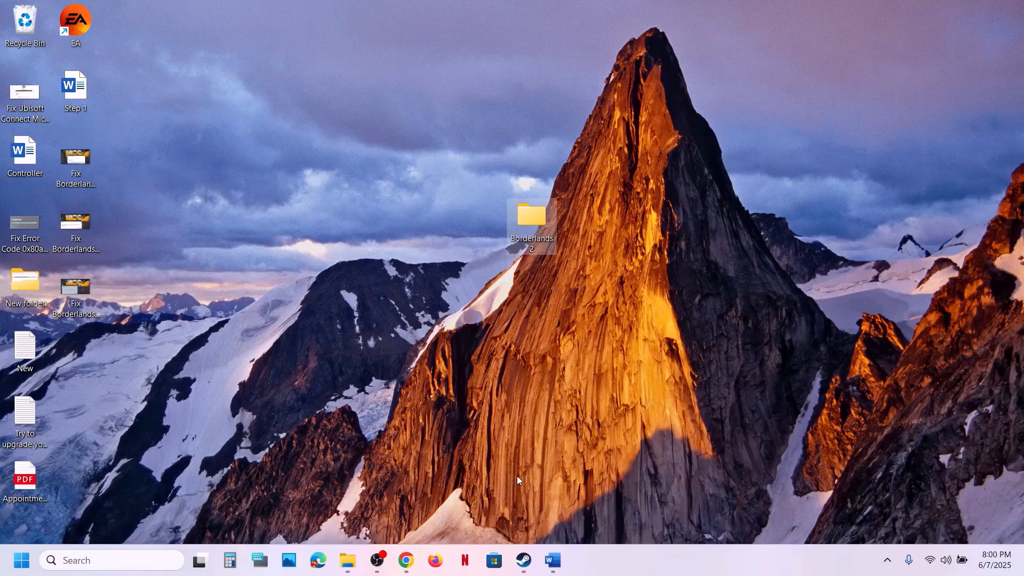
- Return to My Games in File Explorer and rename the original Borderlands 2 folder to "Borderlands 2.old"
left_click(351, 558)
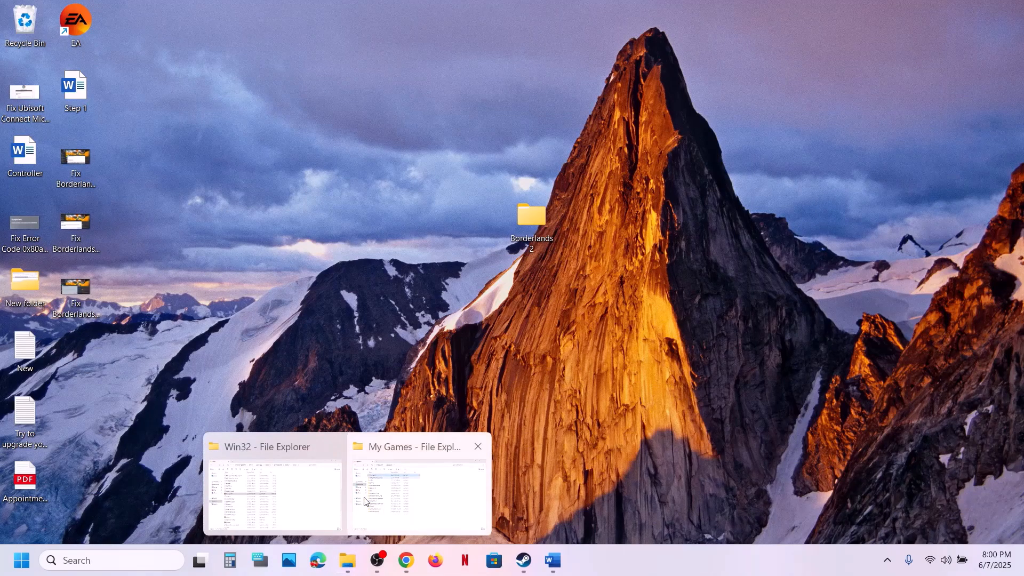
left_click(367, 502)
right_click(193, 129)
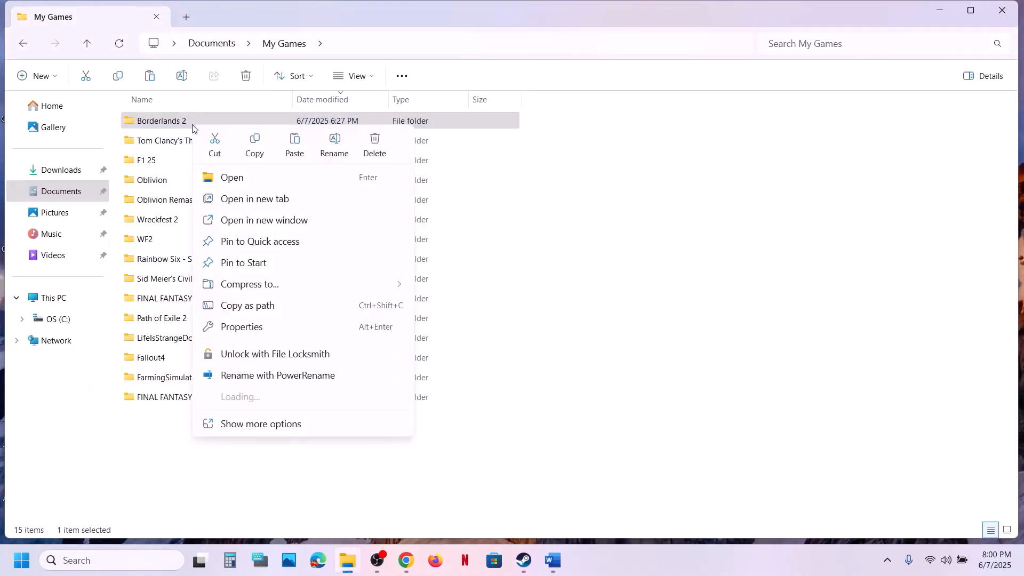
left_click(336, 143)
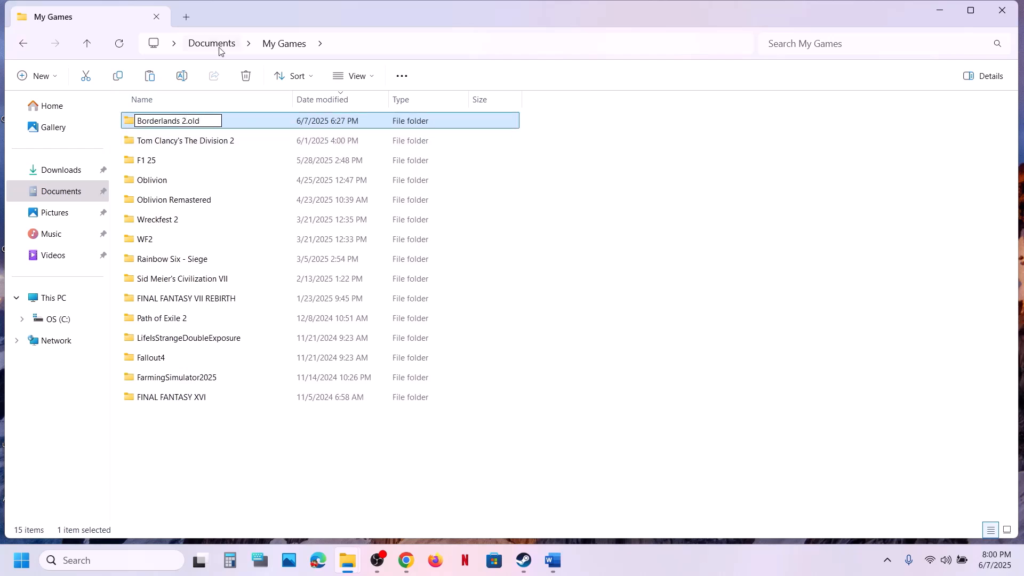
type(".old")
- Reopen My Games from the Documents folder and check the renamed Borderlands 2.old folder
left_click(78, 194)
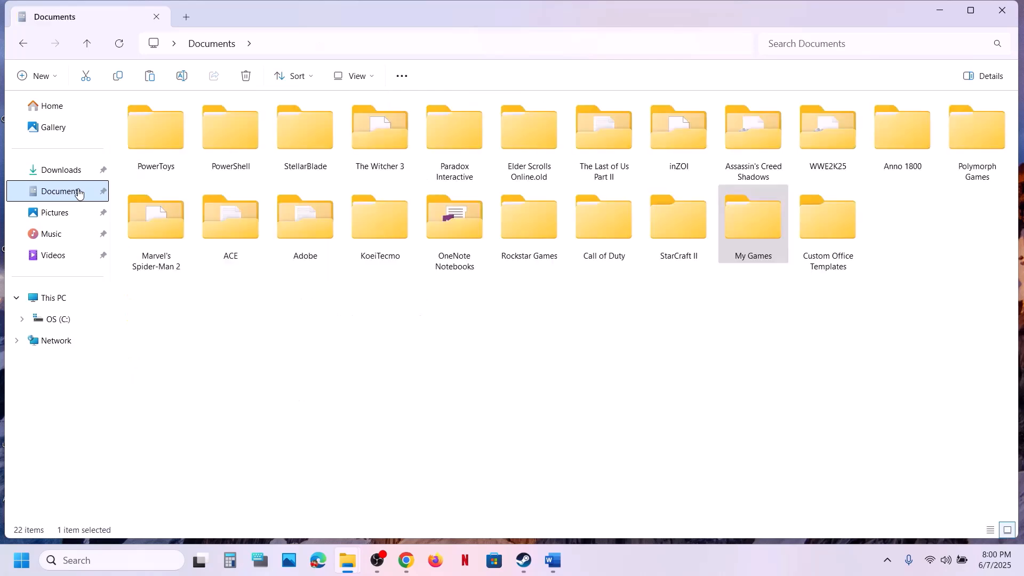
double_click(732, 231)
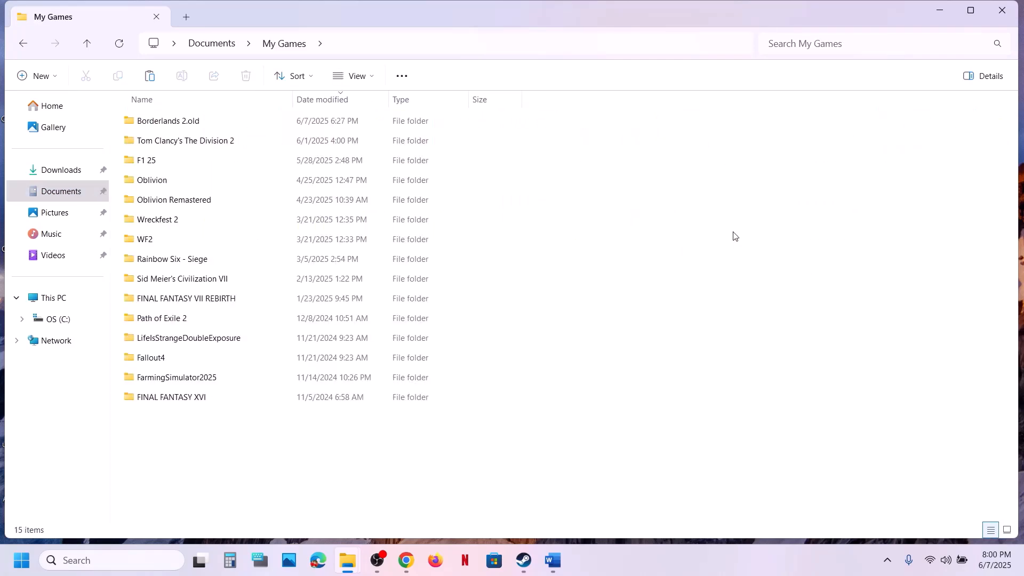
left_click(211, 124)
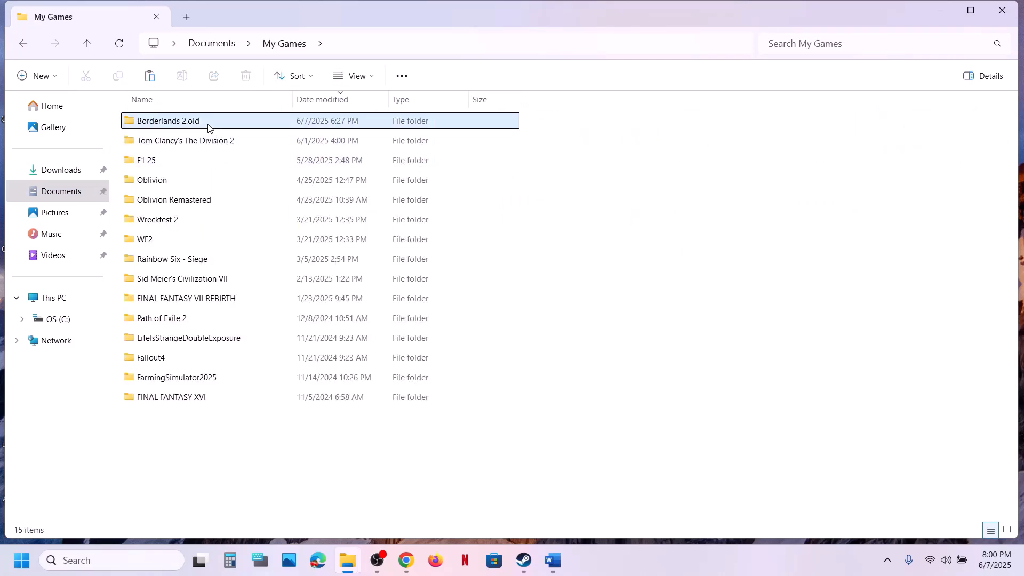
- Switch to the Word document and highlight the Step 11 instruction about allowing the game exe through antivirus, Windows Security and firewall
left_click(524, 560)
left_click(553, 561)
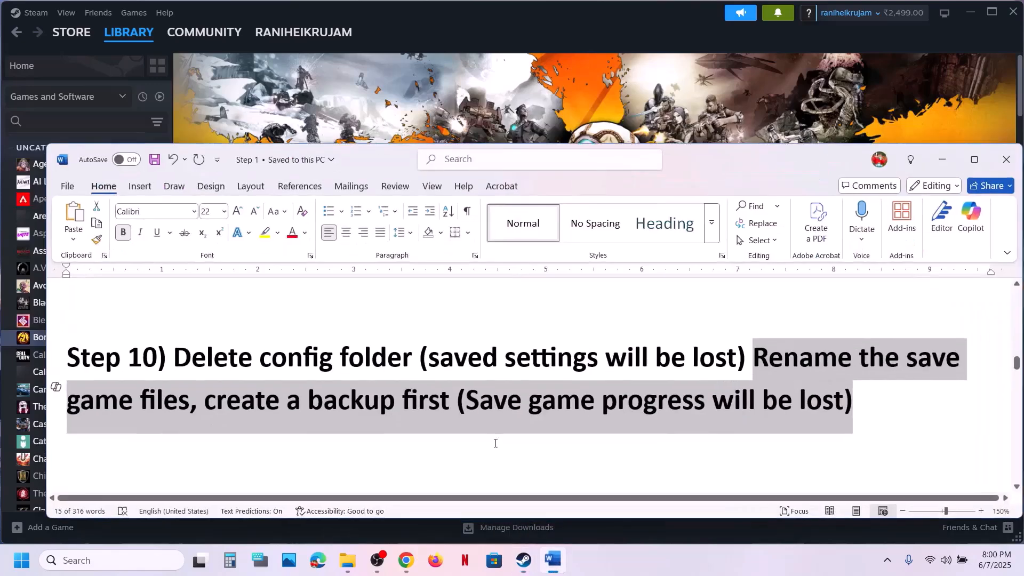
scroll(402, 391, "down", 3)
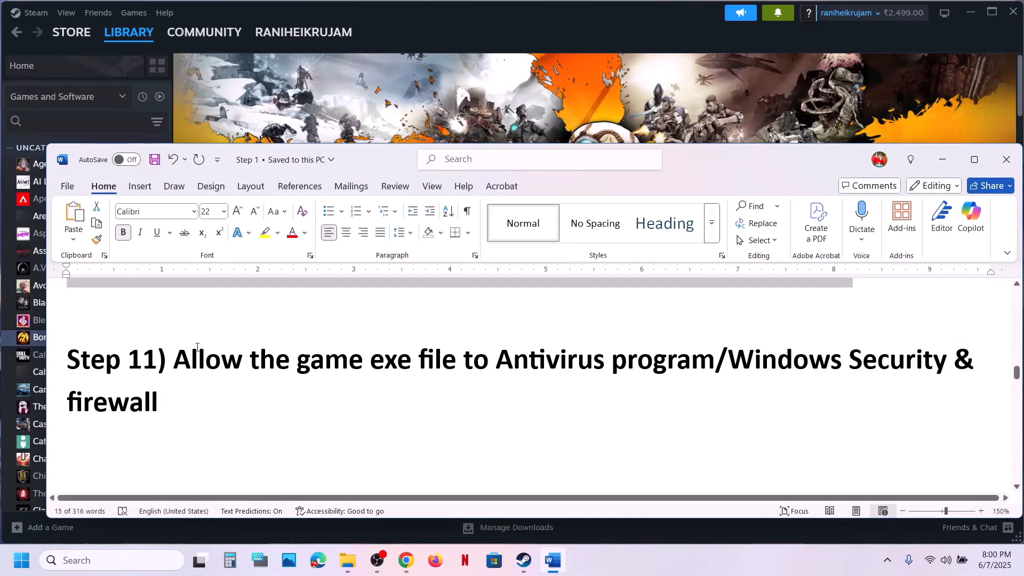
left_click_drag(197, 348, 226, 368)
left_click(699, 395)
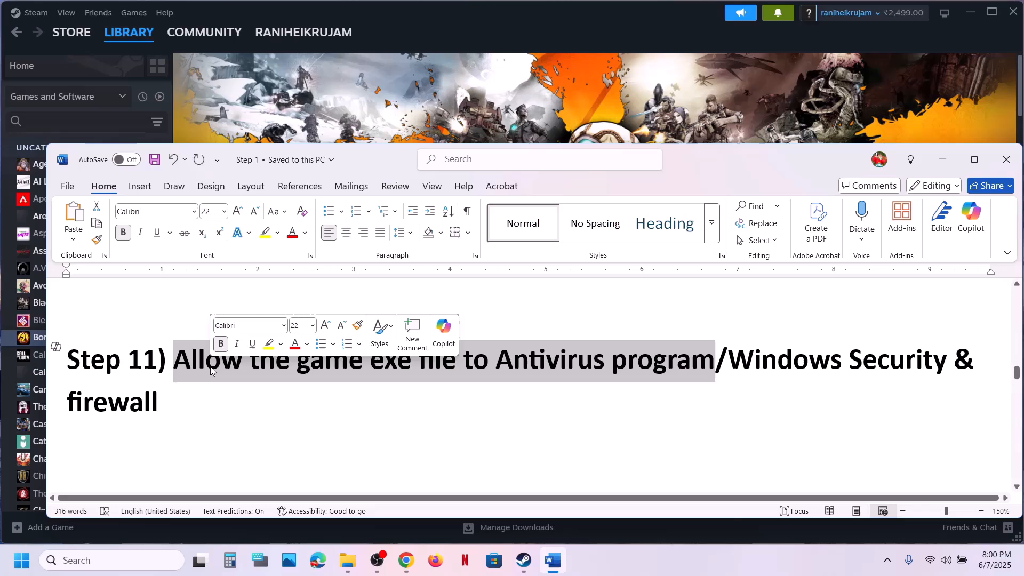
left_click(227, 402)
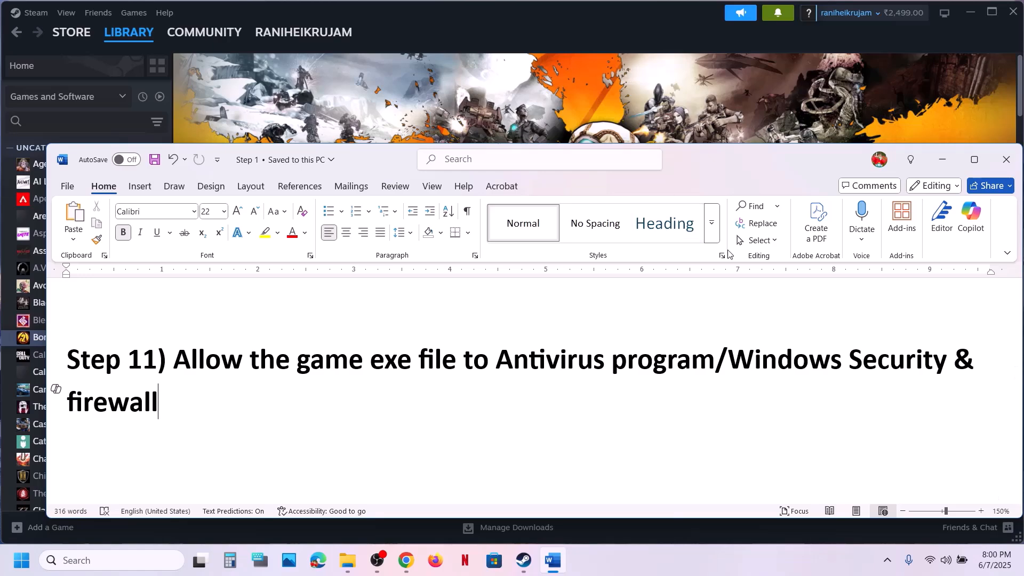
left_click_drag(815, 373, 163, 404)
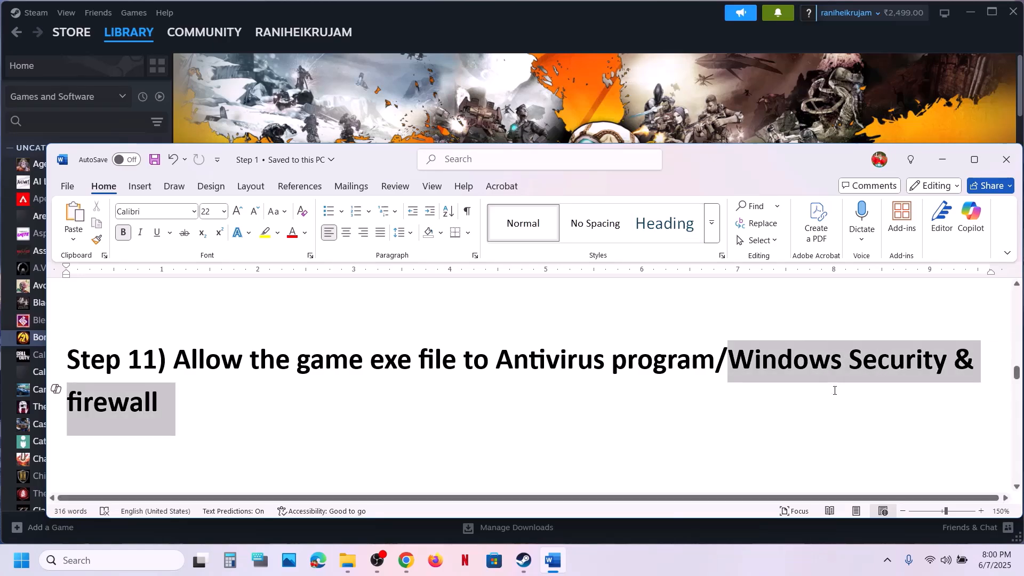
- Open Windows Settings and go through Privacy & security to the Virus & threat protection area of Windows Security
left_click(586, 90)
key("super+i")
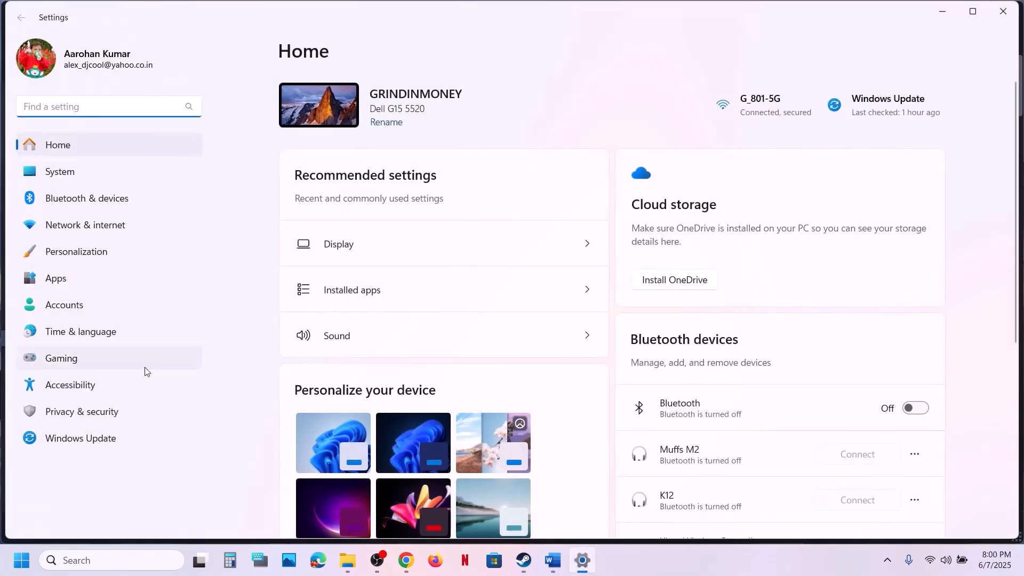
left_click(112, 411)
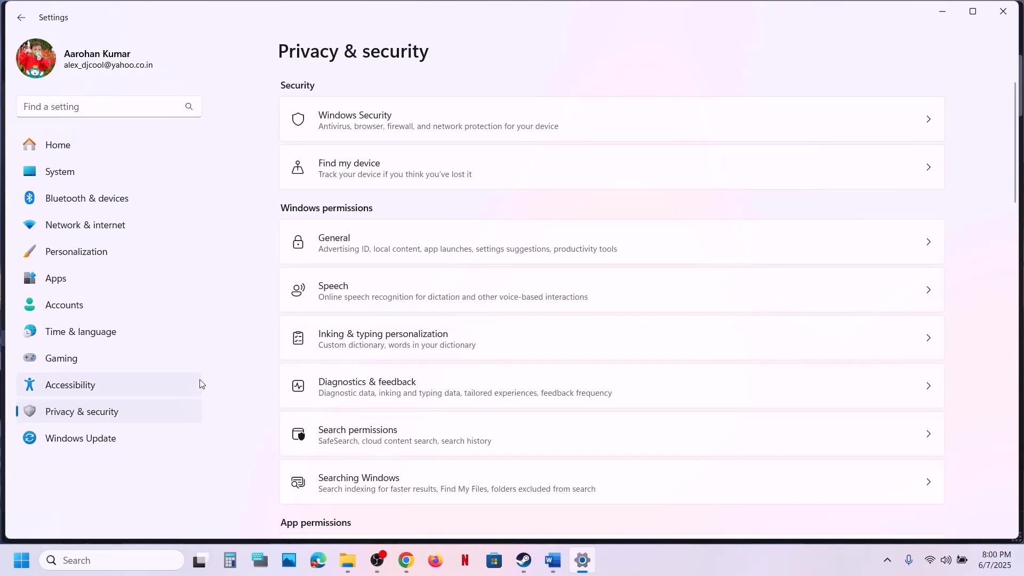
left_click(366, 133)
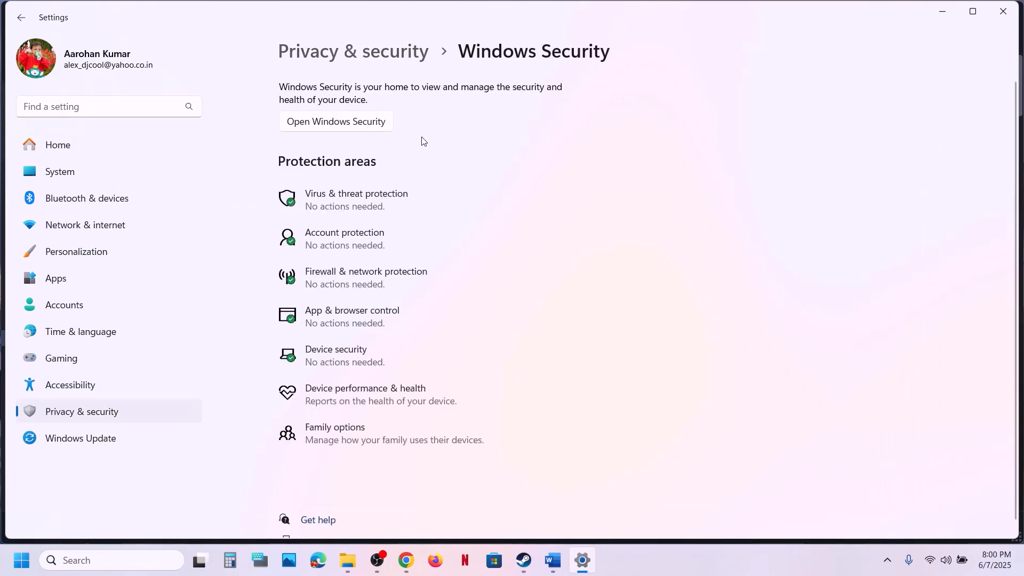
left_click(367, 197)
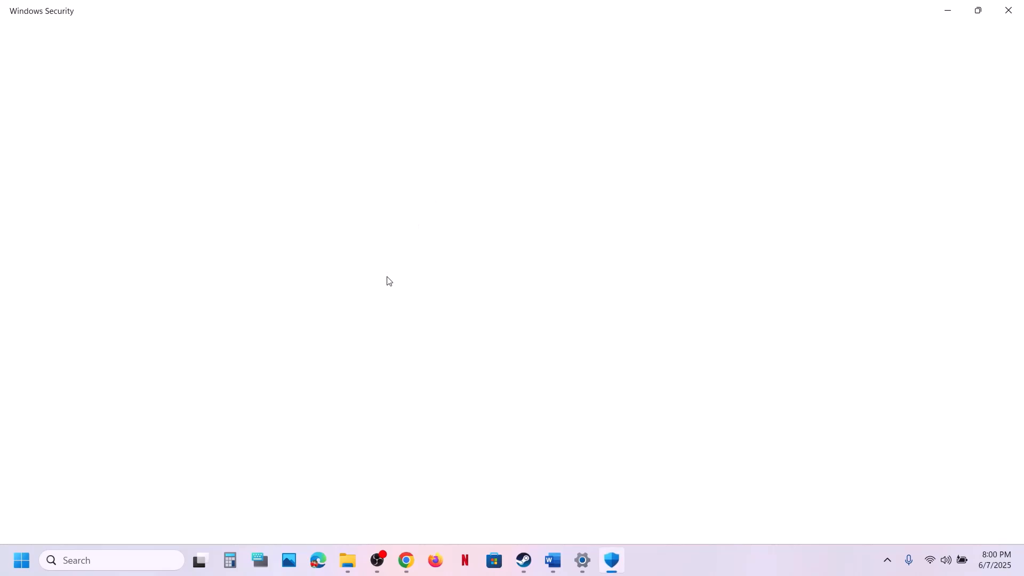
- Open the list of apps allowed through Controlled folder access under ransomware protection and approve the User Account Control request
scroll(389, 281, "down", 3)
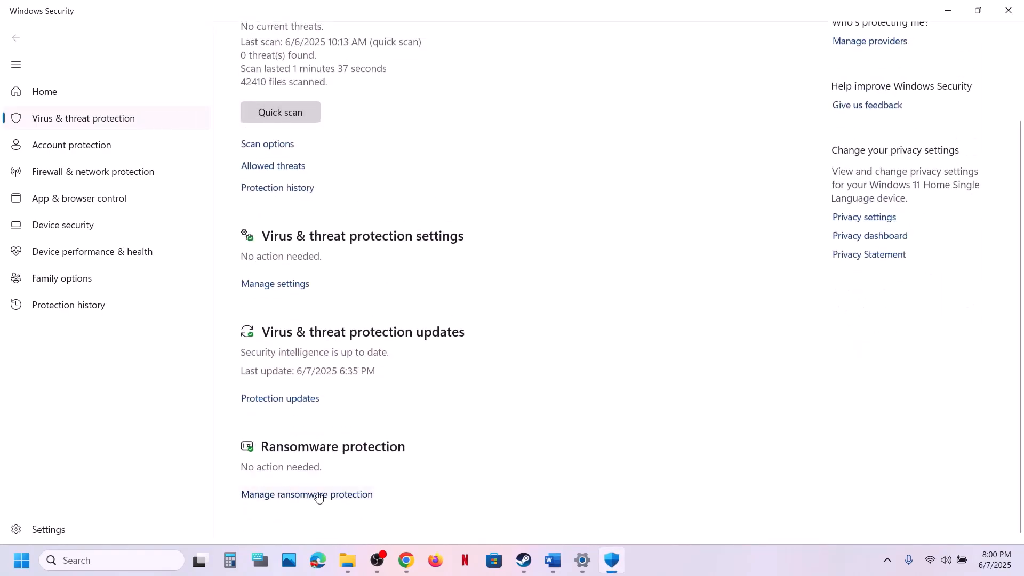
left_click(319, 495)
left_click(372, 282)
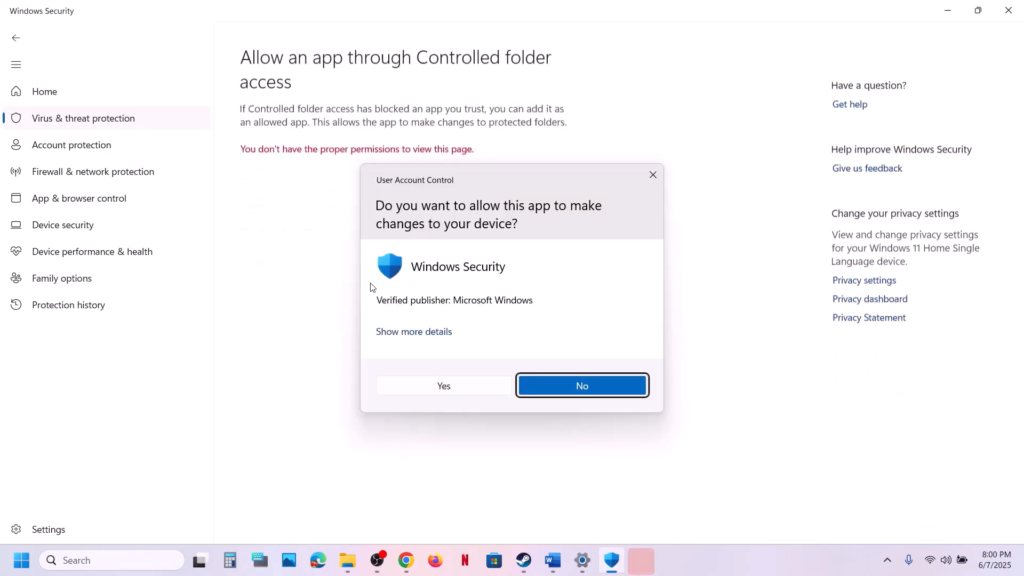
left_click(429, 384)
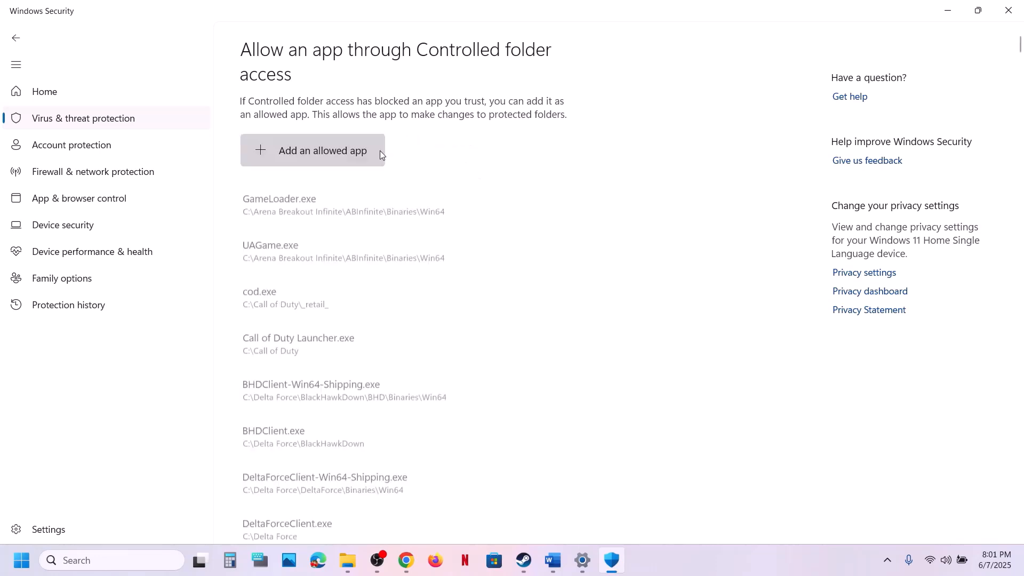
- Start adding an allowed app by browsing all apps, and navigate to C:\Program Files (x86)\Steam\steamapps
left_click(340, 152)
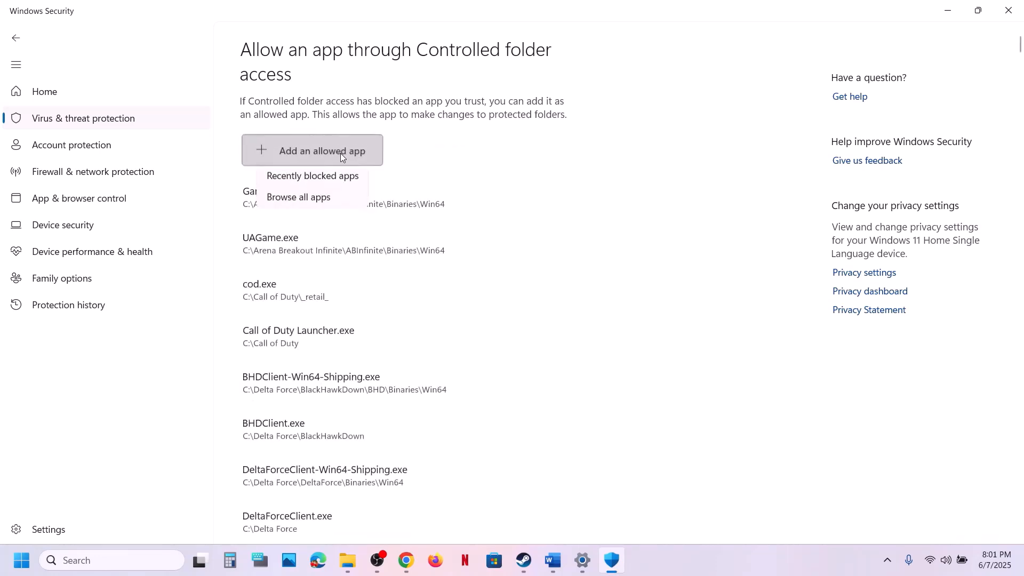
left_click(313, 204)
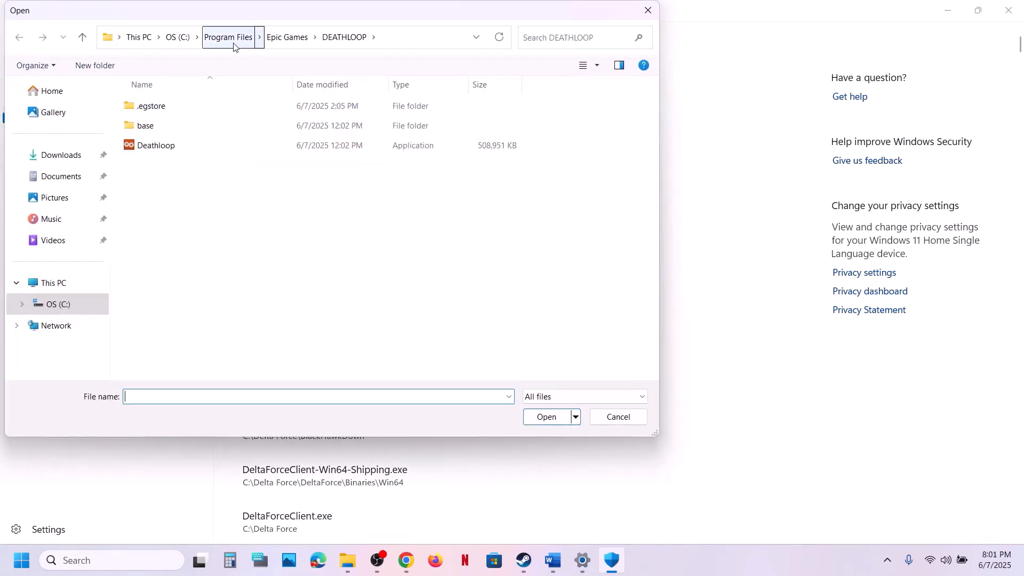
left_click(68, 278)
double_click(231, 124)
scroll(224, 126, "down", 3)
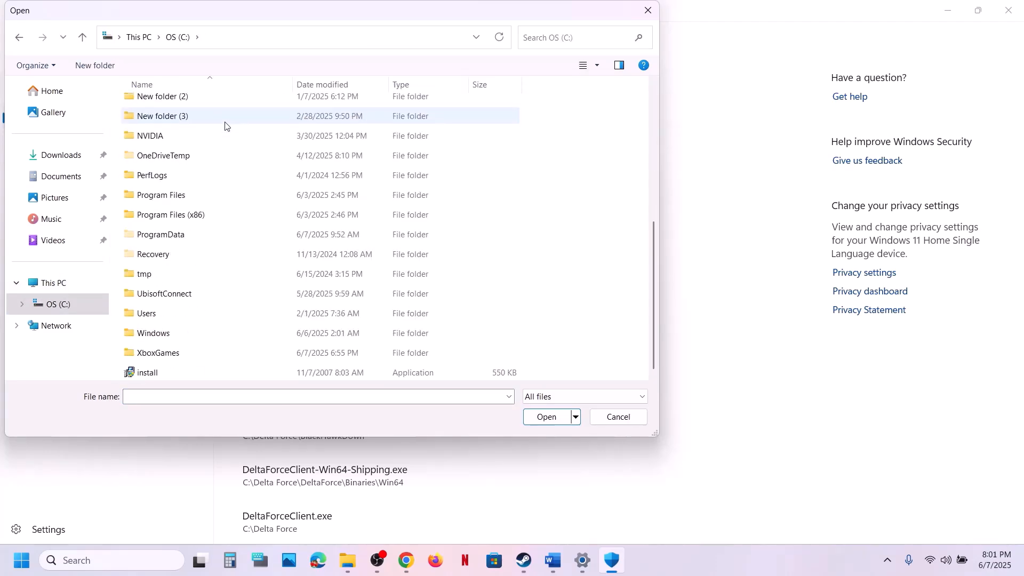
double_click(189, 221)
scroll(188, 222, "down", 5)
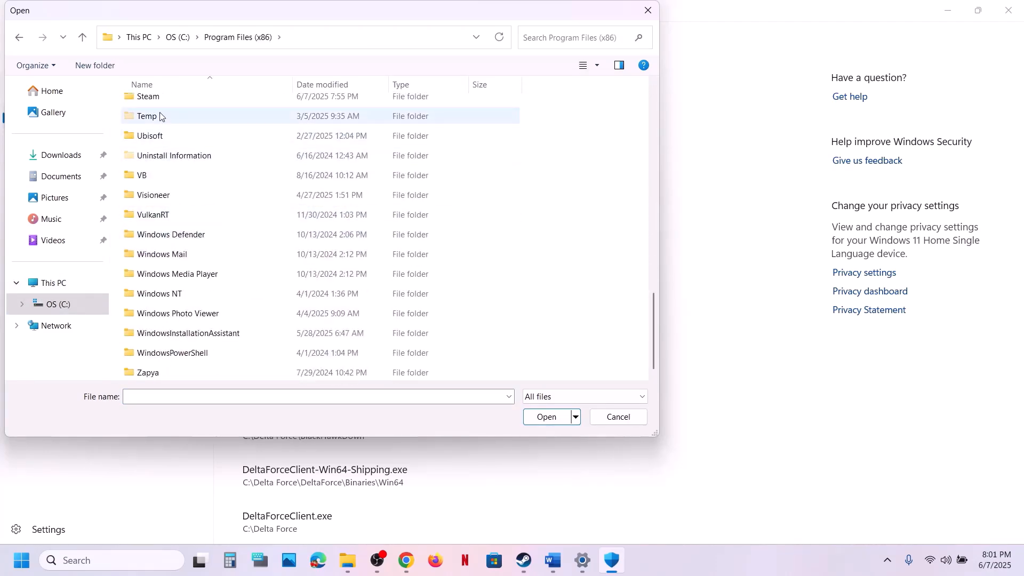
double_click(152, 97)
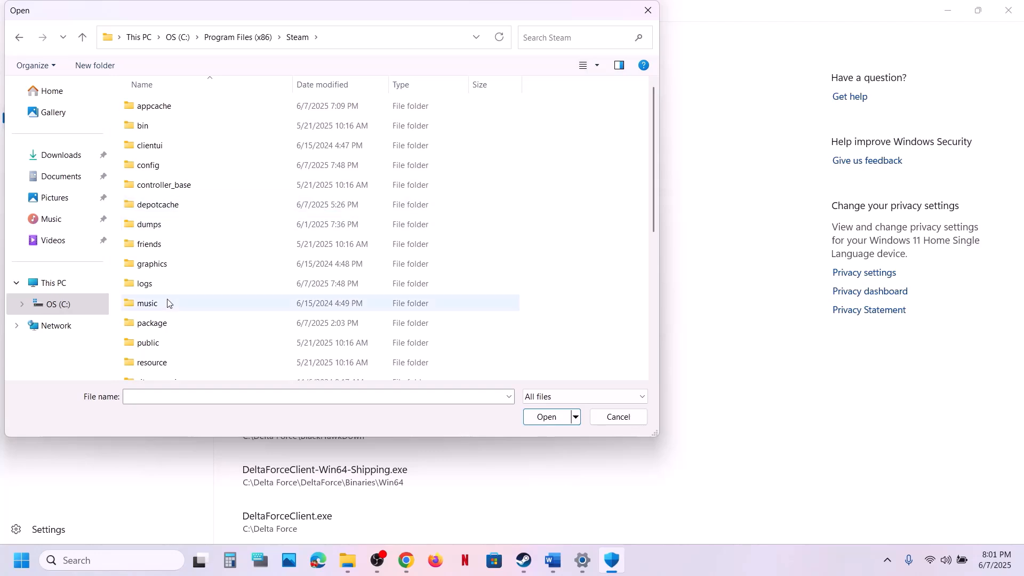
scroll(171, 299, "down", 3)
double_click(175, 255)
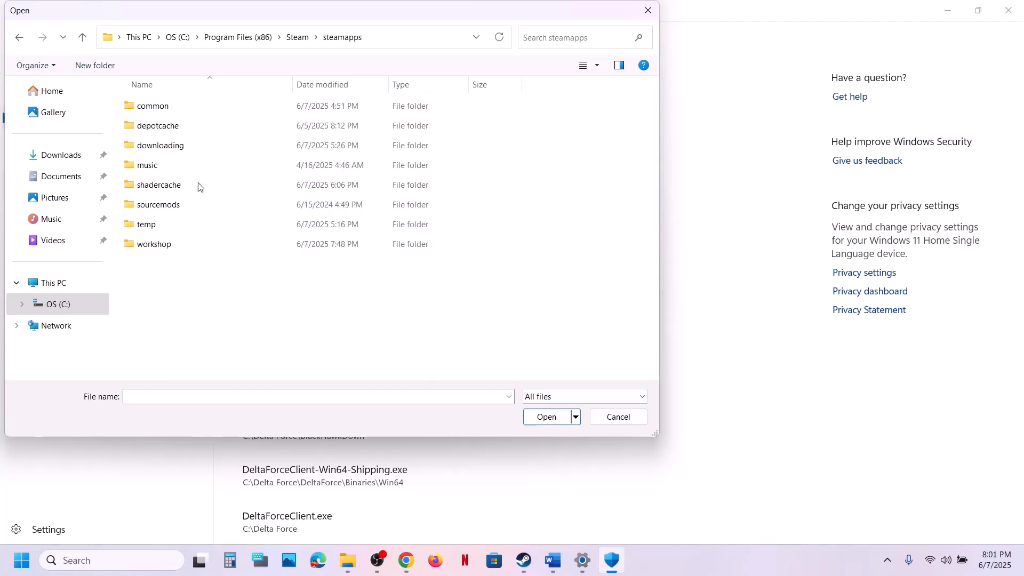
- Add the Borderlands2 application from common\Borderlands 2\Binaries\Win32 to the Controlled folder access allowed apps
double_click(184, 106)
double_click(186, 108)
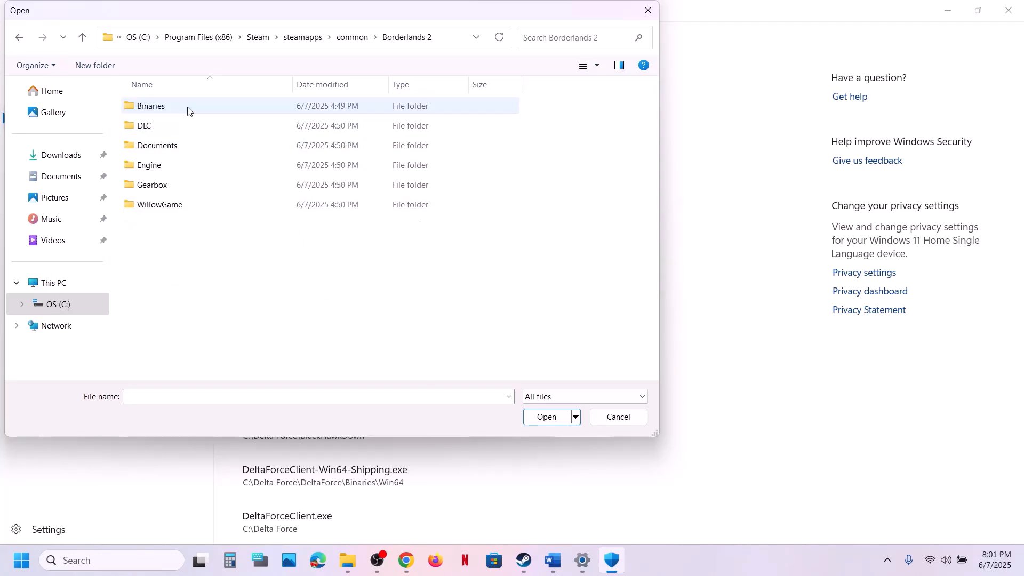
double_click(178, 105)
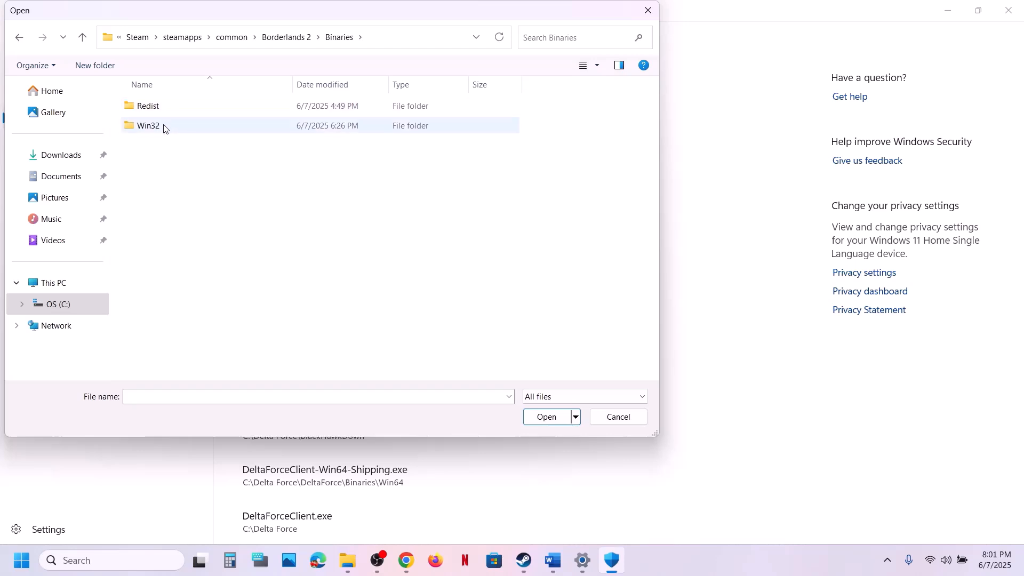
double_click(165, 128)
scroll(216, 240, "down", 1)
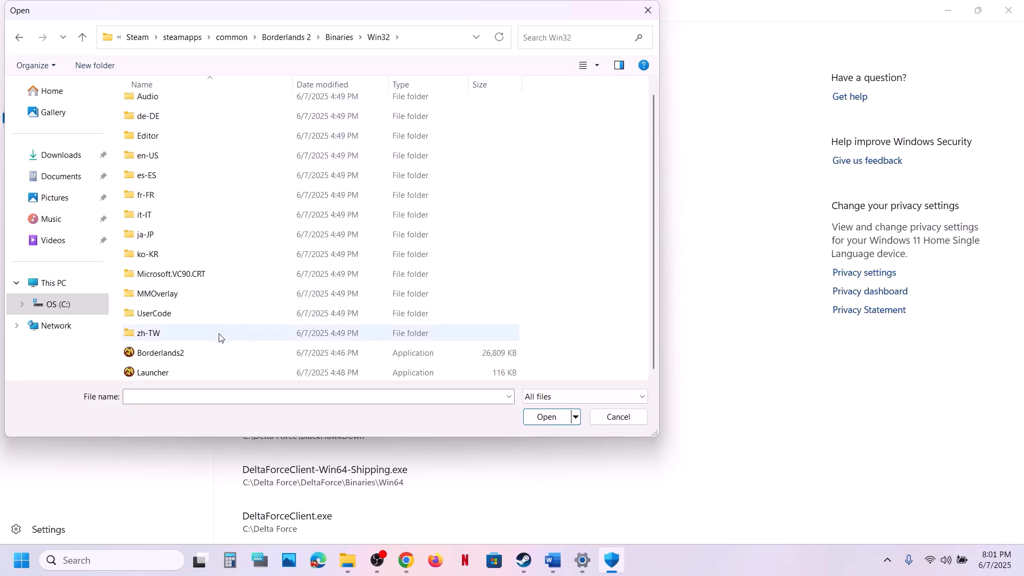
left_click(180, 358)
left_click(547, 418)
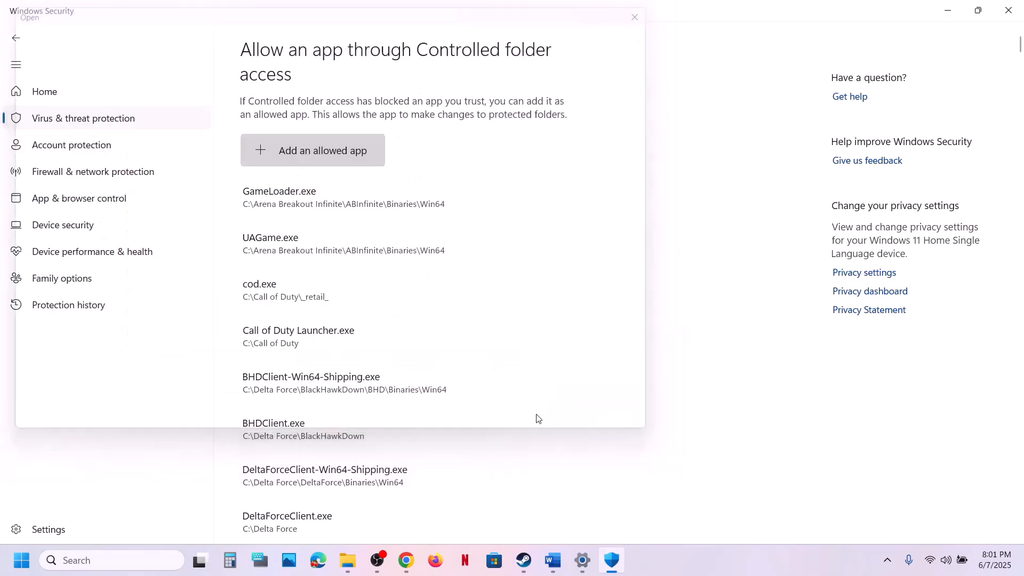
- Add the Launcher application from the same Win32 folder to the Controlled folder access allowed apps
left_click(330, 152)
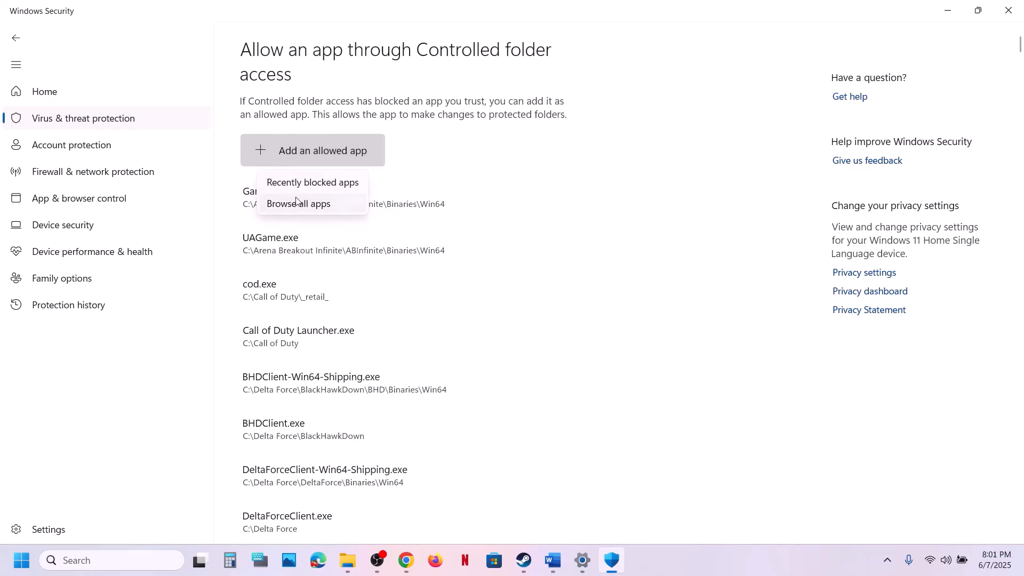
left_click(295, 201)
left_click(168, 372)
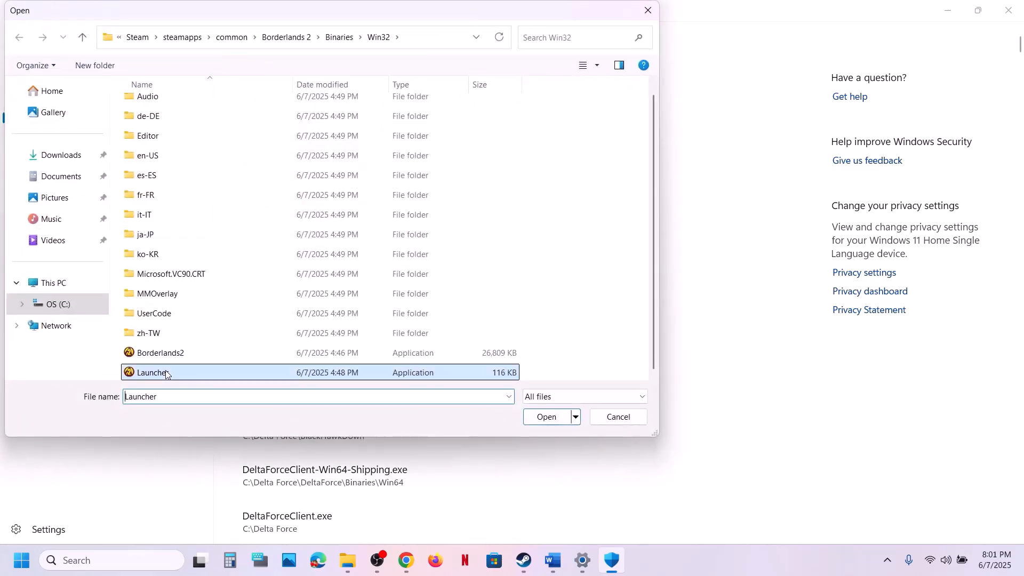
left_click(547, 417)
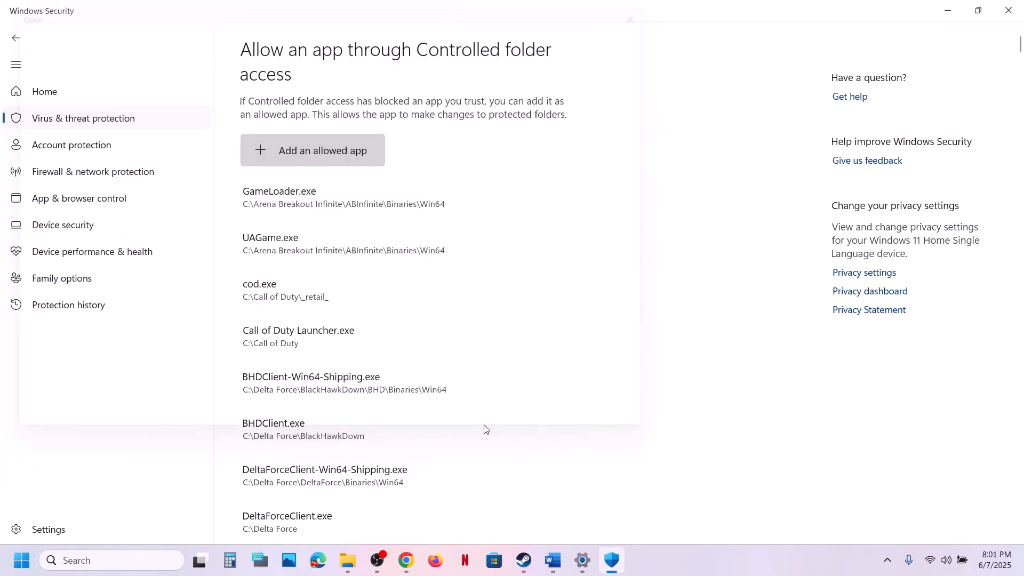
- Open Control Panel, go to Windows Defender Firewall's allowed apps list, and unlock its settings for changes
left_click(106, 560)
type("control")
key("Return")
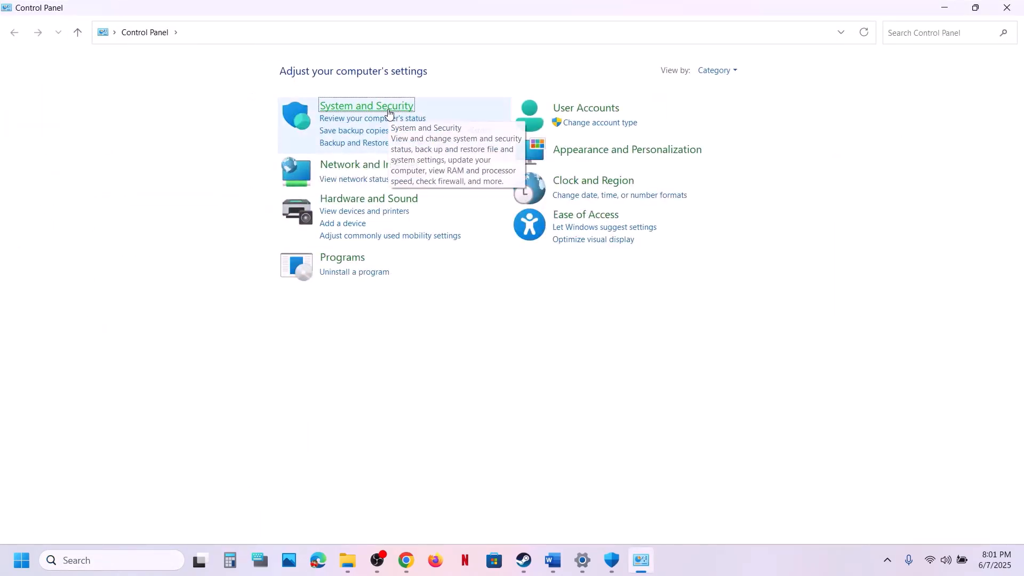
left_click(389, 114)
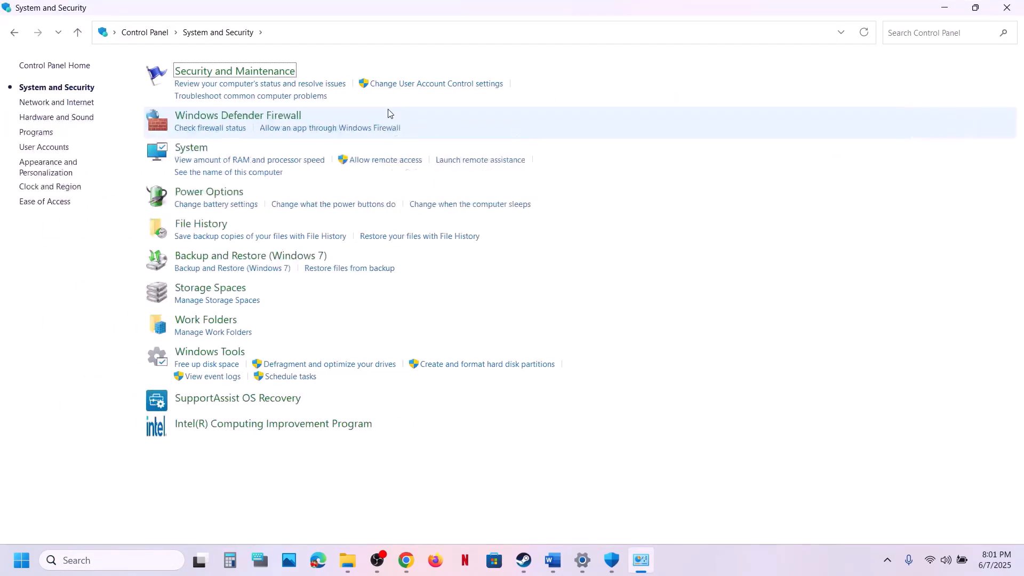
left_click(245, 121)
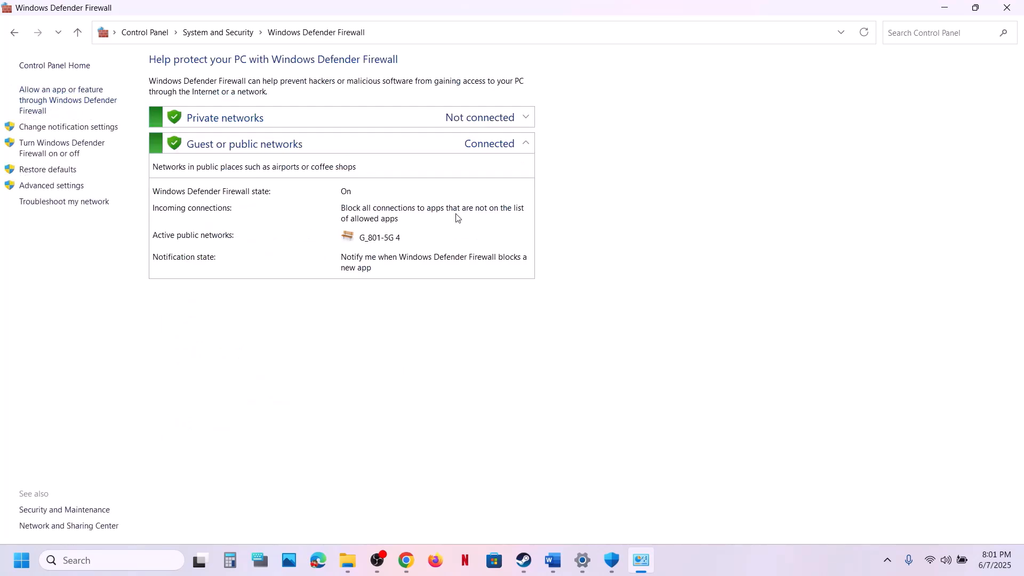
left_click(85, 94)
left_click(645, 106)
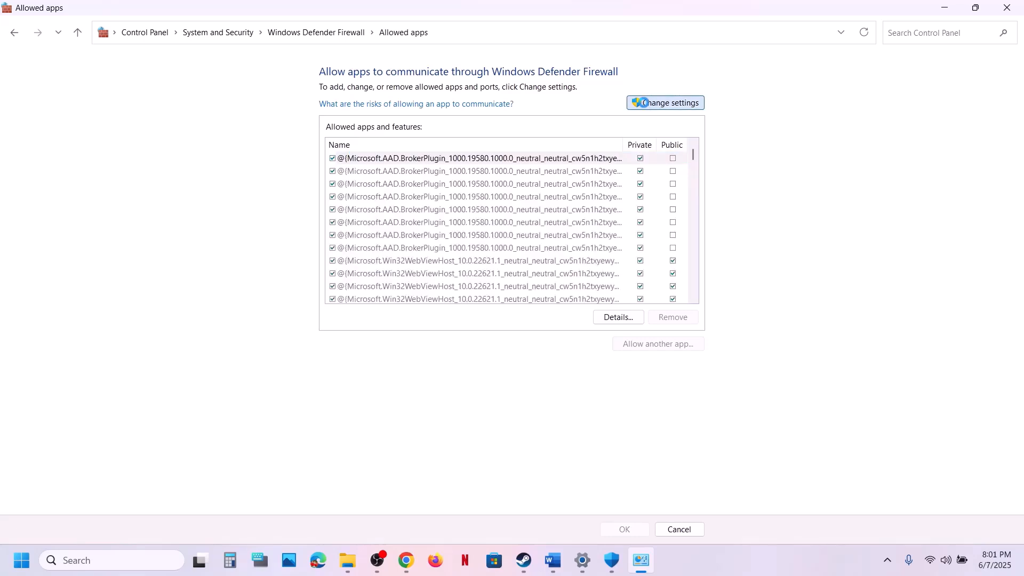
- Try to allow the Borderlands2 application from steamapps\common\Borderlands 2\Binaries\Win32 through Windows Defender Firewall
left_click(670, 348)
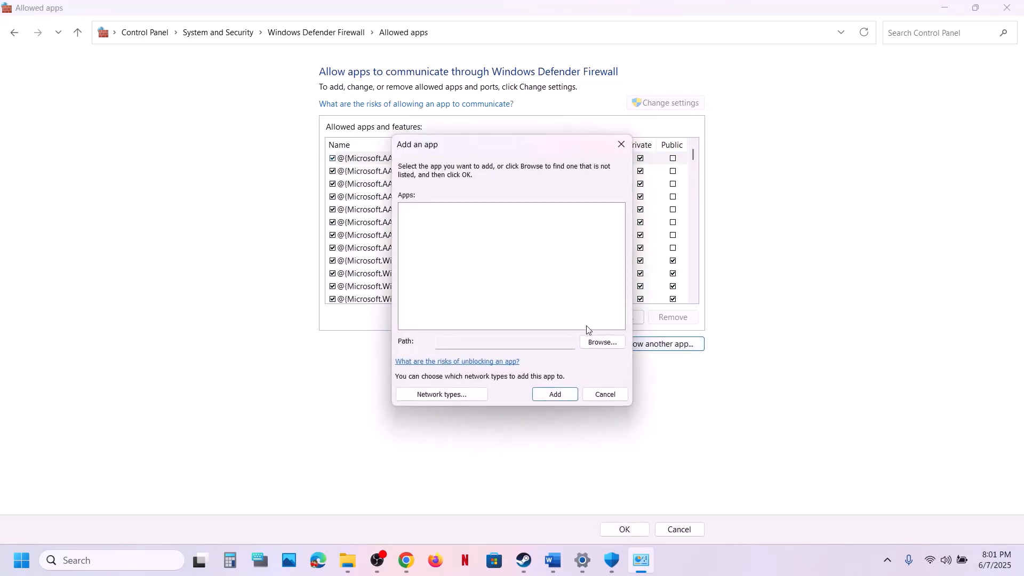
left_click(598, 339)
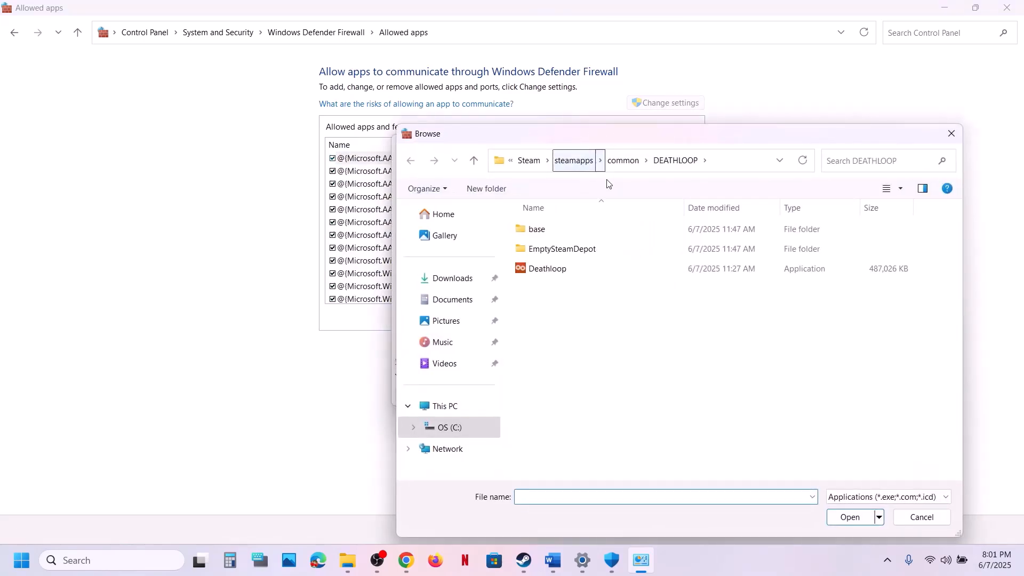
left_click(630, 165)
double_click(575, 233)
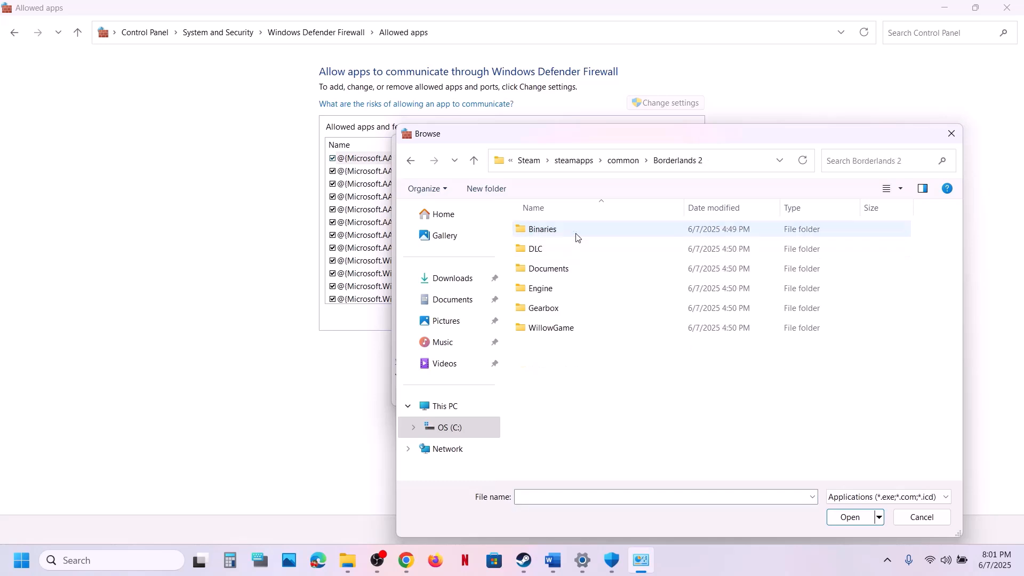
double_click(557, 232)
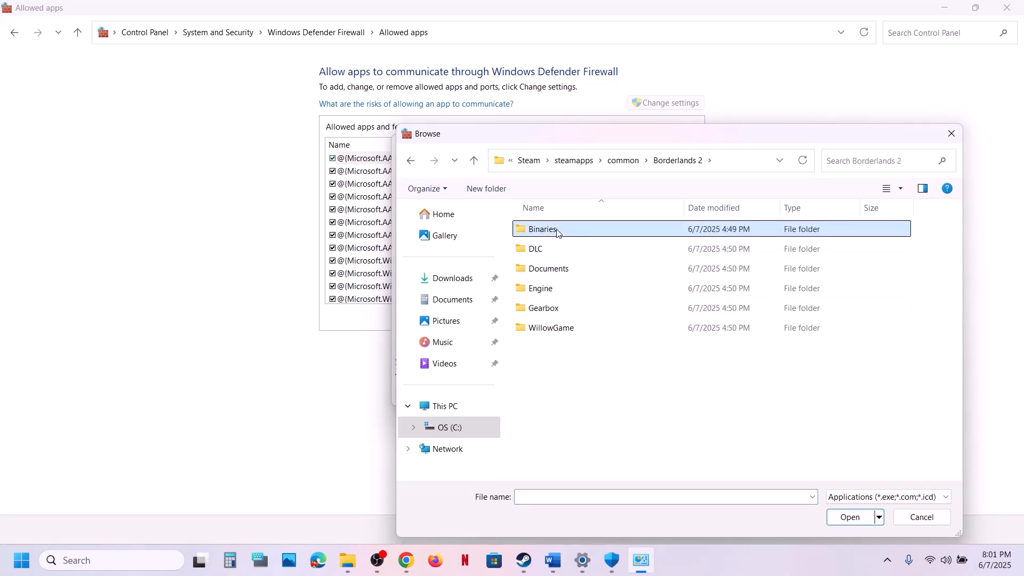
left_click(550, 250)
double_click(550, 251)
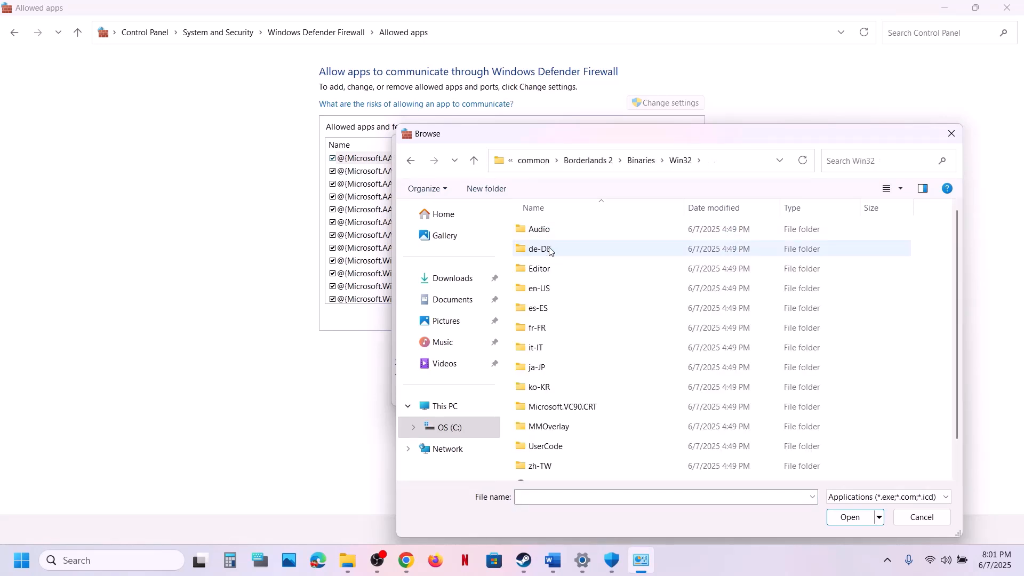
scroll(577, 448, "down", 2)
left_click(578, 450)
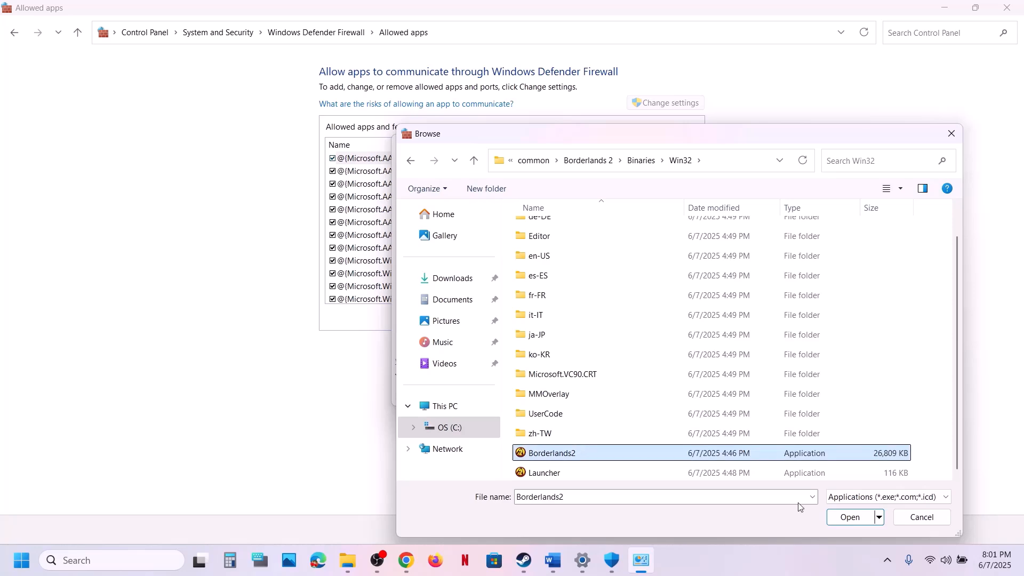
left_click(851, 517)
left_click(553, 393)
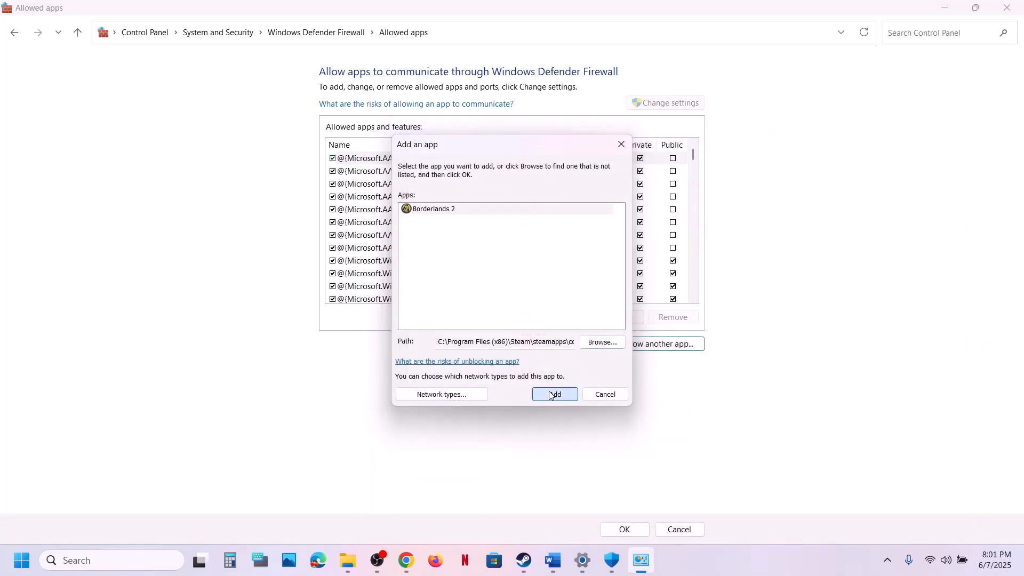
left_click(576, 333)
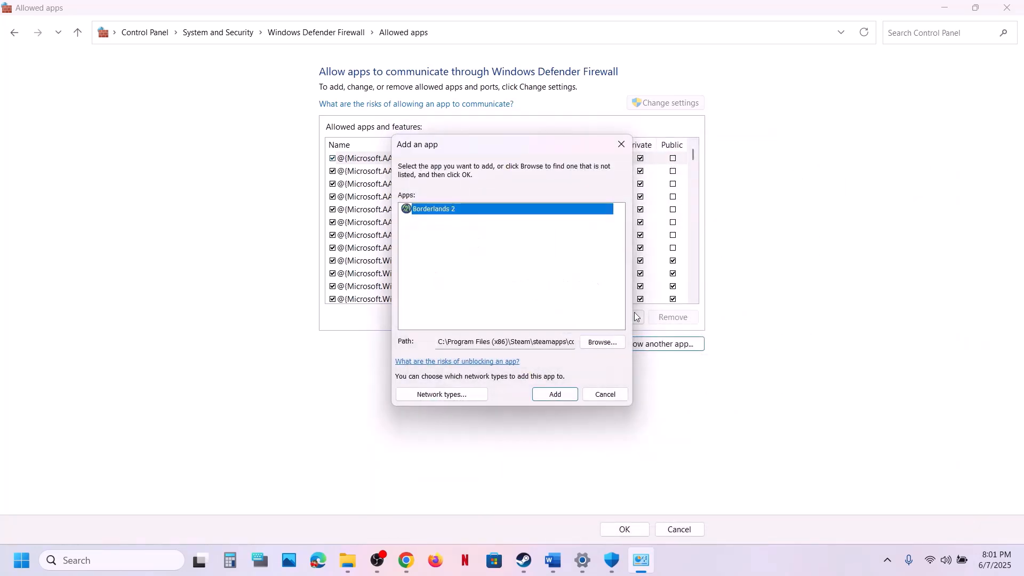
- Try to allow the Launcher application from the same Win32 folder through the firewall, and leave the add-app dialog
left_click(600, 342)
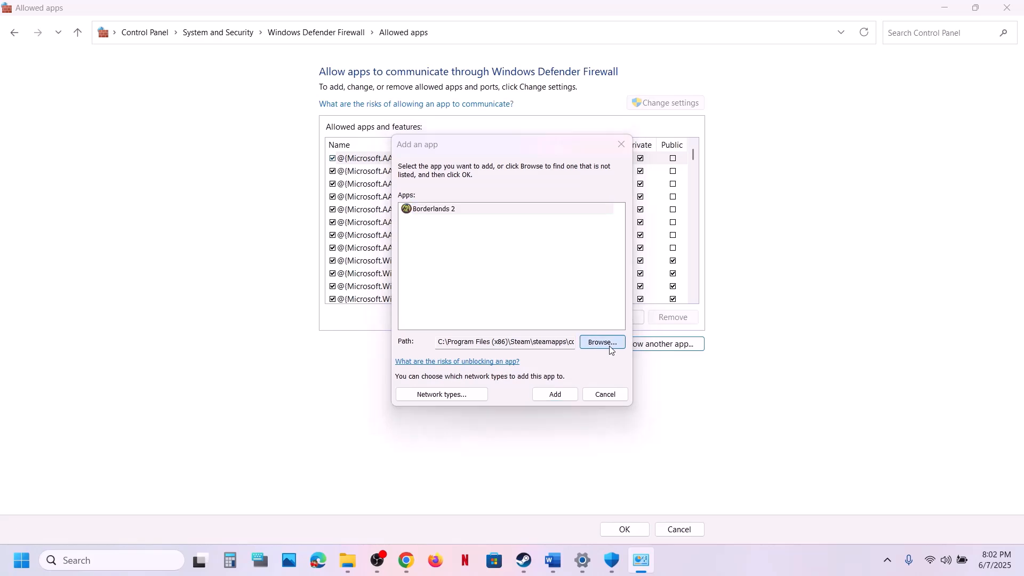
scroll(594, 363, "down", 1)
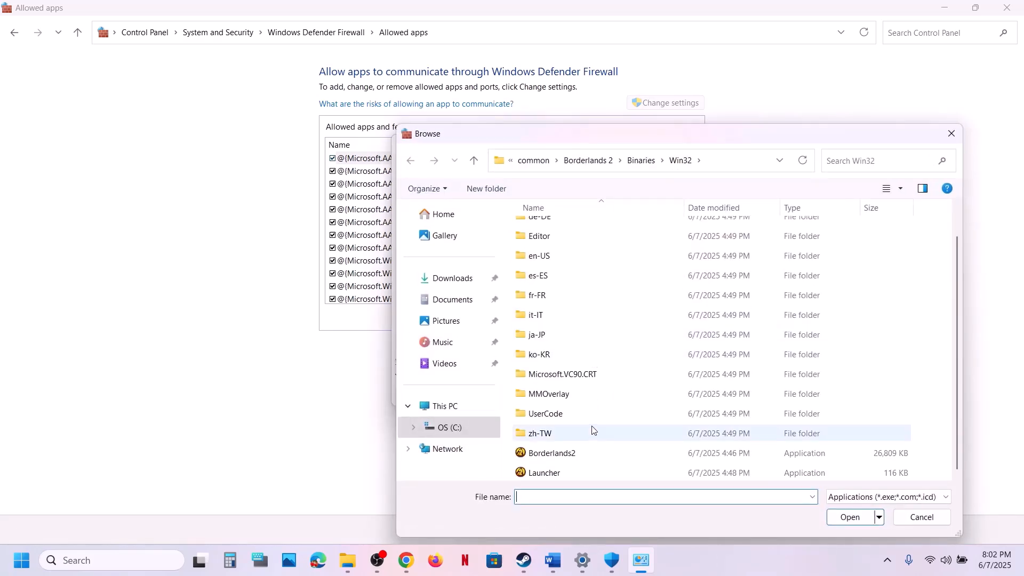
left_click(556, 473)
left_click(851, 517)
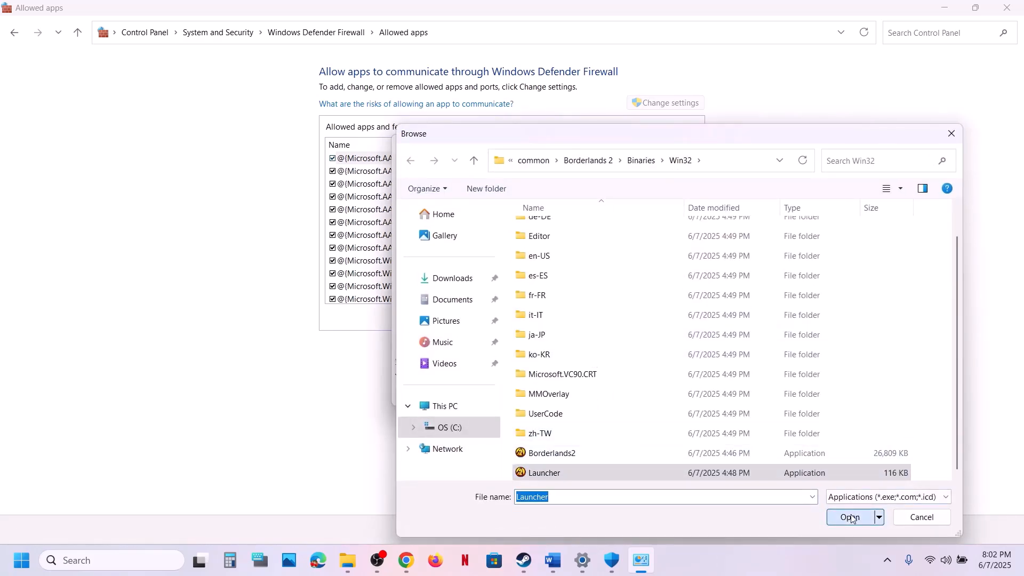
left_click(559, 396)
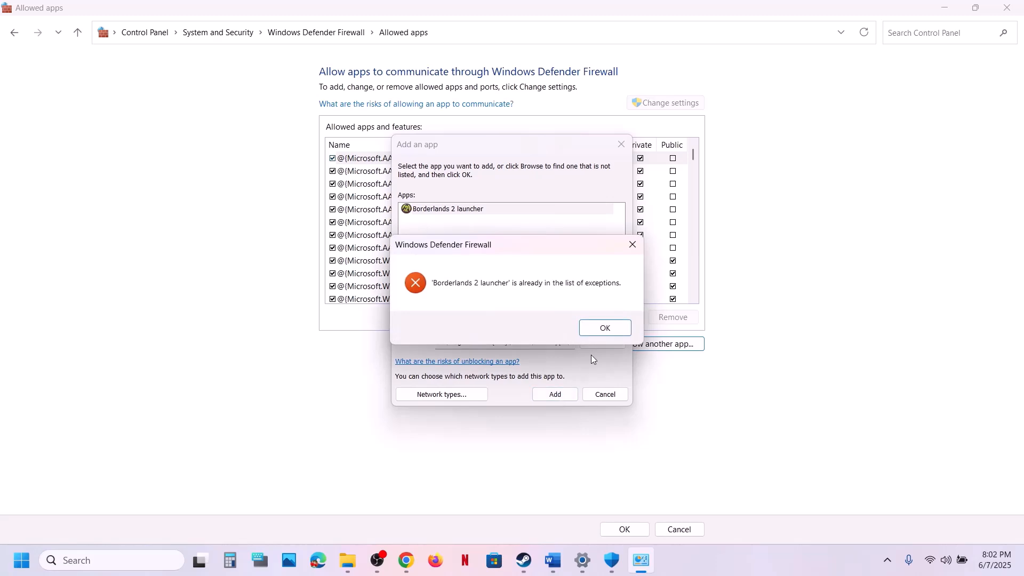
left_click(601, 330)
left_click(621, 144)
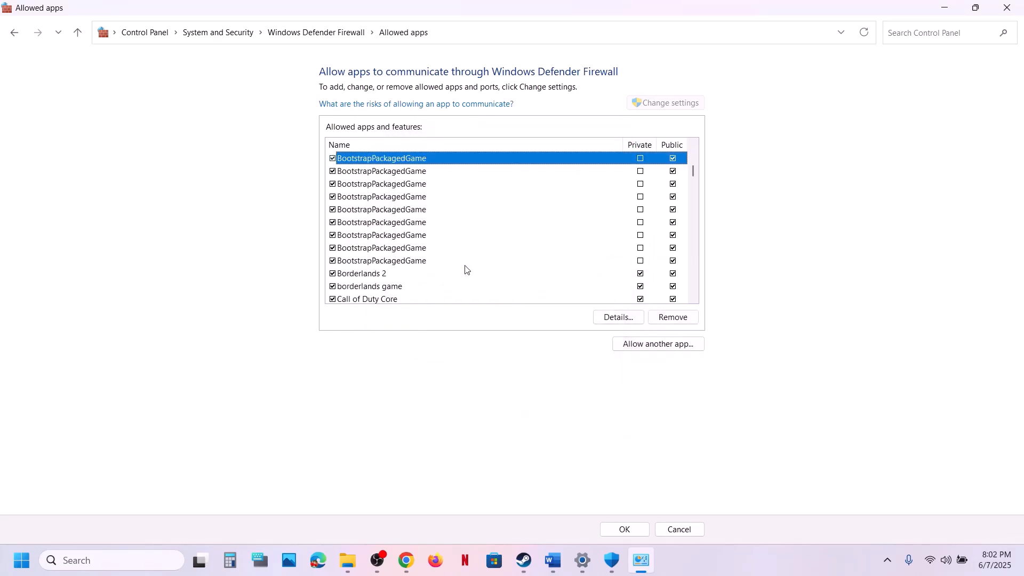
- Check the Borderlands 2 entry in the firewall's allowed apps list, and close the Allowed apps, Windows Security and Settings windows
left_click(388, 275)
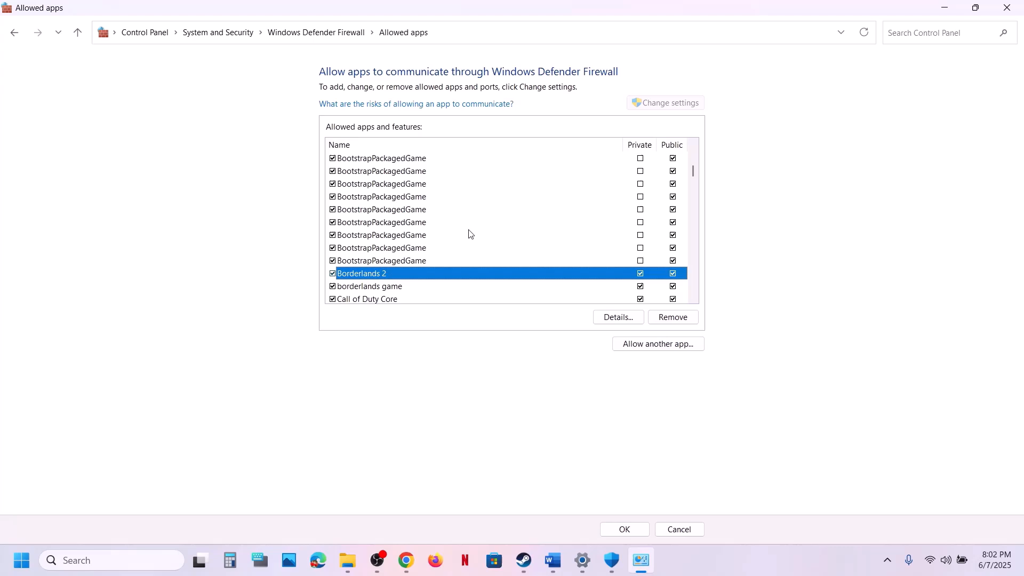
left_click(1008, 8)
left_click(1011, 9)
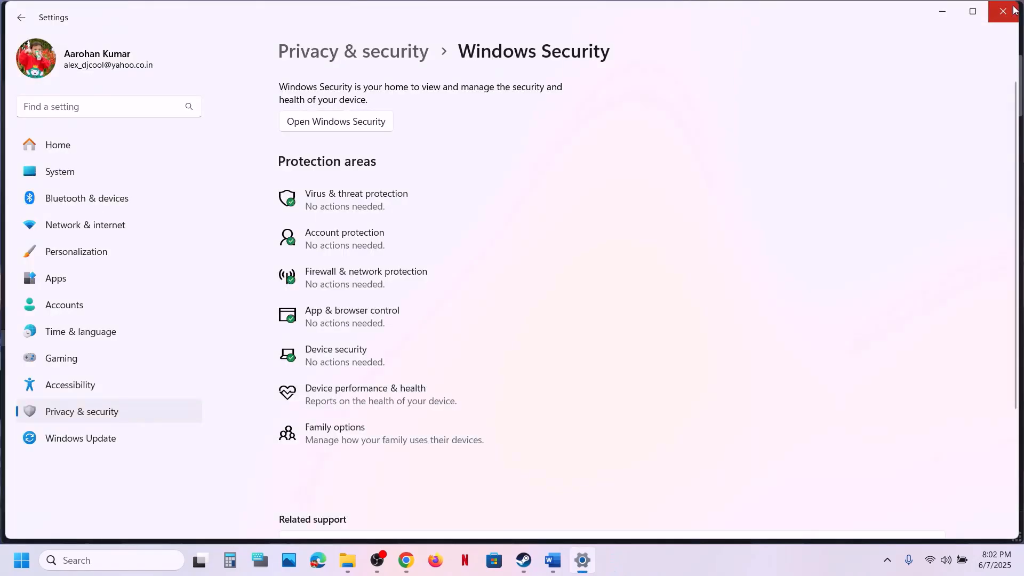
left_click(1003, 12)
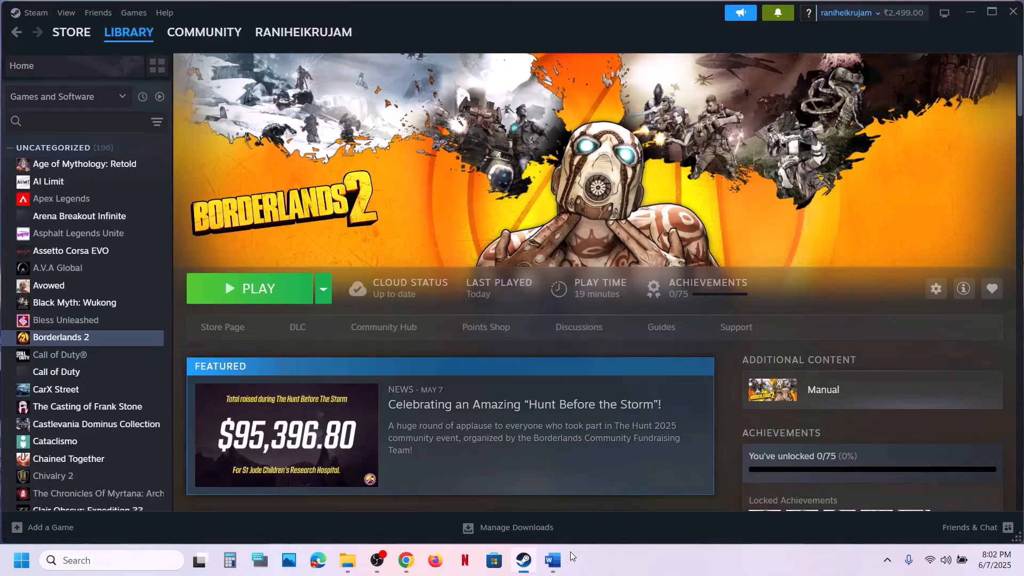
- Switch to the Word document and highlight the start of Step 12, "Disable Steam Overlay, close"
left_click(555, 560)
scroll(497, 361, "down", 3)
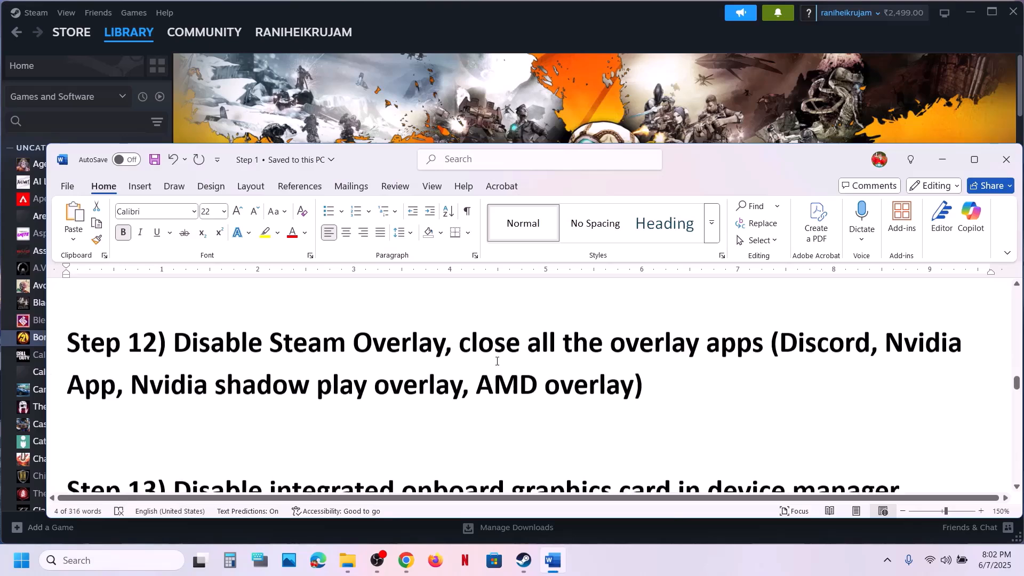
left_click_drag(173, 344, 520, 344)
- Switch to Steam and turn off the Steam Overlay while in-game in the Borderlands 2 properties
left_click(450, 127)
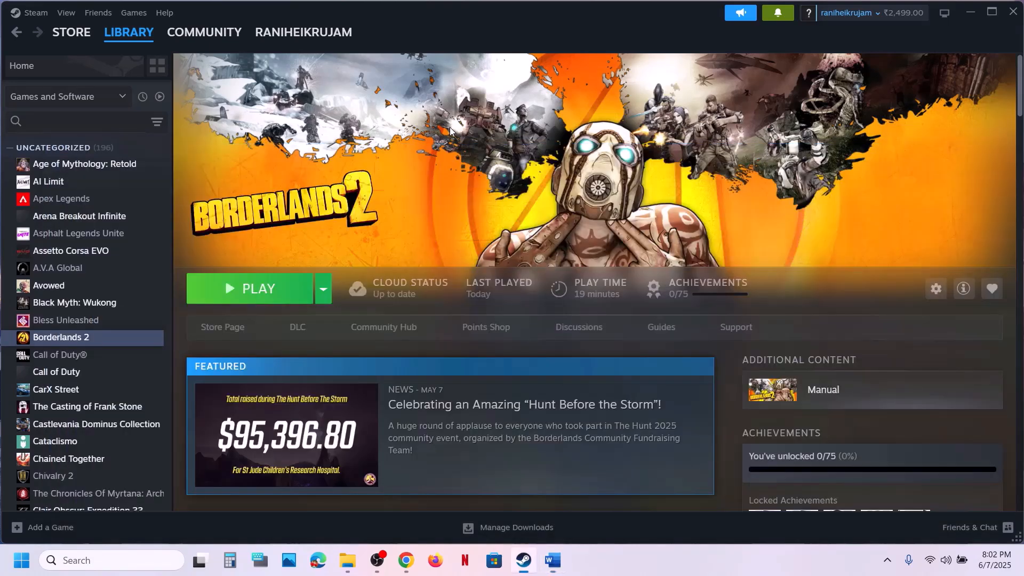
right_click(101, 337)
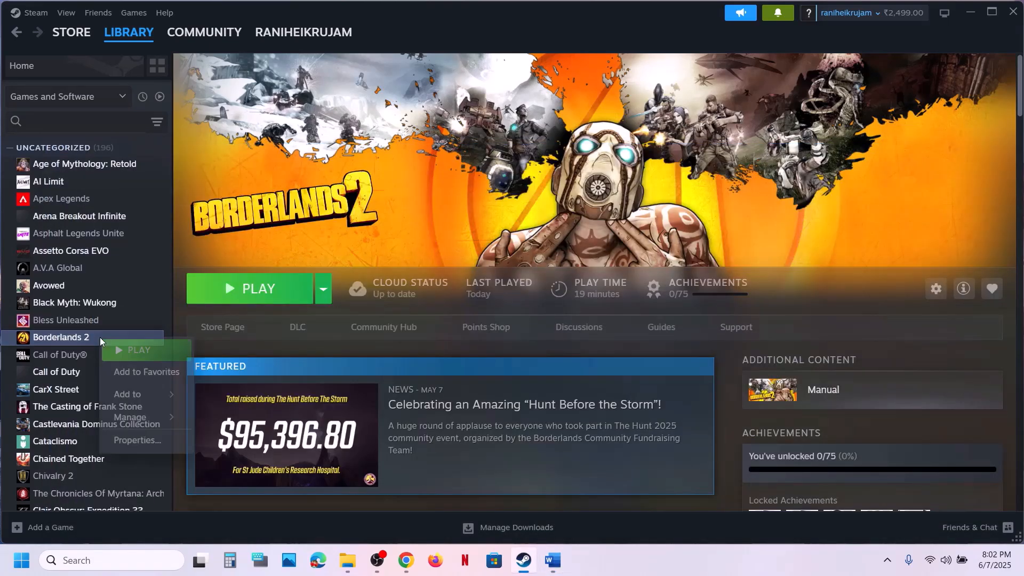
left_click(134, 440)
left_click(752, 144)
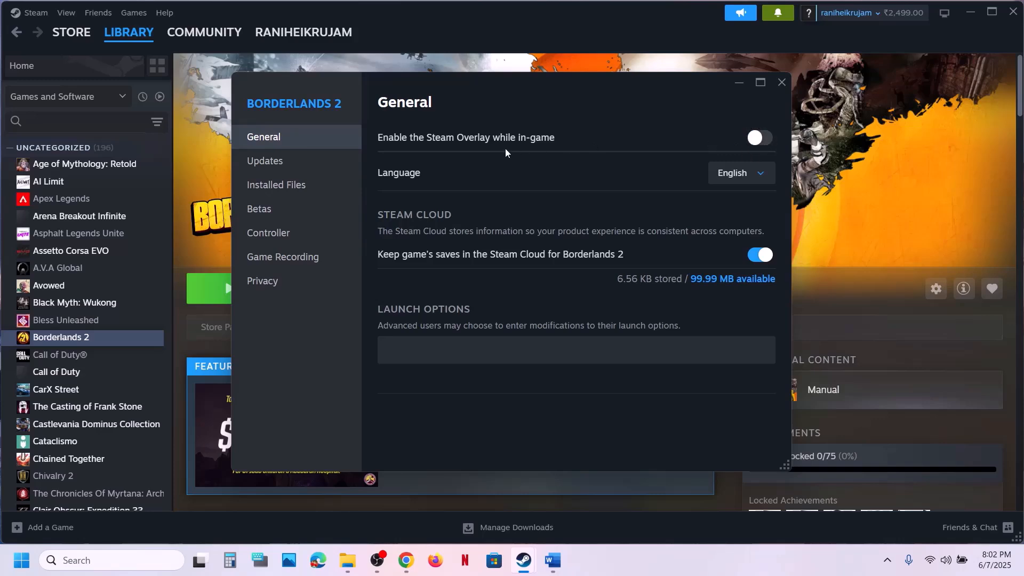
left_click(782, 81)
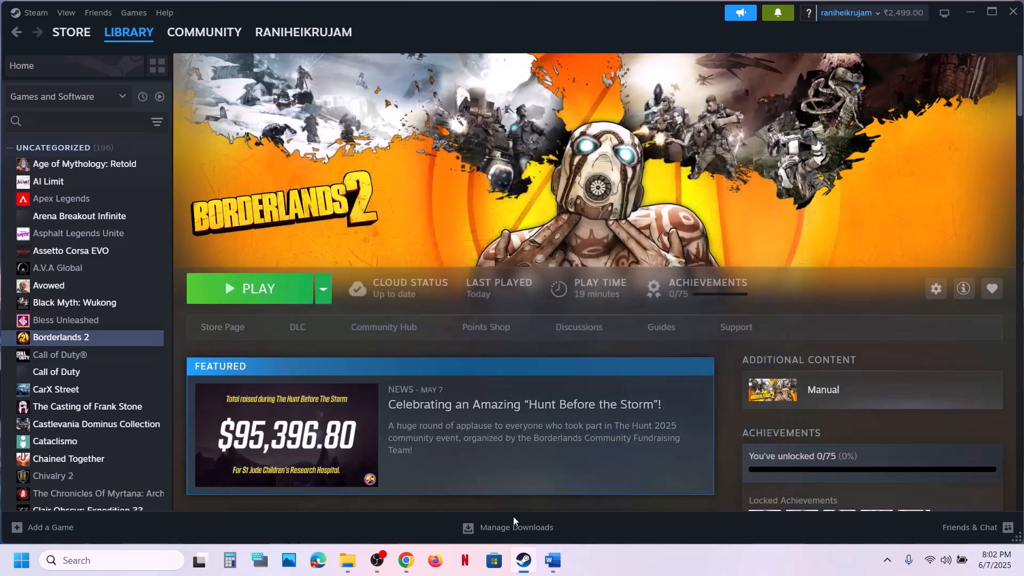
- Return to the Word document and highlight the Step 12 wording about closing overlay apps, including the Nvidia App
left_click(555, 564)
left_click_drag(175, 345, 472, 369)
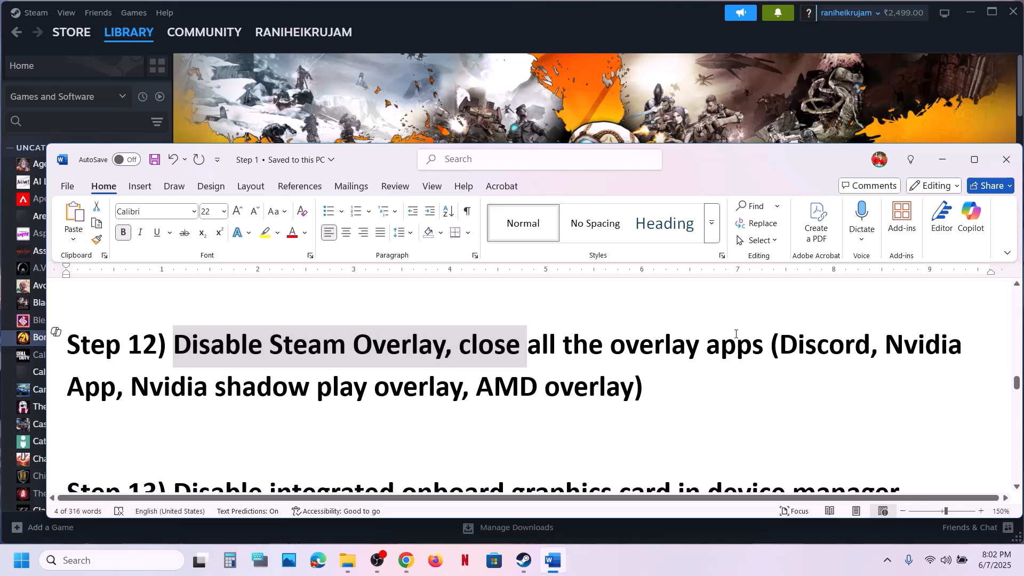
left_click_drag(611, 346, 118, 400)
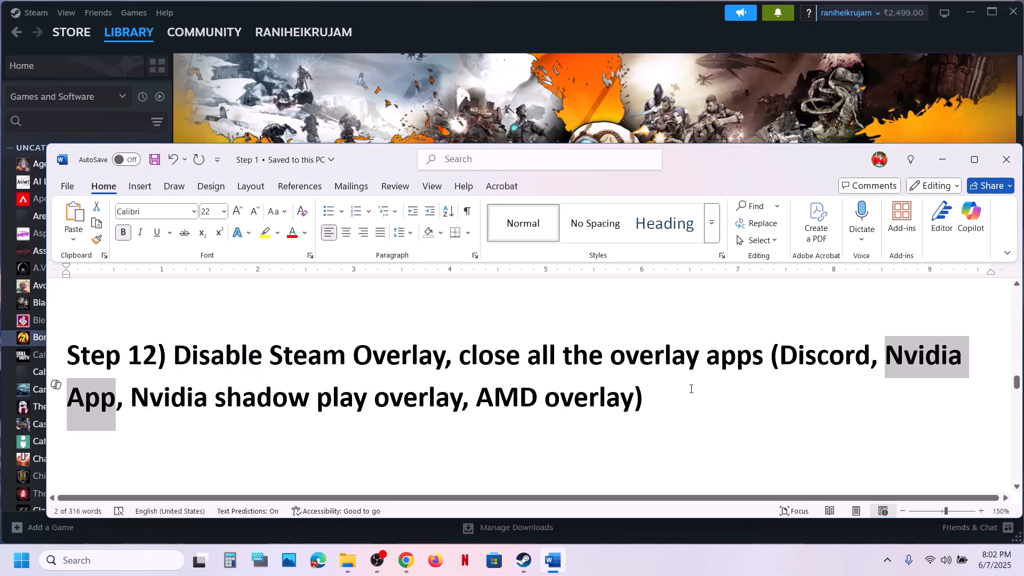
left_click_drag(510, 356, 758, 352)
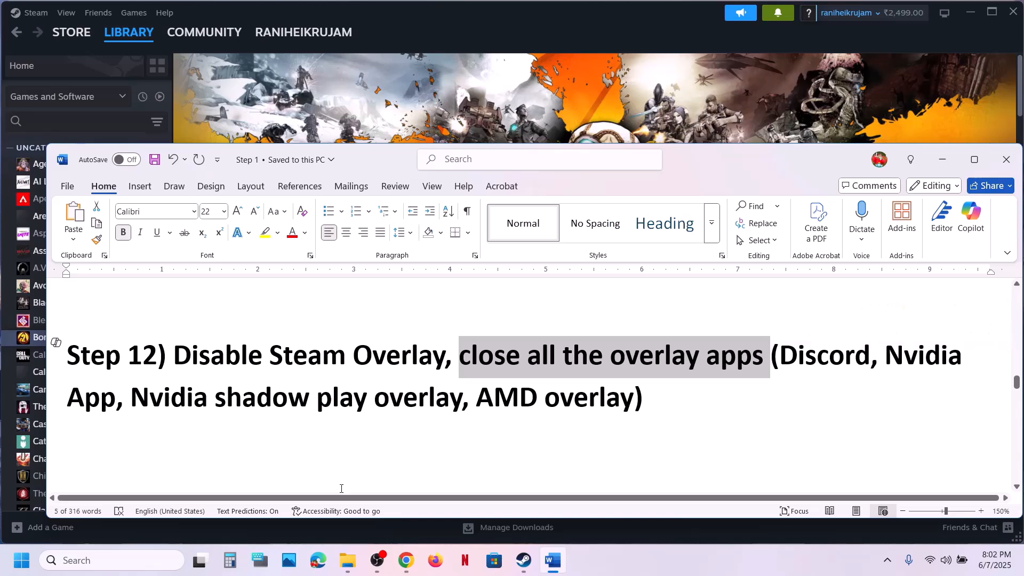
- Launch the NVIDIA App and complete its initial setup with Game Ready Driver, game optimization and the NVIDIA overlay enabled
left_click(167, 555)
type("nvid")
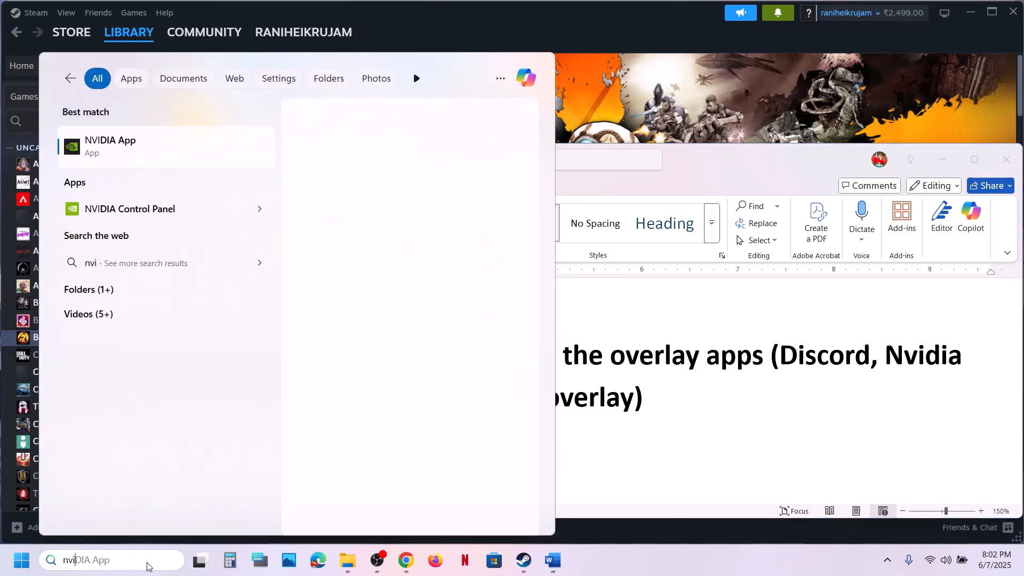
type("i")
key("Return")
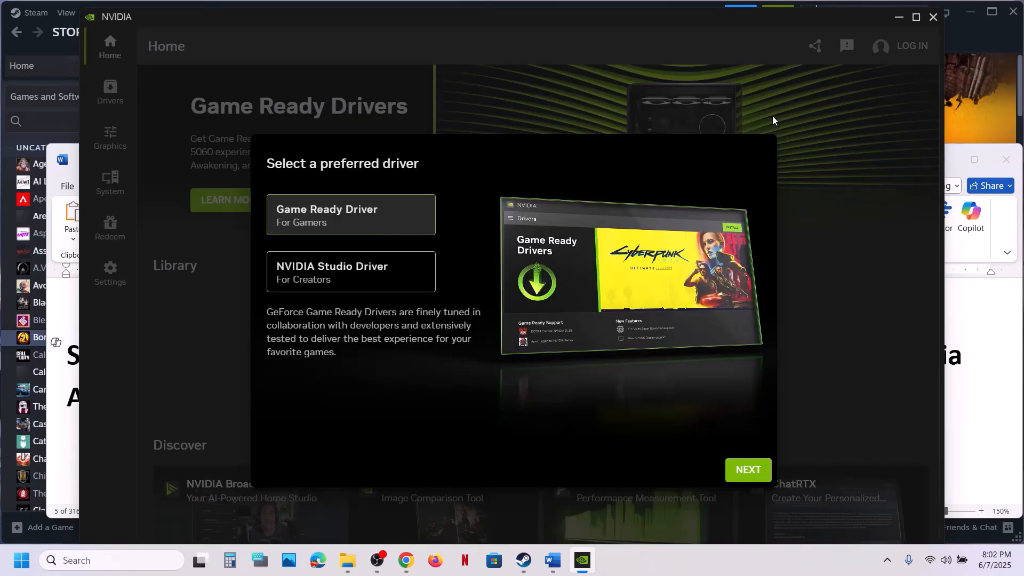
left_click(753, 468)
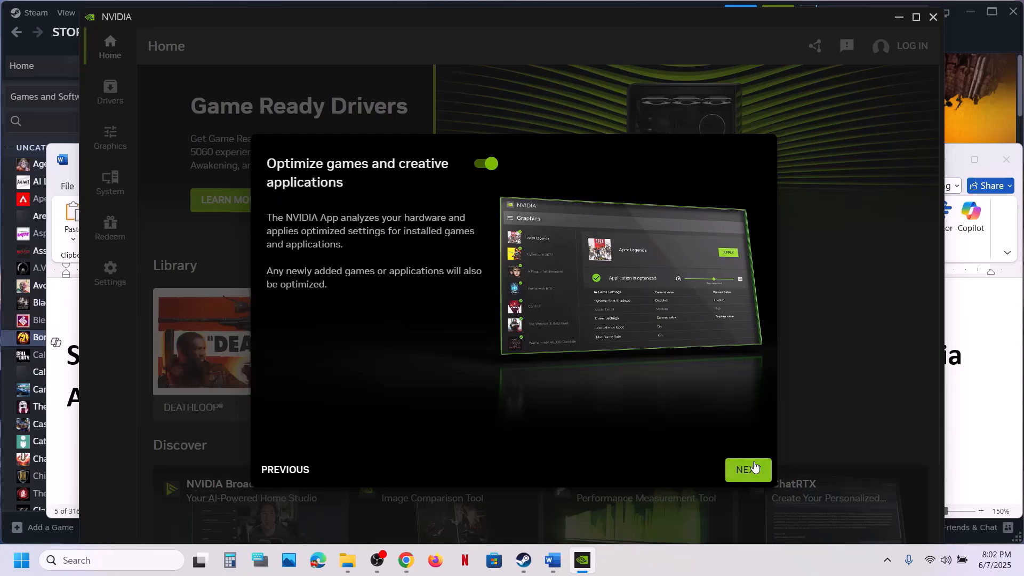
left_click(753, 467)
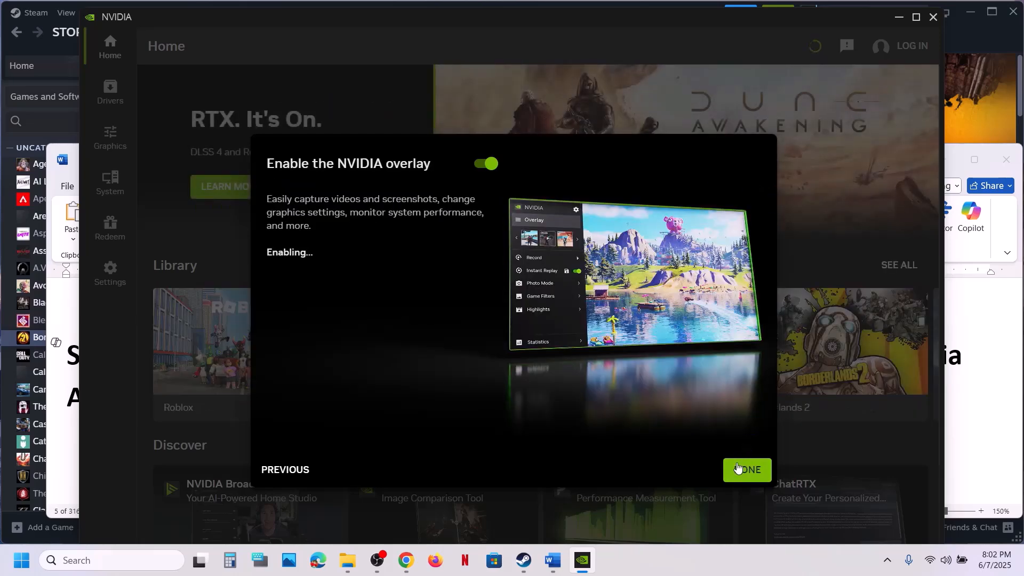
left_click(746, 469)
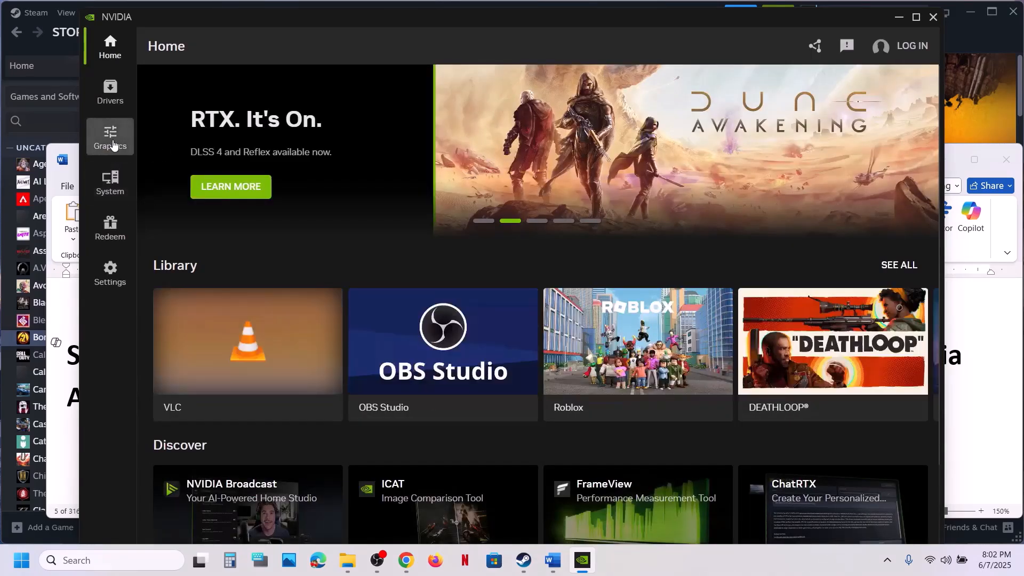
- Open the Borderlands 2 graphics settings in the maximized NVIDIA App and review its recommended in-game values and driver settings
left_click(113, 144)
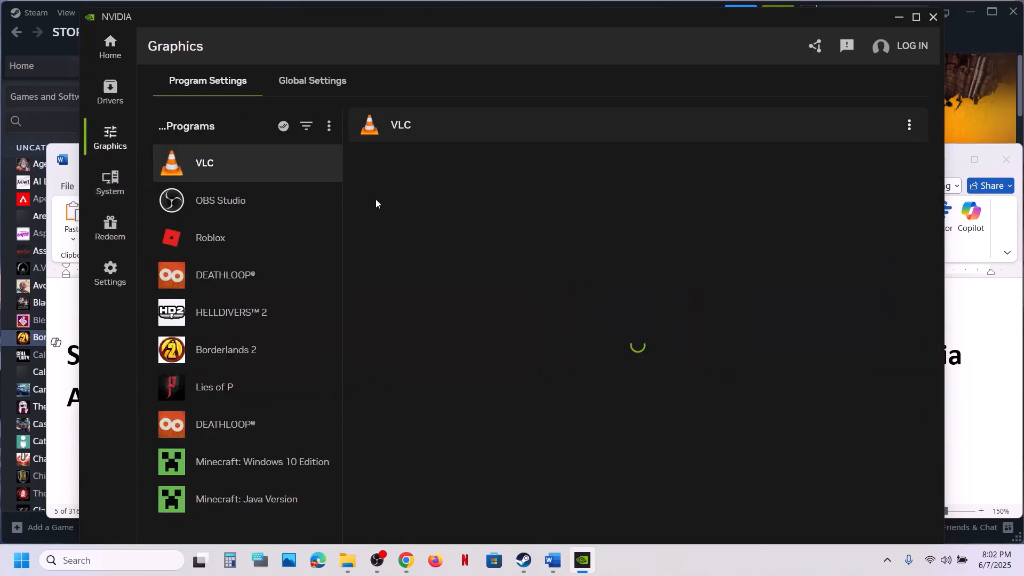
left_click(251, 347)
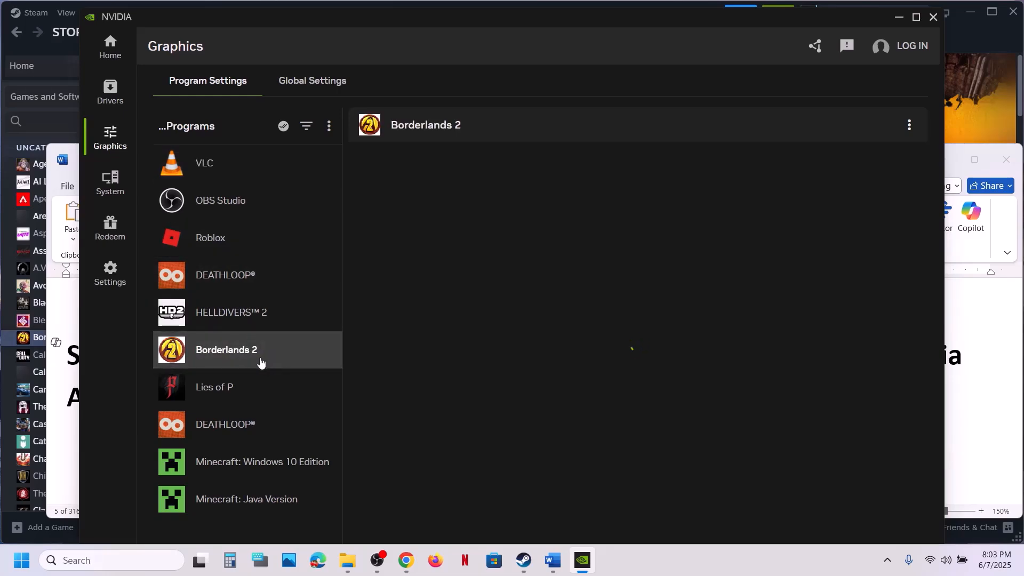
left_click(917, 21)
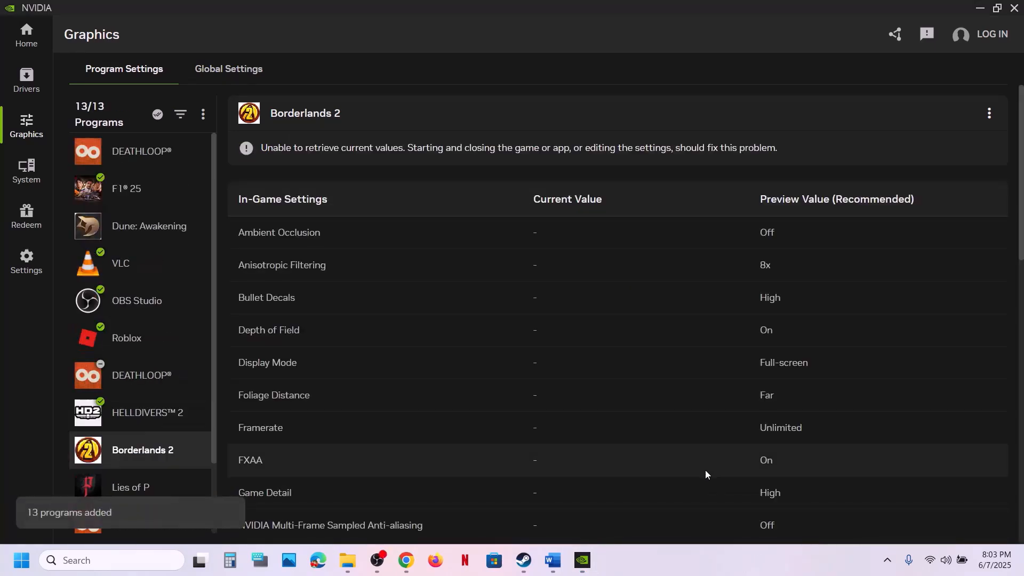
scroll(705, 473, "down", 6)
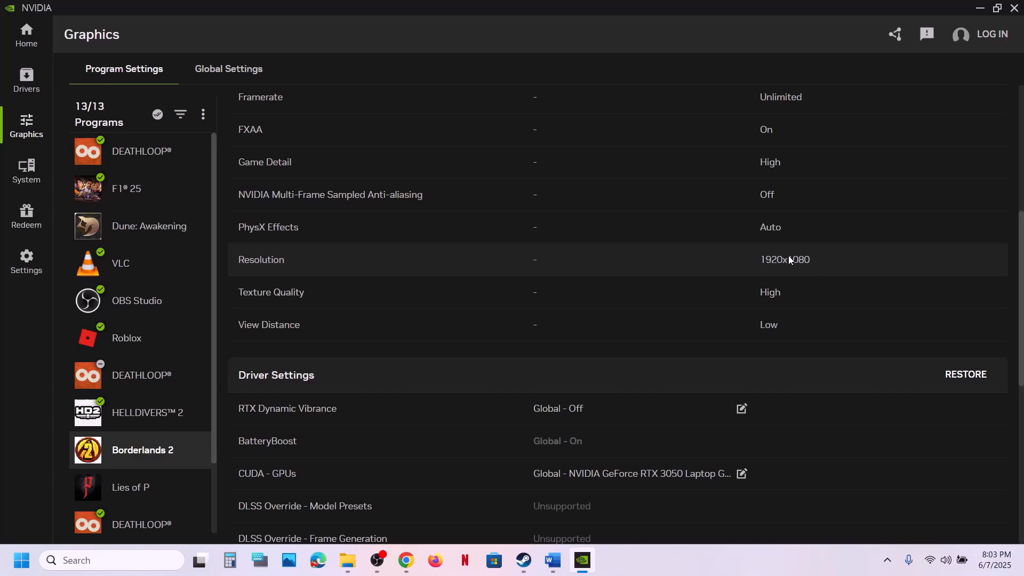
scroll(788, 255, "up", 6)
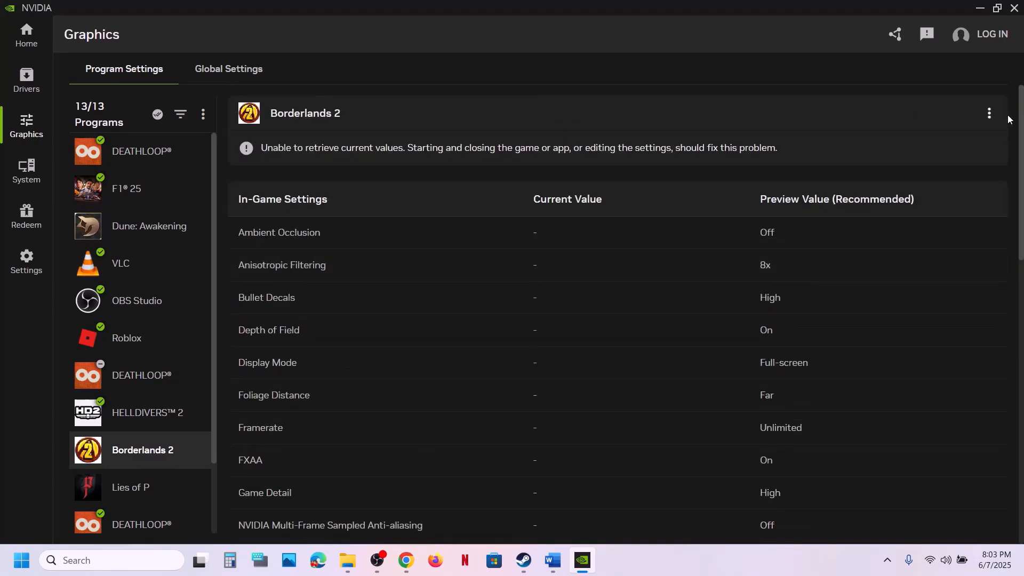
- Check the additional program actions for Borderlands 2, look over its settings list again, and close the NVIDIA App
left_click(989, 113)
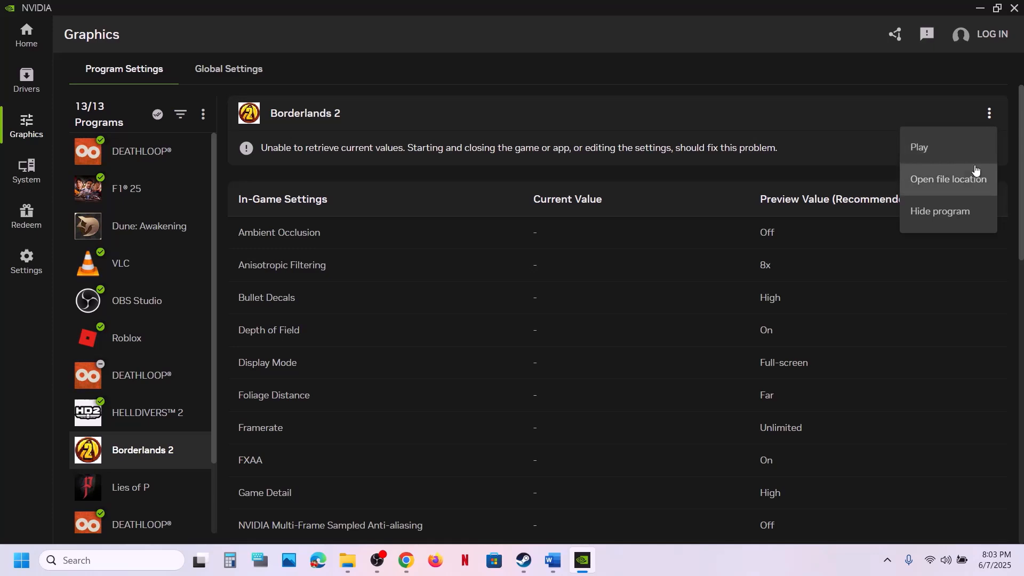
left_click(830, 113)
scroll(747, 424, "down", 8)
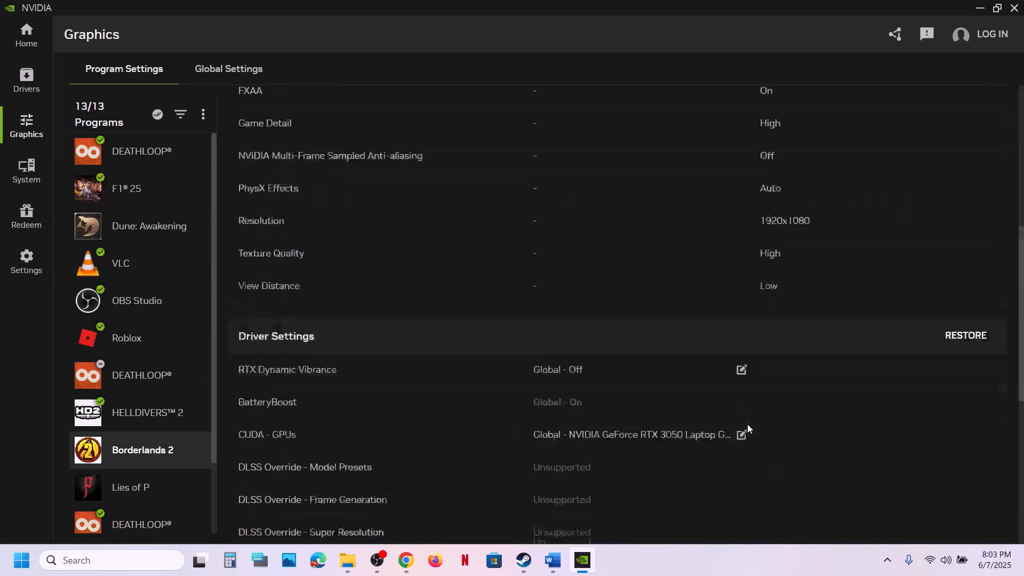
scroll(789, 383, "up", 8)
scroll(774, 336, "down", 2)
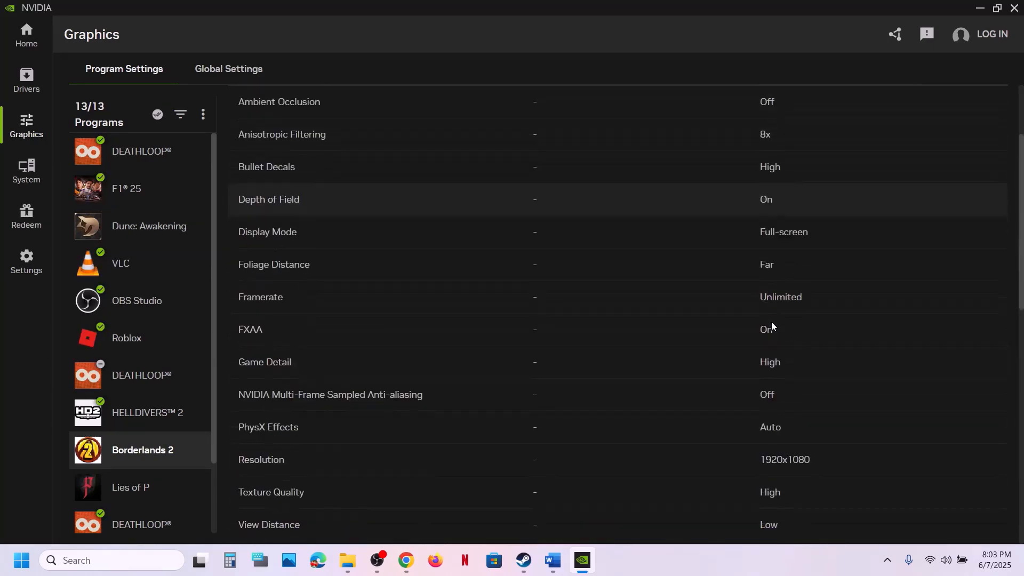
left_click(1015, 8)
- Go to Step 13 in the Word document and highlight the wording about the integrated onboard graphics card
scroll(511, 425, "down", 3)
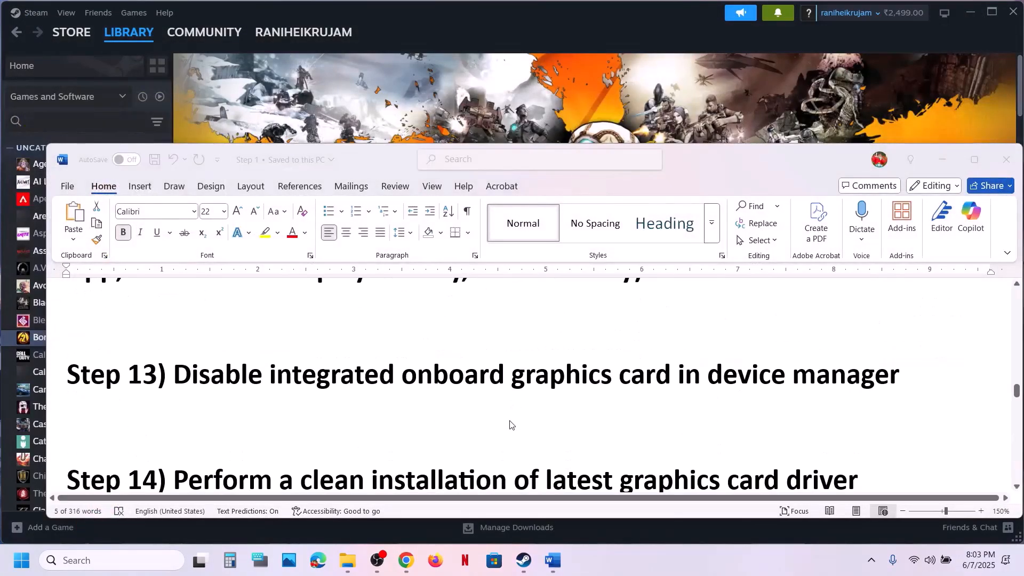
left_click(299, 382)
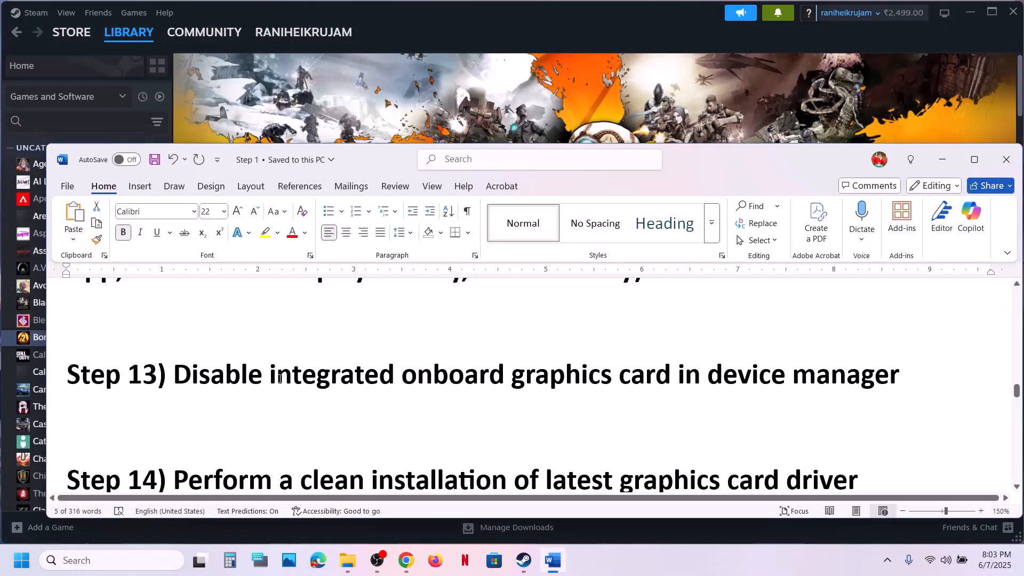
left_click_drag(279, 379, 616, 379)
- Open Device Manager, expand the display adapters, and view the properties of the NVIDIA GeForce RTX 3050 Laptop GPU
left_click(536, 120)
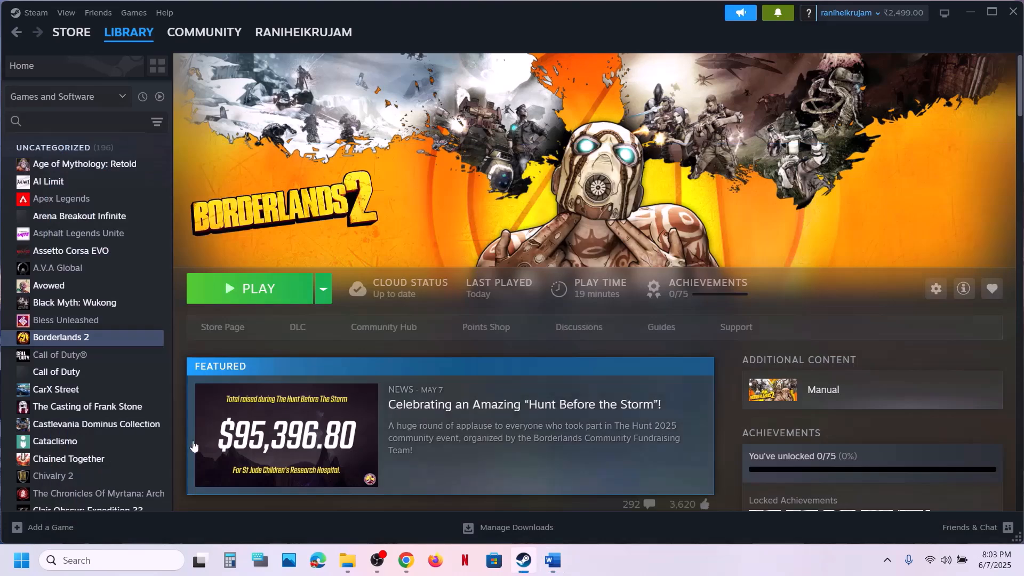
right_click(21, 560)
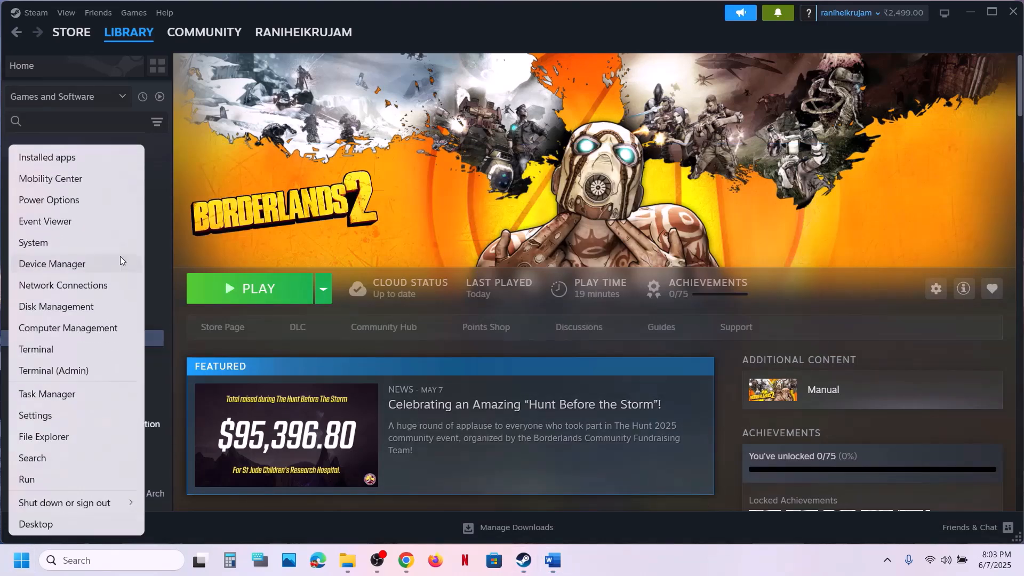
left_click(69, 268)
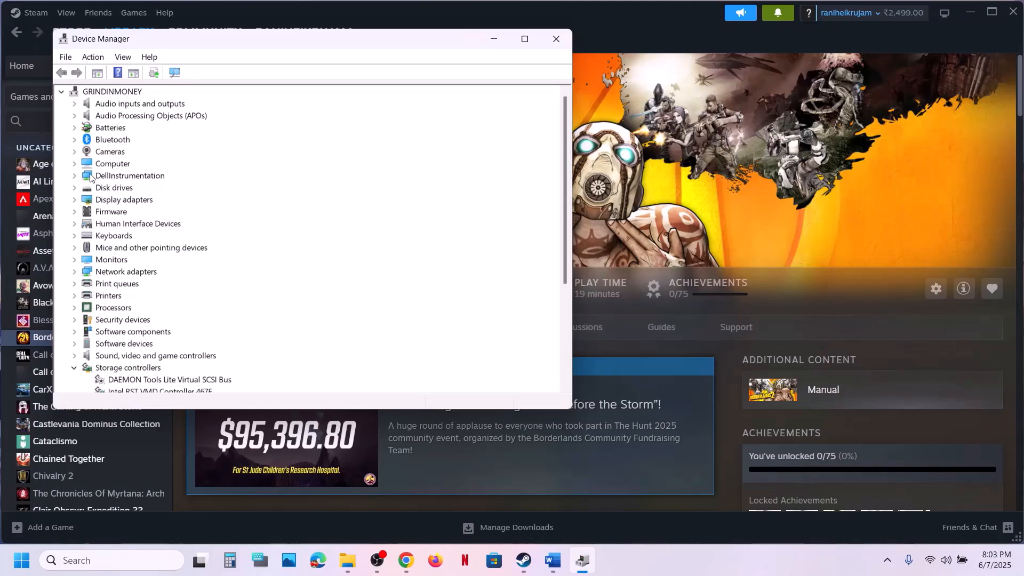
left_click(78, 201)
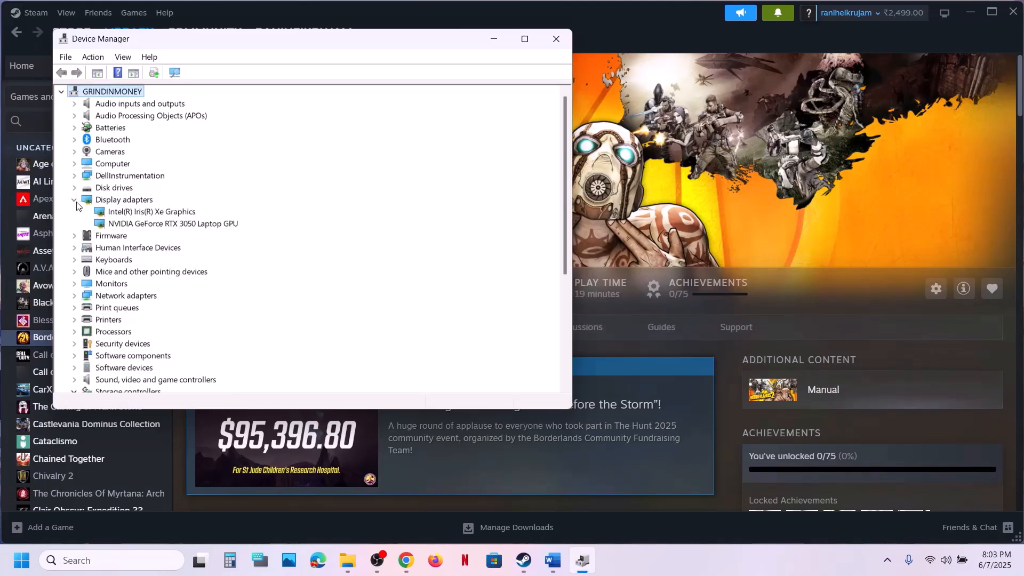
double_click(141, 223)
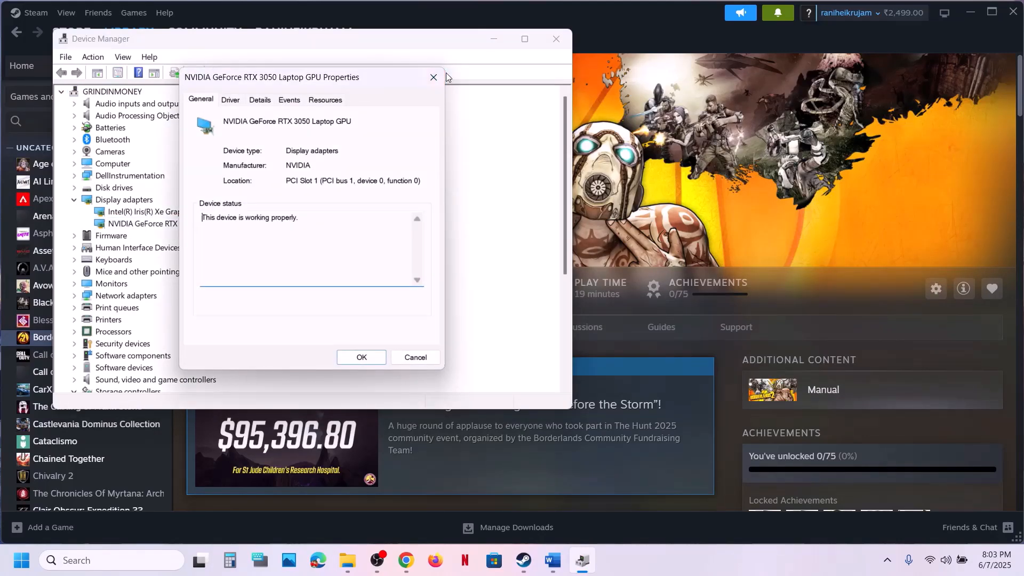
left_click(433, 77)
- Locate the Disable device option for Intel(R) Iris(R) Xe Graphics without applying it, and close Device Manager
left_click(154, 212)
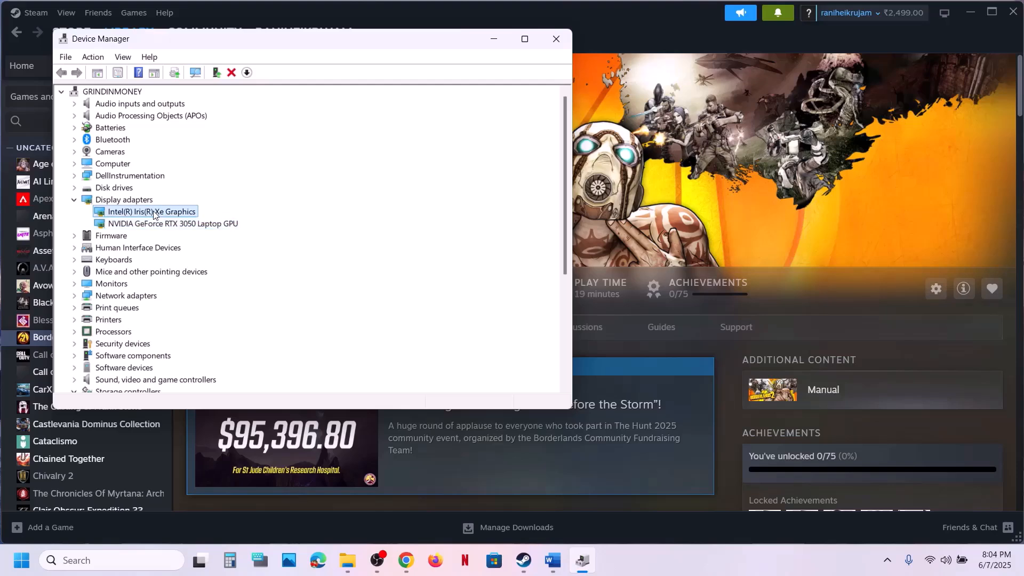
right_click(153, 214)
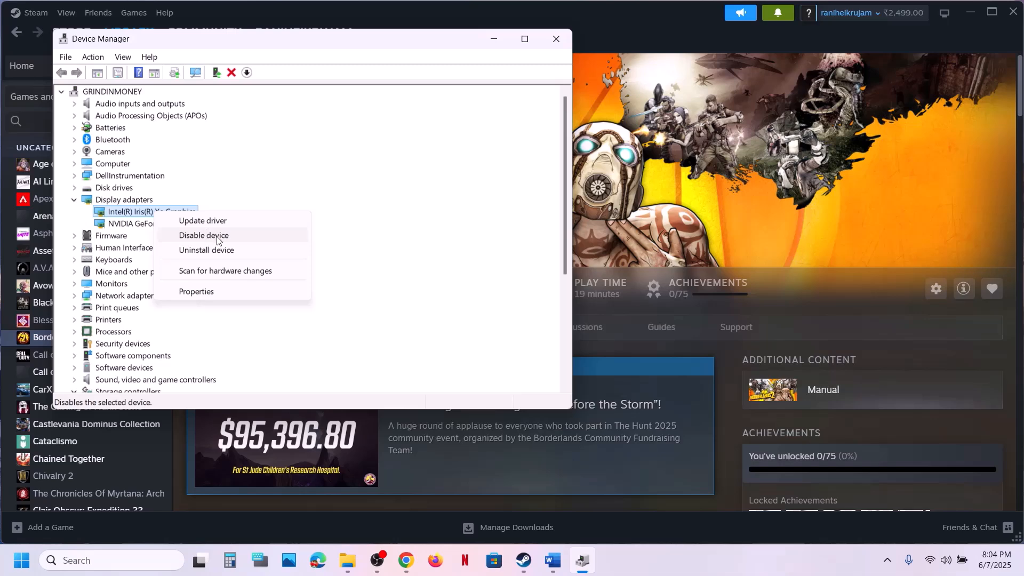
left_click(250, 175)
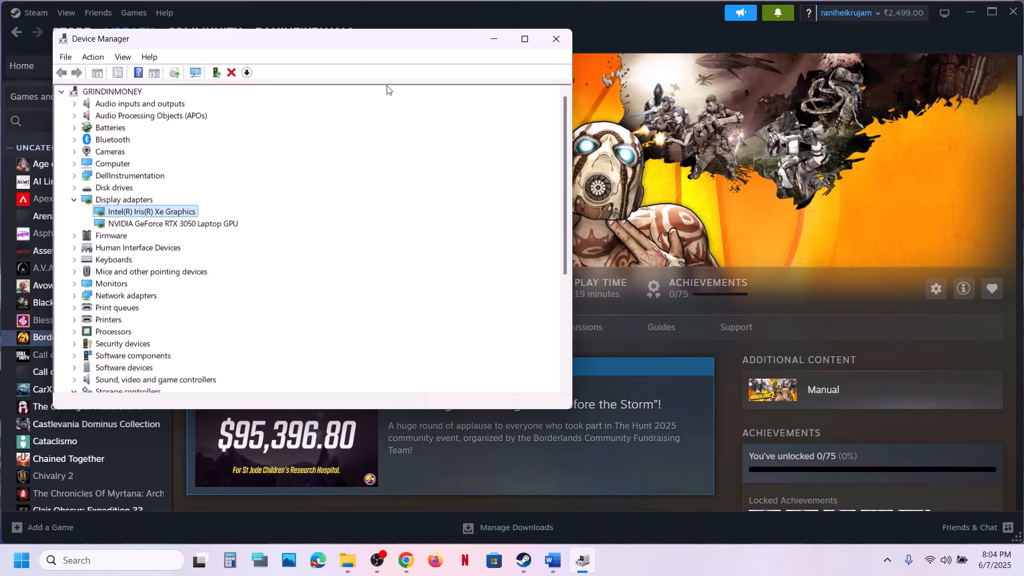
right_click(185, 213)
left_click(416, 133)
left_click(556, 38)
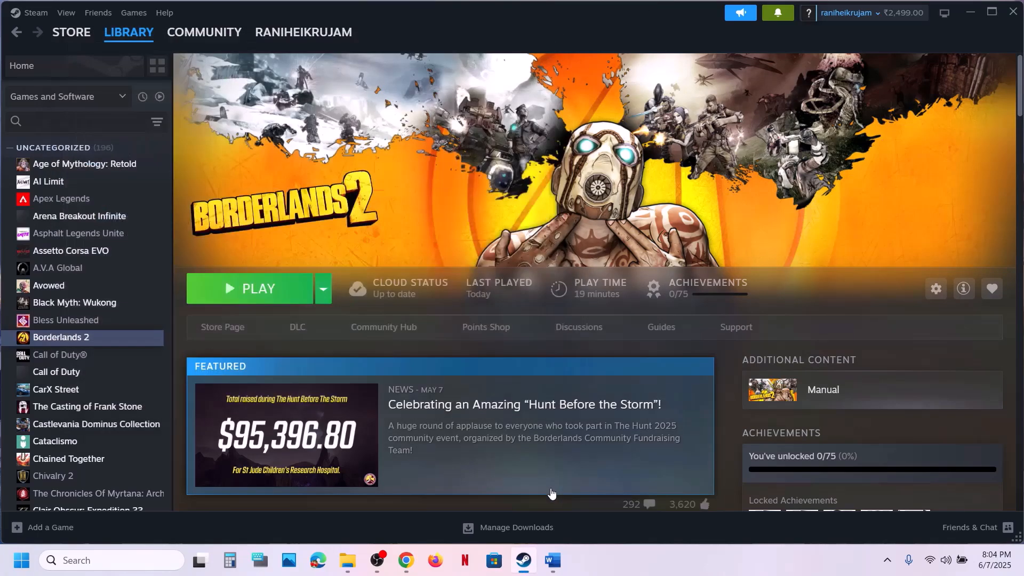
- Return to the Word document and highlight Step 14's clean driver installation wording and its NVIDIA and AMD driver links
left_click(550, 545)
scroll(220, 352, "down", 3)
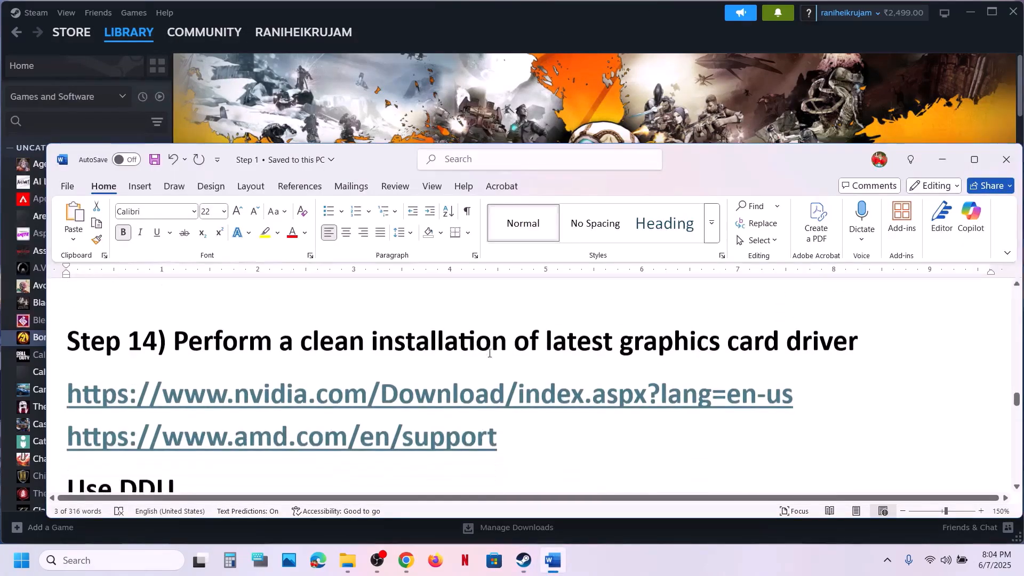
left_click_drag(174, 341, 779, 357)
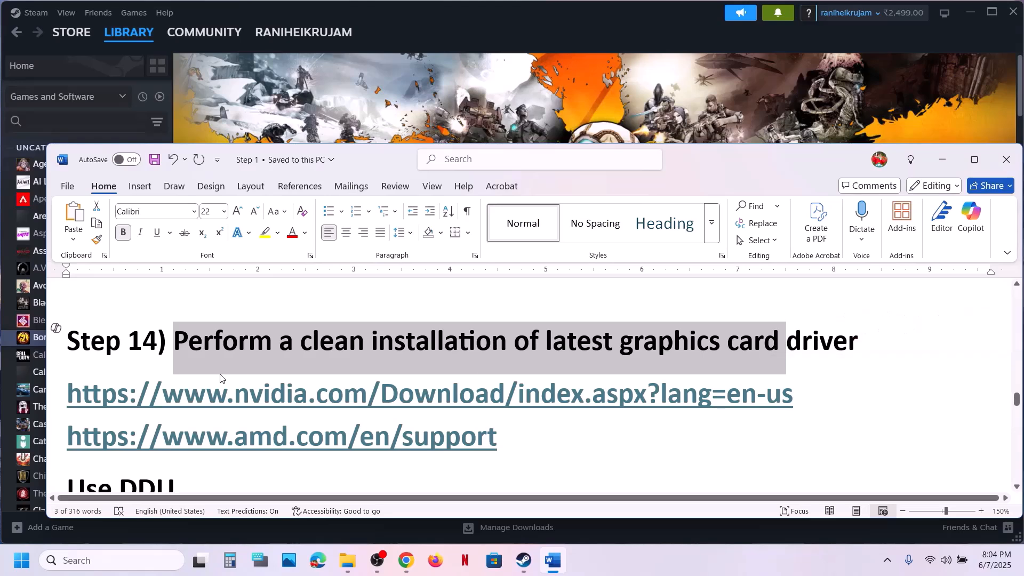
left_click_drag(205, 394, 647, 396)
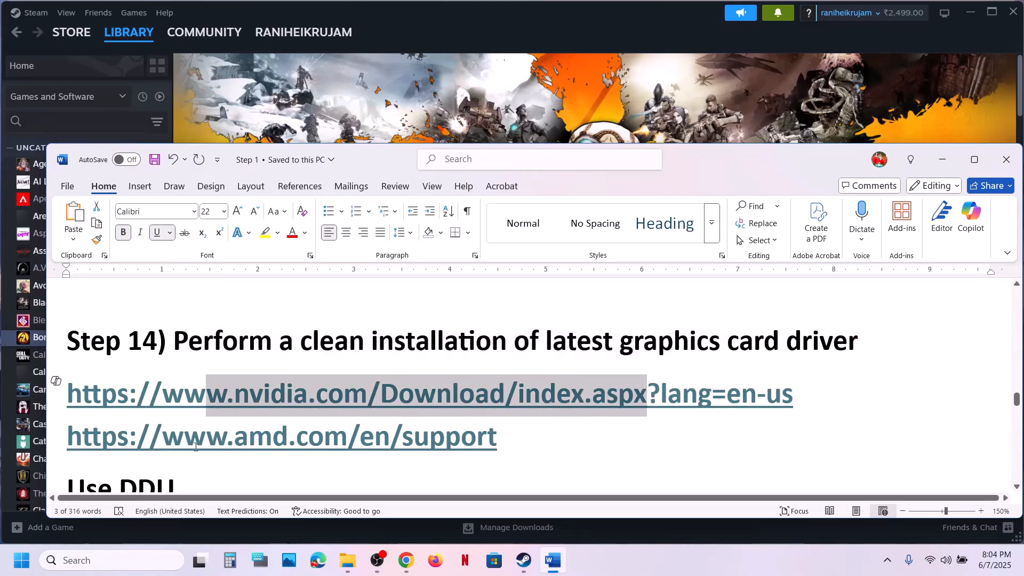
left_click_drag(196, 447, 434, 447)
left_click_drag(206, 394, 489, 395)
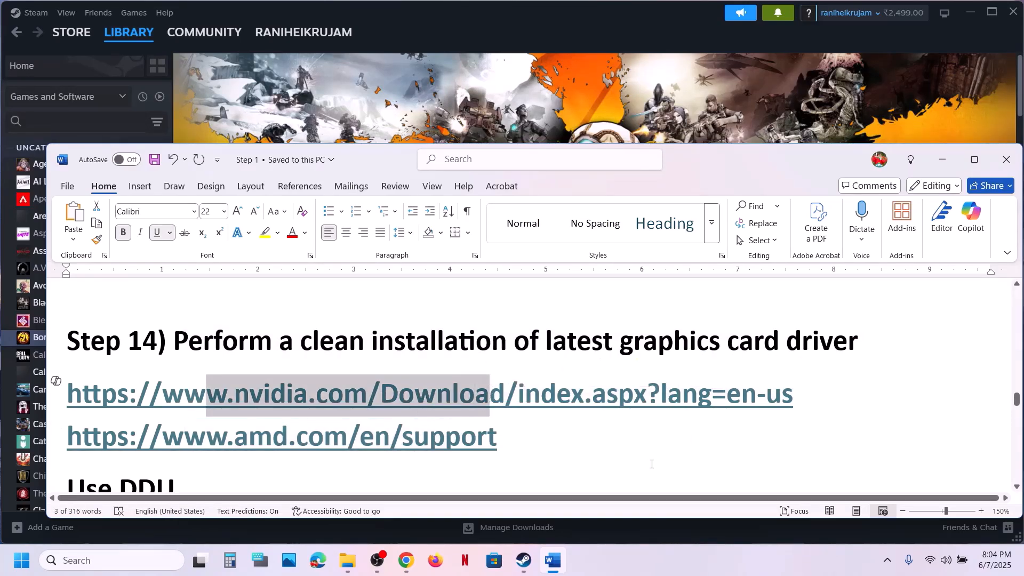
- On NVIDIA's drivers page in Chrome, choose Windows 11 and search for GeForce RTX 3050 Laptop GPU drivers
left_click(673, 555)
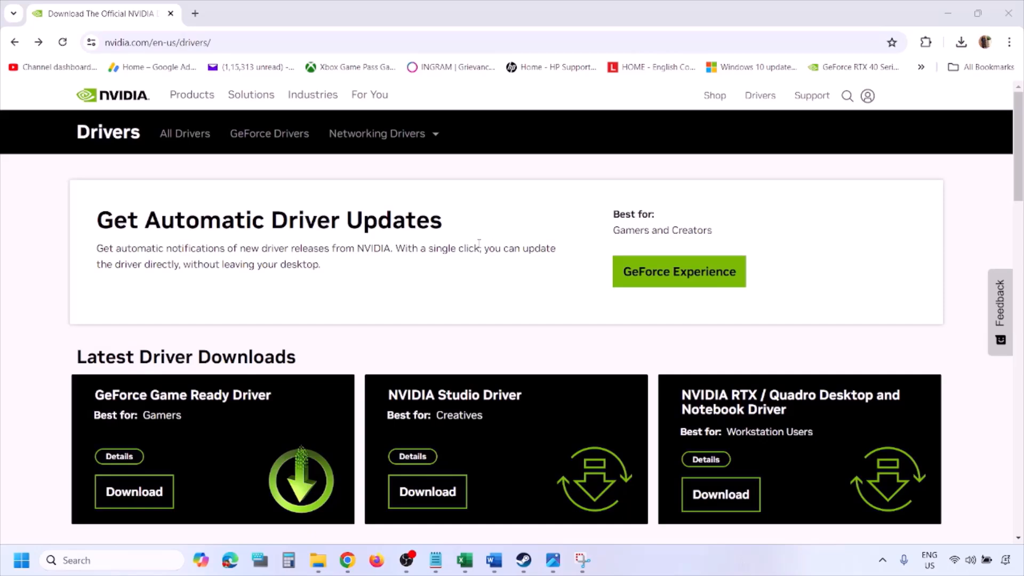
scroll(239, 326, "down", 10)
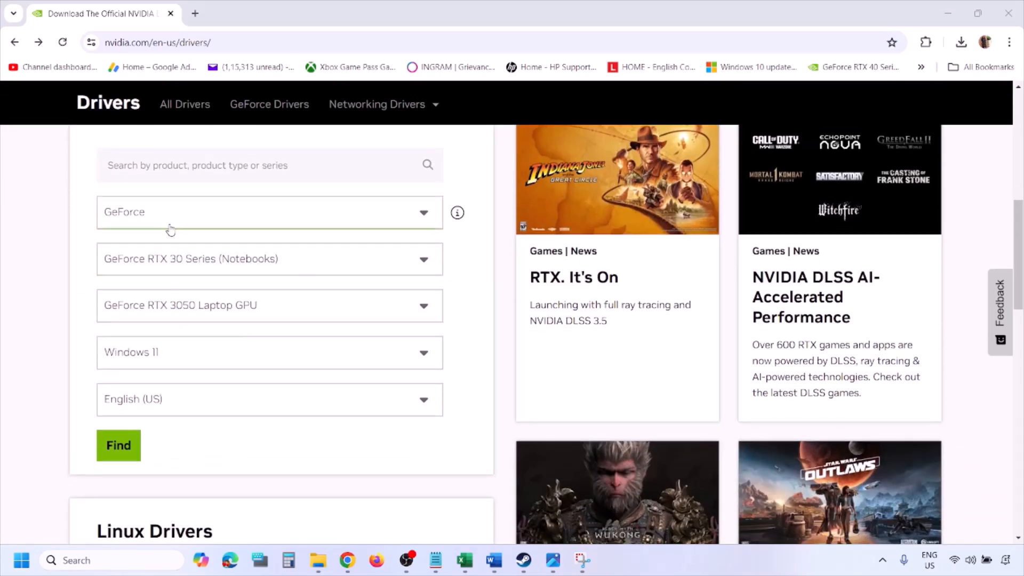
left_click(169, 358)
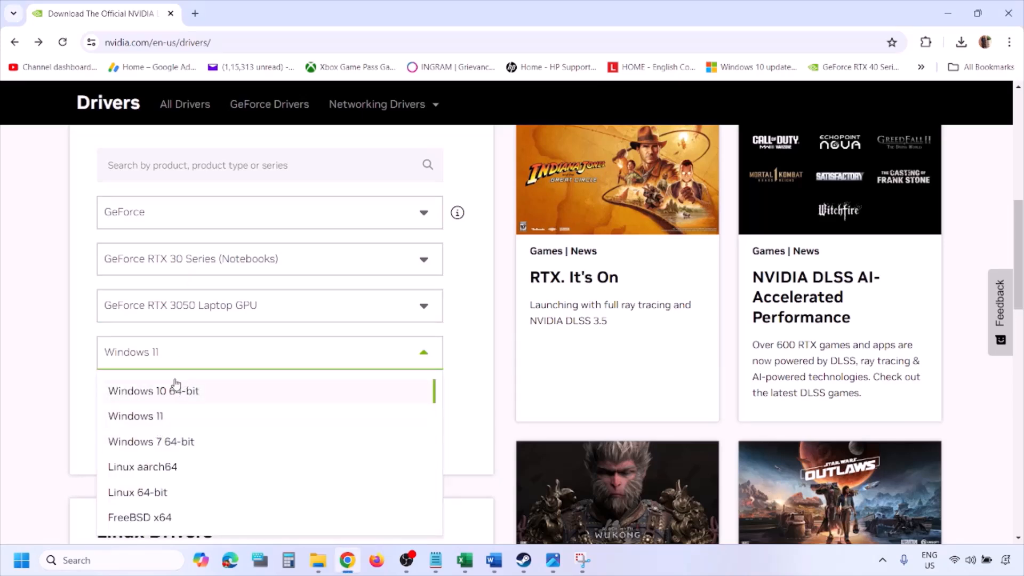
left_click(150, 418)
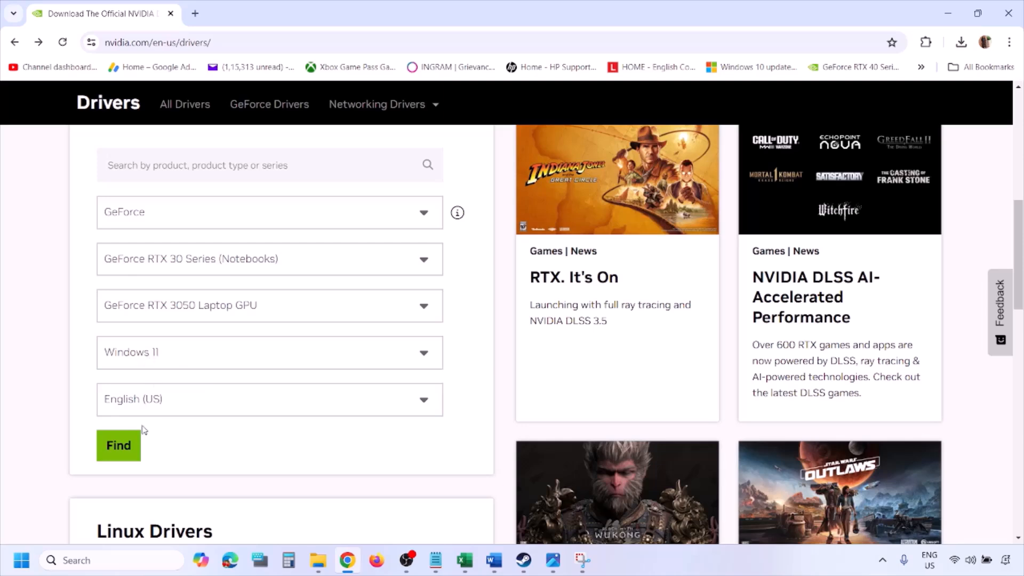
left_click(118, 446)
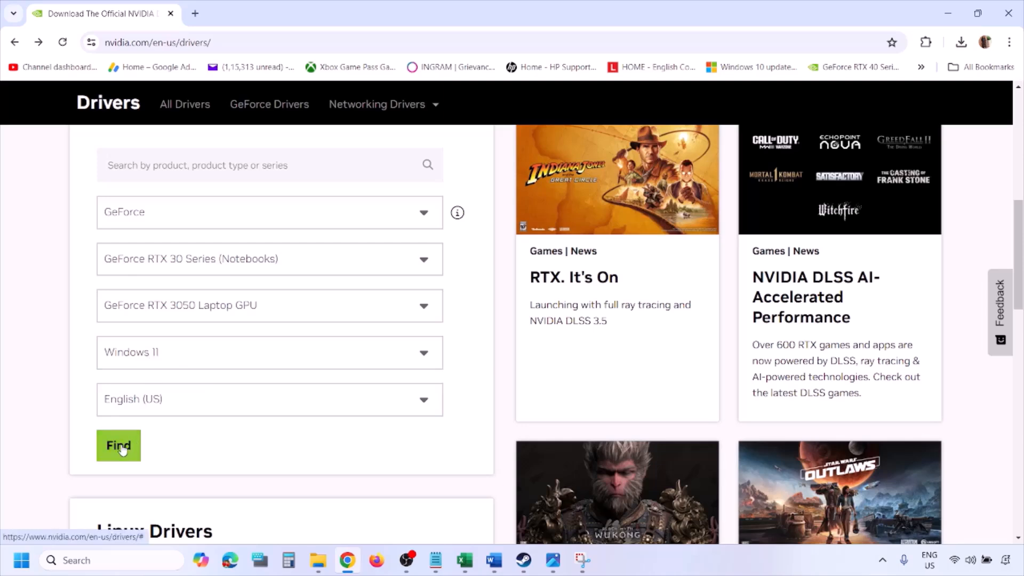
- Switch to Photos and go through 1.png to 5.png, showing the Game Ready Driver download and custom clean installation options
left_click(553, 560)
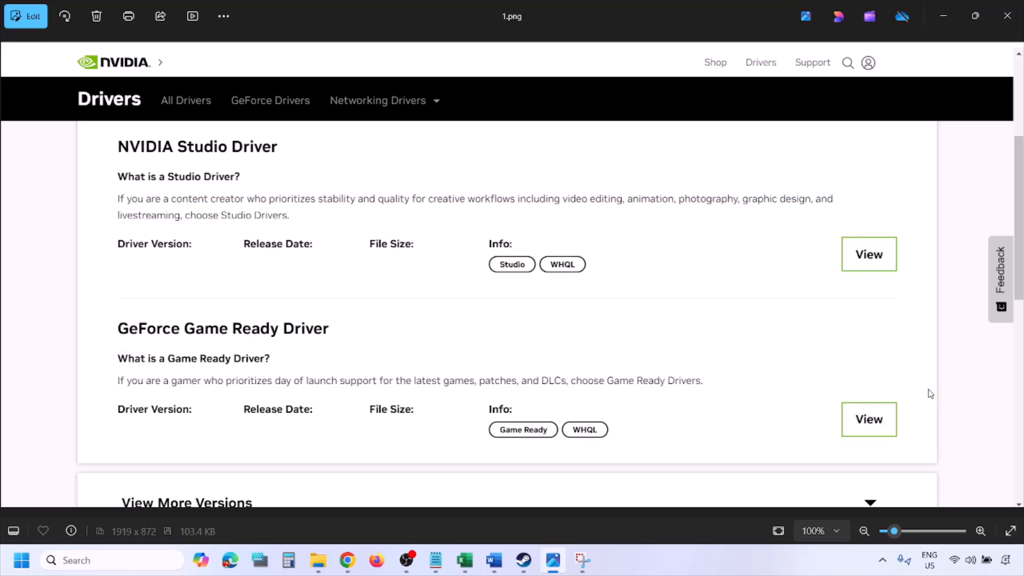
key("Right")
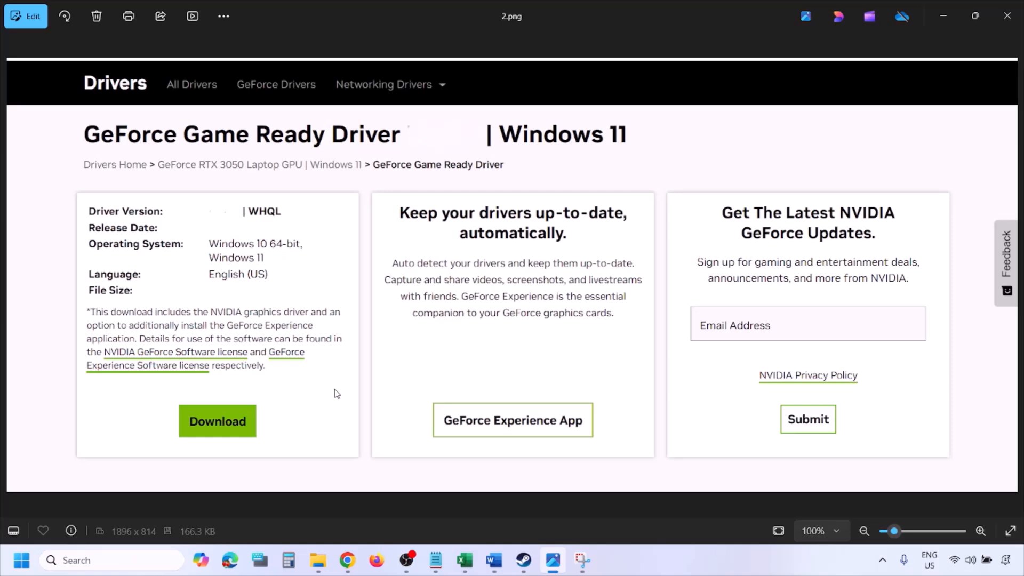
key("Right")
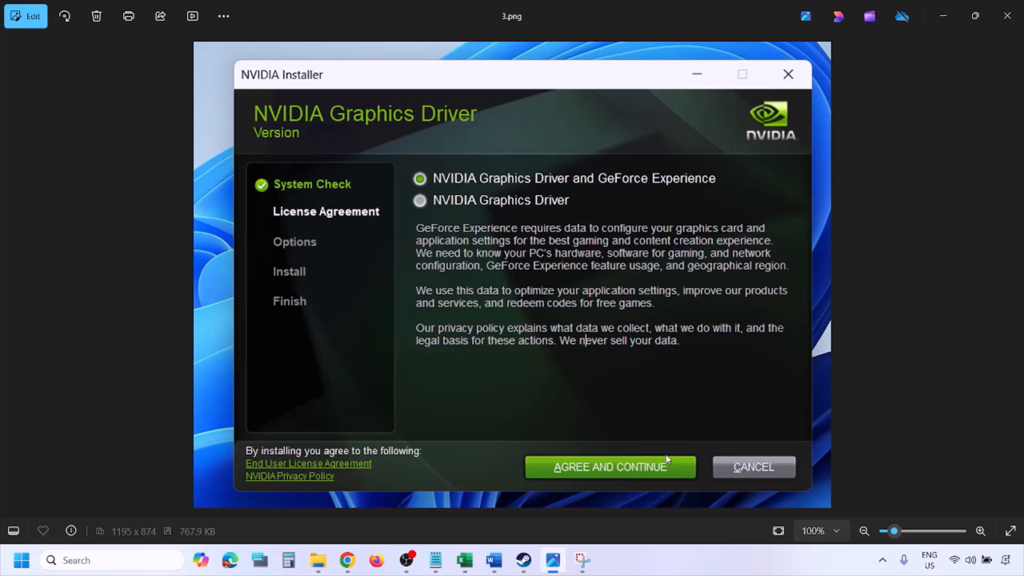
key("Right")
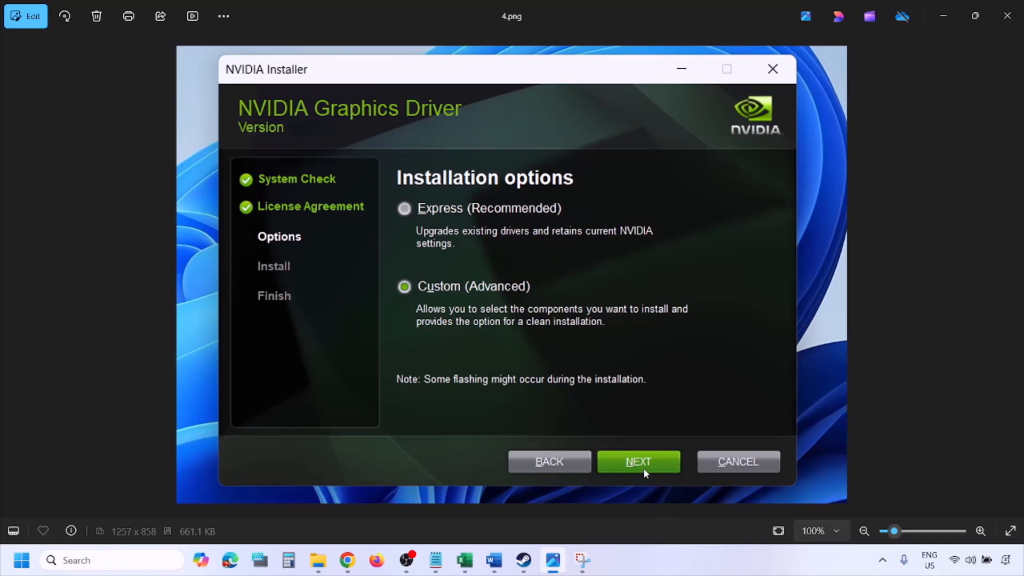
key("Right")
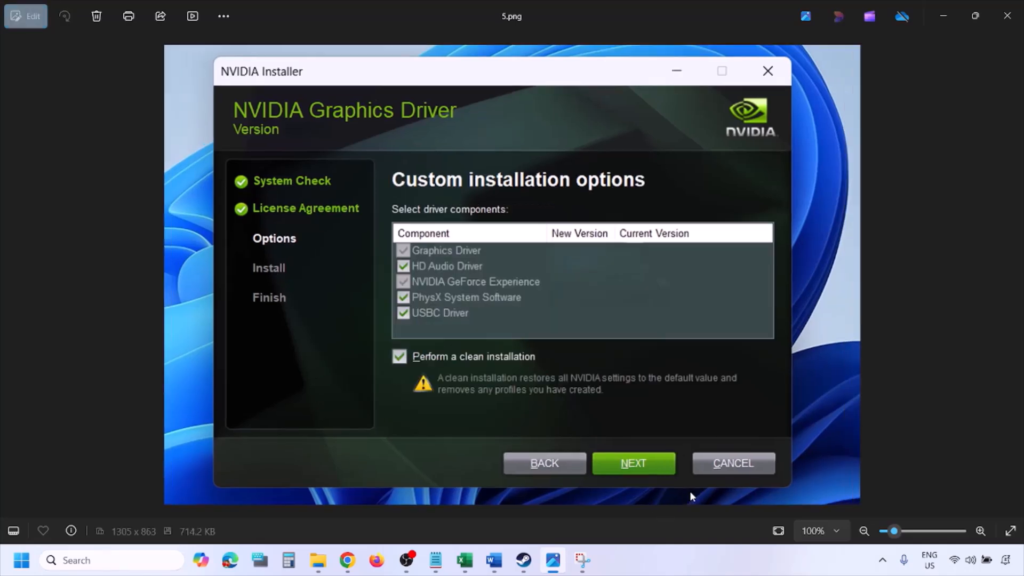
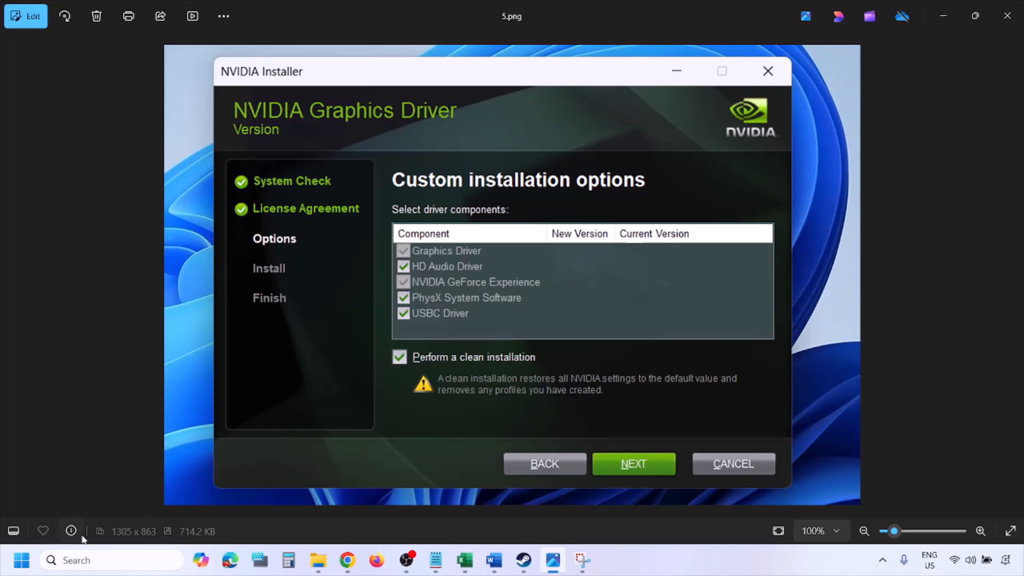
- Bring up the Windows power options, and highlight the Use DDU note under Step 14 in the Word document
left_click(21, 560)
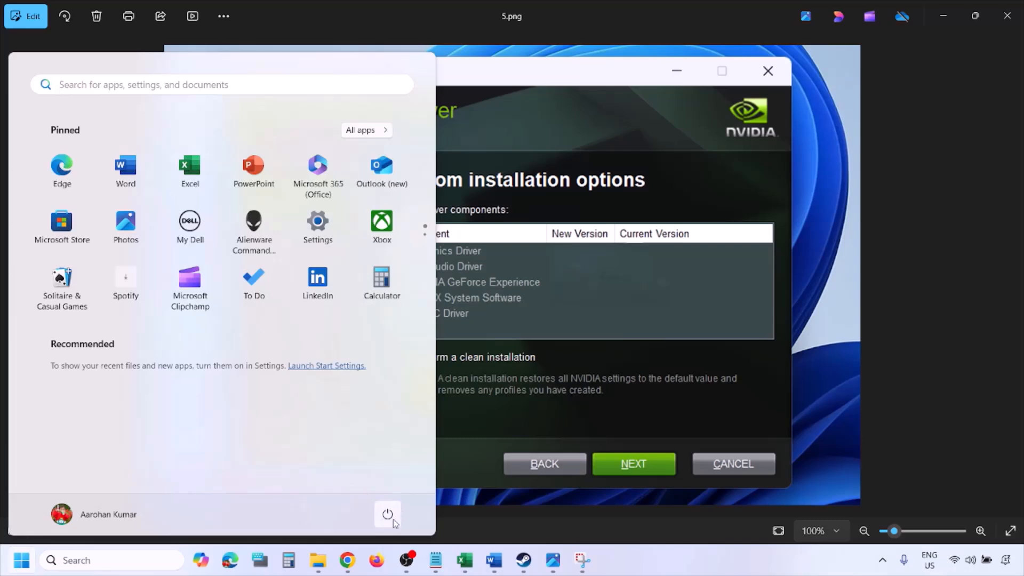
left_click(392, 519)
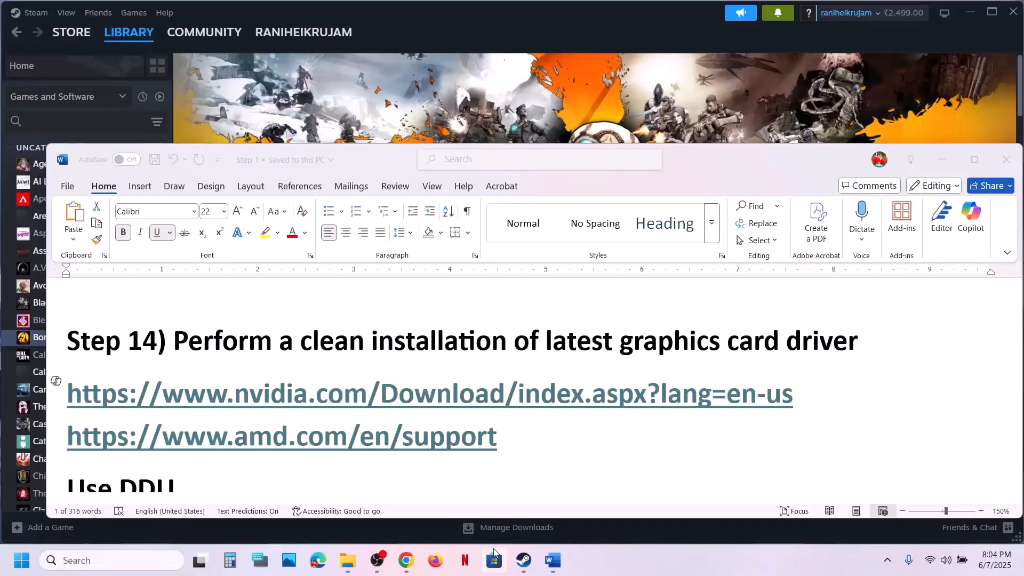
scroll(469, 421, "down", 2)
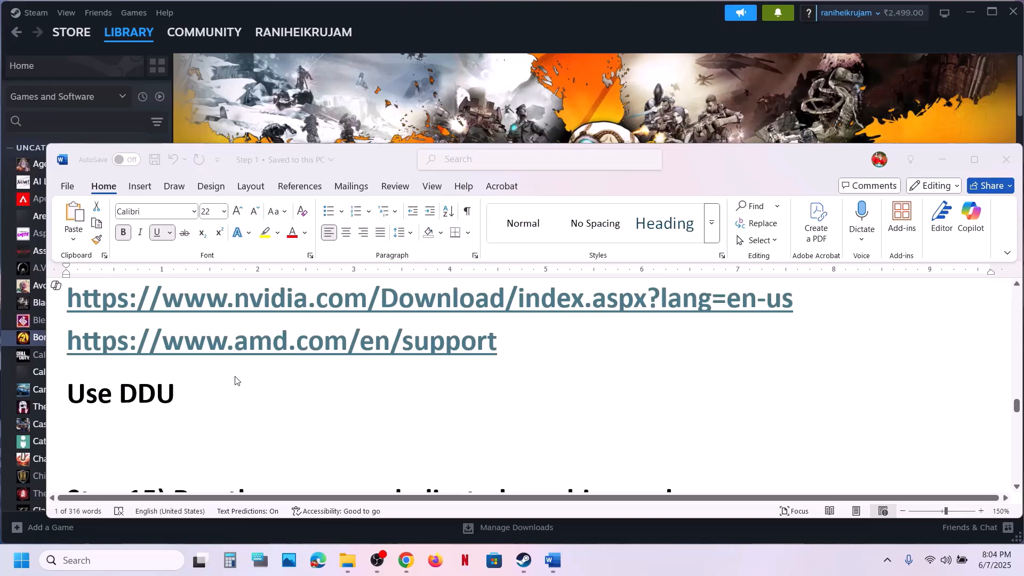
left_click(199, 387)
left_click_drag(183, 392, 139, 395)
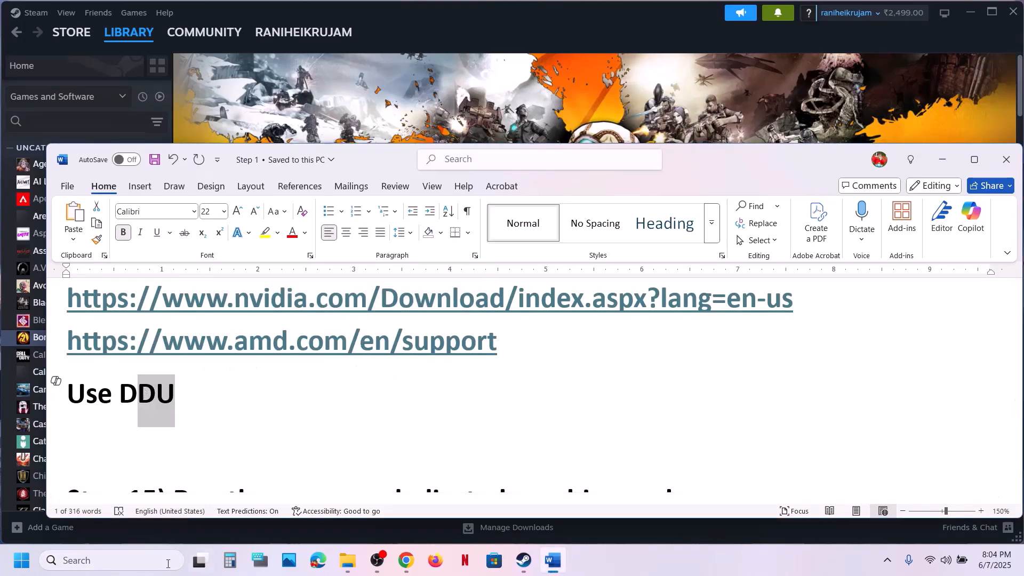
- Search Windows for Display Driver Uninstaller, launch it with administrator permission, and dismiss its update and Safe Mode notices
left_click(134, 565)
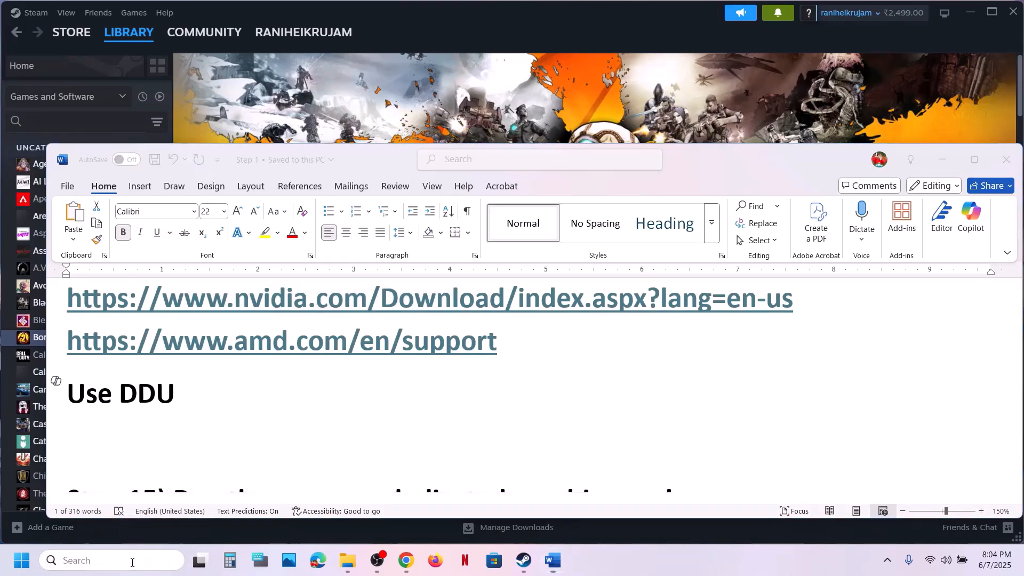
type("isa")
key("BackSpace")
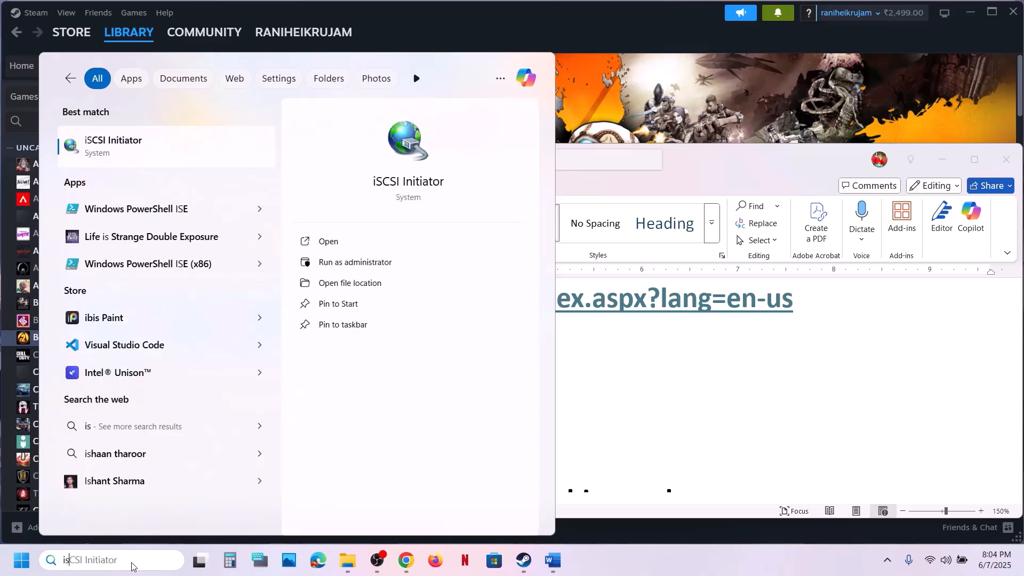
key("BackSpace")
key("BackSpace")
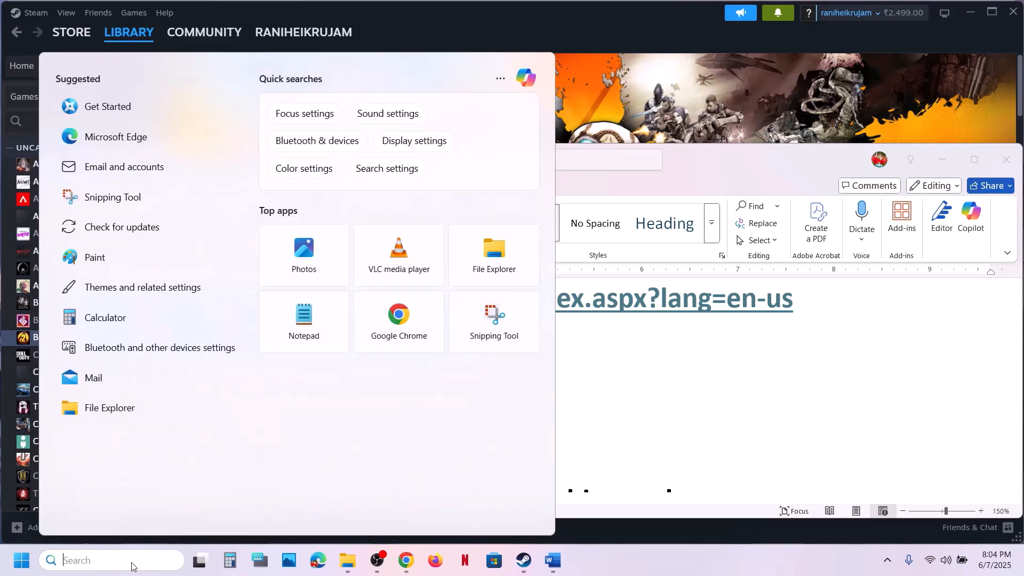
type("display")
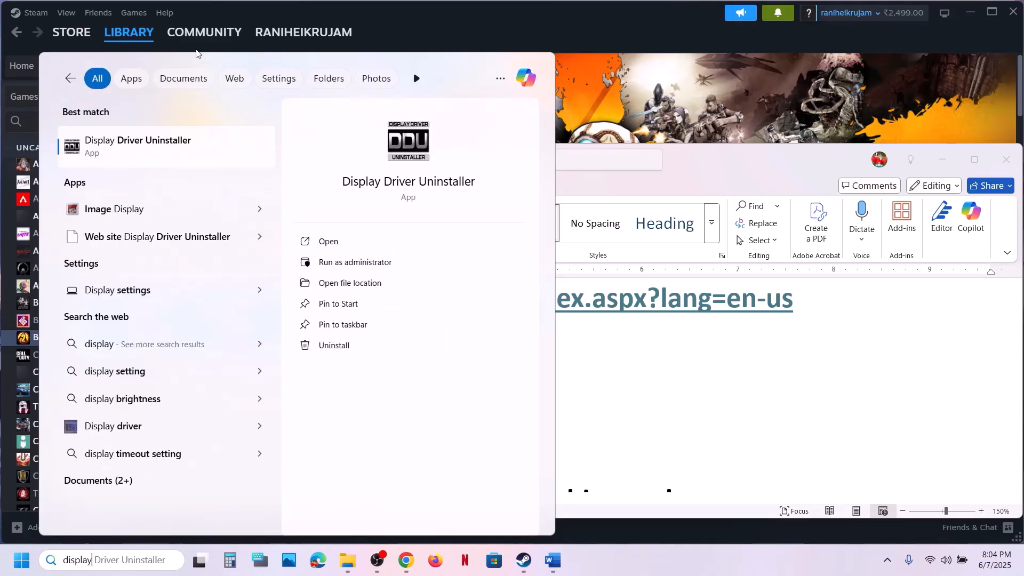
left_click(149, 167)
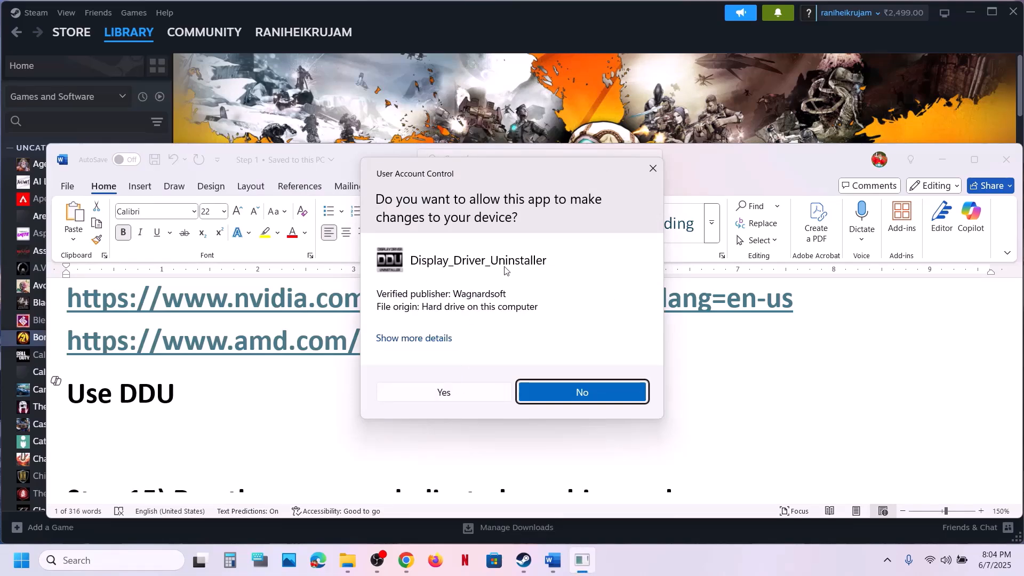
left_click(465, 401)
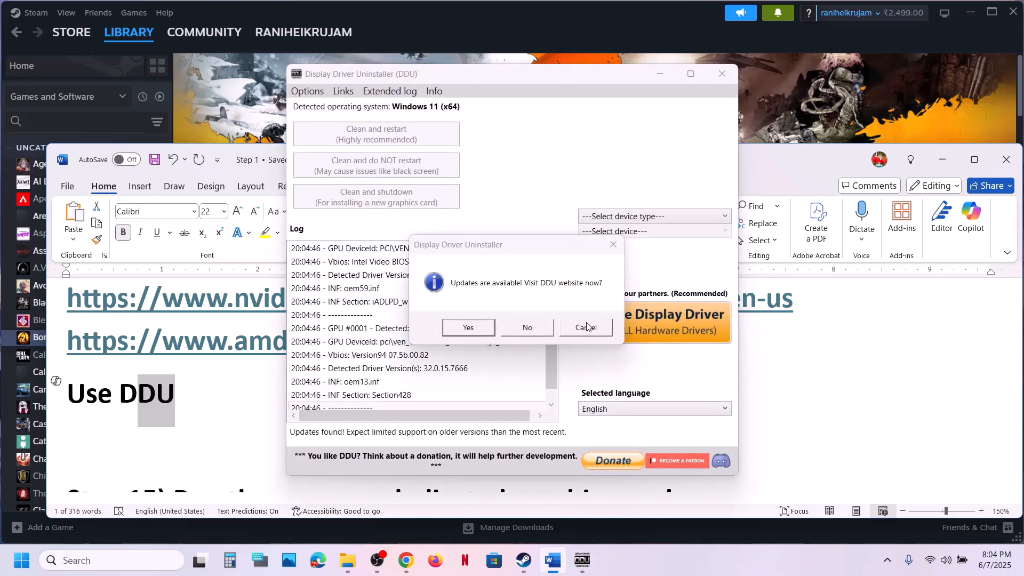
left_click(587, 327)
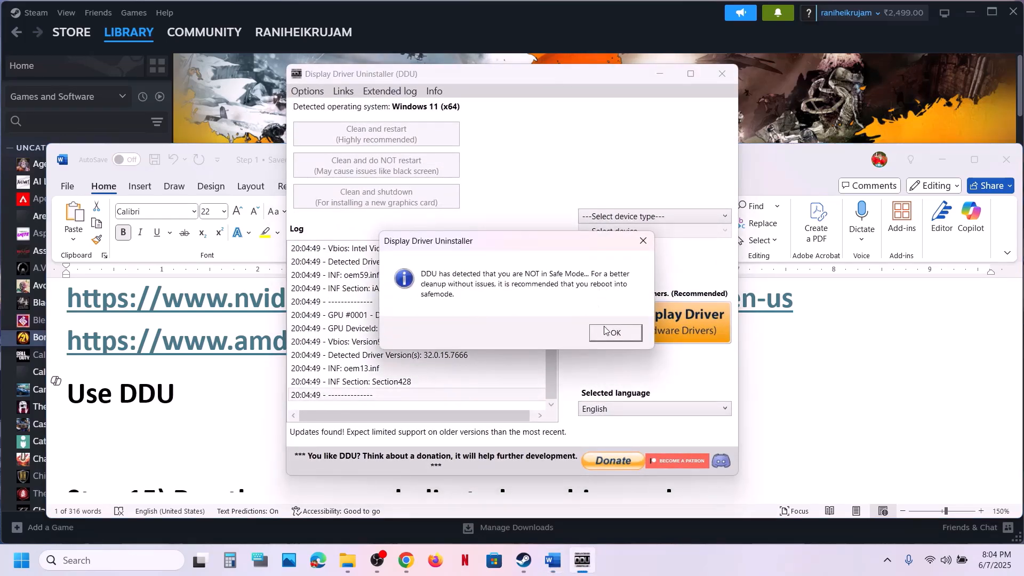
left_click(604, 331)
- Select GPU and NVIDIA as the device in Display Driver Uninstaller, review Clean and restart without running it, and close the program
left_click(635, 216)
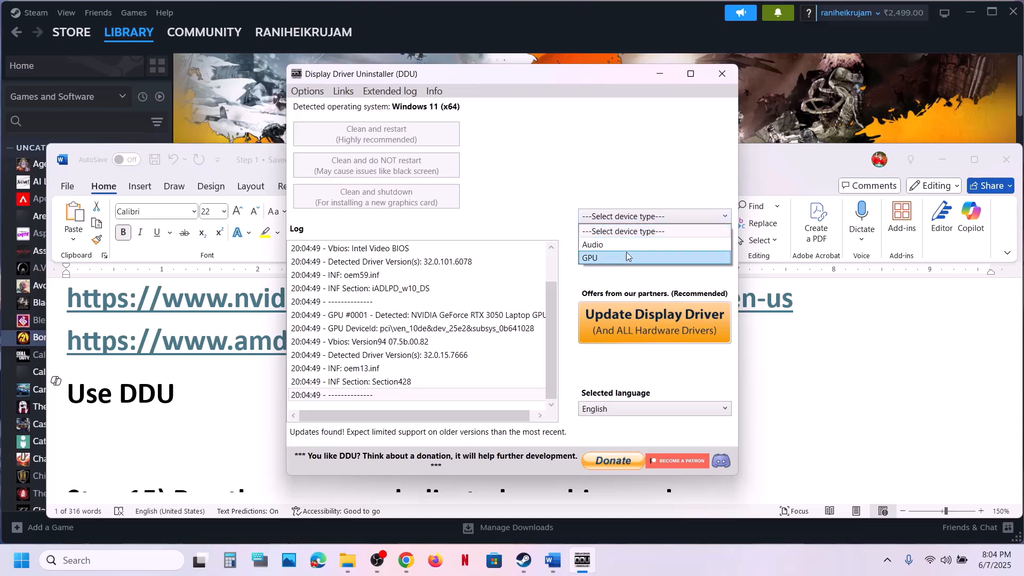
left_click(620, 257)
left_click(635, 233)
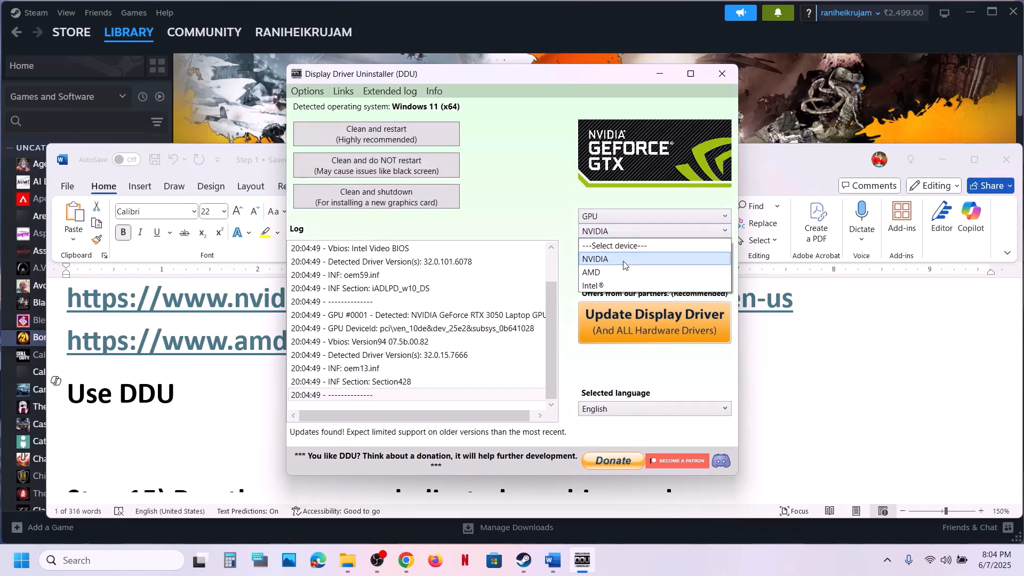
left_click(624, 260)
left_click(623, 236)
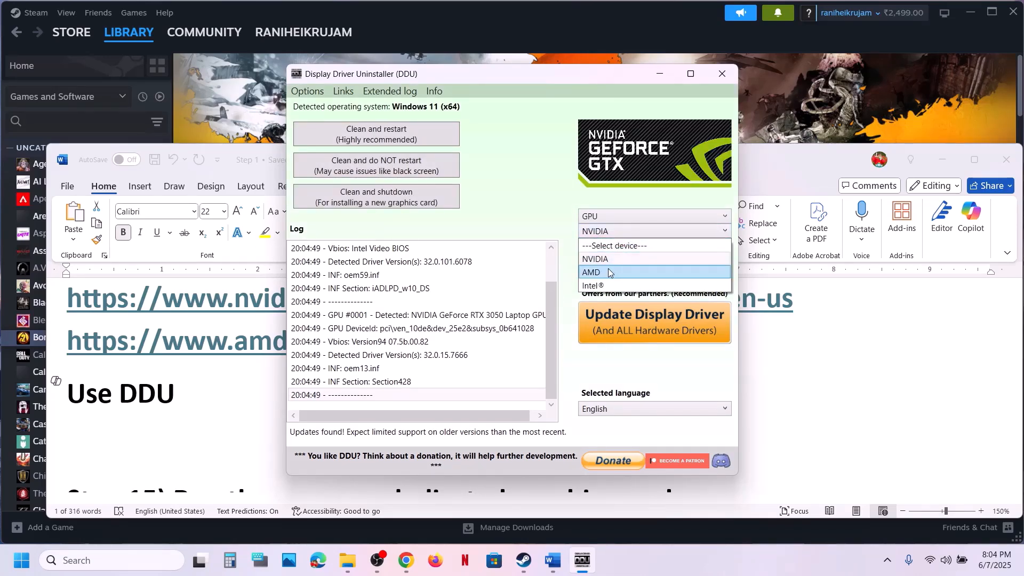
left_click(537, 212)
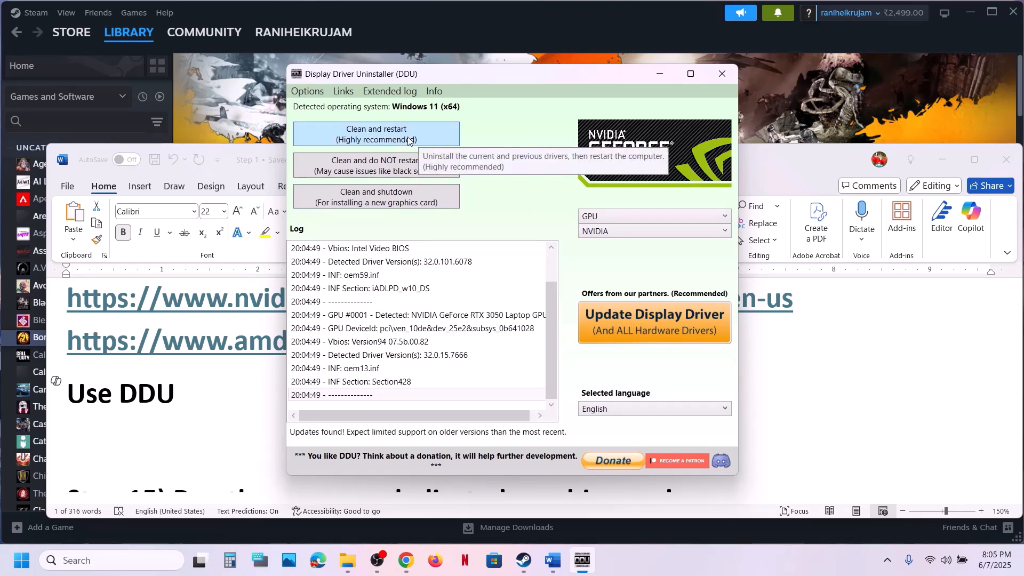
left_click(722, 73)
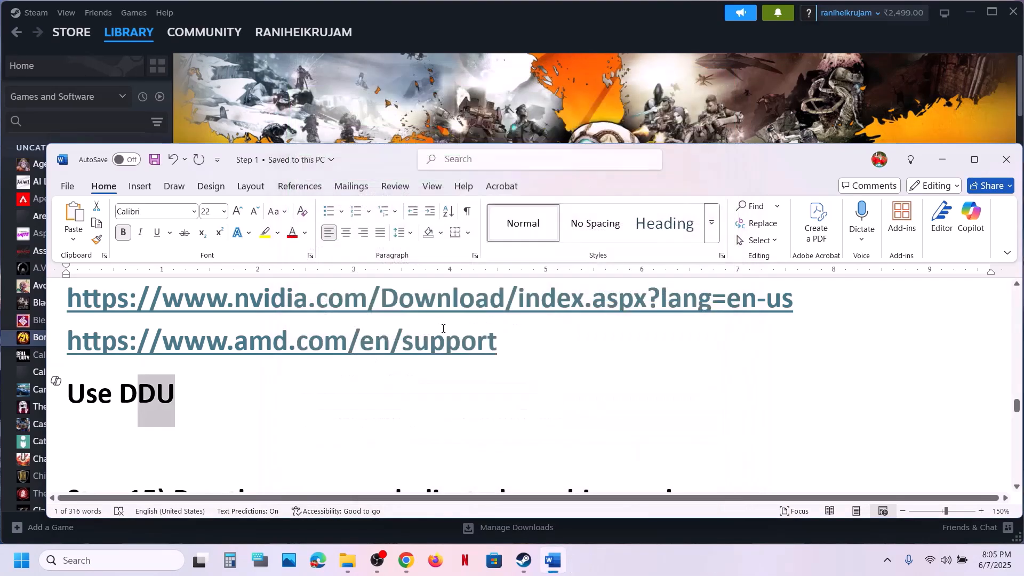
- Highlight the NVIDIA and AMD driver download links under Step 14 in the Word document
scroll(410, 364, "up", 1)
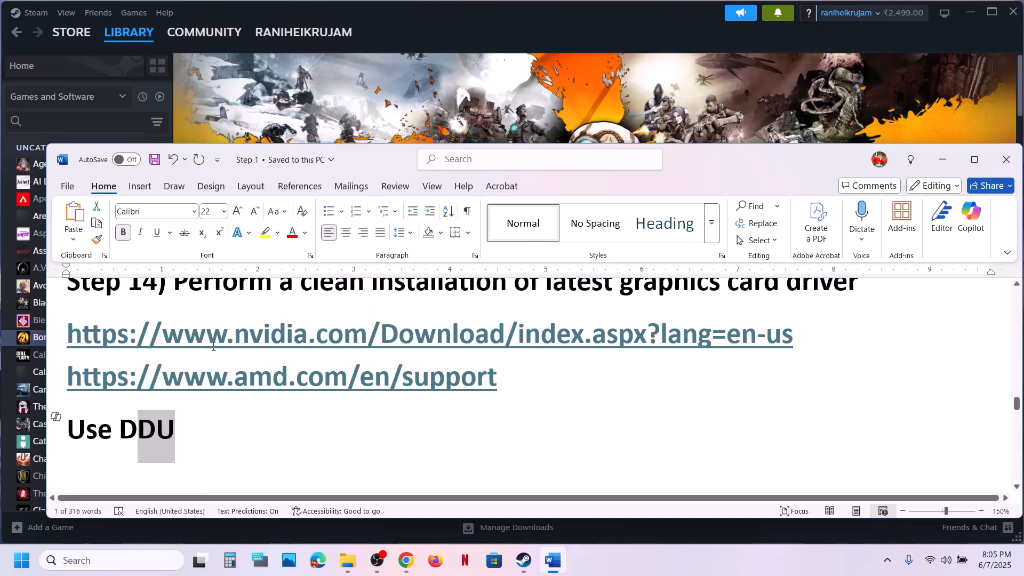
left_click_drag(213, 346, 417, 345)
left_click_drag(228, 378, 410, 380)
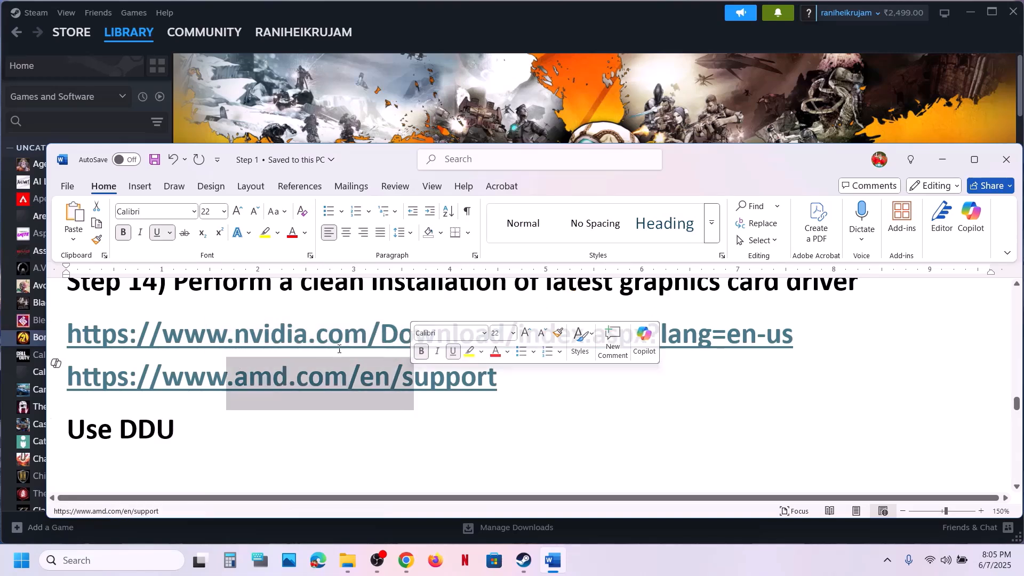
left_click_drag(67, 333, 465, 369)
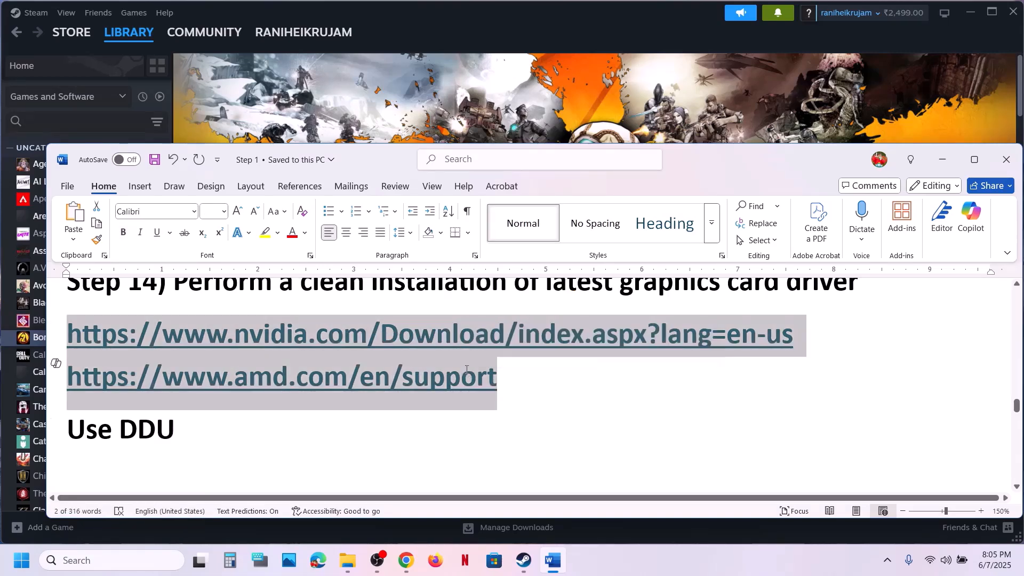
- Copy the word graphics from Step 15 in the Word document and use it in Windows search to open Graphics settings
scroll(466, 369, "down", 3)
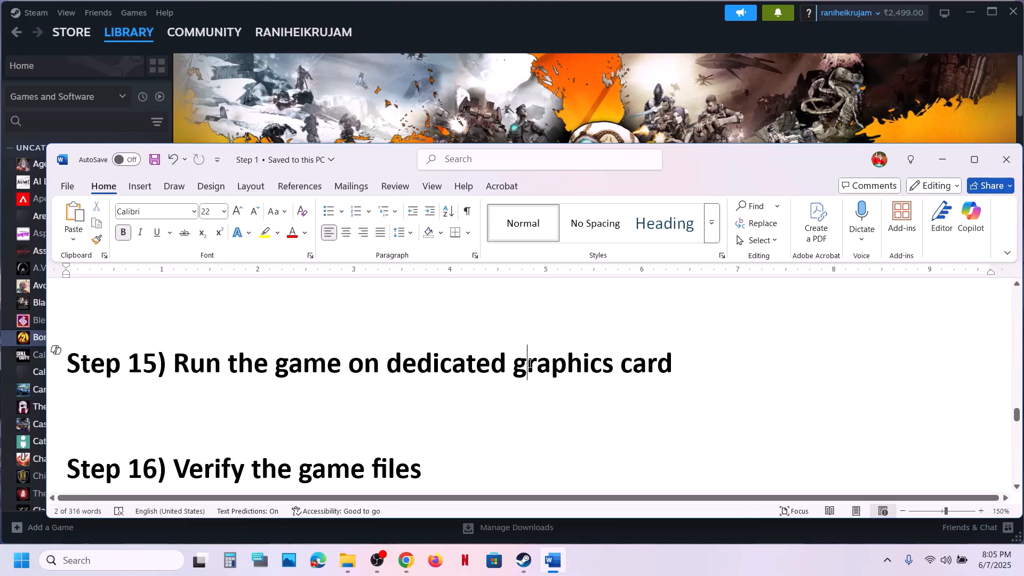
double_click(529, 364)
key("ctrl+c")
left_click(140, 564)
key("ctrl+v")
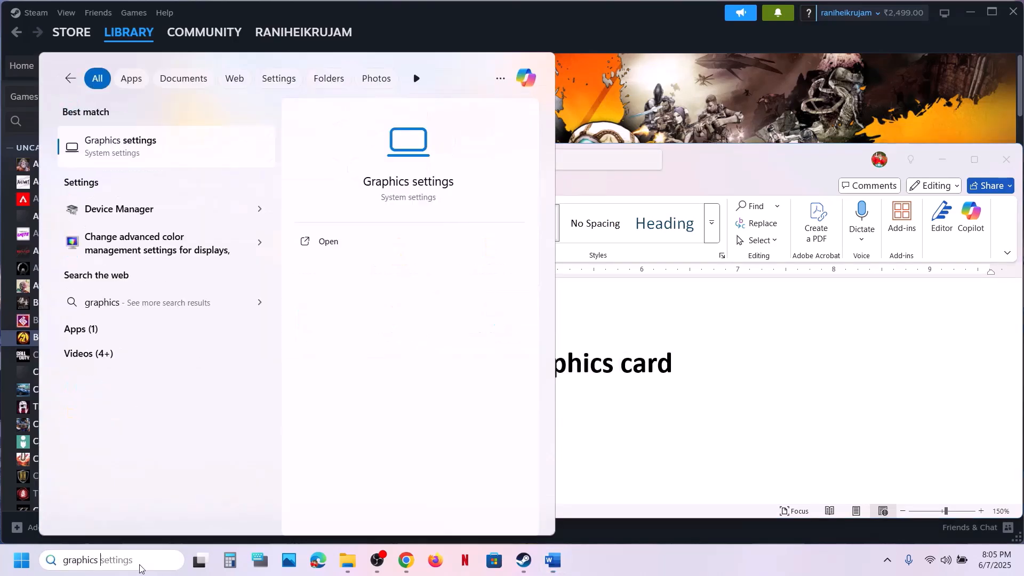
left_click(135, 147)
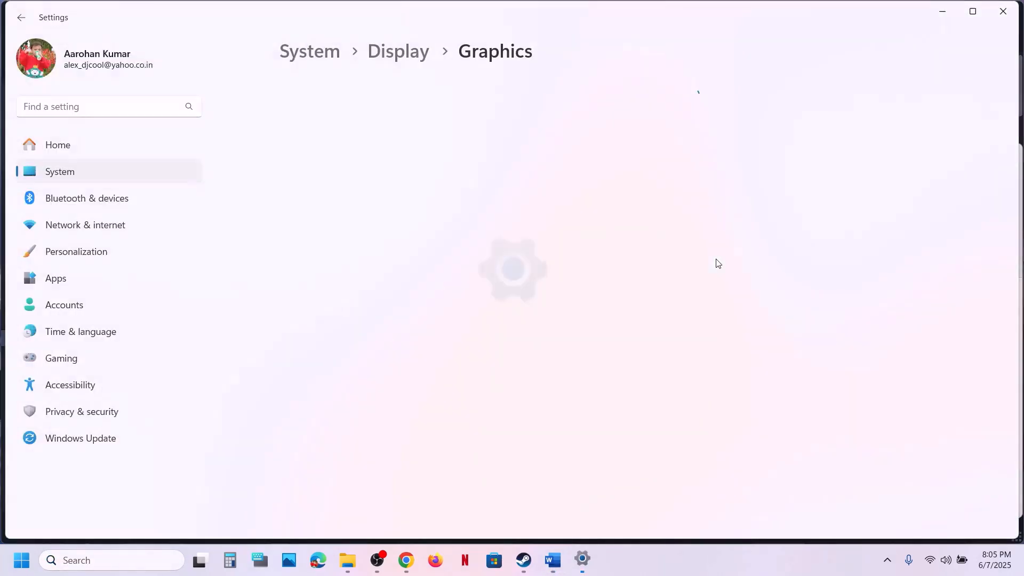
- Add Borderlands2 from the game's Binaries\Win32 folder under steamapps\common as a desktop app in Graphics settings
left_click(755, 371)
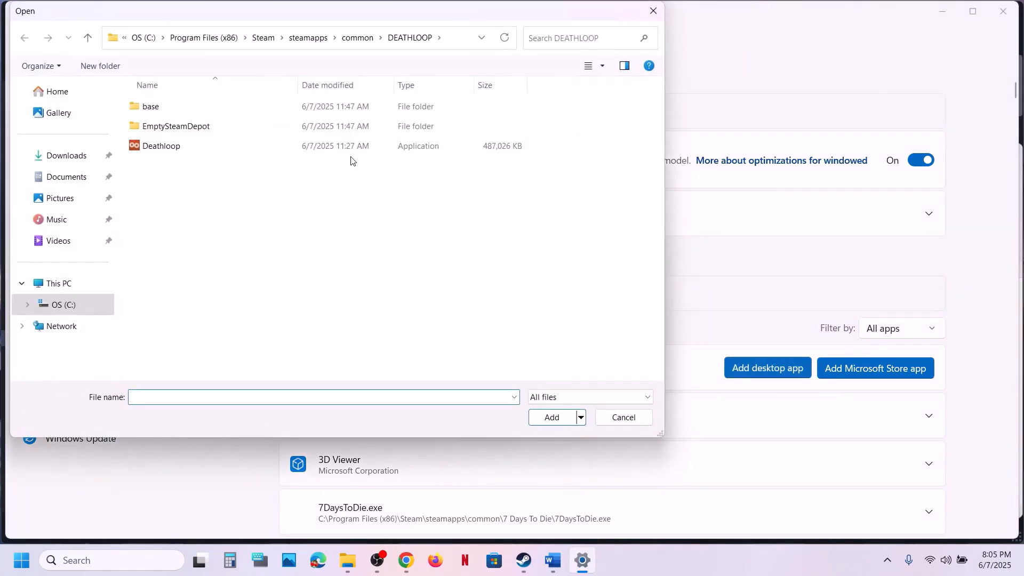
left_click(357, 37)
left_click(219, 110)
double_click(219, 110)
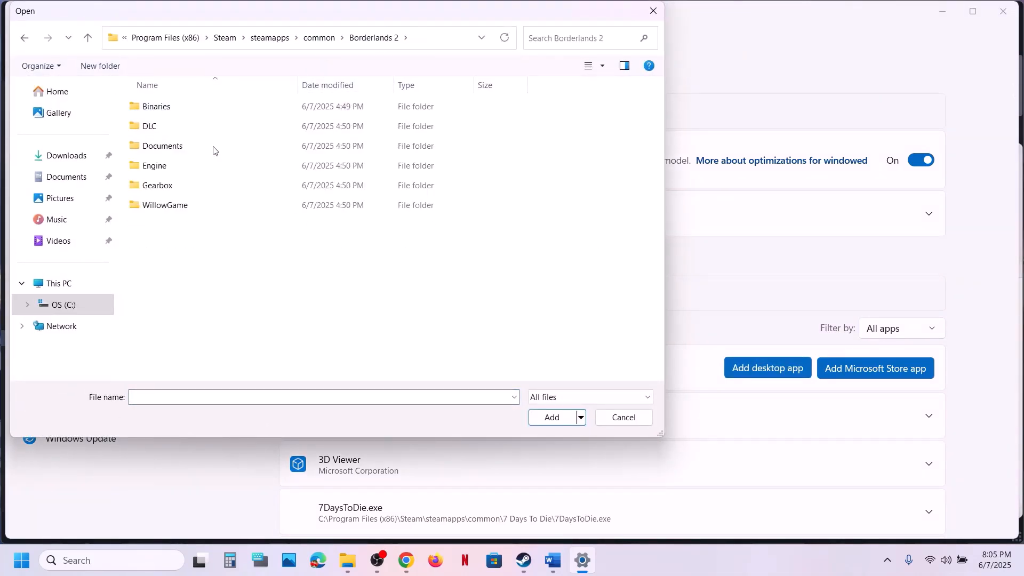
double_click(157, 106)
double_click(153, 126)
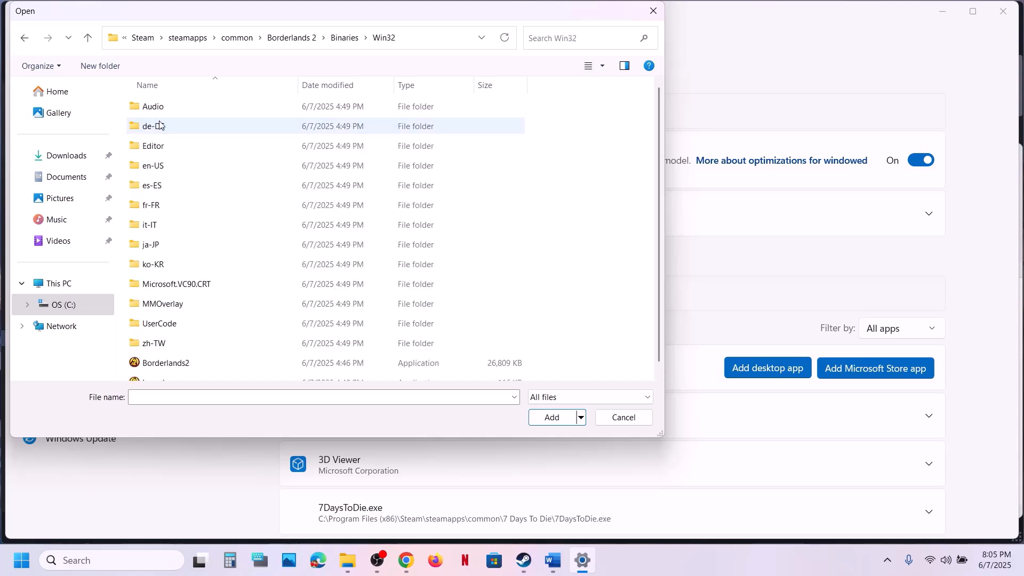
scroll(183, 342, "down", 1)
left_click(178, 357)
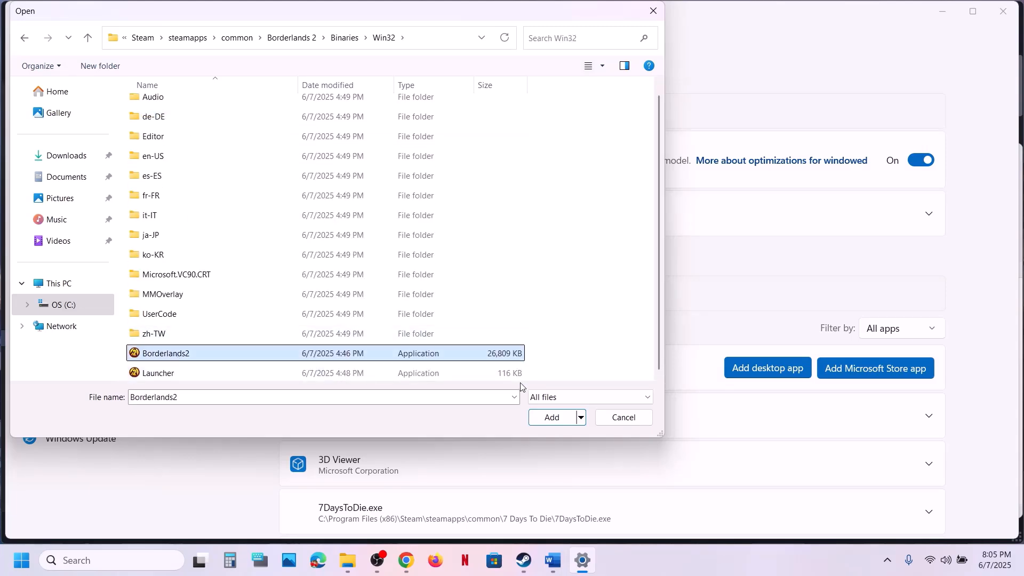
left_click(552, 417)
- Set the GPU preference for Borderlands 2 to High Performance (NVIDIA GeForce RTX 3050 Laptop GPU) and close Settings
scroll(480, 402, "down", 5)
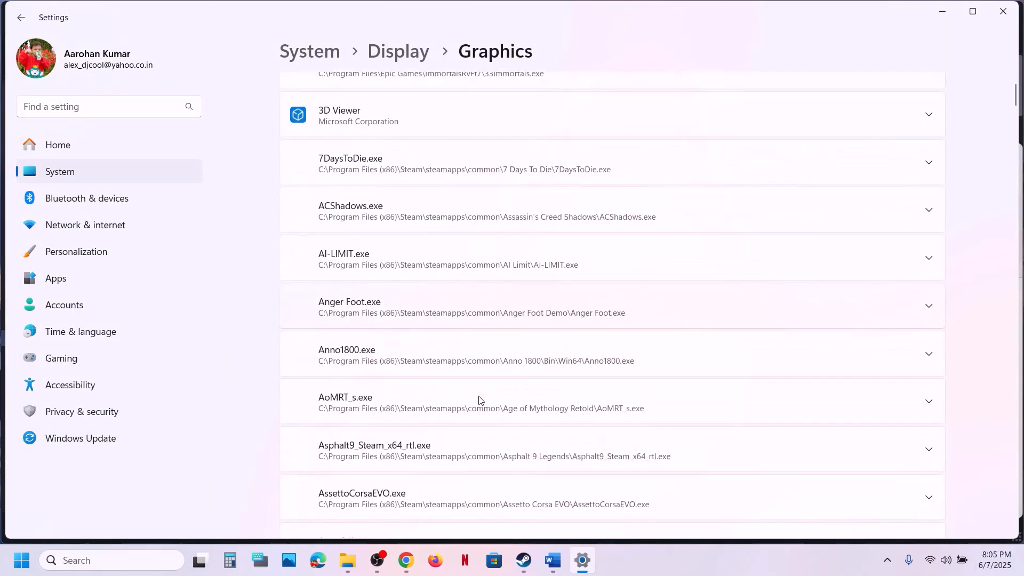
scroll(480, 400, "down", 10)
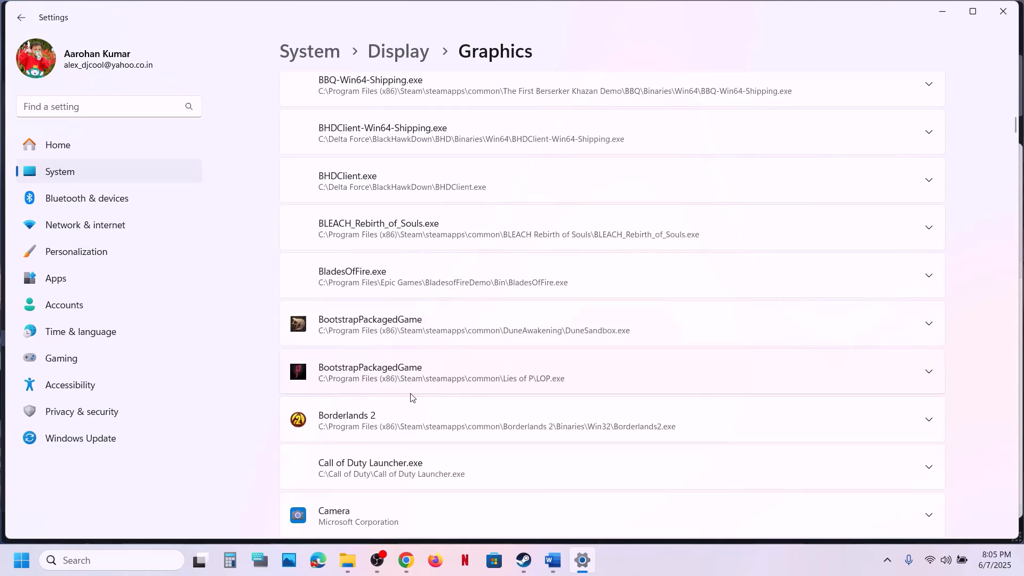
left_click(405, 424)
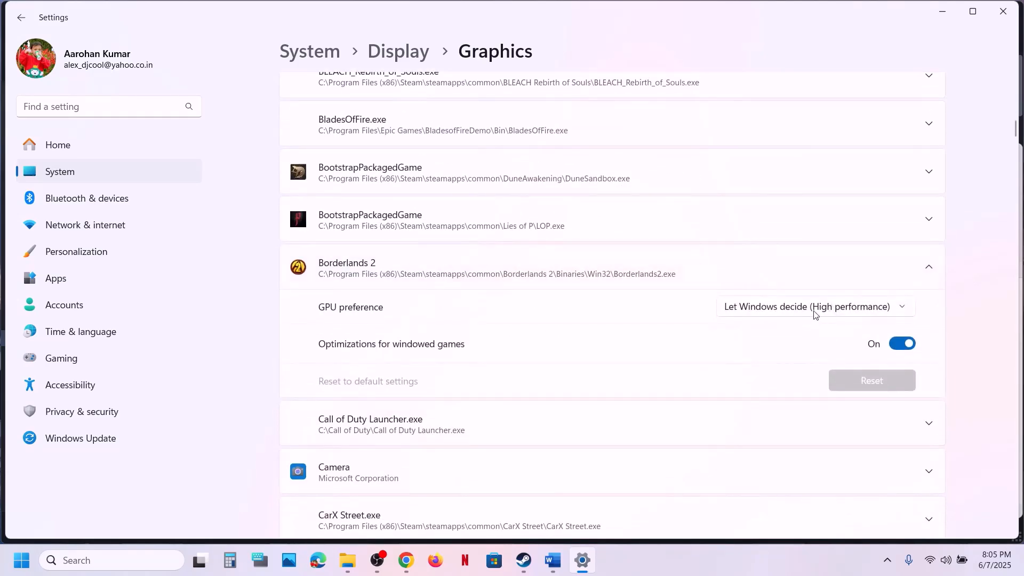
left_click(814, 310)
left_click(822, 356)
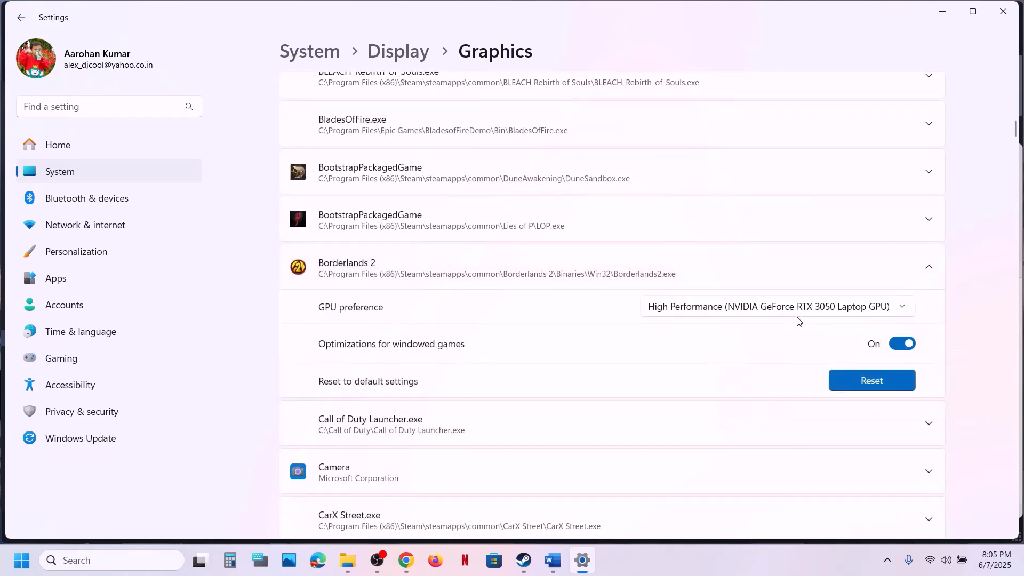
left_click(1004, 10)
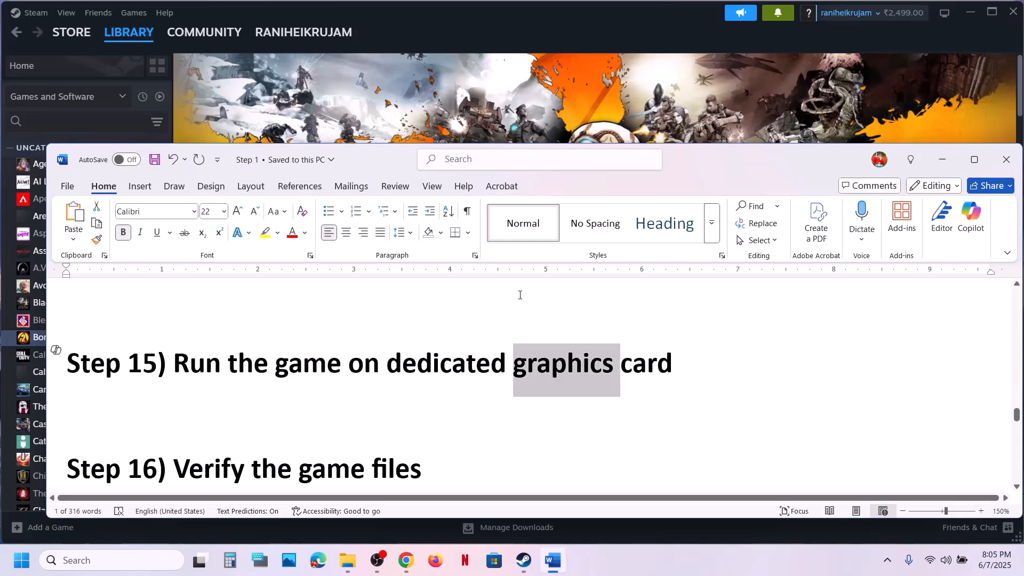
- Switch to Steam, locate Verify integrity of game files in Borderlands 2's Installed Files properties without running it, and close the properties
scroll(520, 299, "down", 1)
left_click(485, 102)
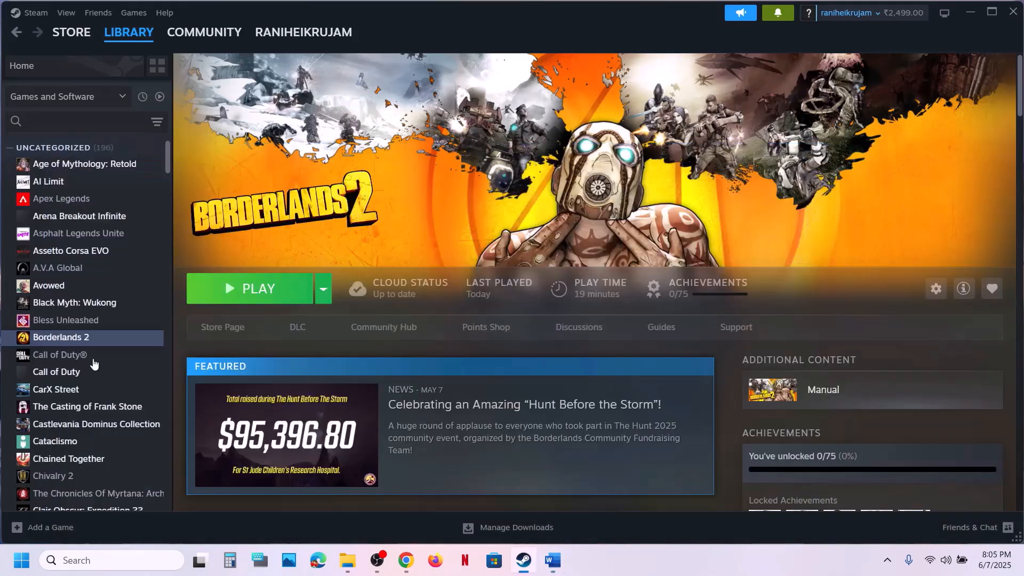
right_click(77, 340)
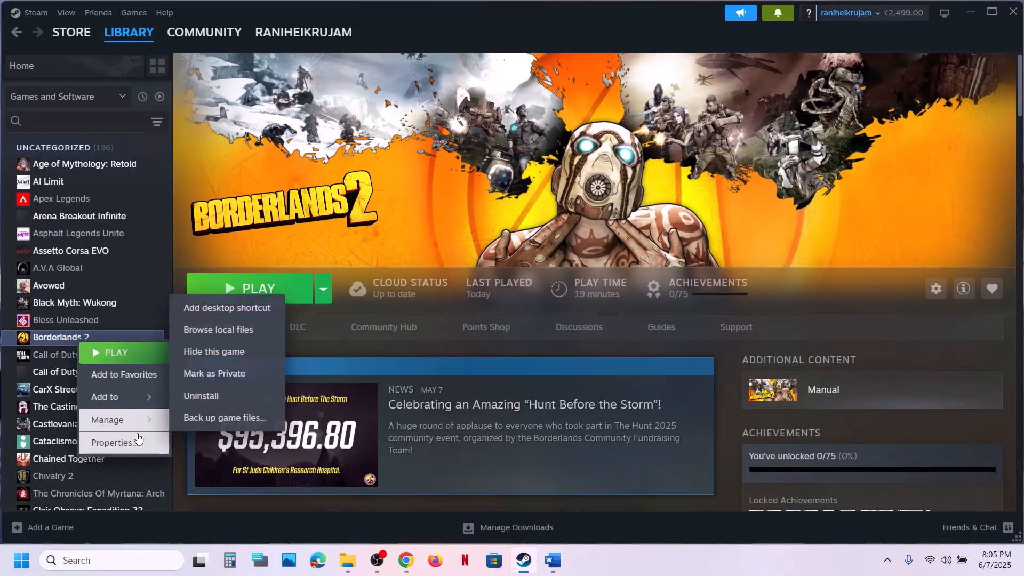
left_click(106, 442)
left_click(276, 185)
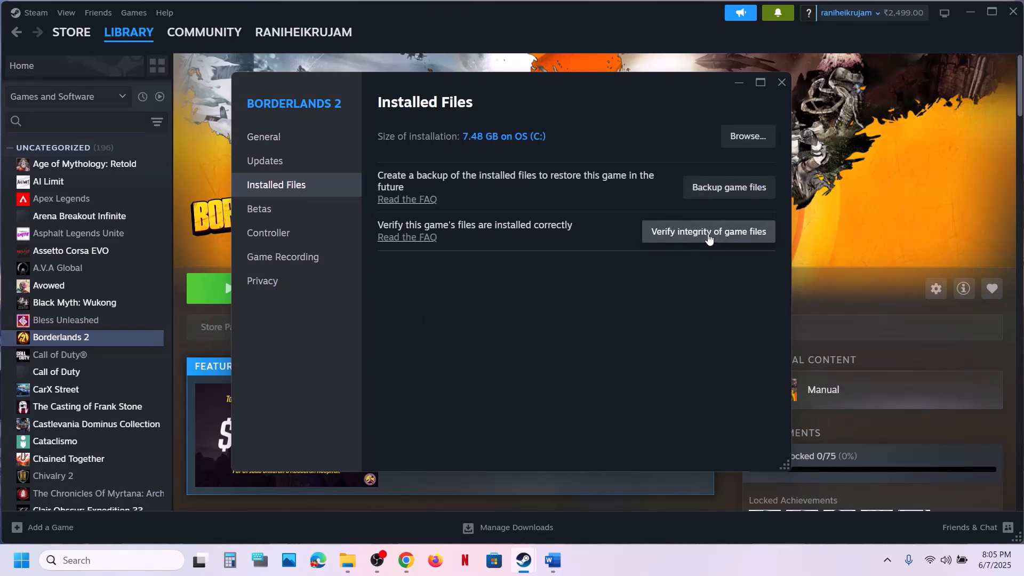
left_click(783, 83)
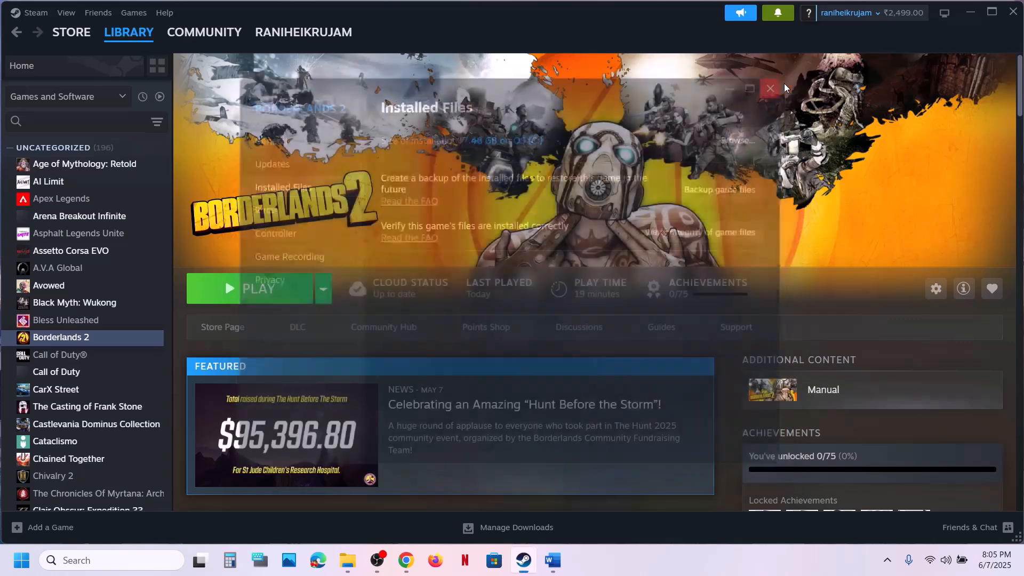
- Switch to the Word document and review Step 17 on overclocking and Step 18 on increasing virtual memory
left_click(553, 561)
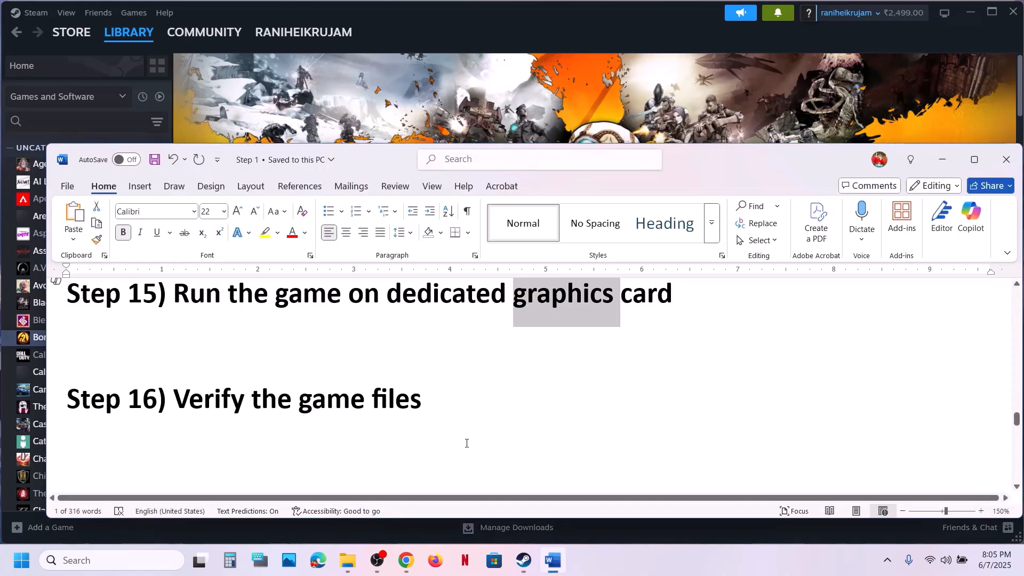
scroll(466, 441, "down", 3)
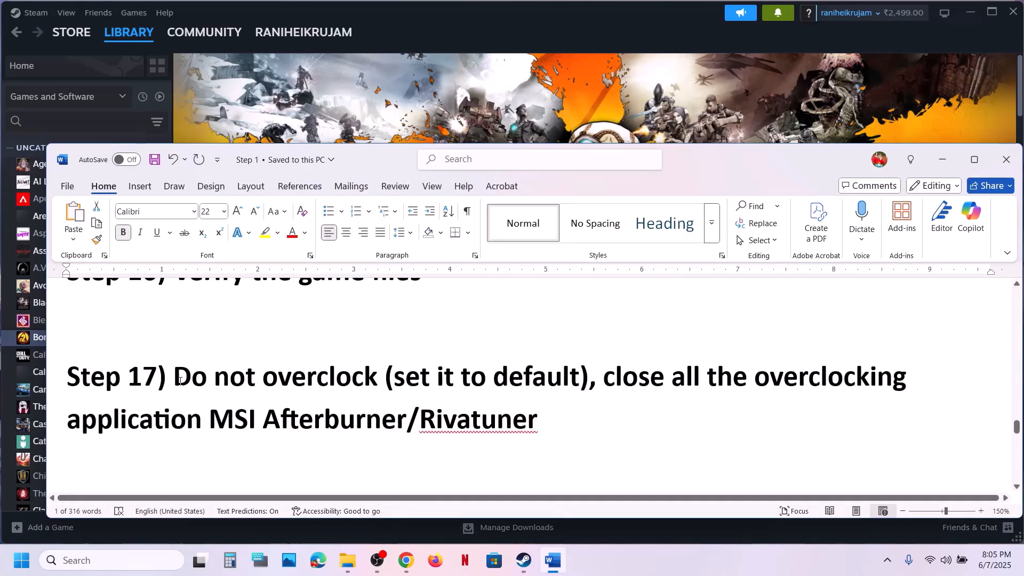
left_click_drag(175, 377, 540, 376)
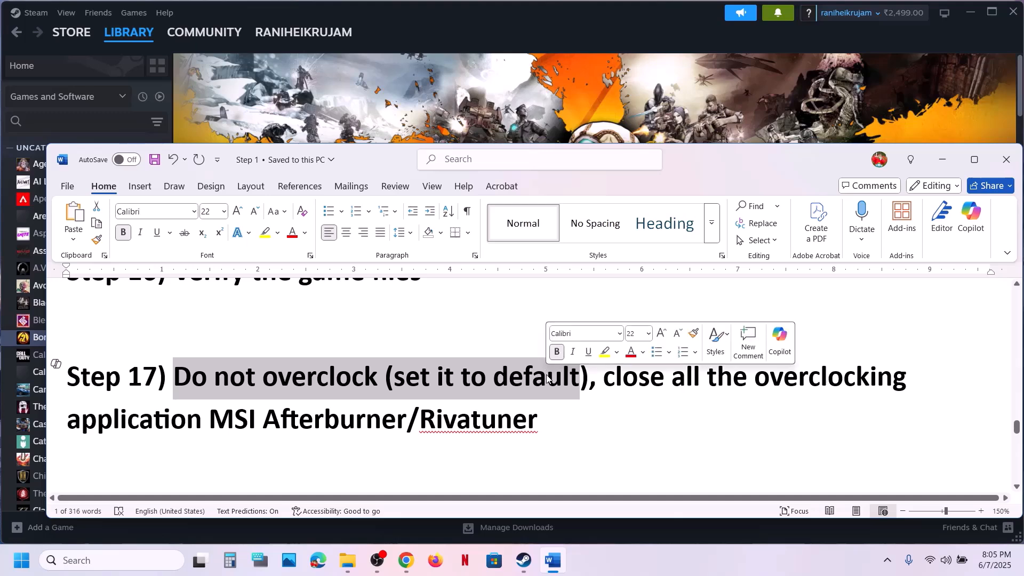
left_click_drag(604, 376, 536, 418)
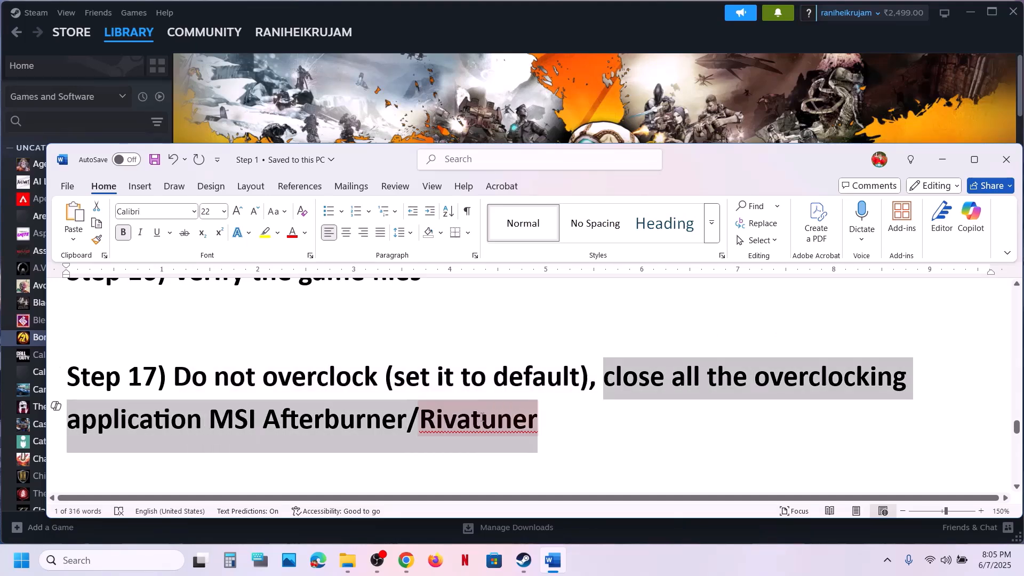
left_click(487, 417)
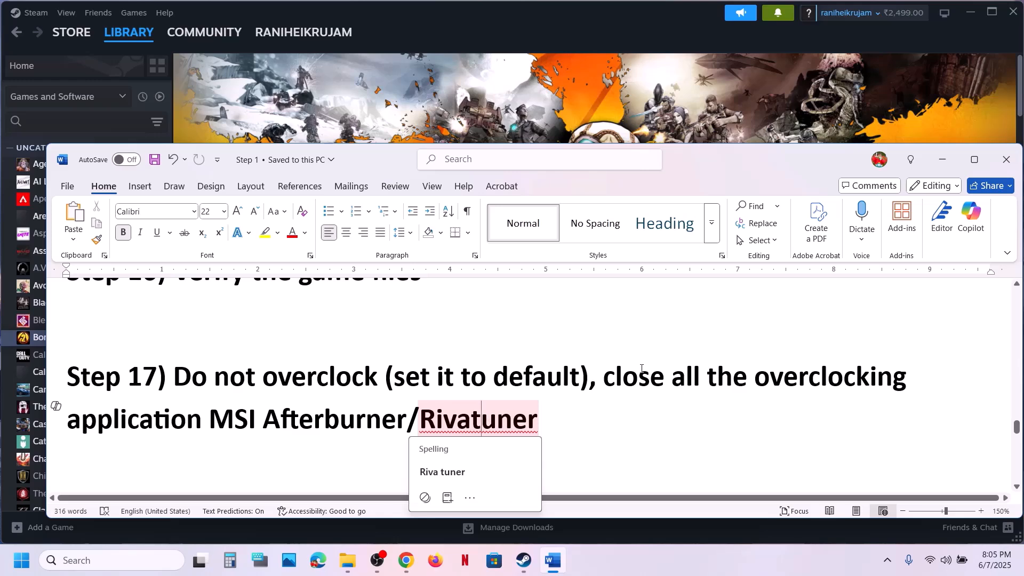
left_click(587, 389)
scroll(587, 389, "down", 2)
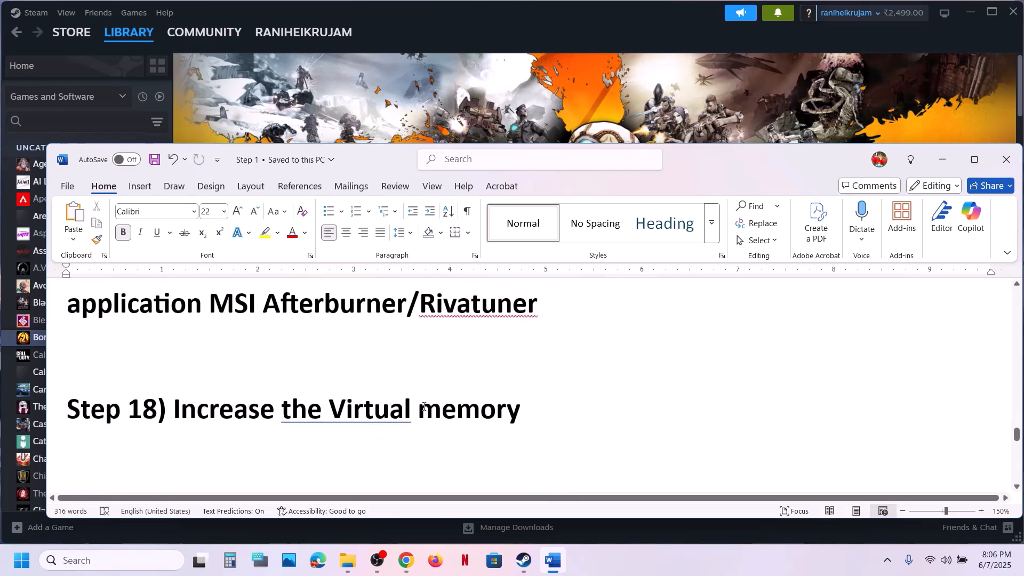
left_click_drag(589, 407, 313, 412)
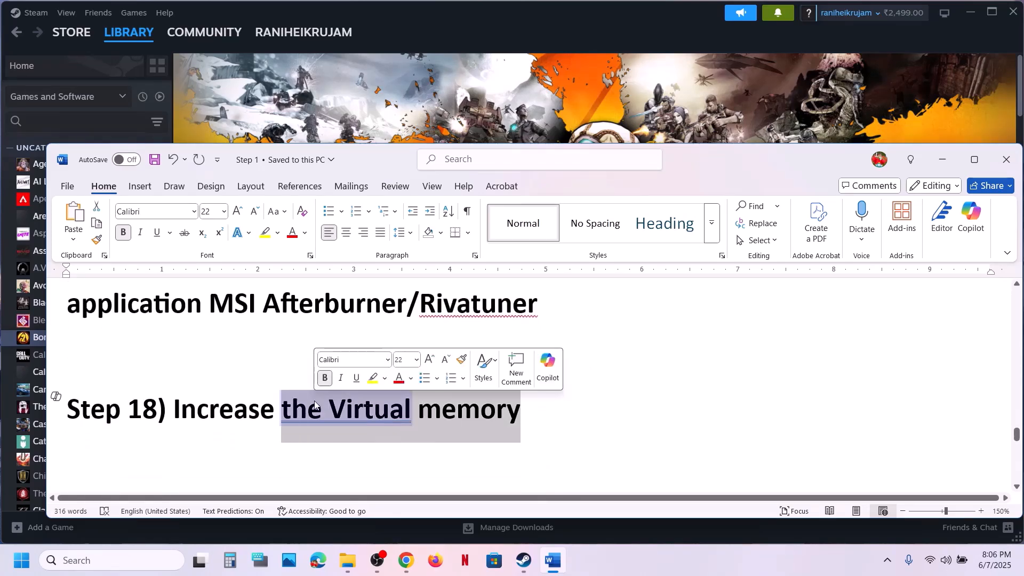
left_click(662, 75)
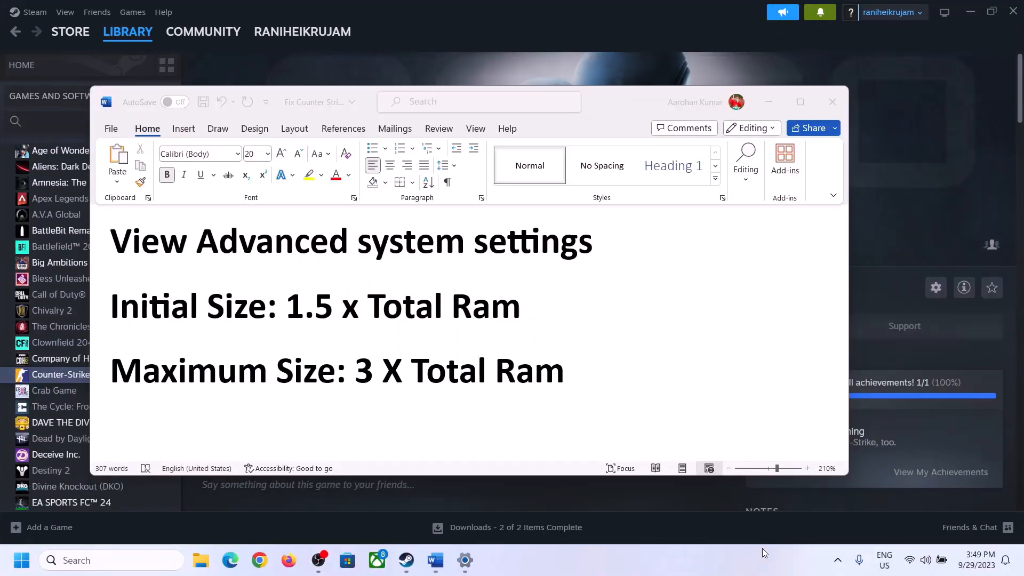
- Copy View Advanced system settings from the Word document and use it in Windows search to open System Properties
left_click(145, 248)
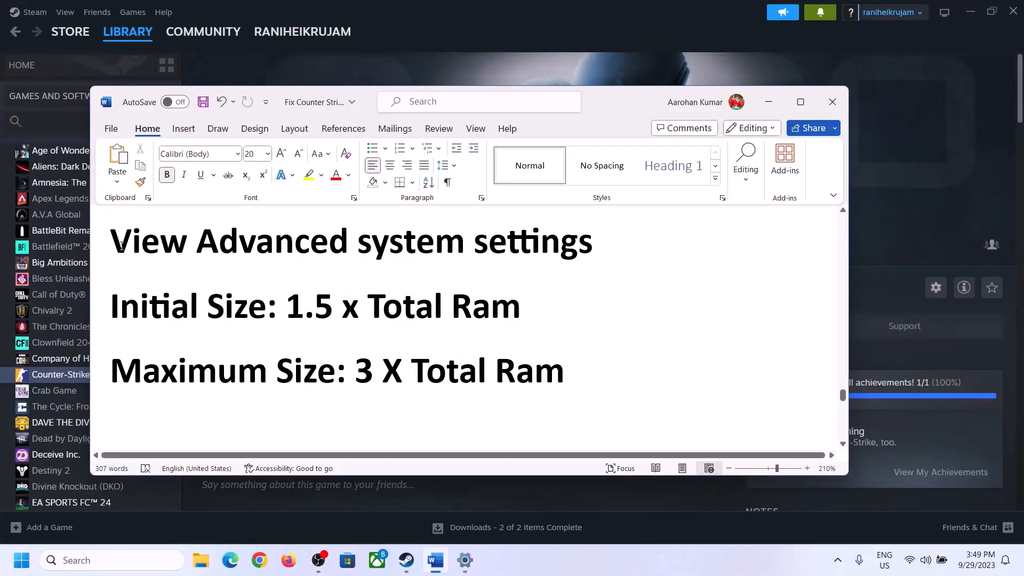
left_click_drag(112, 244, 553, 266)
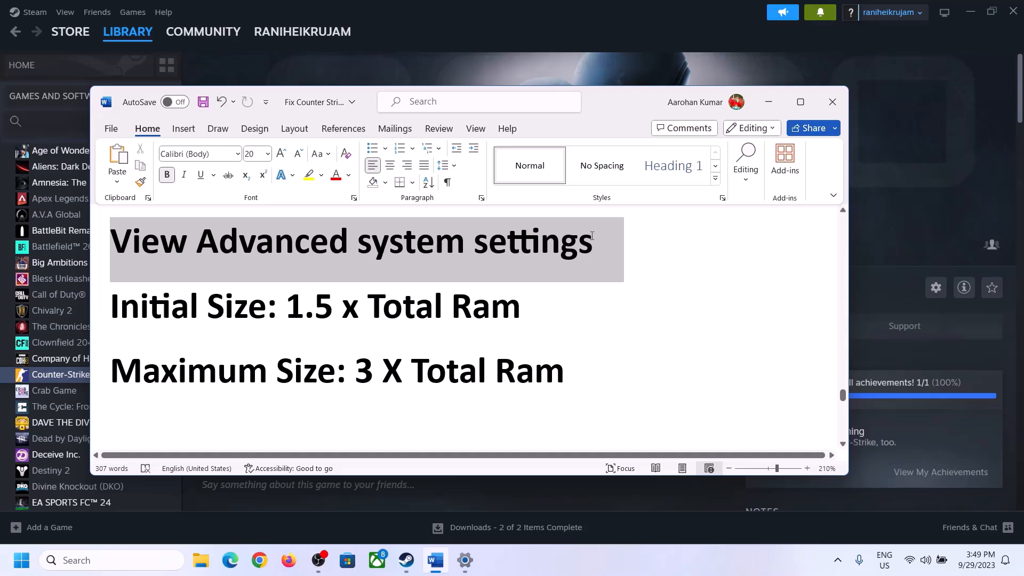
key("ctrl+c")
left_click(122, 559)
key("ctrl+v")
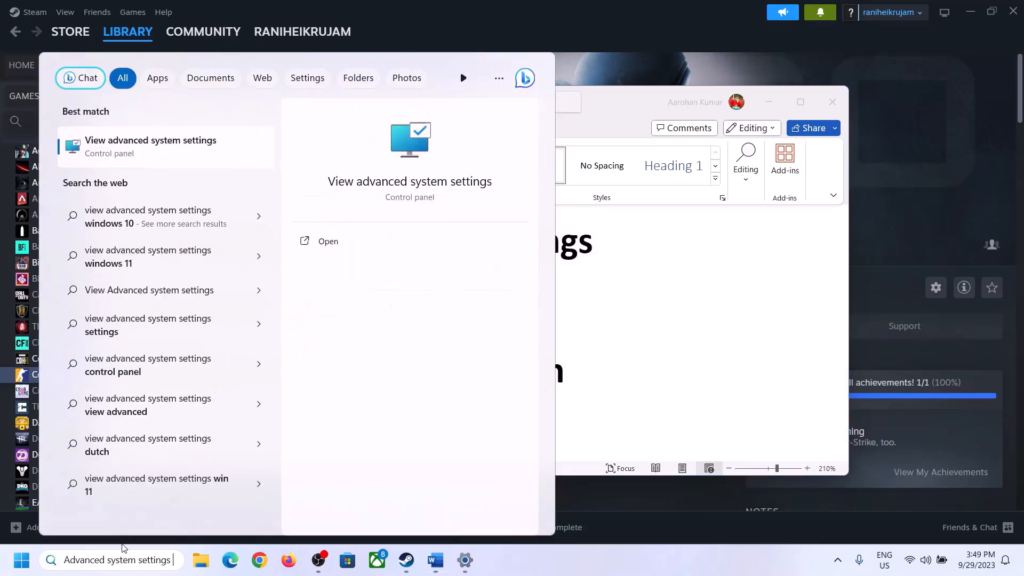
left_click(145, 154)
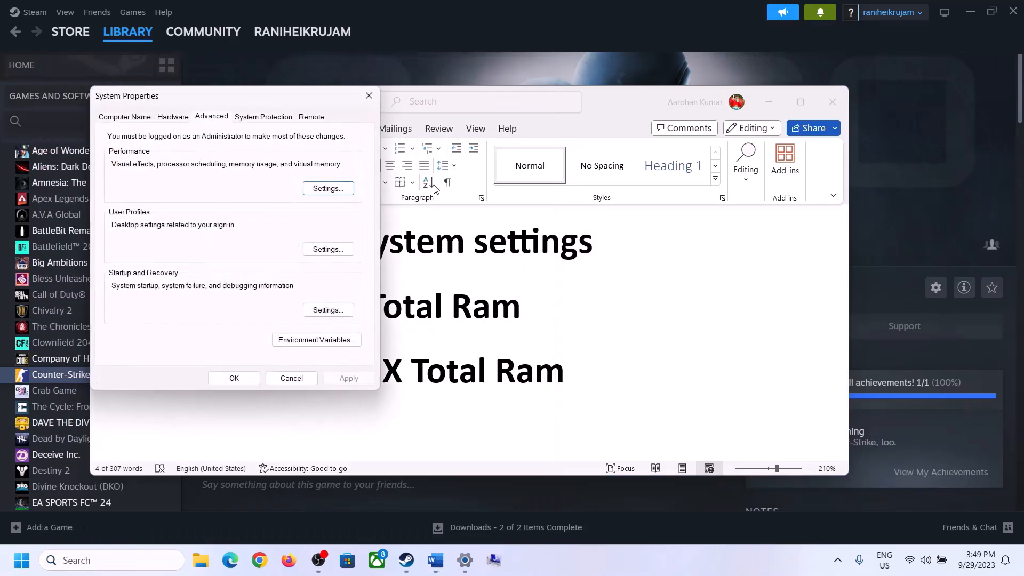
- Move System Properties clear of the document text and open the Virtual Memory settings through the advanced Performance Options
left_click_drag(213, 103, 457, 185)
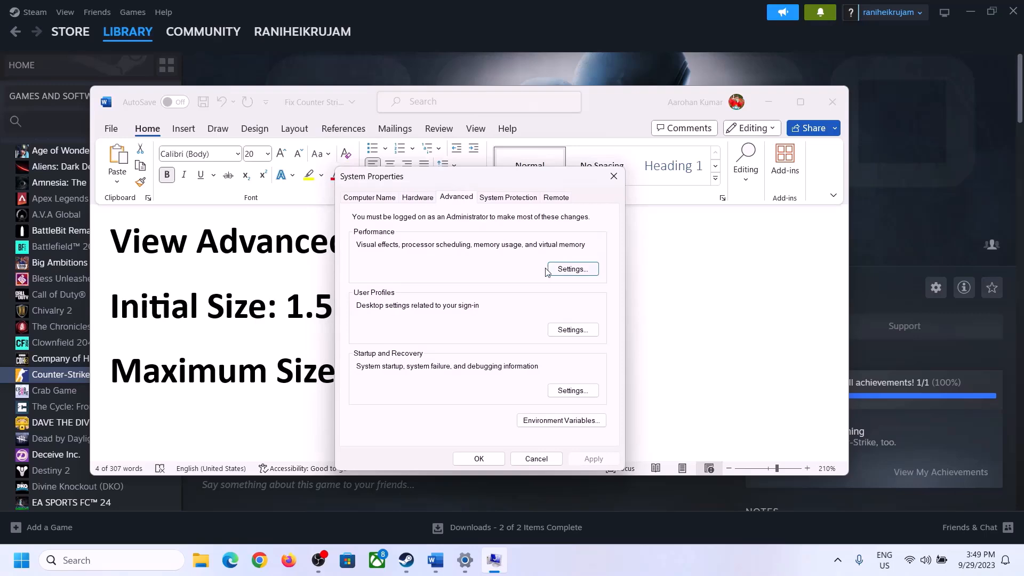
left_click(573, 270)
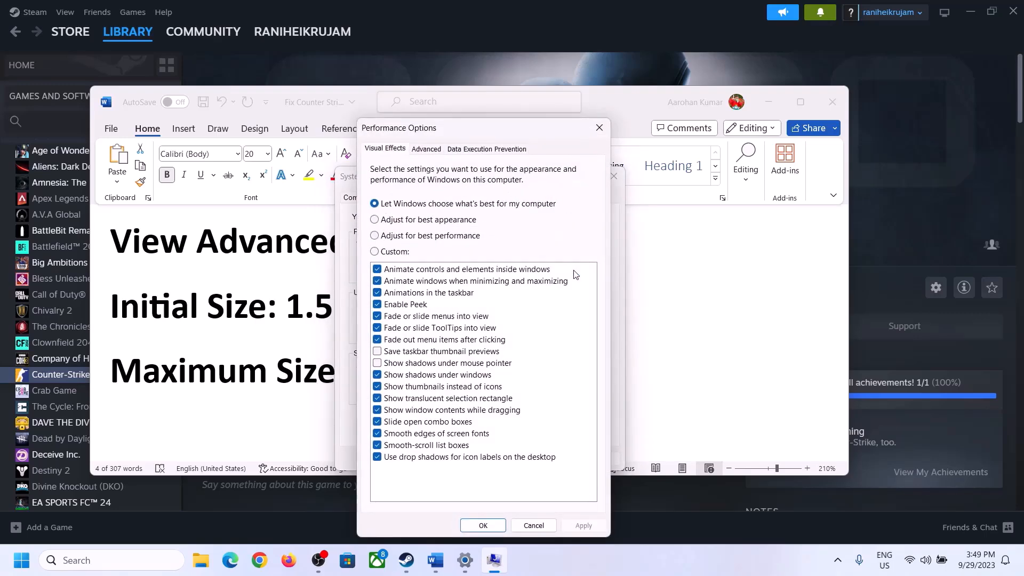
left_click(429, 151)
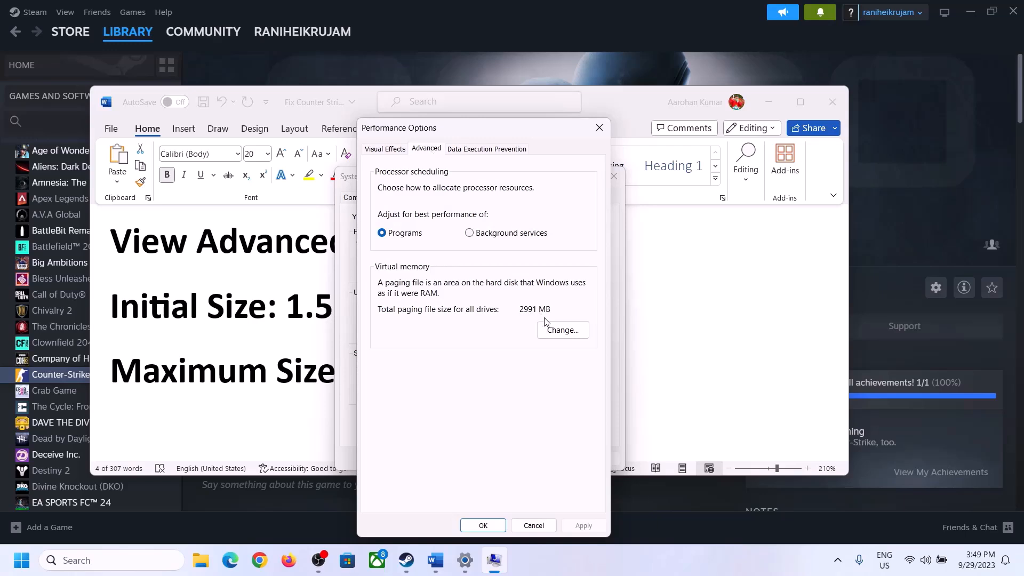
left_click(568, 331)
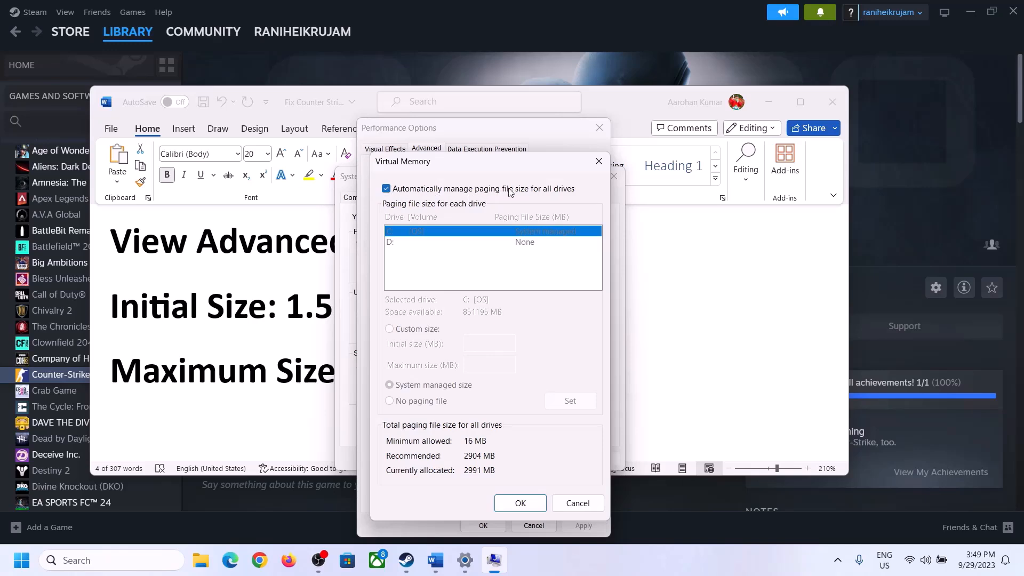
- Turn off automatic paging file management for all drives and choose a custom size for drive C:
left_click(386, 189)
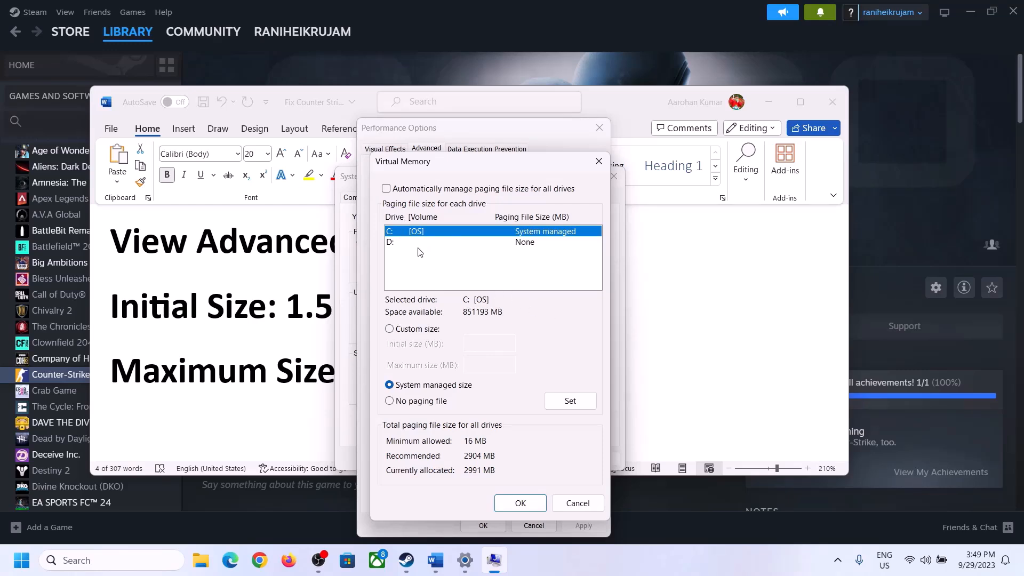
left_click(390, 330)
left_click(490, 343)
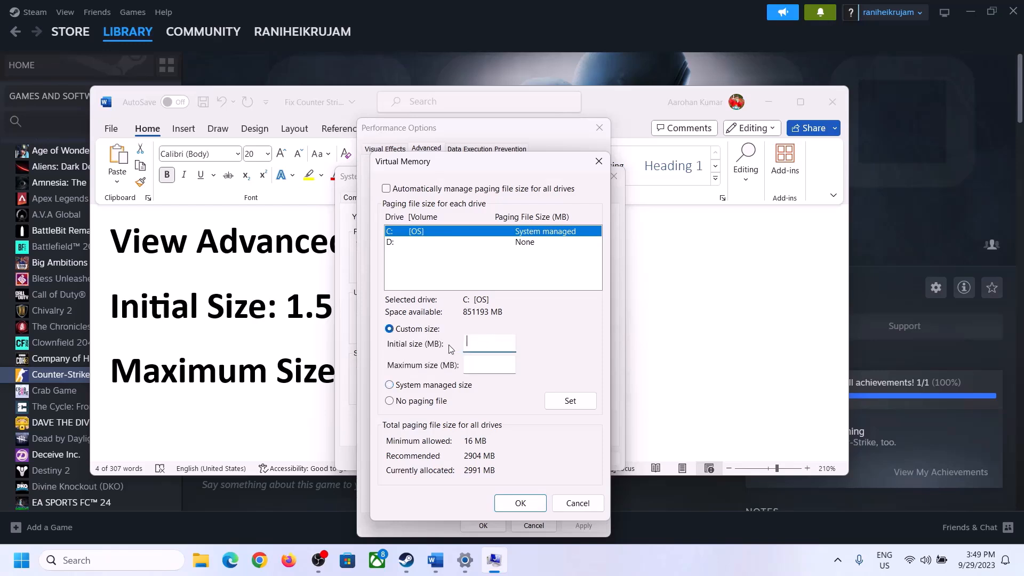
- Highlight the 1.5 x Total Ram formula in Word, then check the installed RAM on the About page of System settings
left_click(300, 315)
left_click_drag(295, 307, 474, 319)
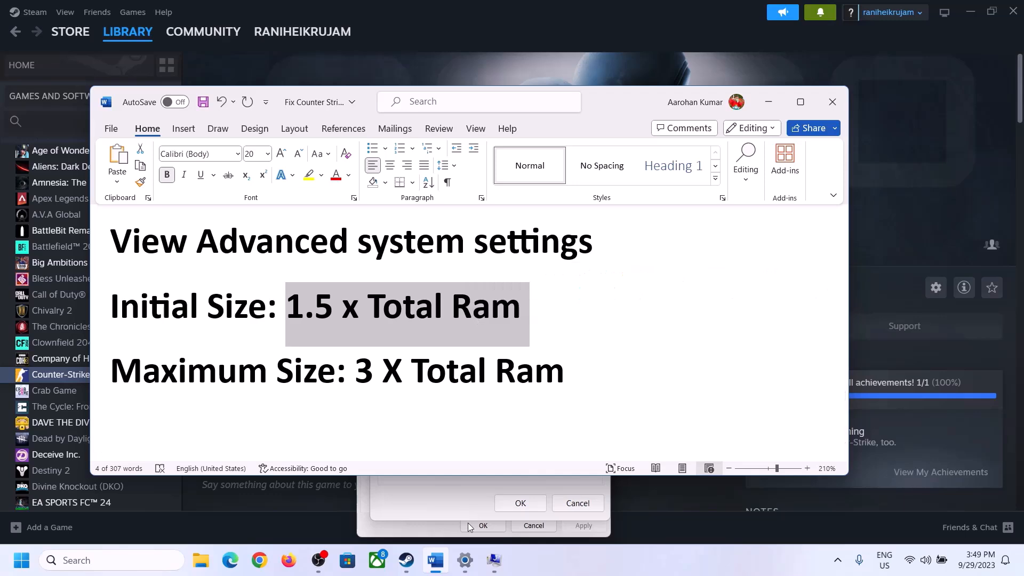
left_click(466, 561)
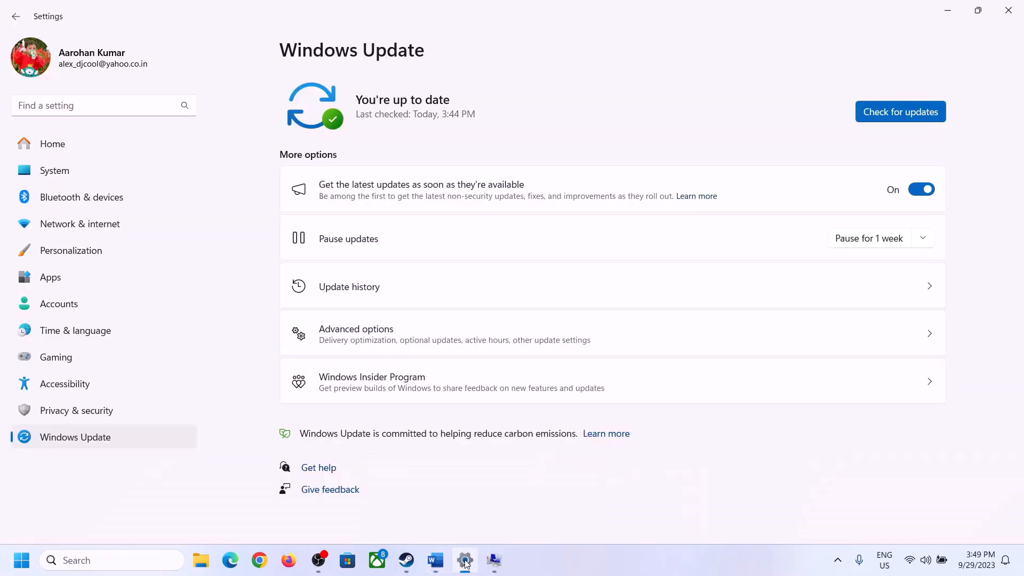
left_click(48, 171)
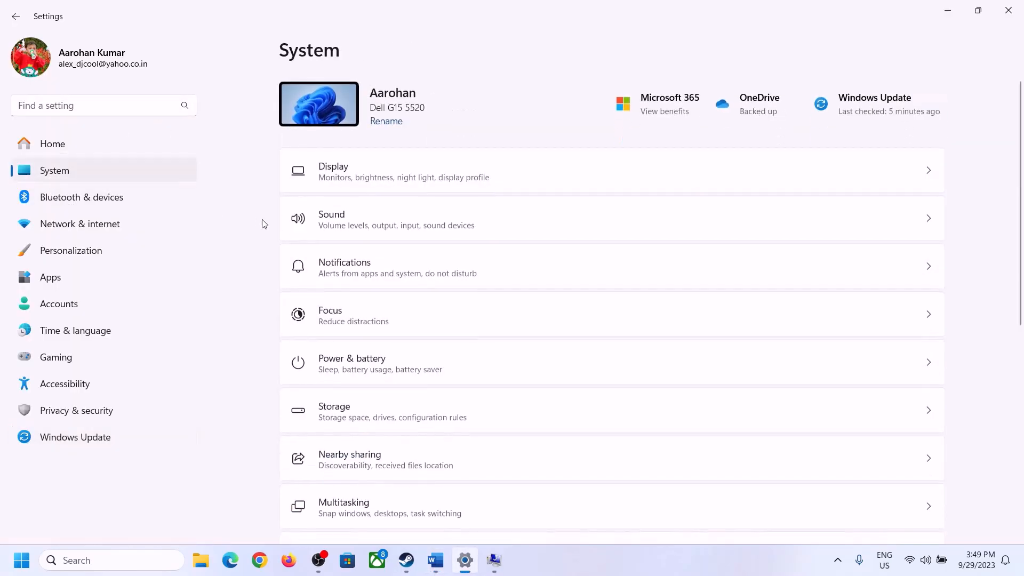
scroll(374, 423, "down", 8)
left_click(336, 504)
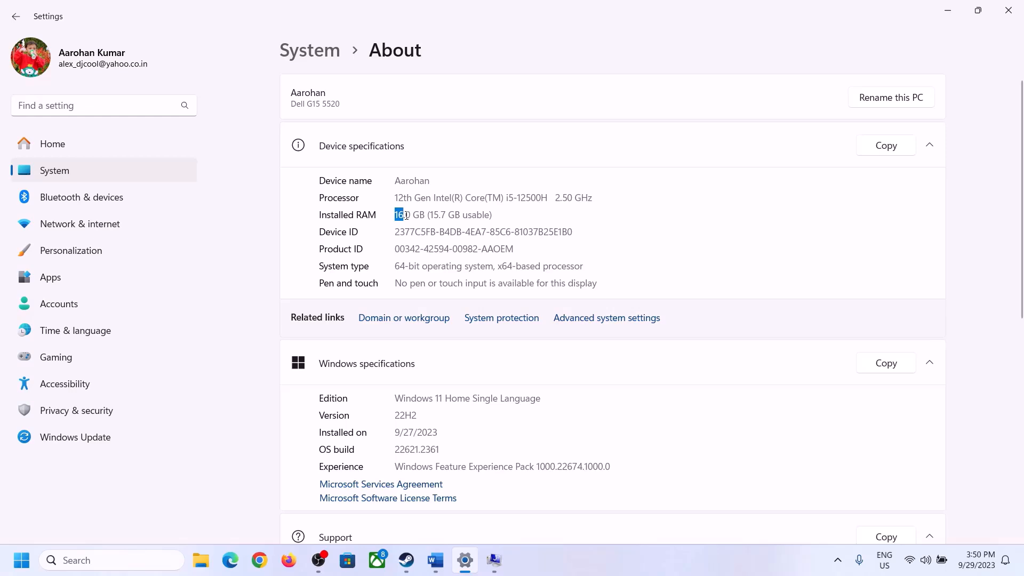
left_click(412, 216)
left_click_drag(404, 214, 392, 215)
- Bring back the Virtual Memory dialog, launch Calculator with the Run command calc, and place it beside the dialog
left_click(489, 562)
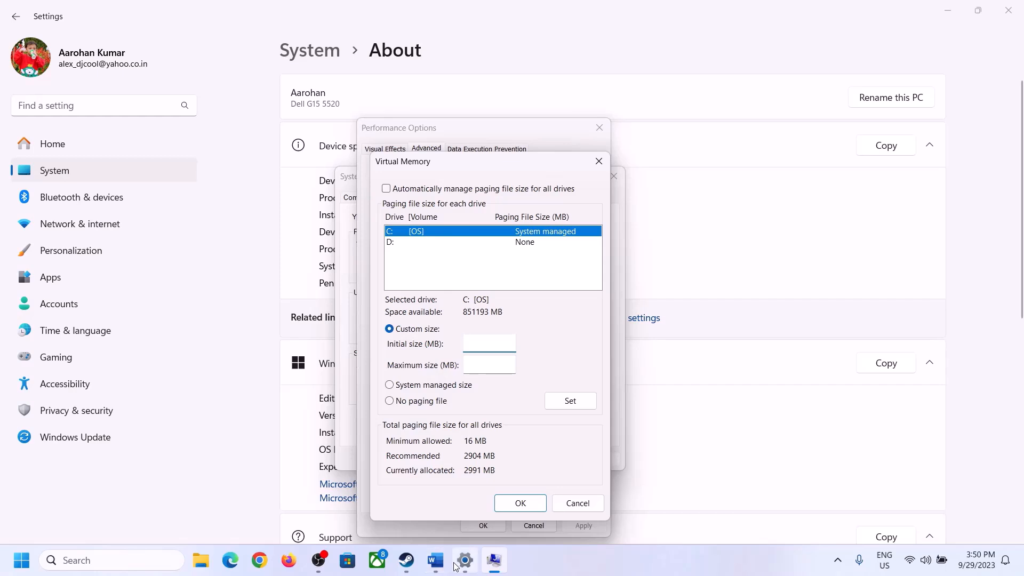
mouse_move(465, 560)
mouse_move(460, 491)
key("super+r")
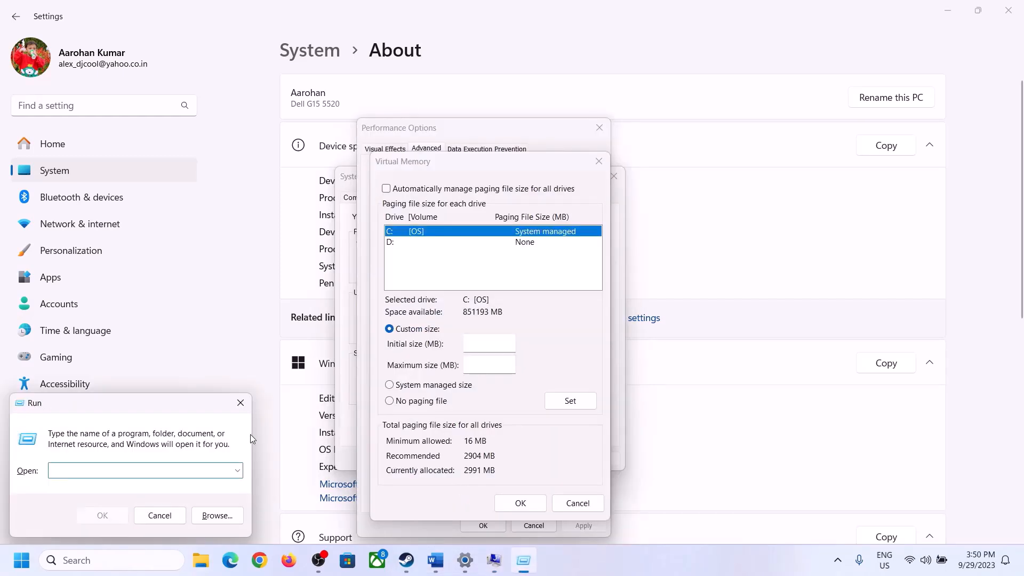
type("calc")
left_click(101, 517)
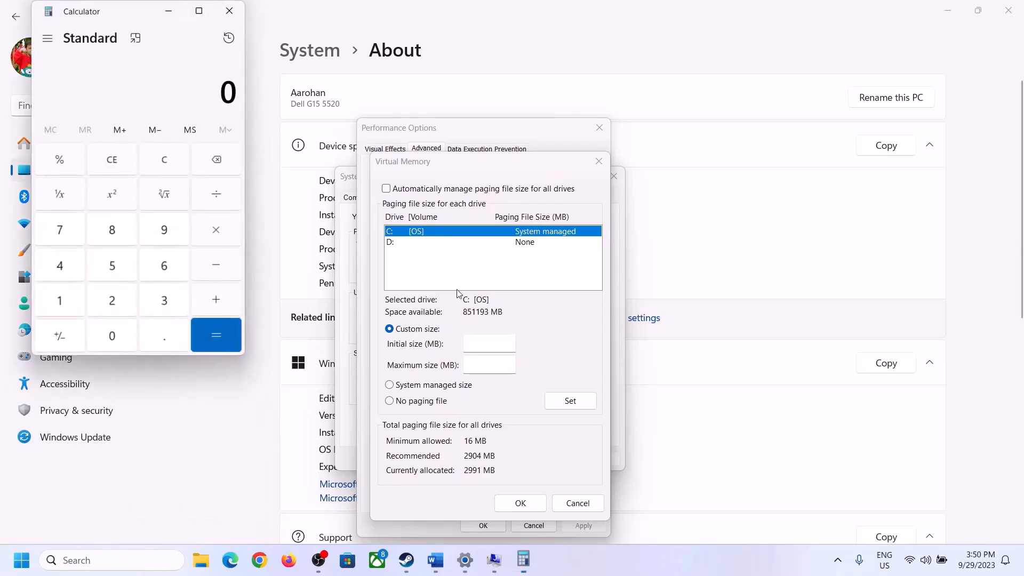
left_click_drag(128, 20, 747, 175)
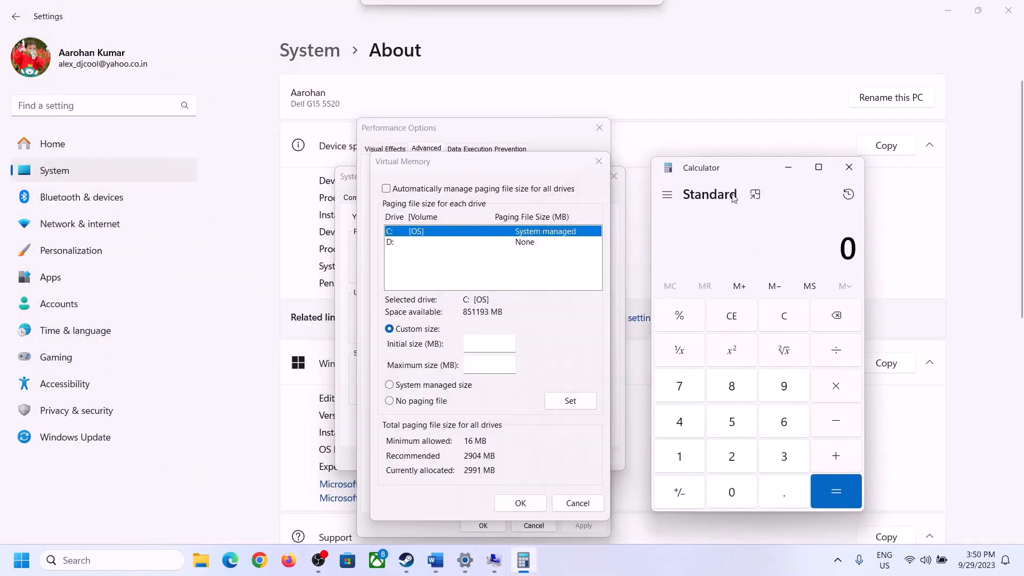
- Recheck the initial size formula in Word and calculate 16 × 1024 in Calculator to convert the RAM to megabytes
left_click(435, 560)
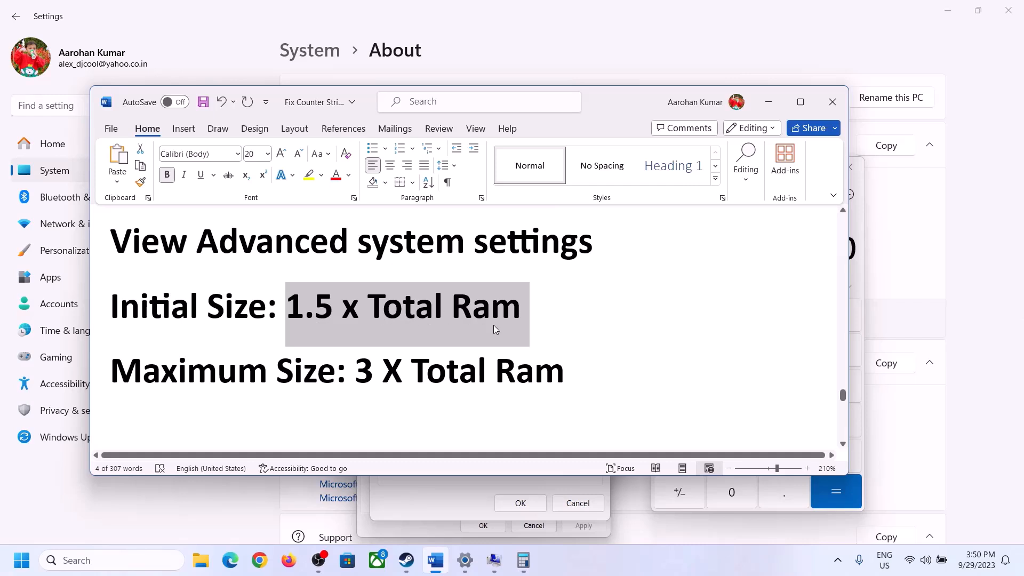
left_click(533, 562)
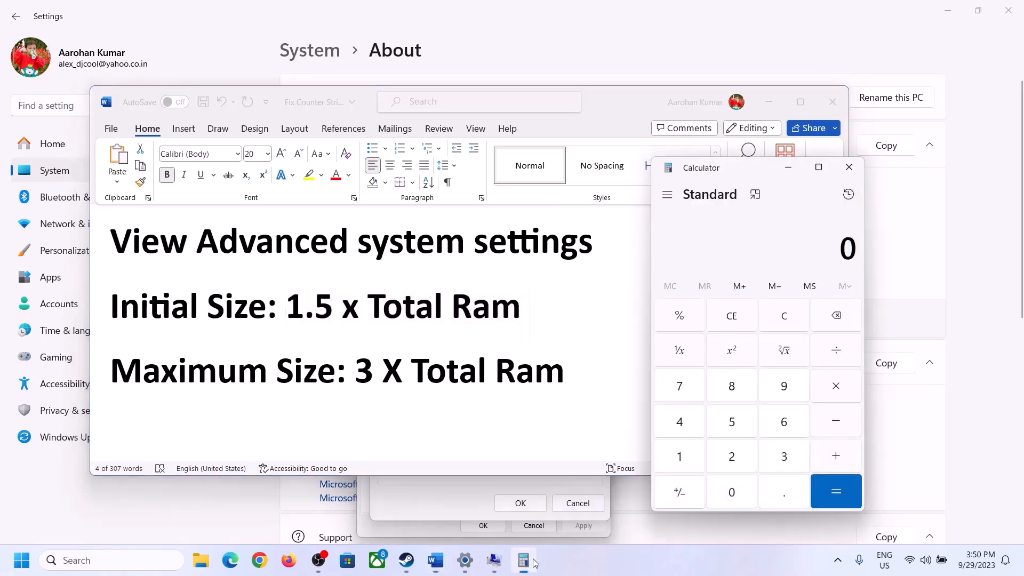
left_click(681, 459)
left_click(780, 426)
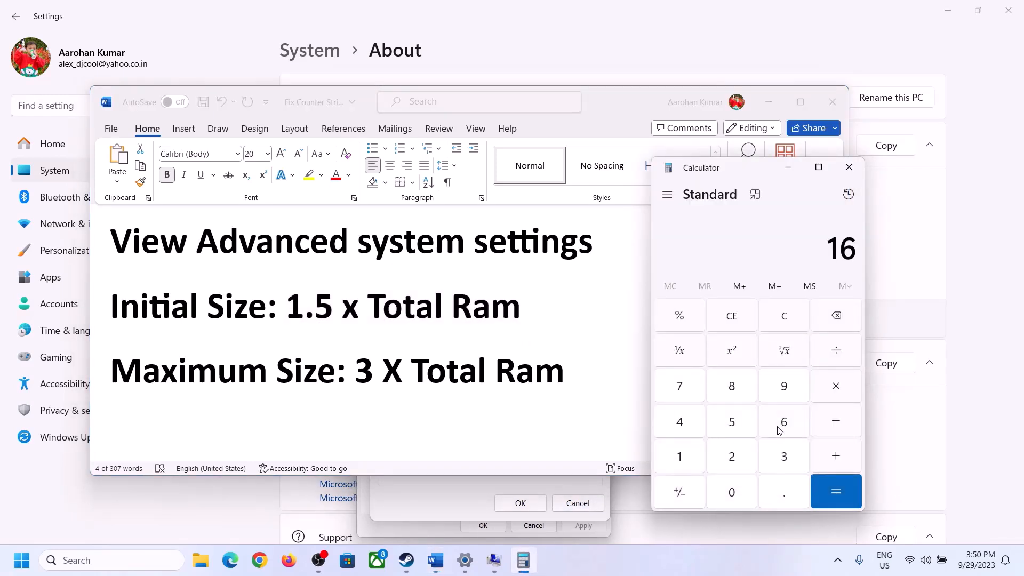
left_click(786, 326)
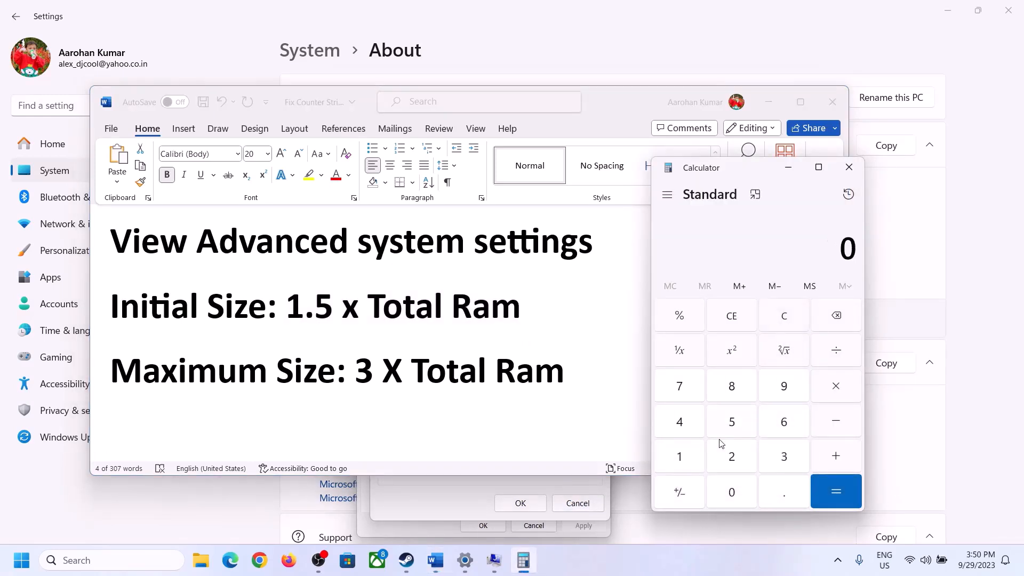
left_click(687, 458)
left_click(770, 426)
left_click(683, 464)
left_click(733, 499)
left_click(734, 461)
left_click(688, 431)
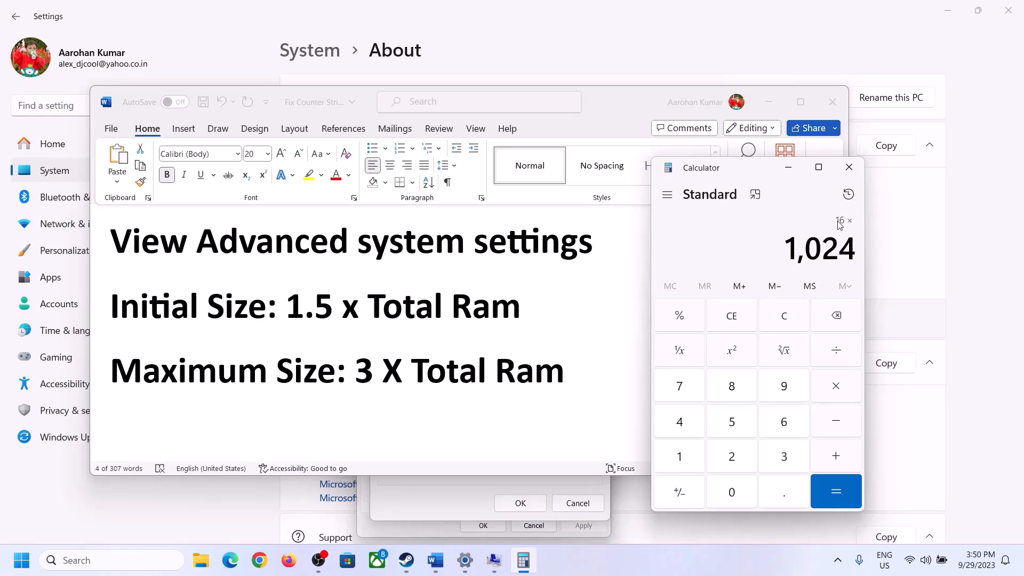
left_click(835, 492)
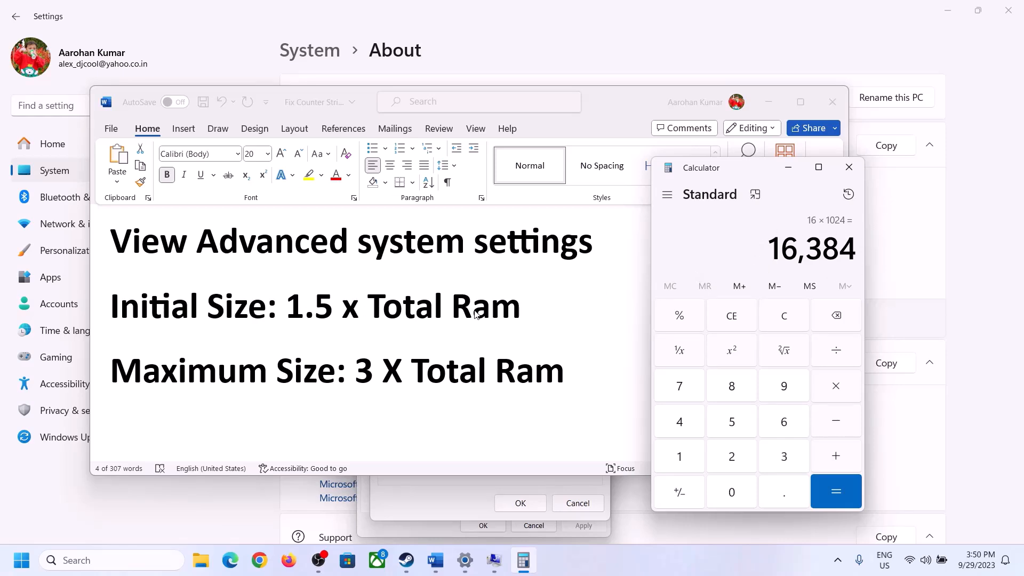
- Multiply the converted RAM amount by 1.5 in Calculator to work out the initial paging file size
left_click(837, 388)
left_click(694, 462)
left_click(780, 502)
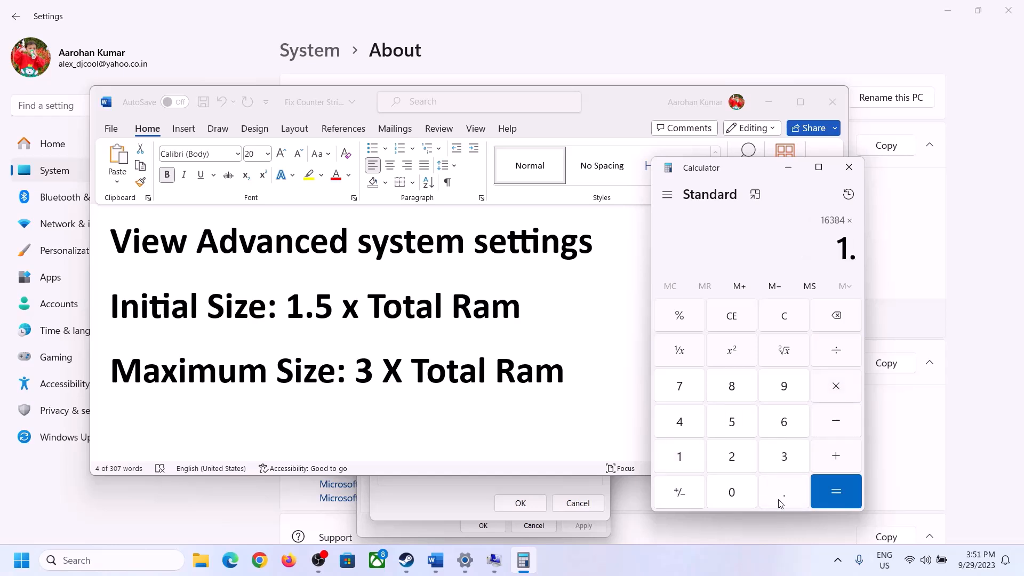
left_click(735, 423)
left_click(833, 481)
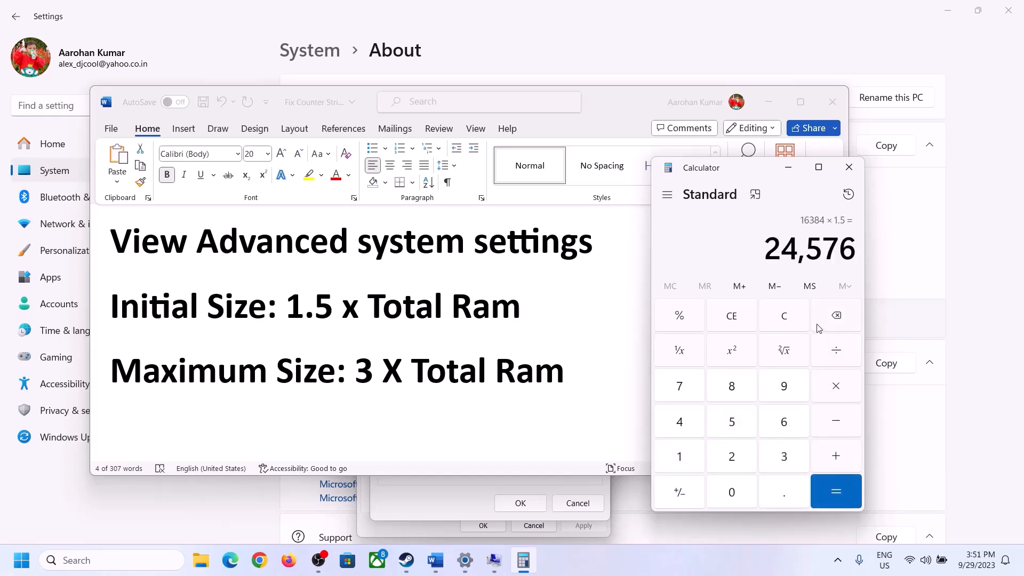
- Set the custom initial size of drive C:'s paging file to 24576 MB in the Virtual Memory dialog
left_click(475, 478)
left_click(484, 345)
type("24576")
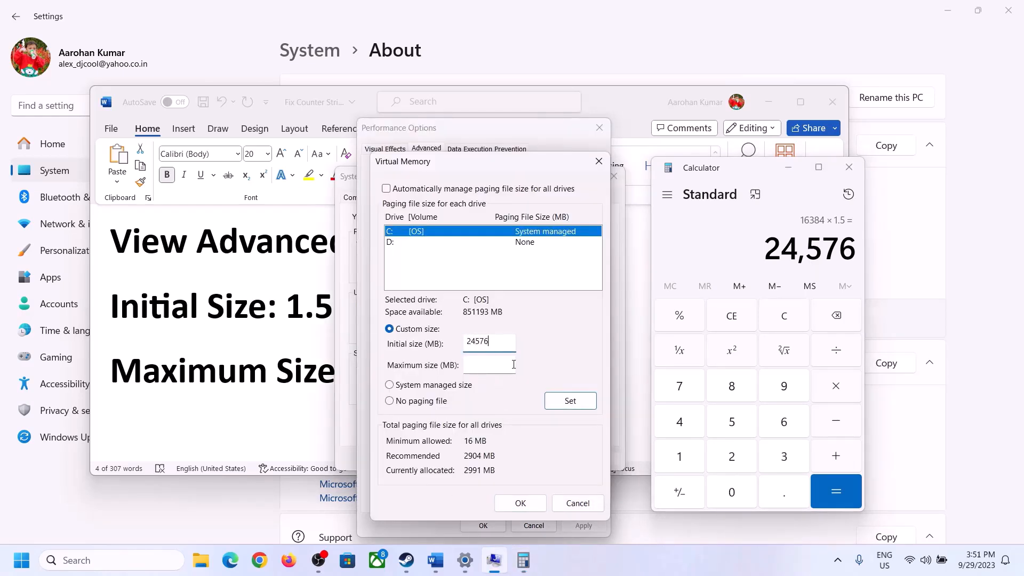
- Review the maximum size formula in Word and the installed RAM in Settings, with Calculator cleared and brought back to the front
left_click(513, 364)
left_click(296, 377)
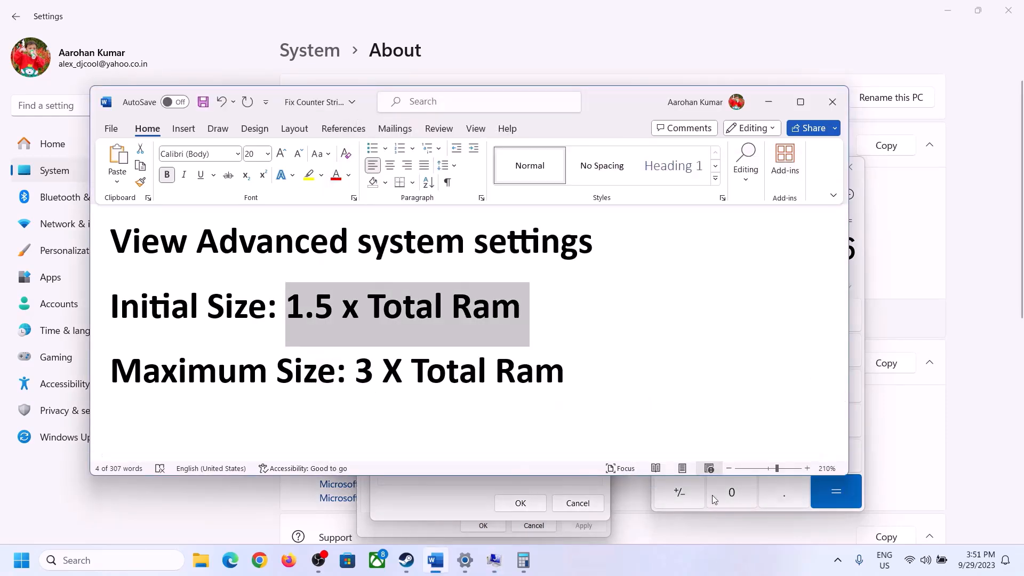
left_click(862, 287)
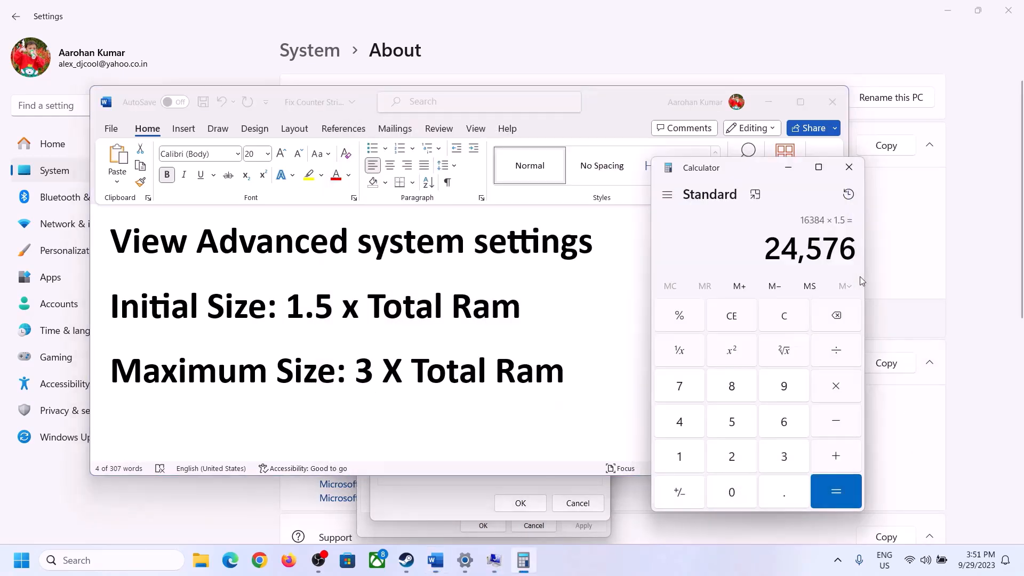
left_click(793, 315)
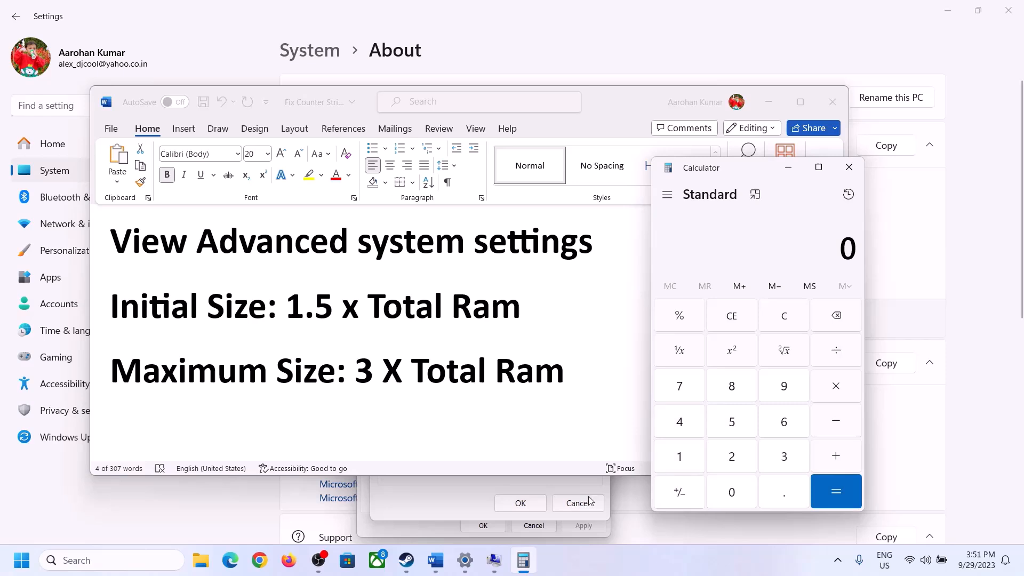
left_click(472, 569)
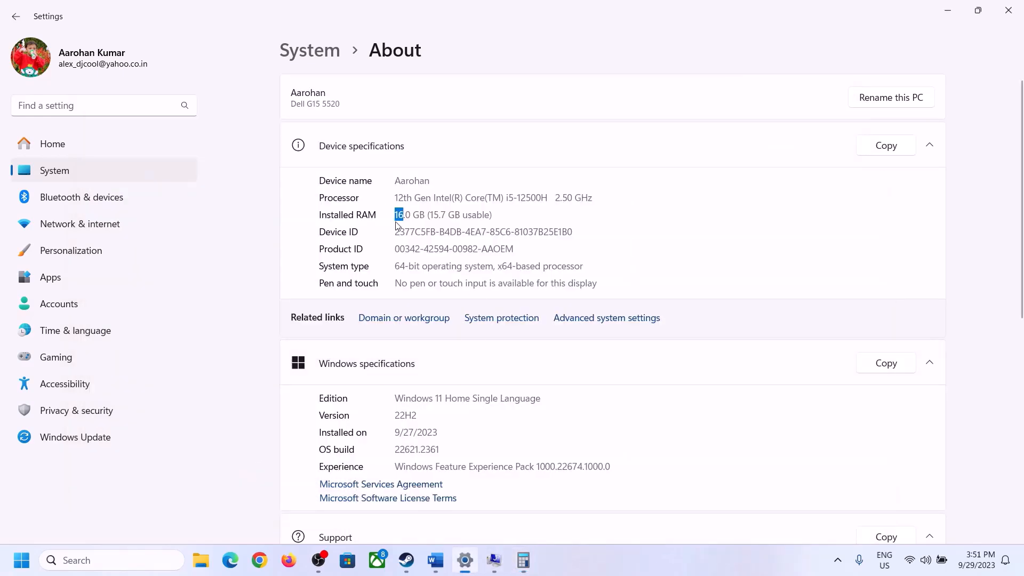
left_click(523, 560)
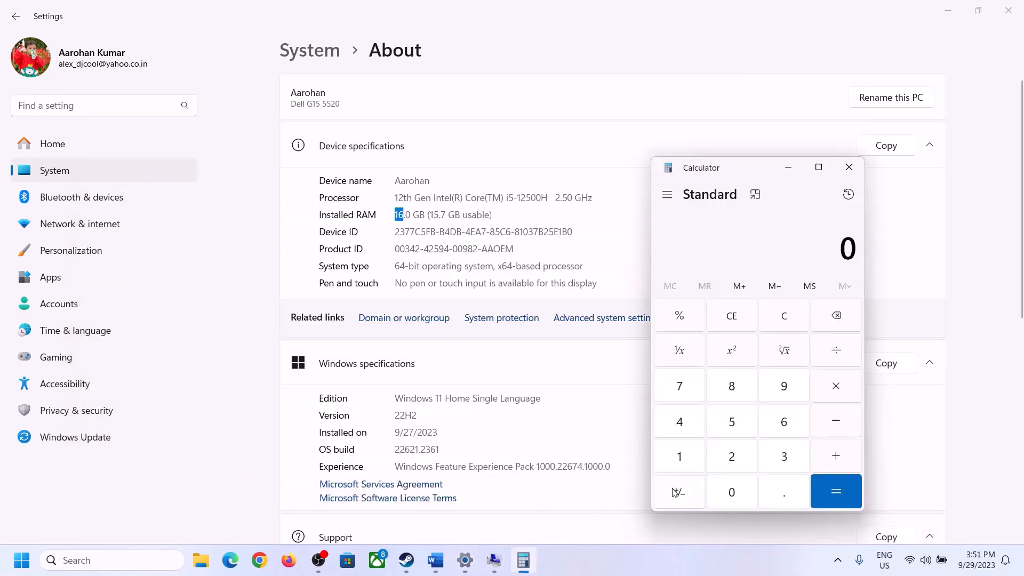
- Calculate 16 × 1024 in Calculator to convert the installed RAM to megabytes for the maximum size
left_click(690, 454)
left_click(782, 423)
left_click(835, 388)
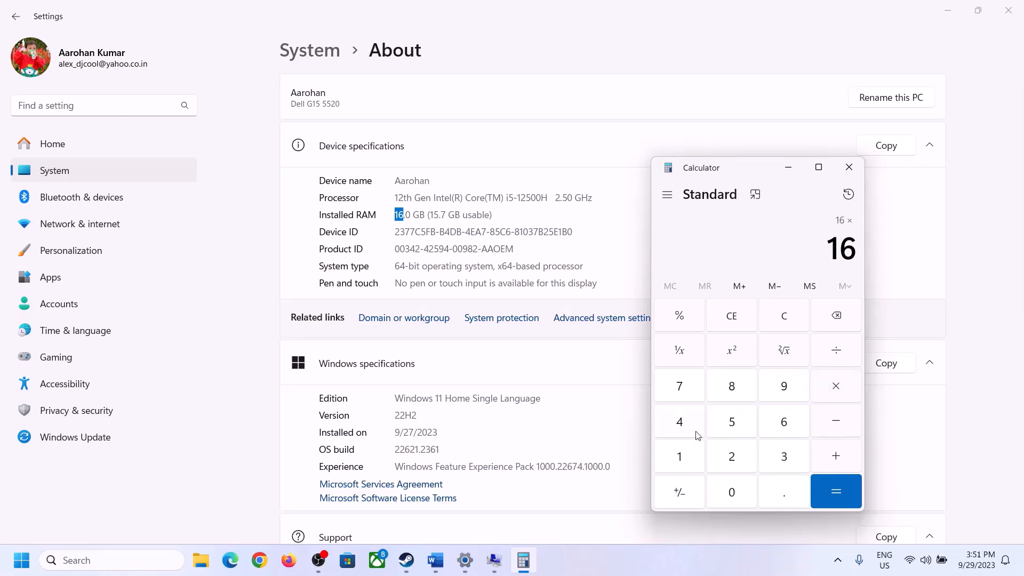
left_click(686, 456)
left_click(725, 486)
left_click(730, 455)
left_click(681, 425)
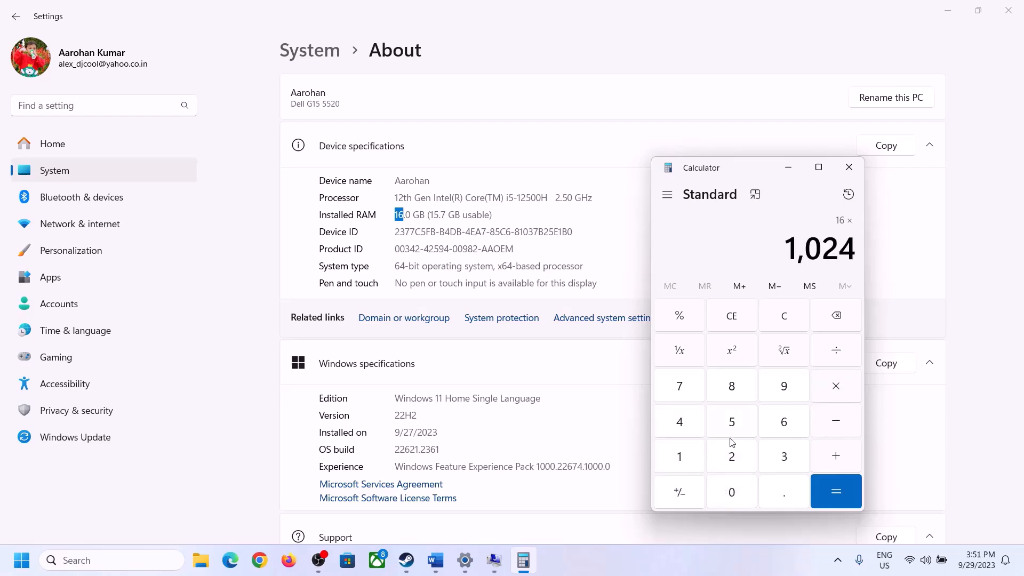
left_click(827, 498)
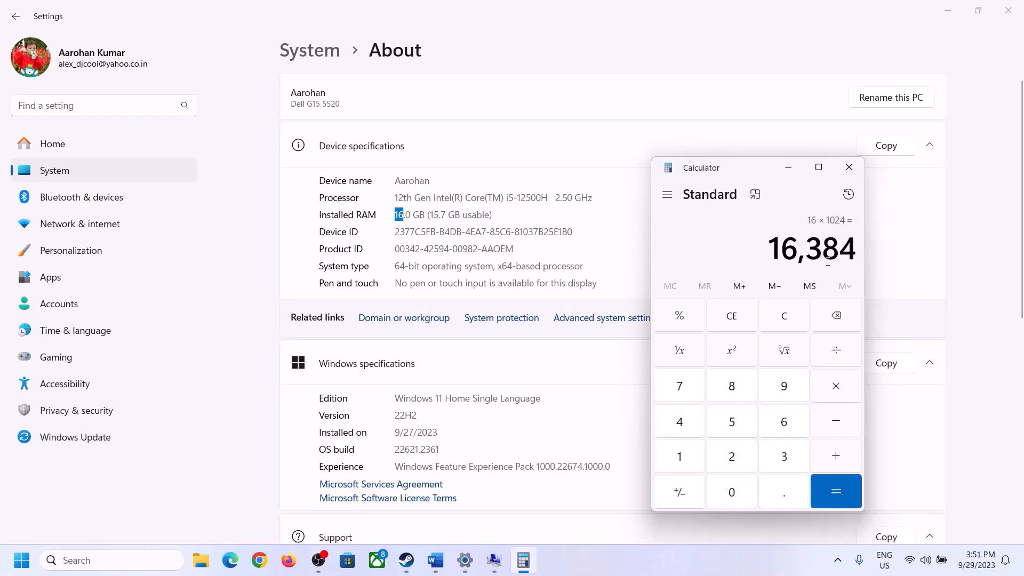
- Recheck the maximum size formula in Word and multiply the converted RAM amount by 3 in Calculator
left_click(435, 560)
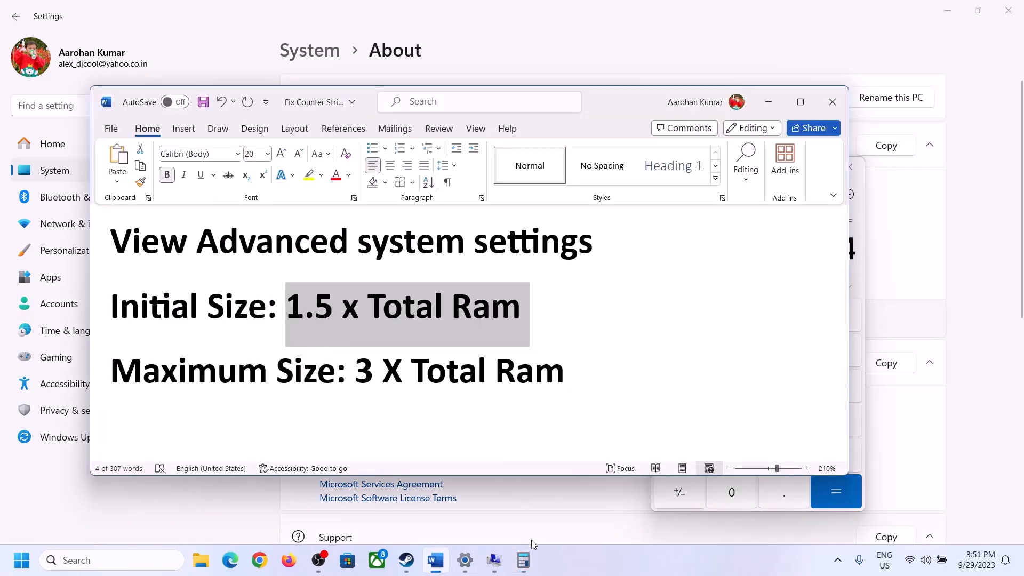
left_click(523, 560)
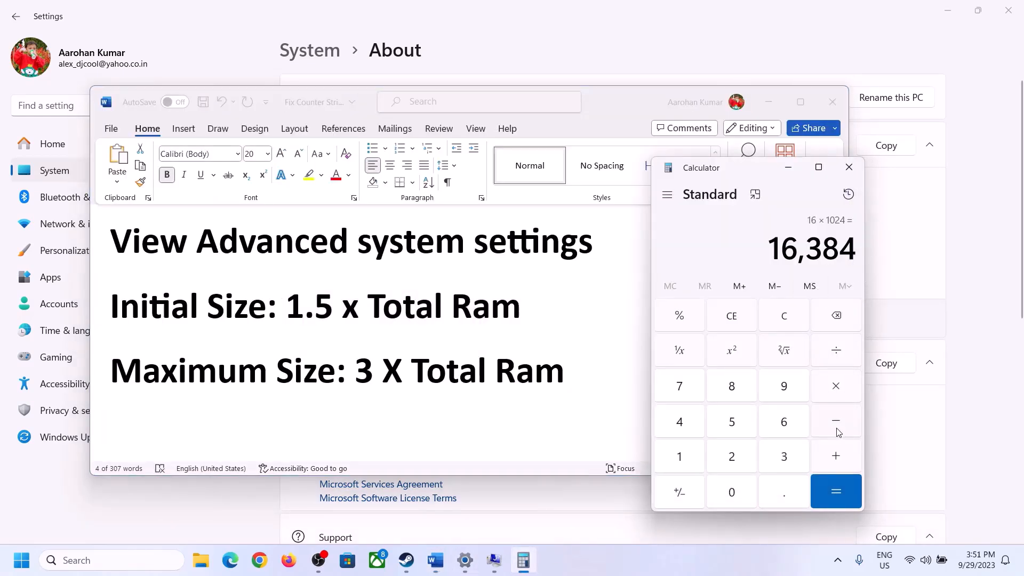
left_click(836, 388)
left_click(770, 457)
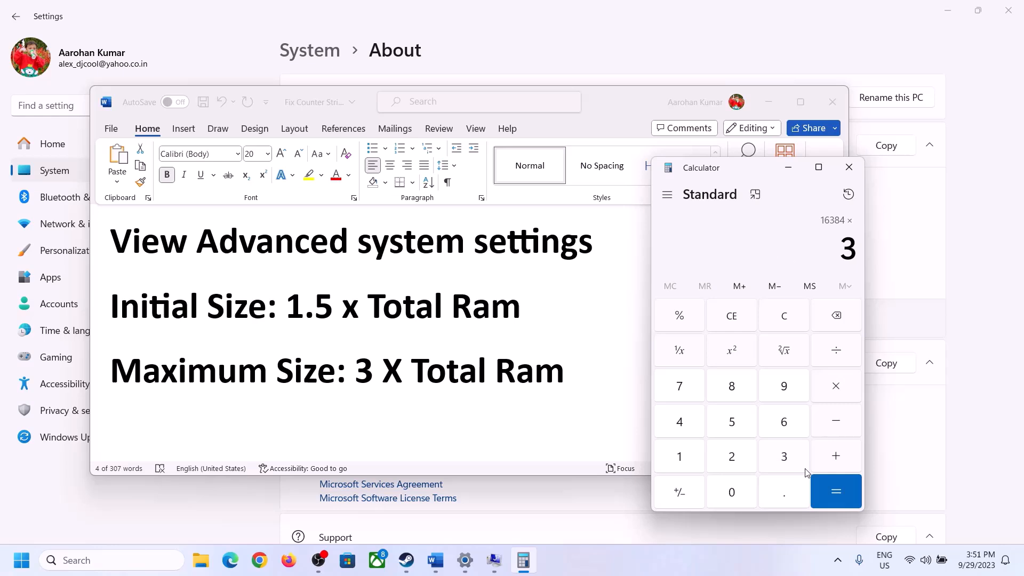
left_click(844, 488)
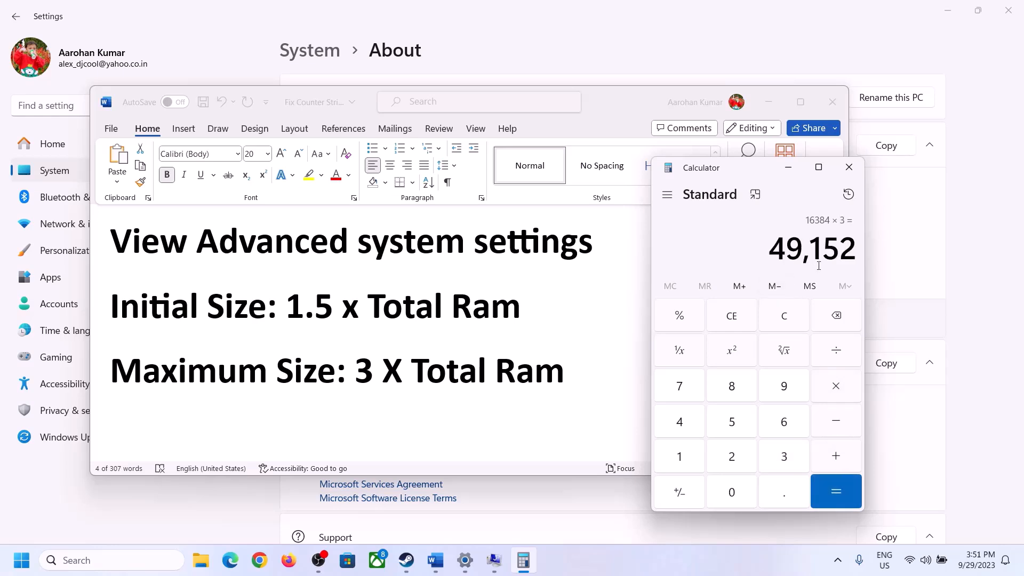
- Set the custom maximum size of drive C:'s paging file to 49152 MB and assign the custom range to the drive
left_click(494, 560)
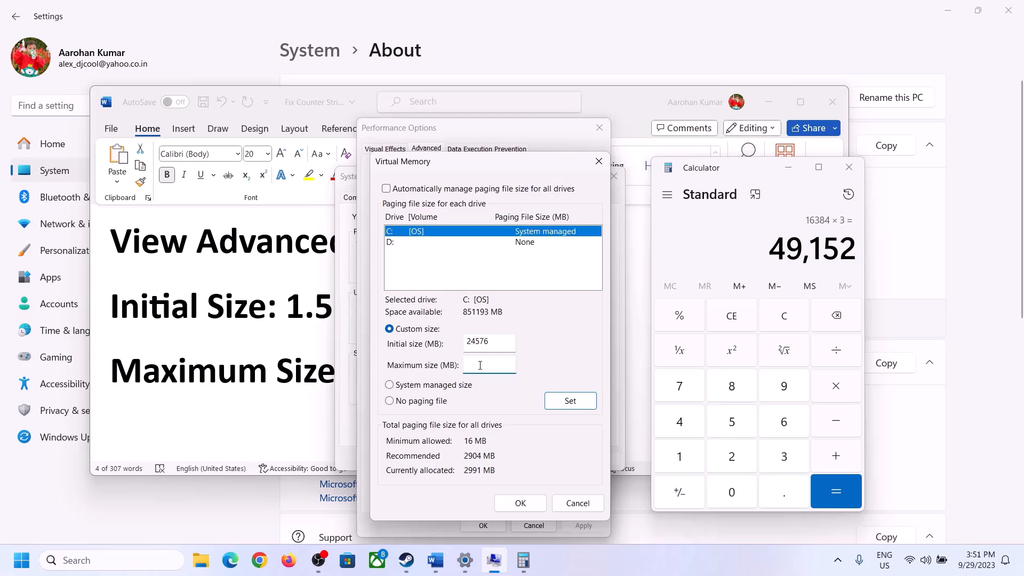
type("49152")
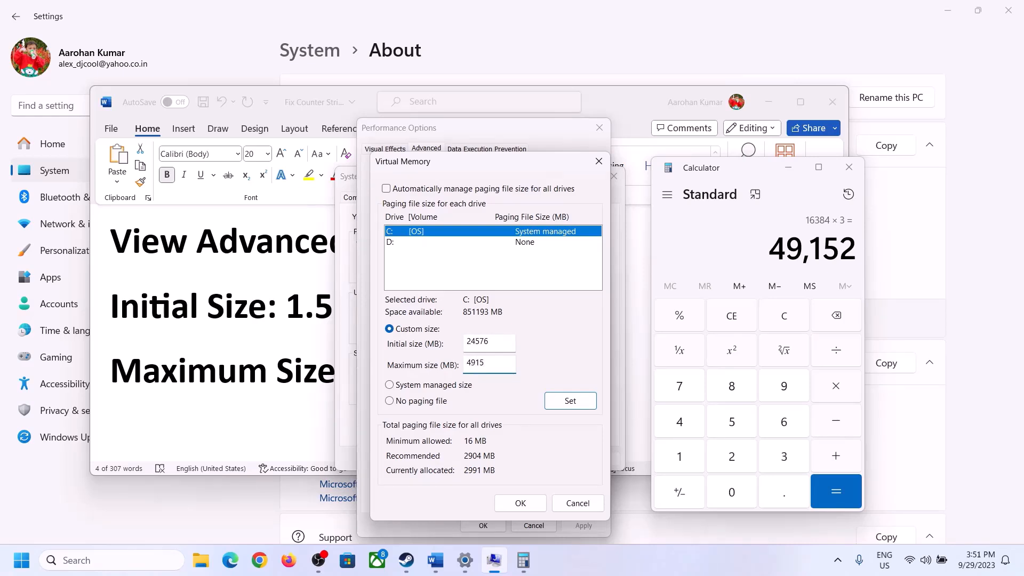
left_click(570, 401)
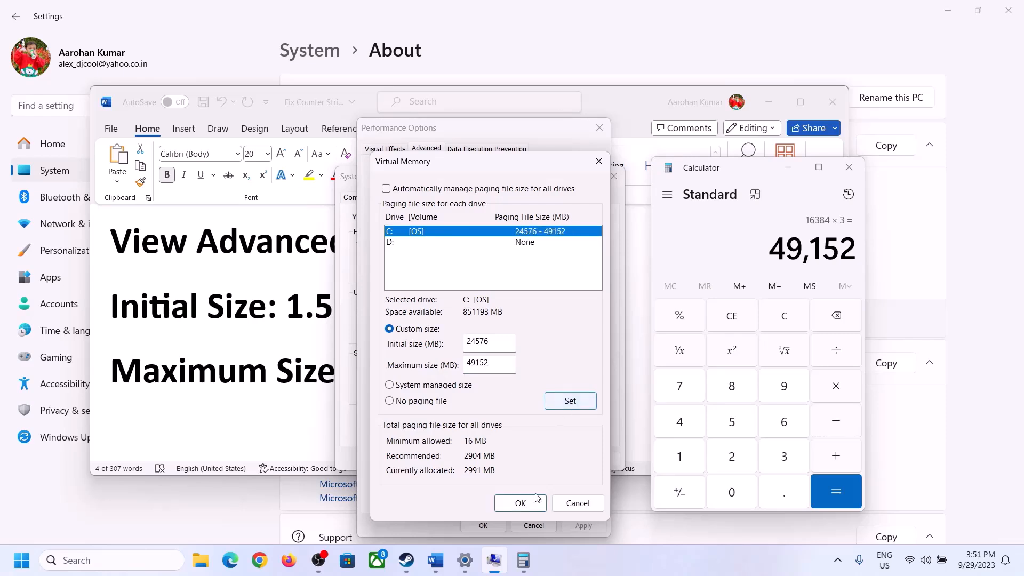
- Confirm the Virtual Memory, Performance Options and System Properties dialogs, and dismiss the restart prompt without restarting the computer
left_click(521, 503)
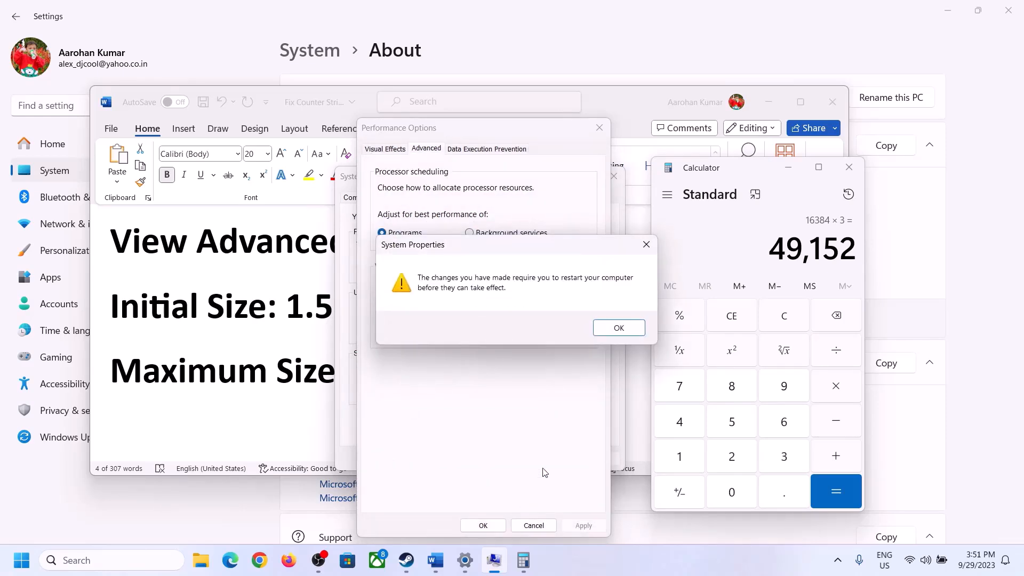
left_click(634, 327)
left_click(583, 526)
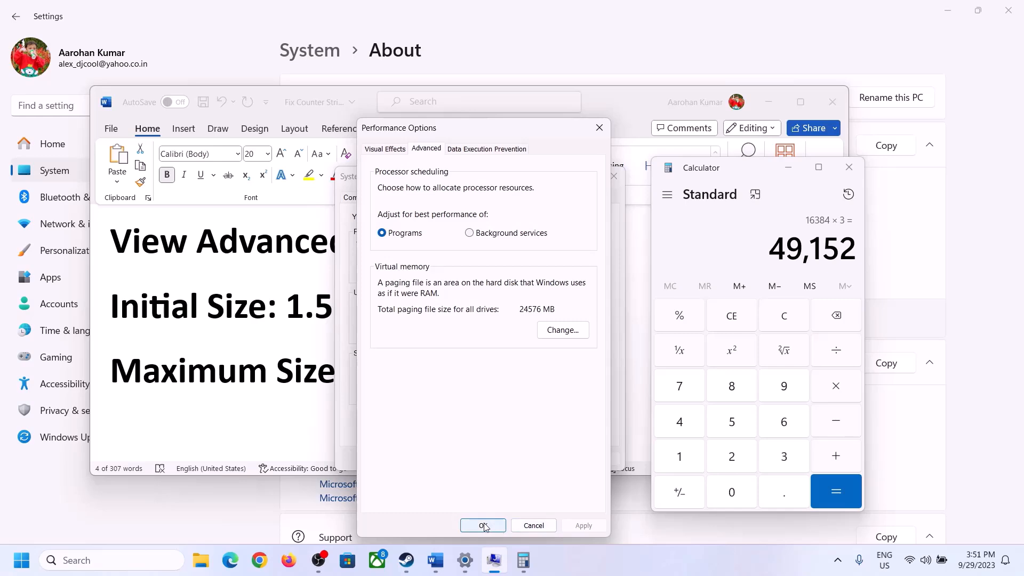
left_click(484, 525)
left_click(486, 457)
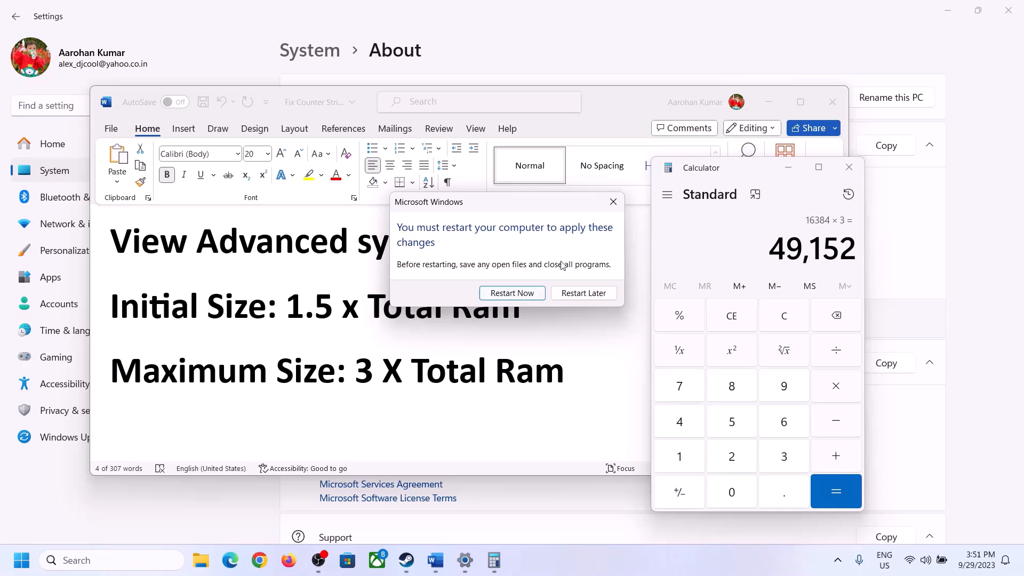
left_click(613, 201)
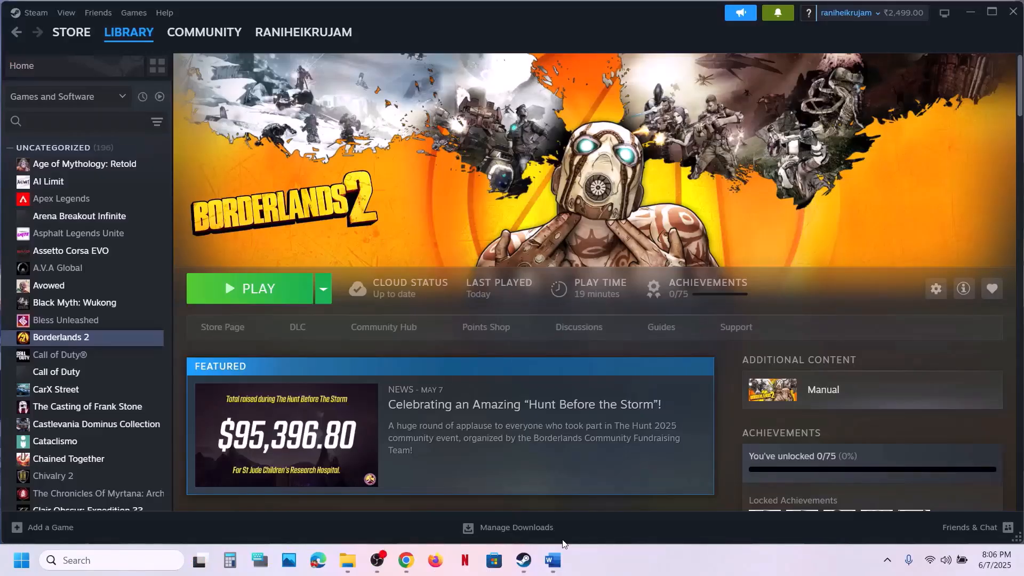
- Switch to the Step 1 Word document and copy the Visual C++ download link from Step 19
mouse_move(553, 560)
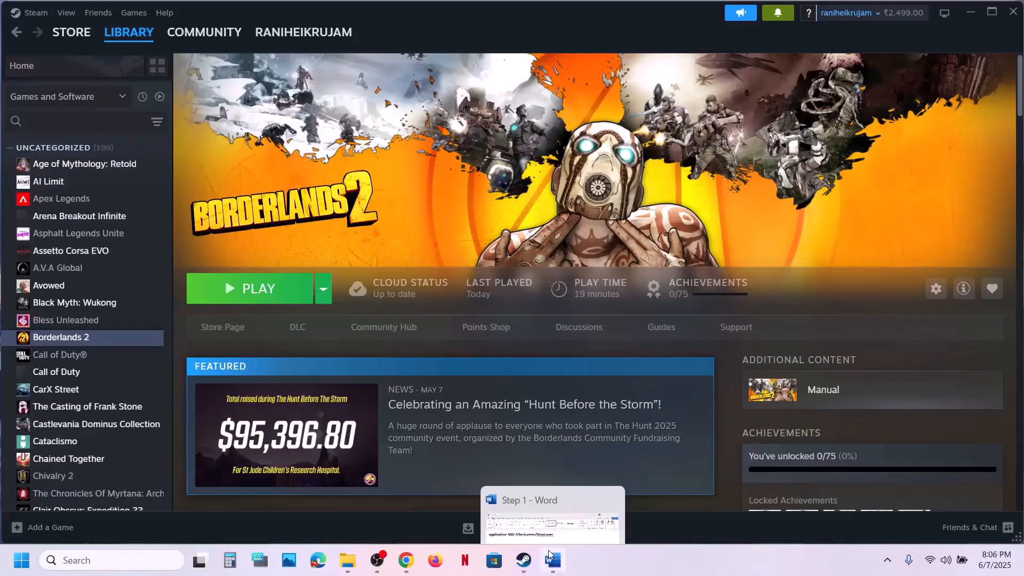
left_click(542, 497)
scroll(498, 416, "down", 3)
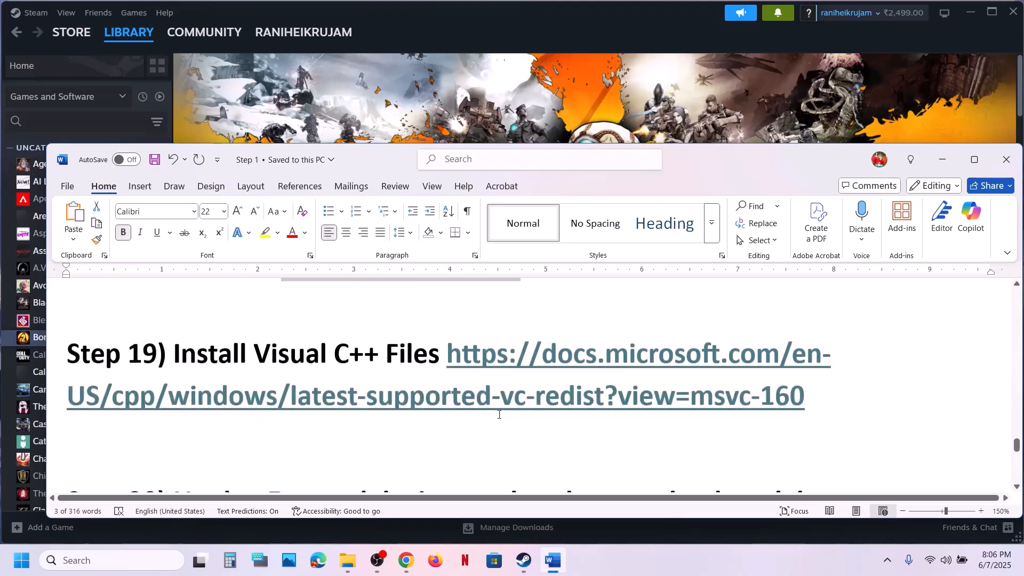
left_click_drag(831, 382, 446, 350)
key("ctrl+c")
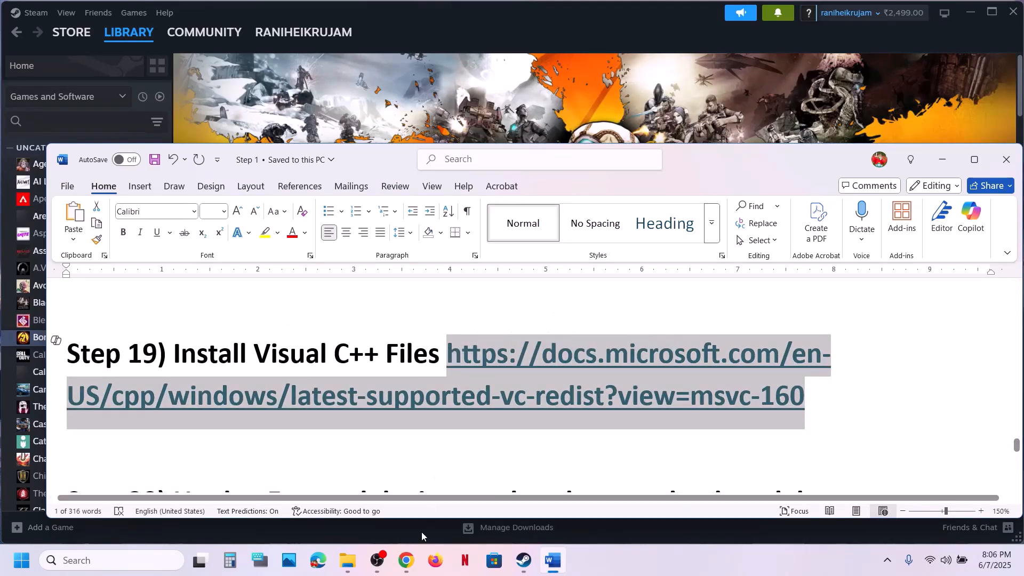
- Open the copied Visual C++ link in a new Chrome tab
left_click(408, 571)
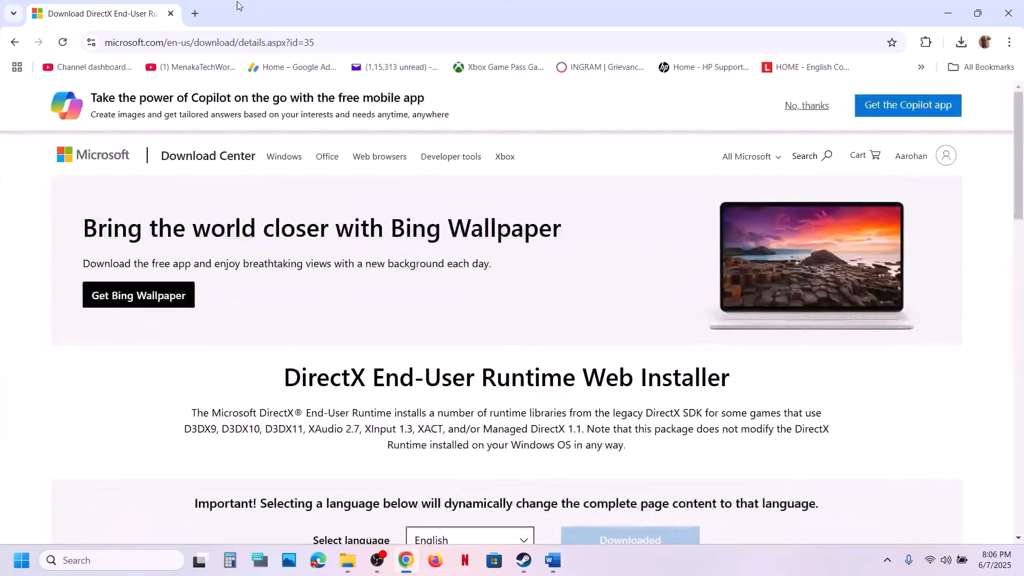
left_click(205, 18)
key("ctrl+v")
key("Return")
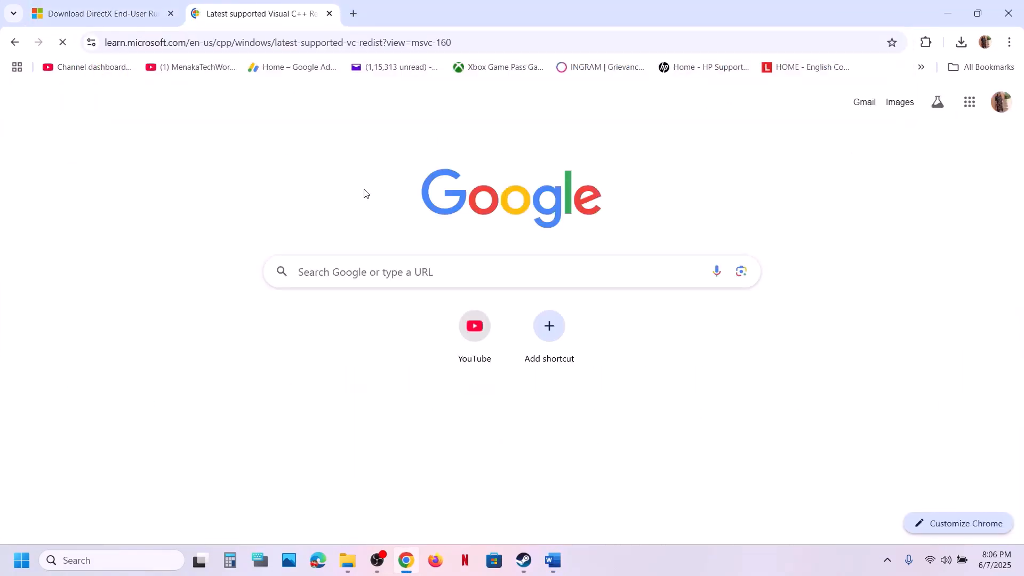
- Download the X86 installer of the latest Visual C++ Redistributable and run its installation, allowing it to change the device
scroll(364, 191, "down", 10)
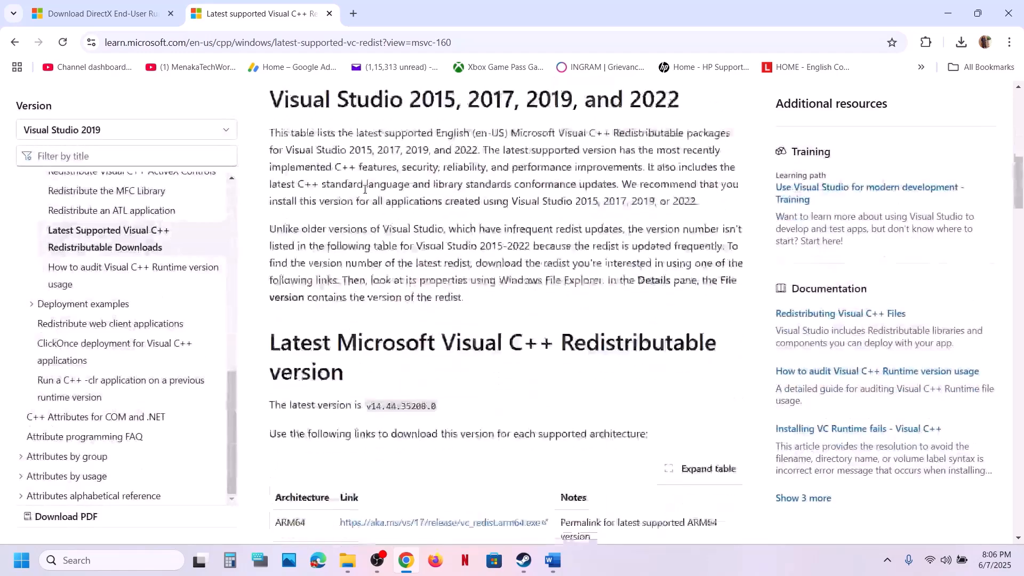
scroll(365, 189, "down", 4)
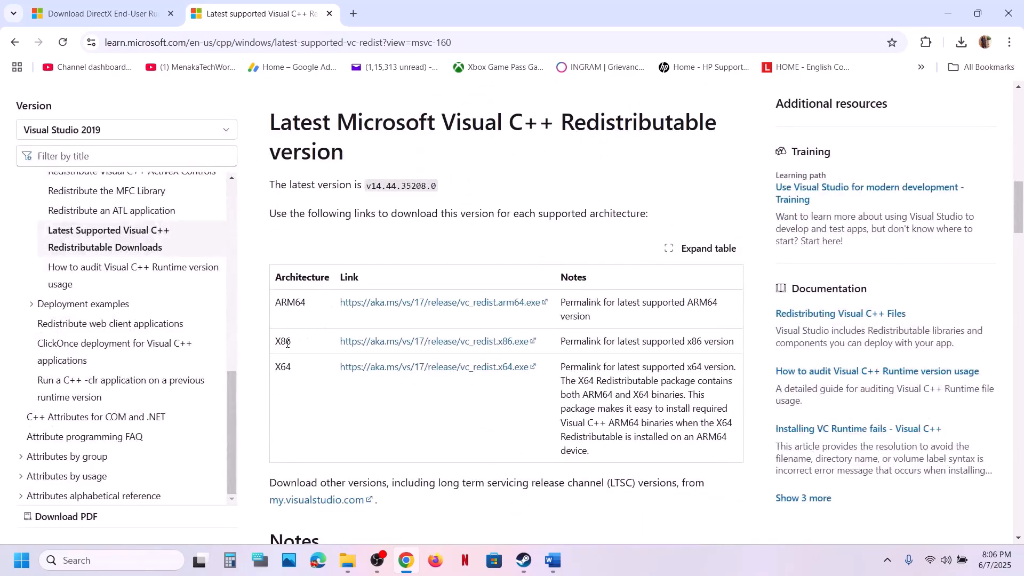
double_click(284, 344)
double_click(287, 366)
left_click(392, 344)
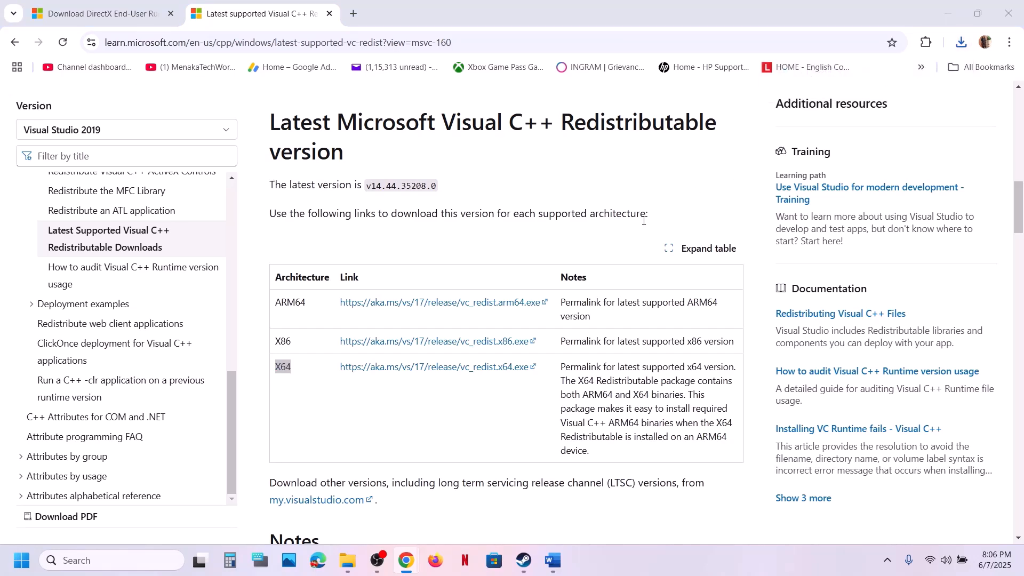
left_click(523, 353)
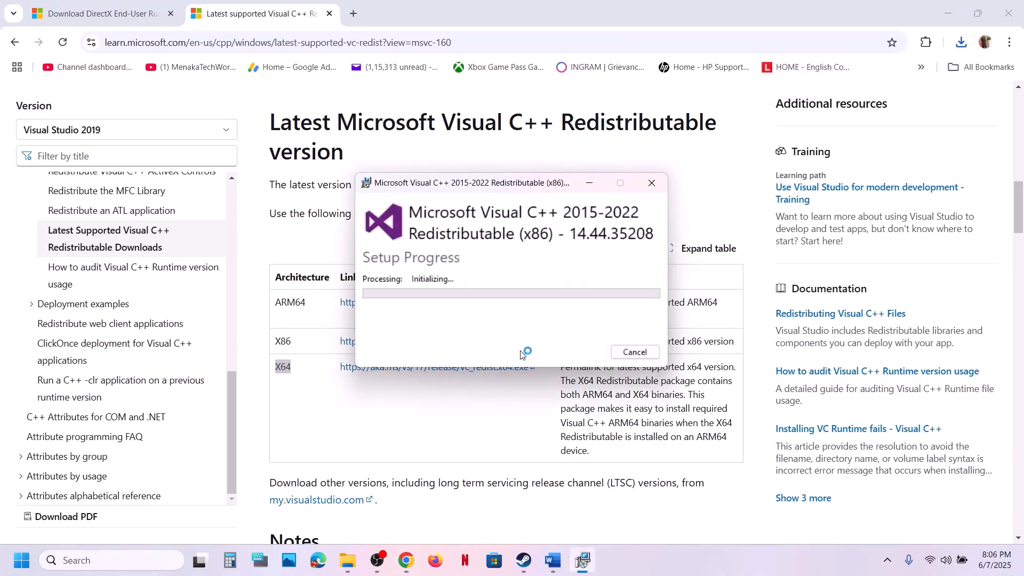
left_click(471, 382)
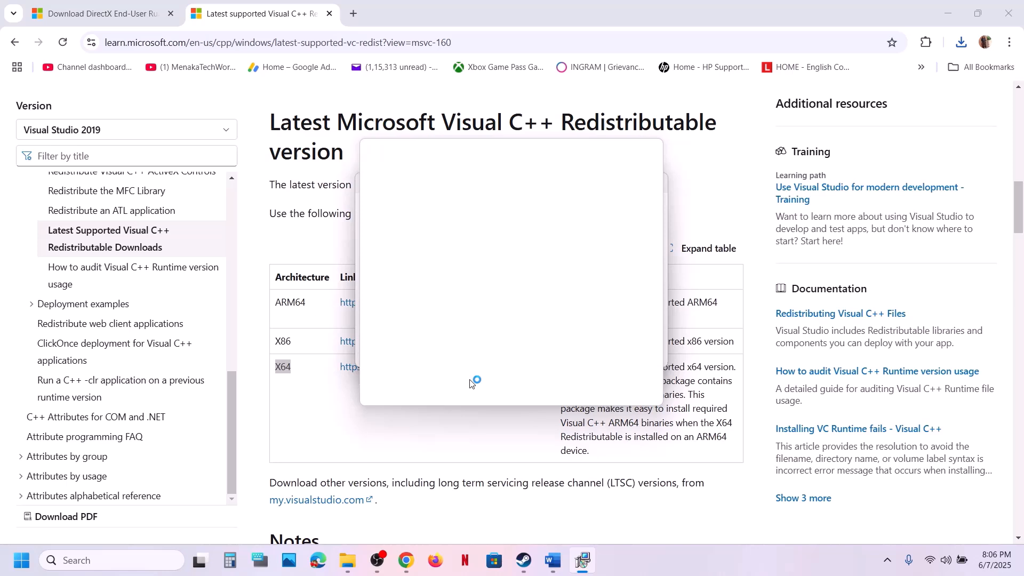
- Download the X64 Visual C++ Redistributable installer and start its installation, allowing it to change the device
left_click(335, 367)
left_click(381, 372)
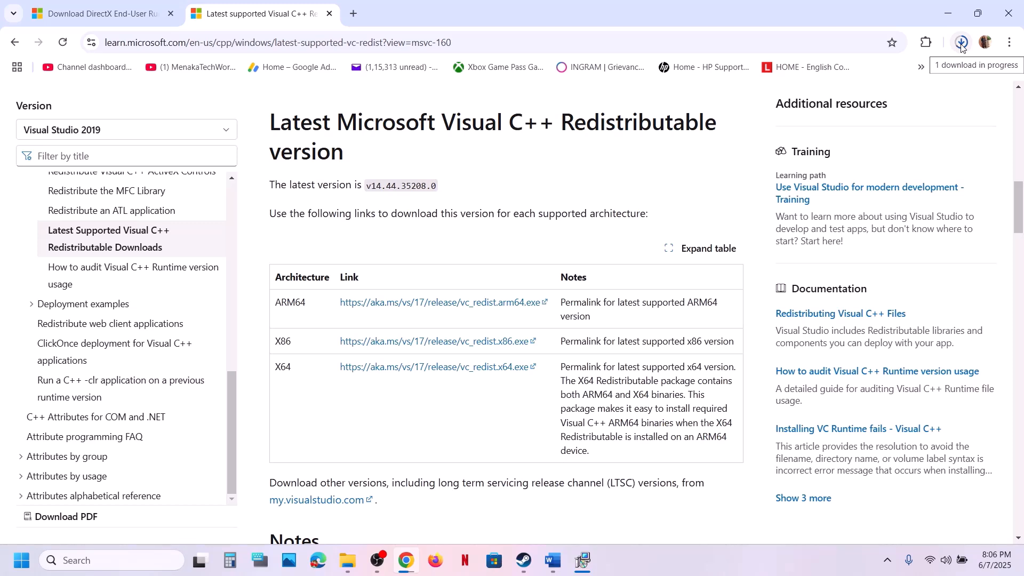
left_click(592, 563)
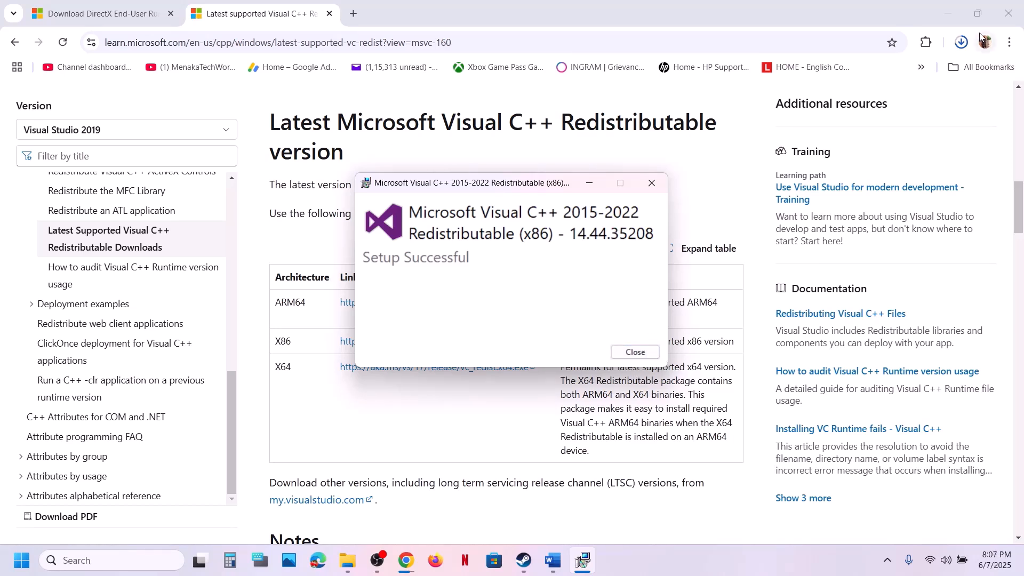
left_click(962, 42)
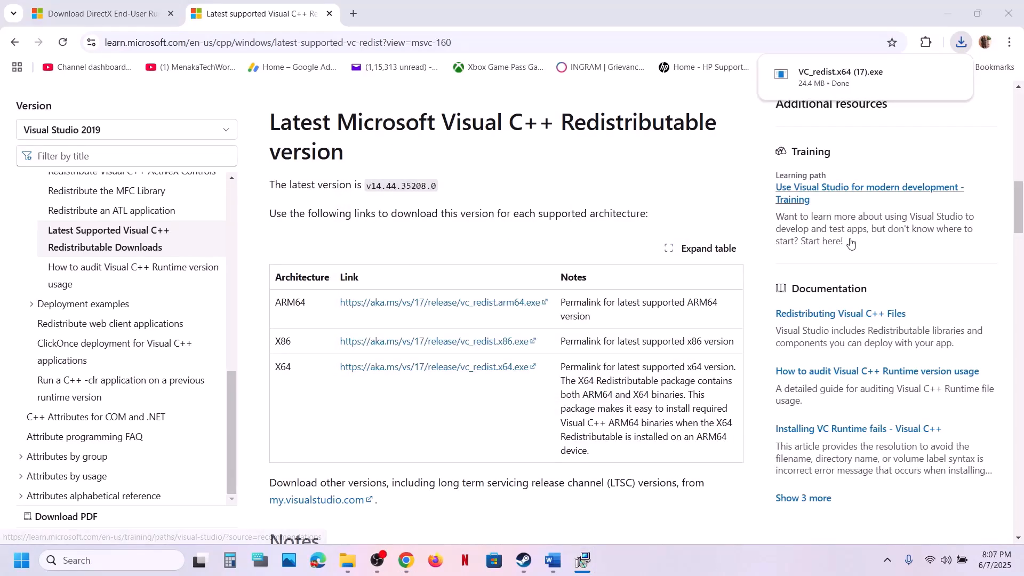
left_click(655, 211)
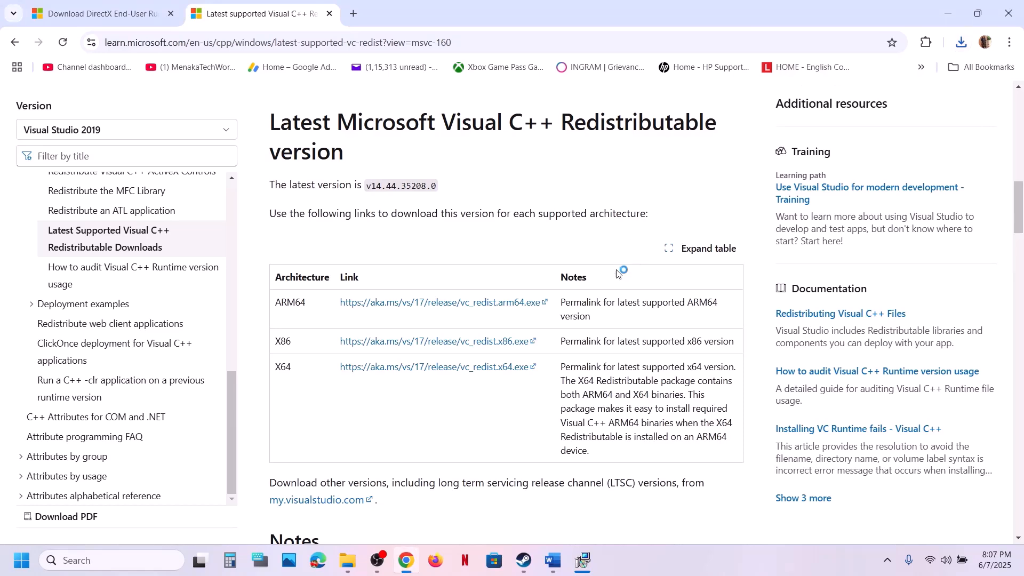
left_click(535, 353)
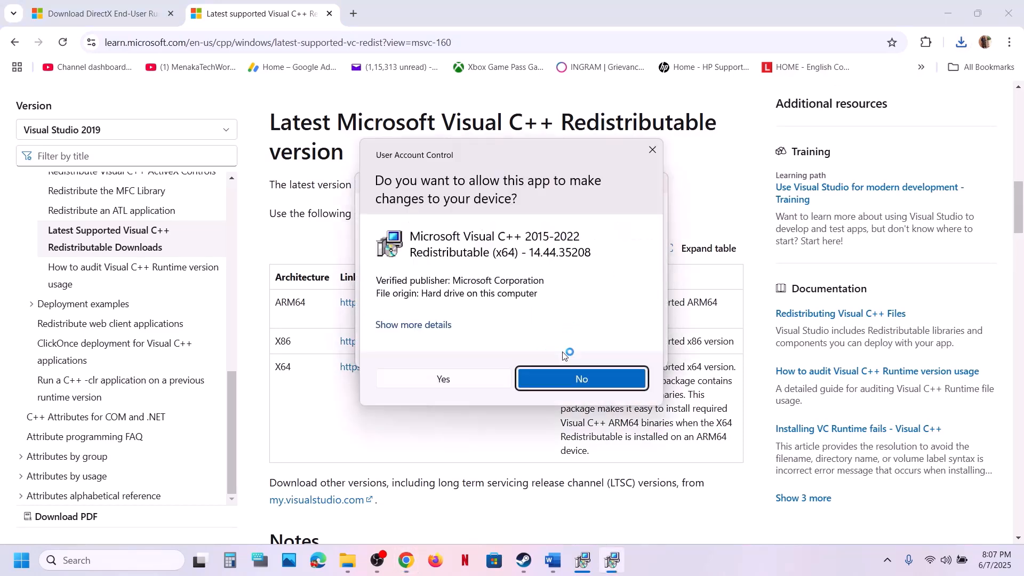
left_click(466, 379)
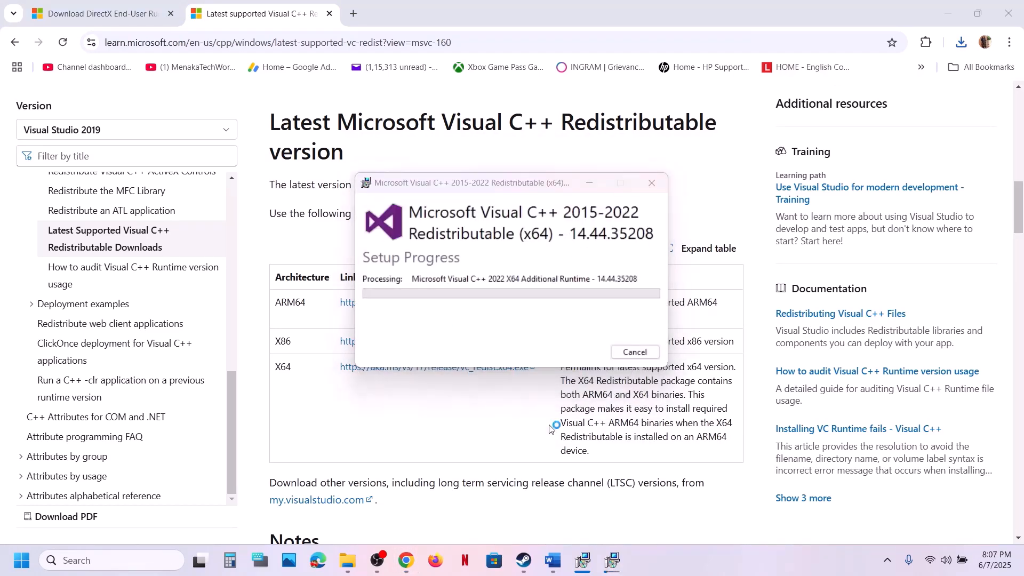
- Close both the x64 and x86 Visual C++ Redistributable setup windows once their installations are complete
left_click(587, 570)
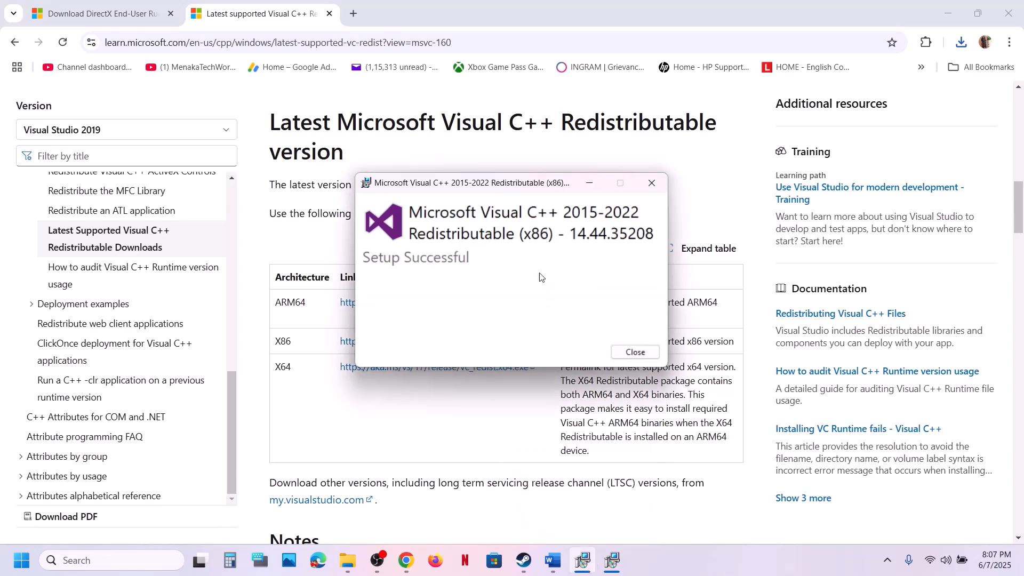
left_click(516, 324)
left_click(634, 352)
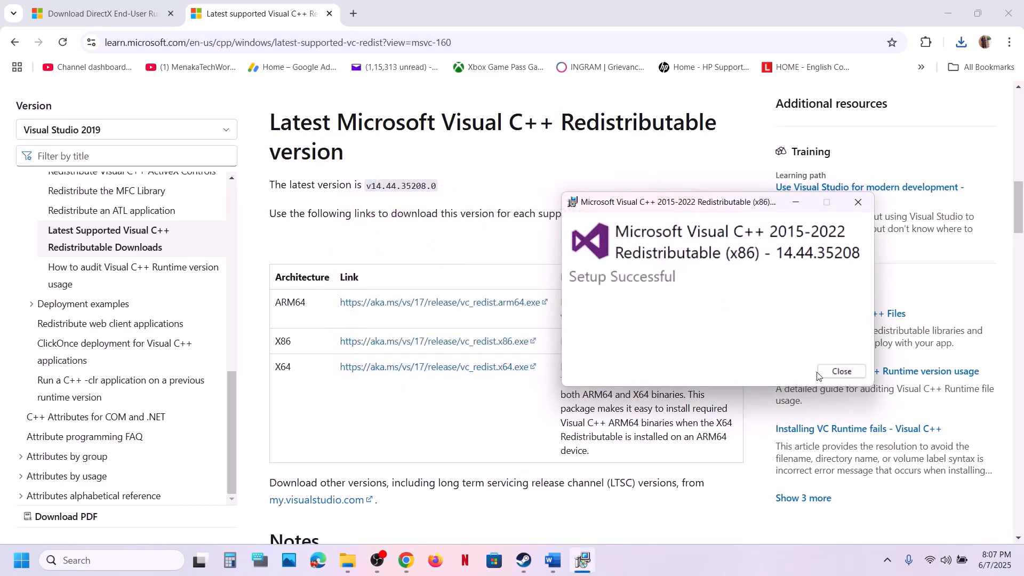
left_click(833, 372)
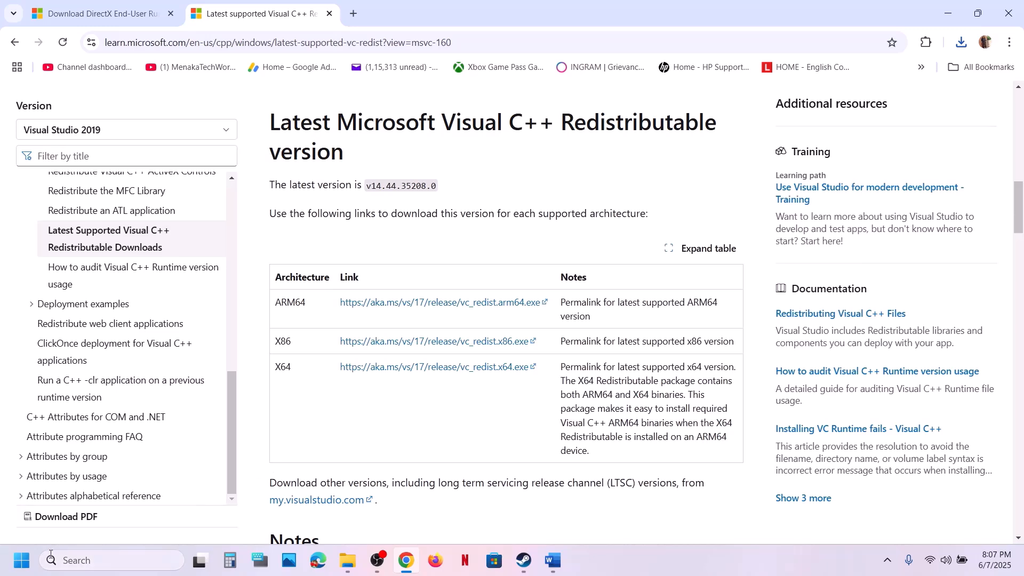
- Bring up the Windows power options containing Restart and switch to the Borderlands 2 library page in Steam
left_click(22, 560)
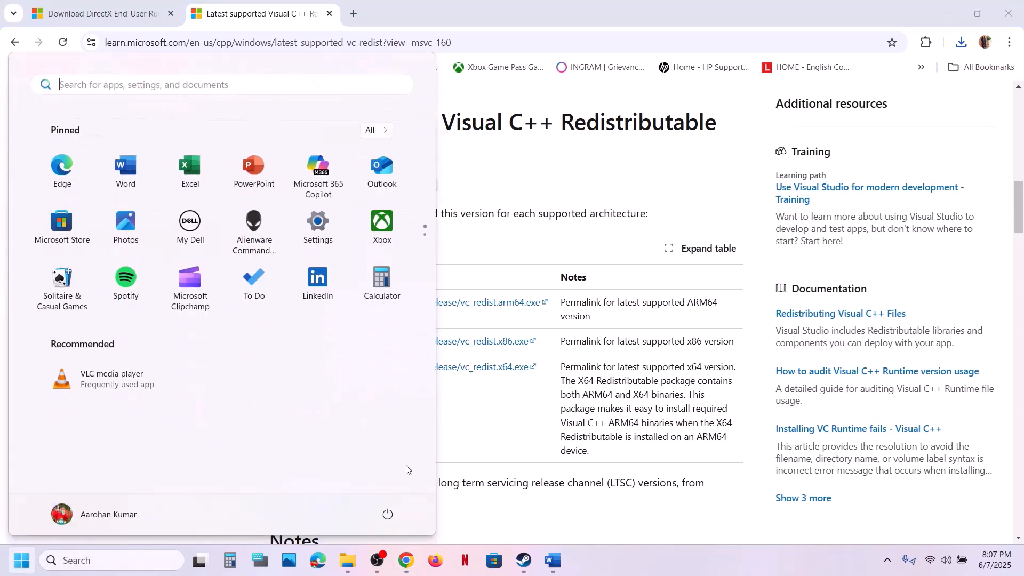
left_click(388, 514)
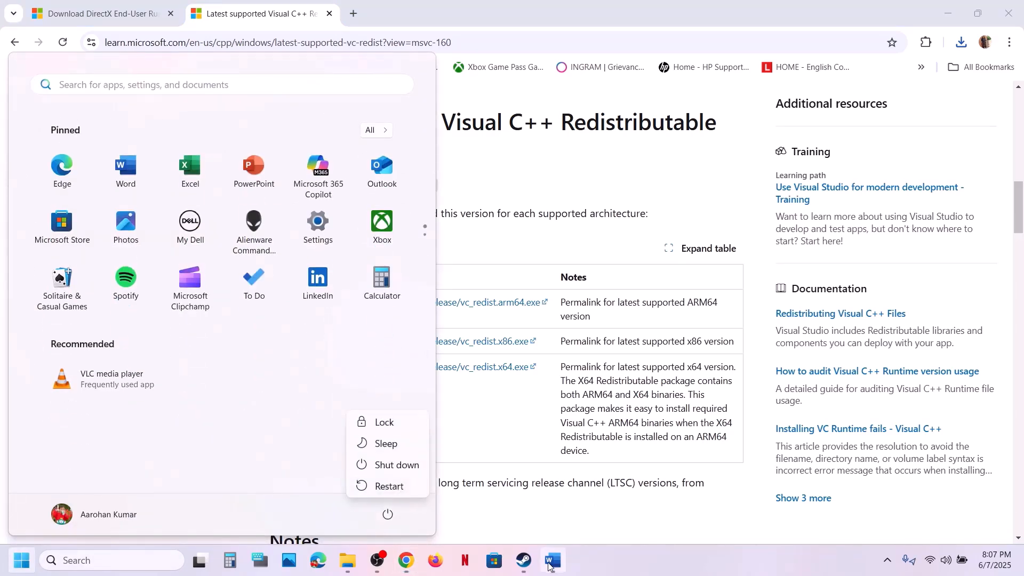
left_click(524, 560)
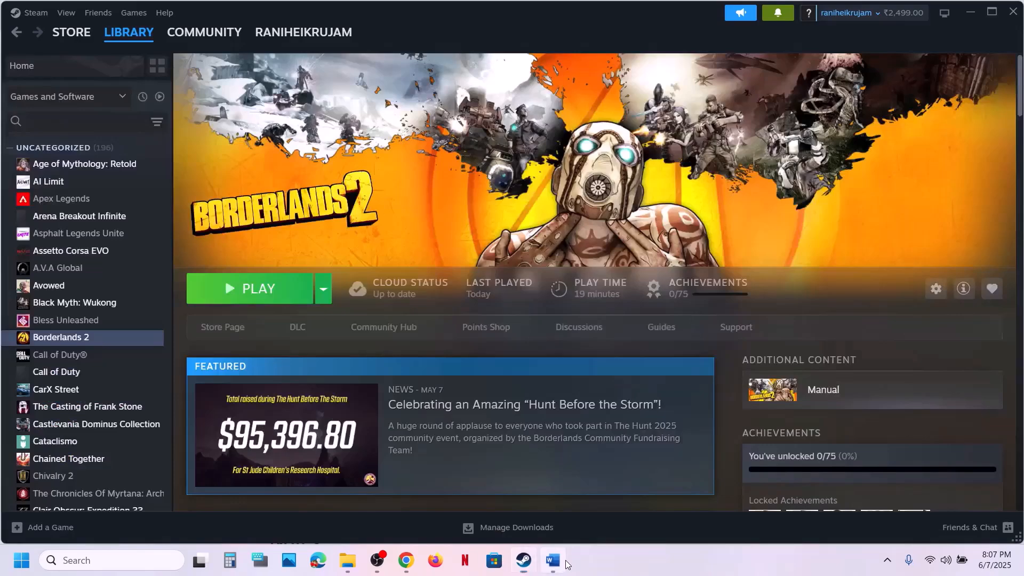
- Switch to the Step 1 Word document, maximize it and highlight Step 20's instructions on disconnecting devices, closing third-party software and removing the undervolt
left_click(555, 560)
scroll(468, 380, "down", 5)
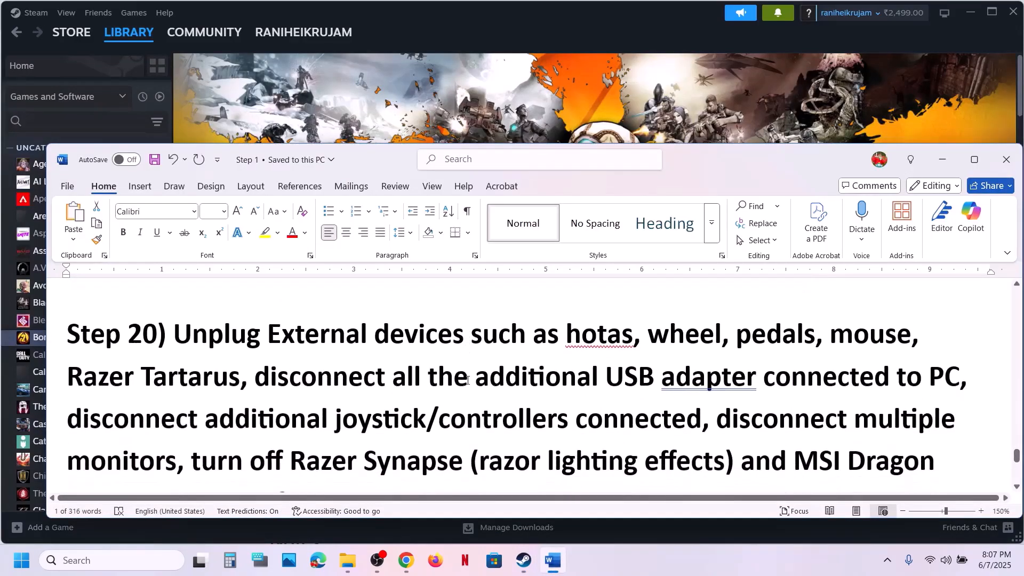
left_click(975, 160)
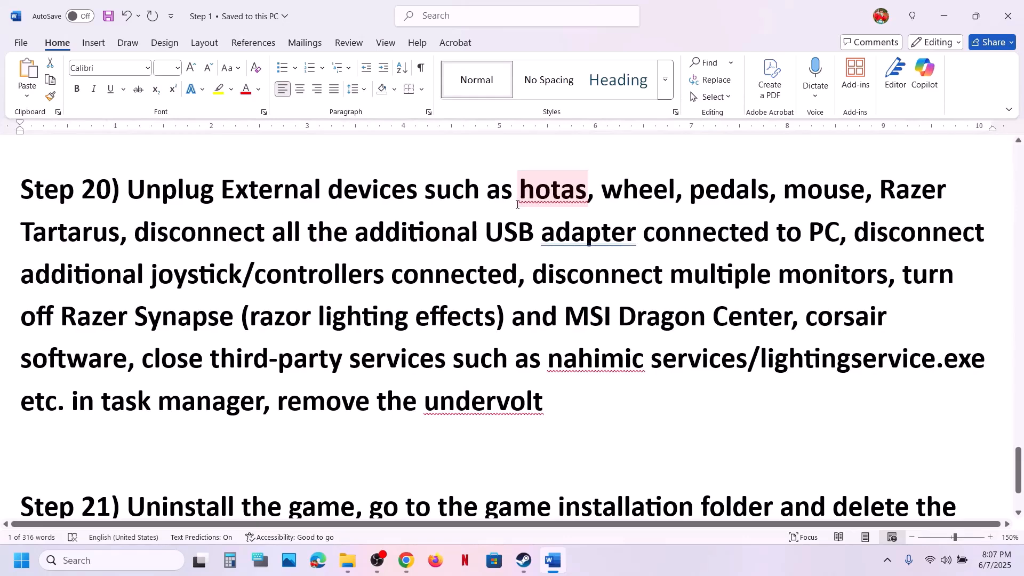
left_click_drag(517, 204, 883, 276)
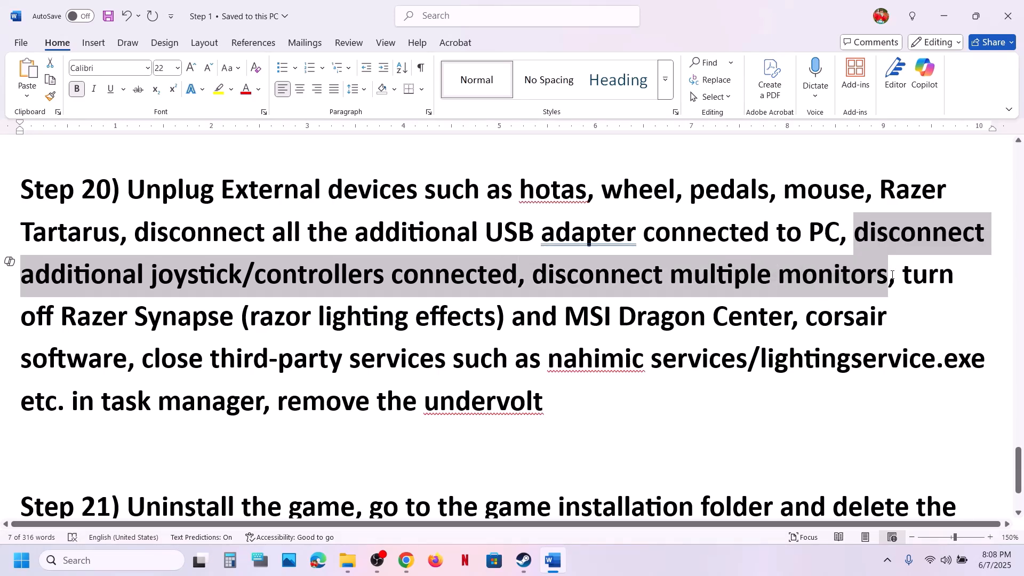
left_click_drag(905, 273, 240, 401)
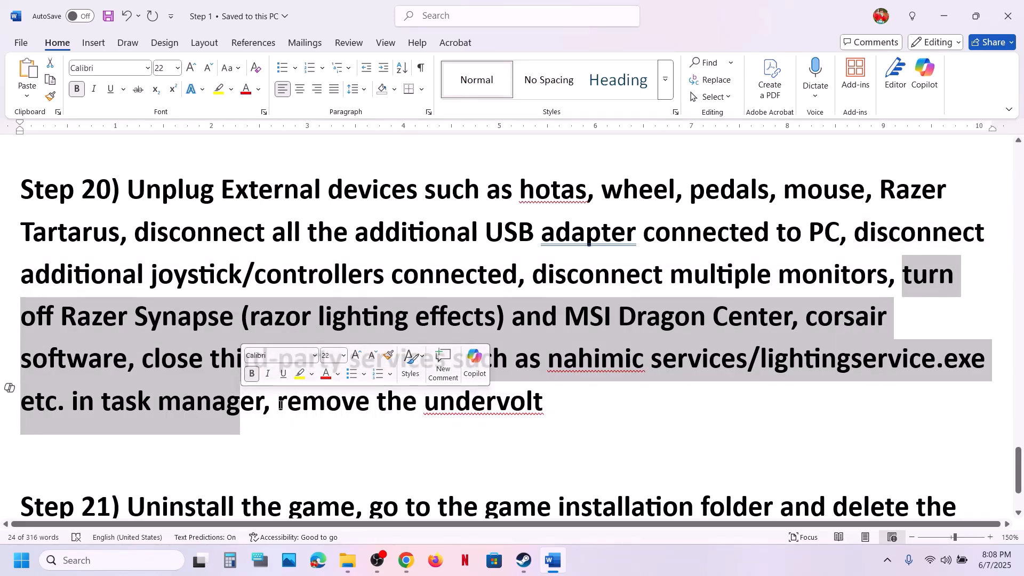
left_click_drag(280, 404, 542, 405)
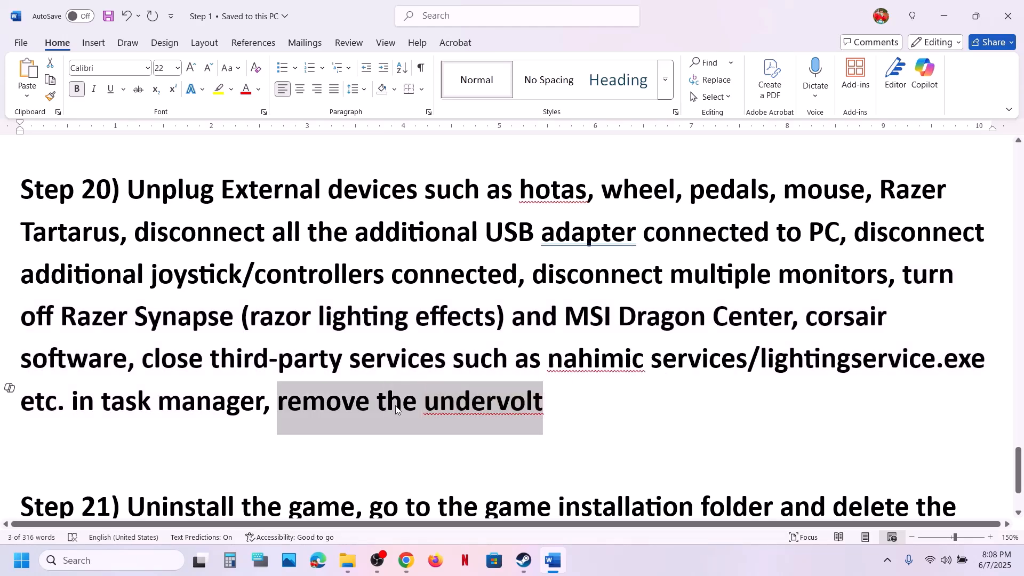
- Read Step 21 in the document and, in Steam, show the management options for Borderlands 2 that include Uninstall
scroll(395, 410, "down", 2)
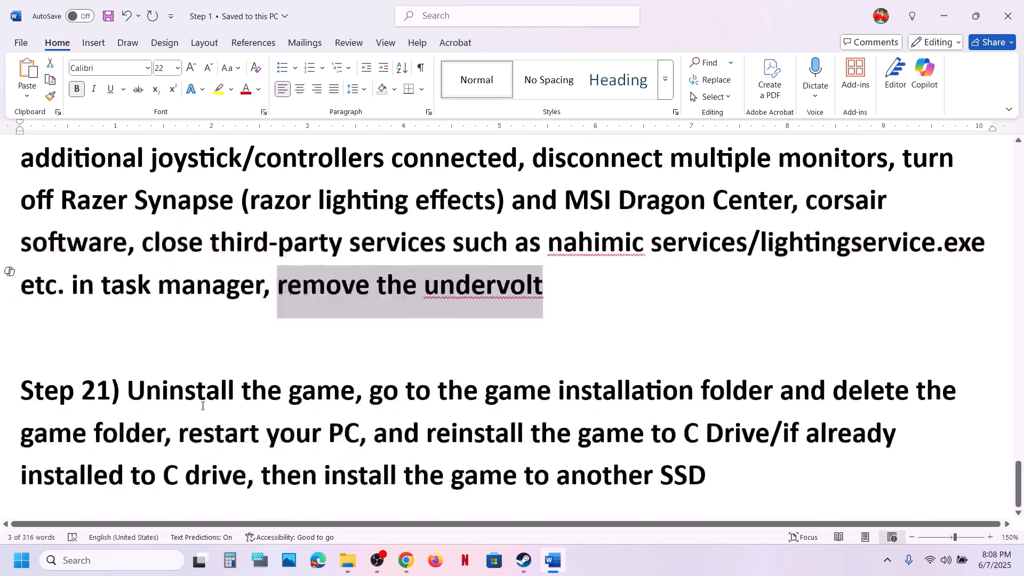
left_click(523, 560)
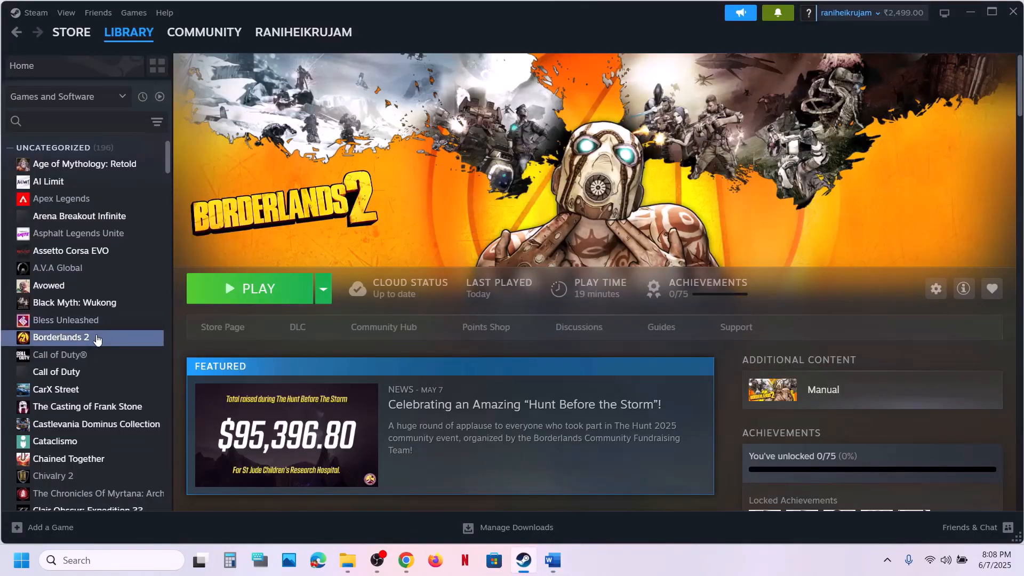
right_click(99, 336)
mouse_move(146, 419)
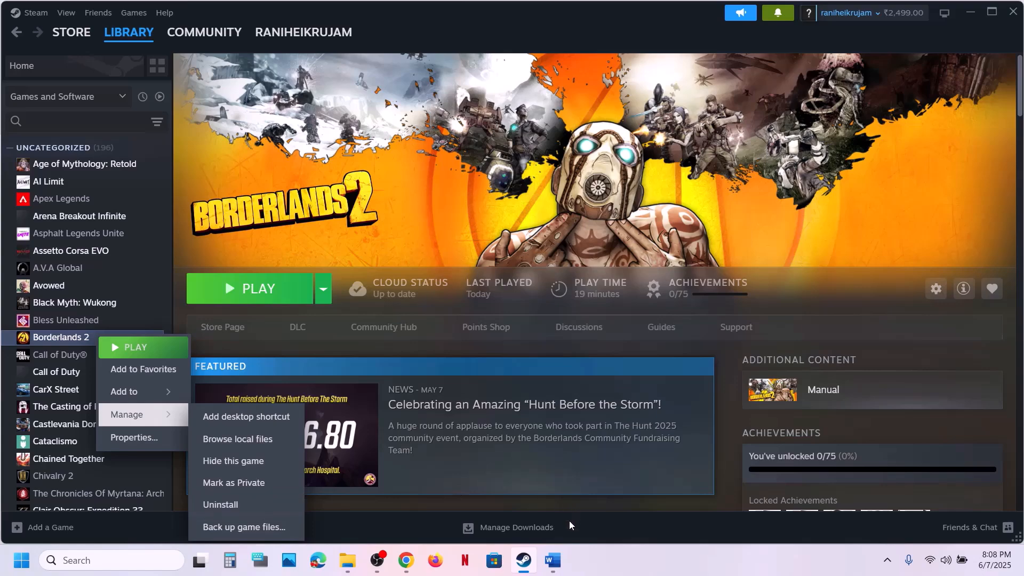
- Return to the Word document, highlight Step 21's advice on reinstalling to C Drive or another SSD, and switch back to Steam
left_click(558, 566)
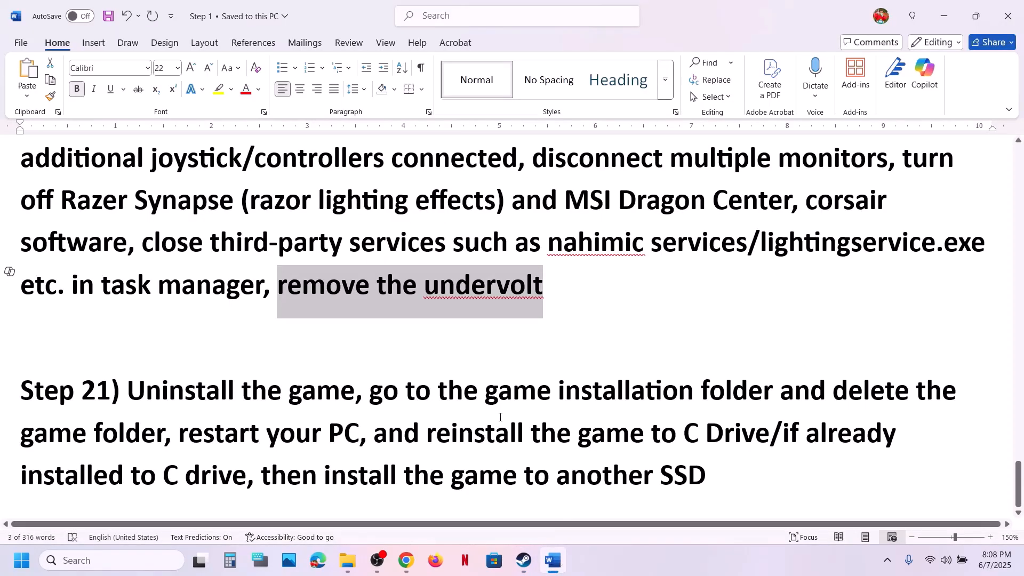
left_click_drag(470, 426, 726, 439)
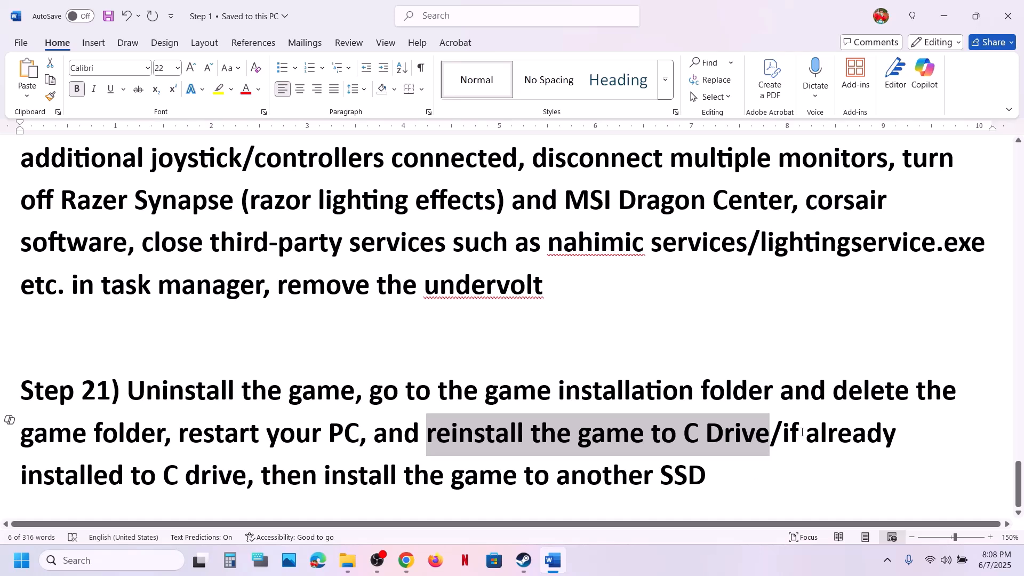
left_click_drag(786, 430, 809, 459)
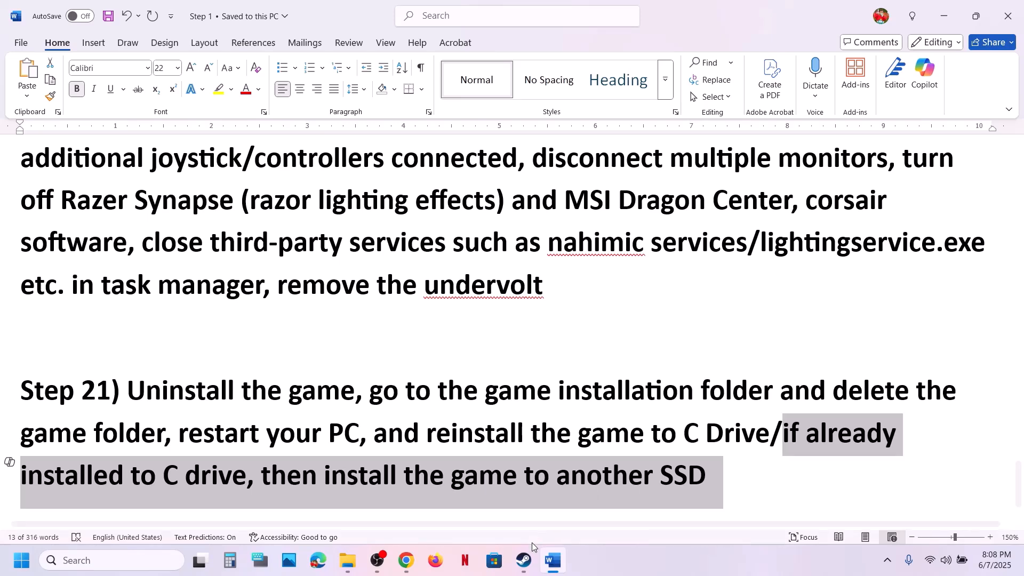
mouse_move(530, 558)
left_click(529, 236)
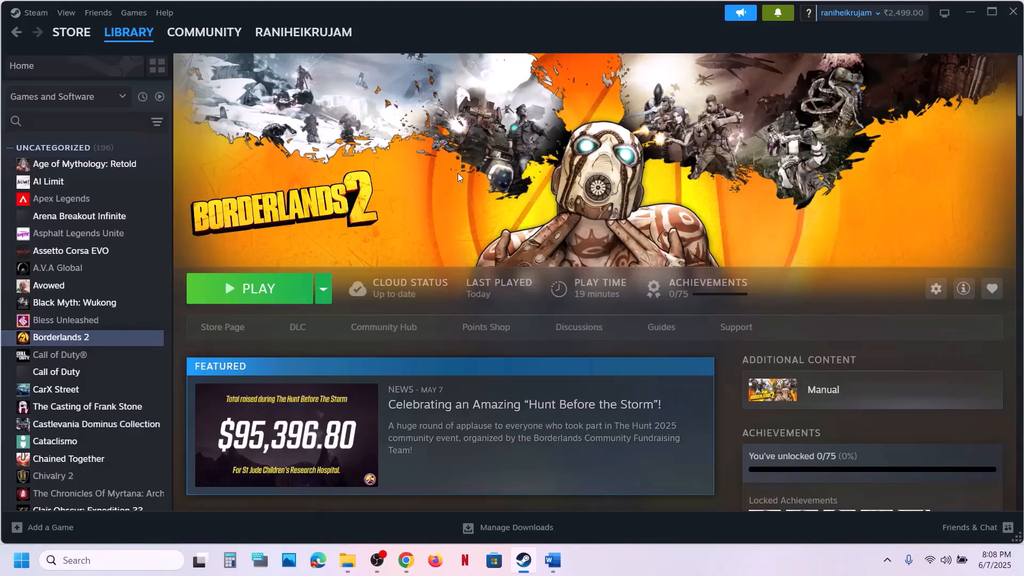